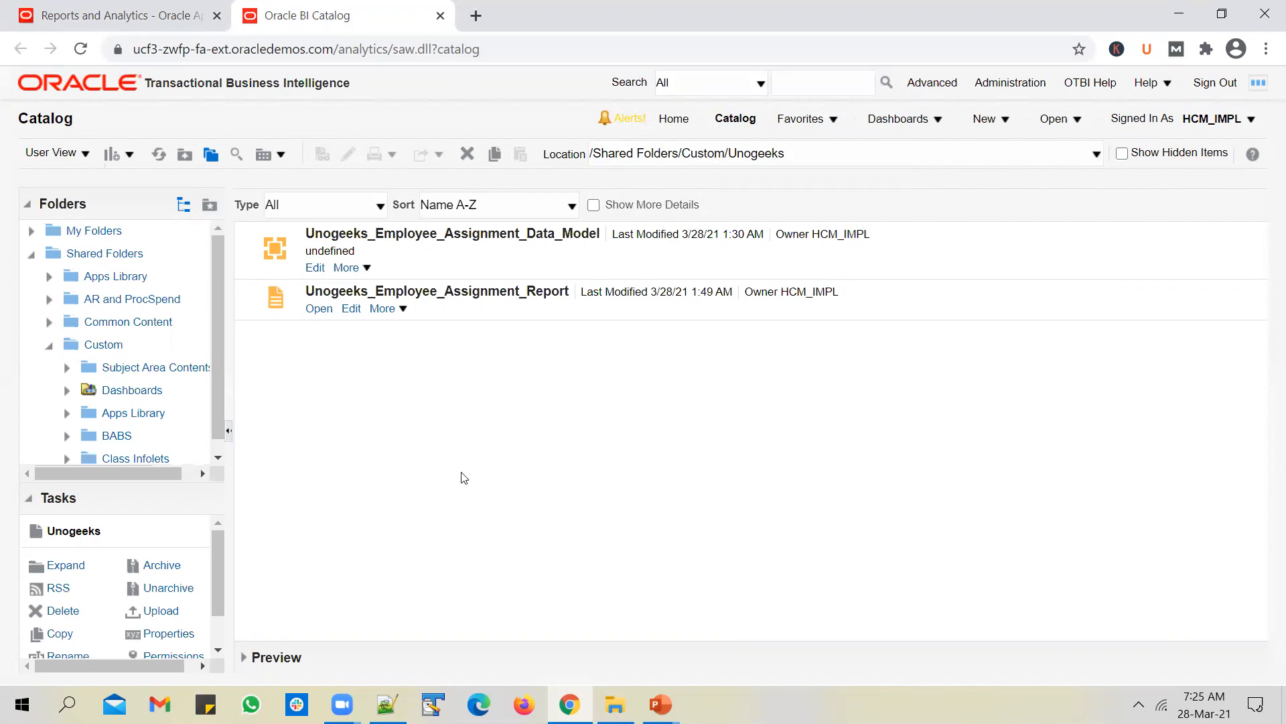
# Step: Create a new folder named OTBI inside the Unogeeks folder and open it
pyautogui.click(131, 156)
pyautogui.click(138, 198)
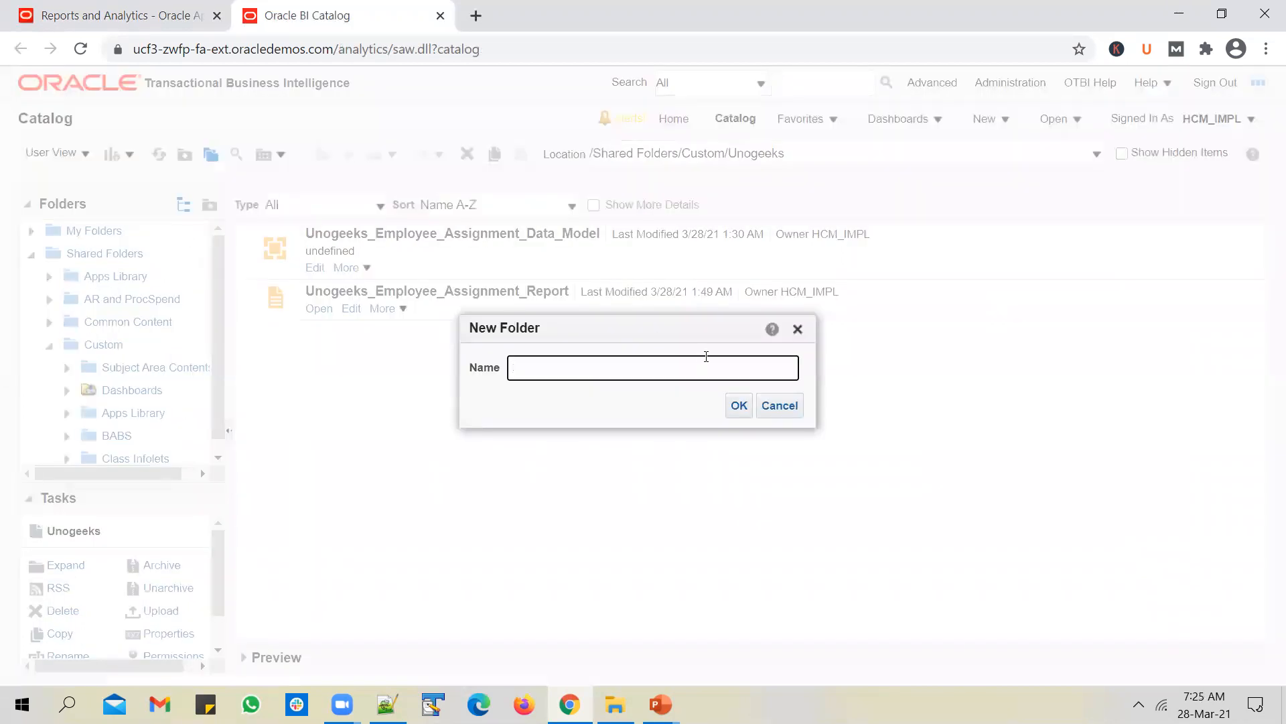
pyautogui.press('Return')
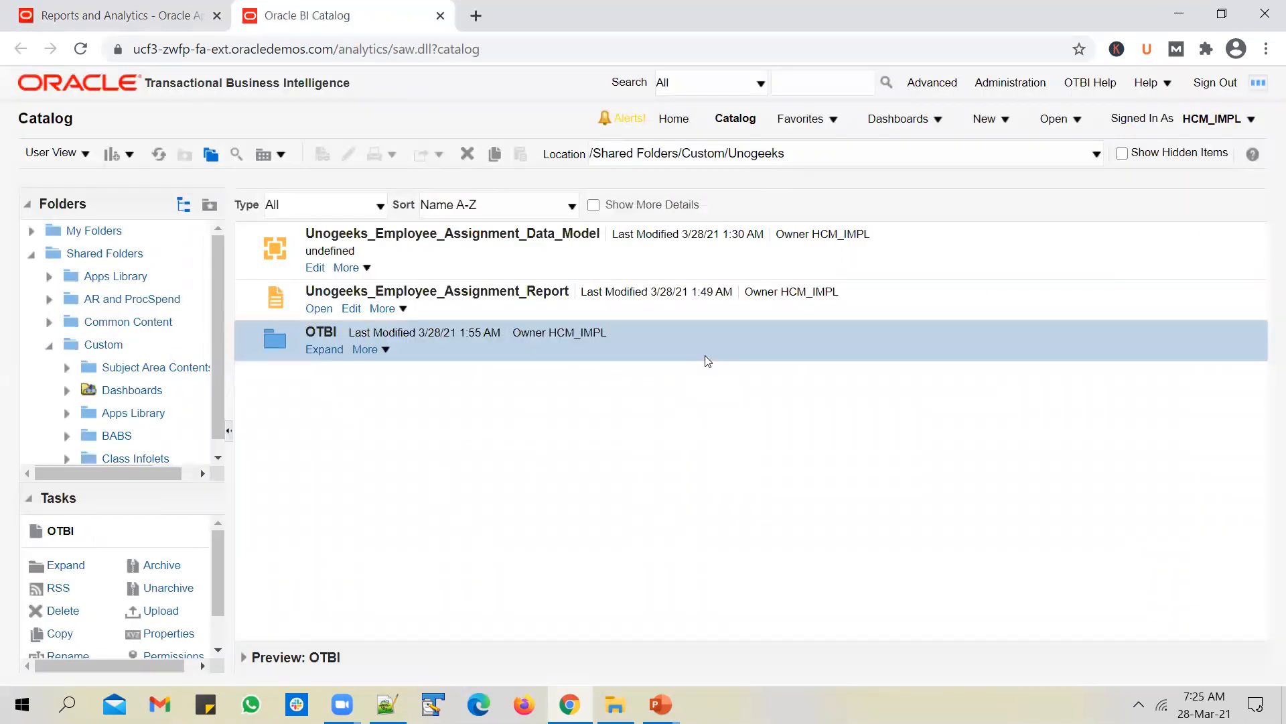
pyautogui.click(322, 350)
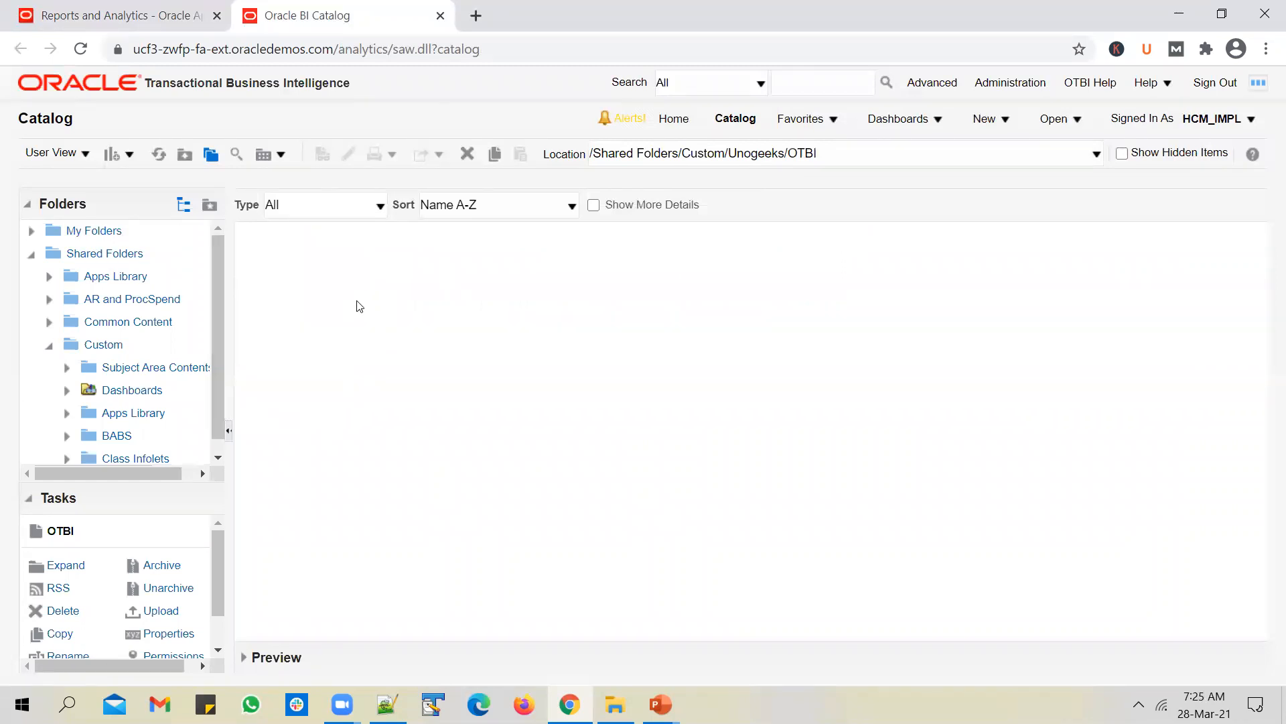
# Step: Create a new analysis in the OTBI folder using the Workforce Management - Worker Assignment Real Time subject area
pyautogui.click(130, 157)
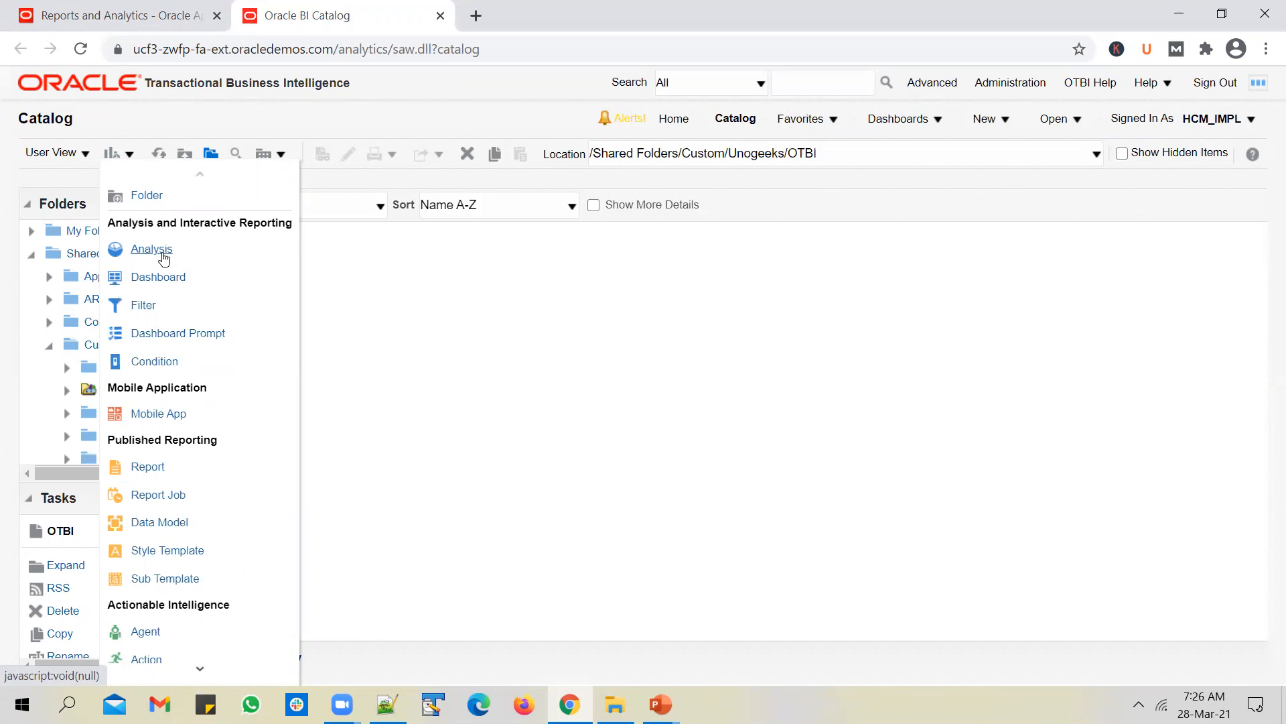
pyautogui.click(157, 252)
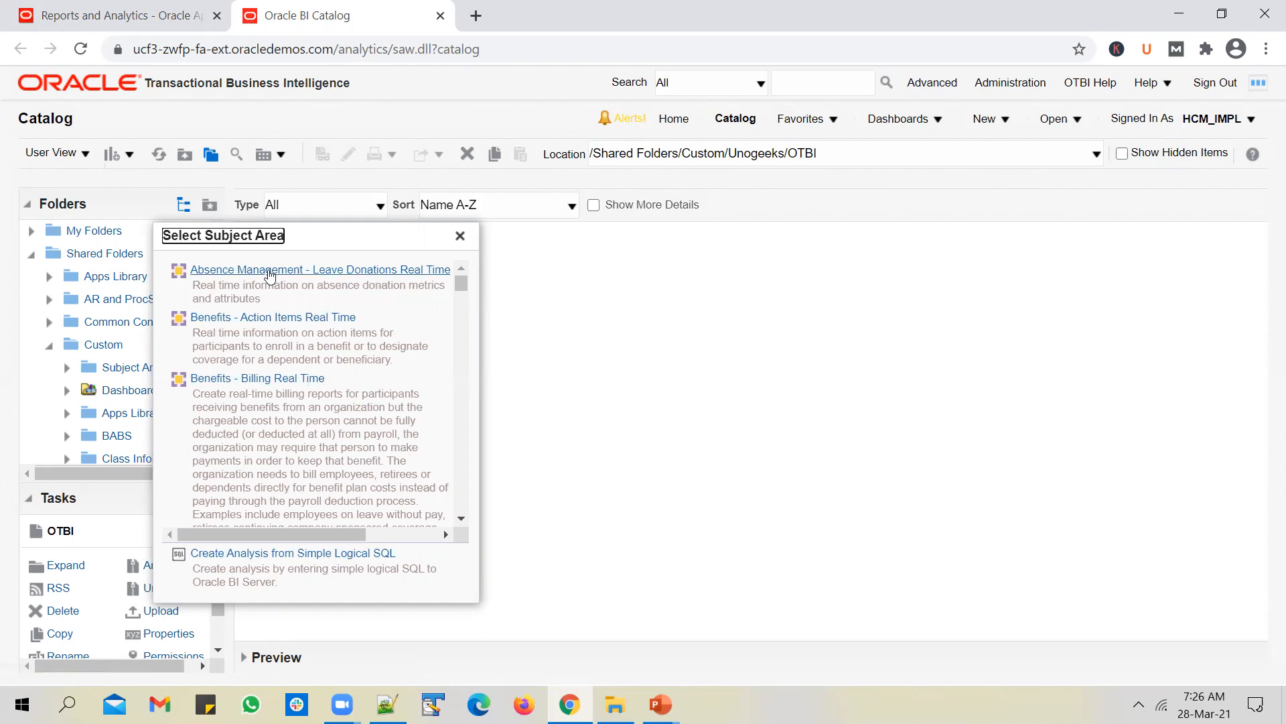
pyautogui.scroll(-1, 284, 396)
pyautogui.scroll(-3, 284, 396)
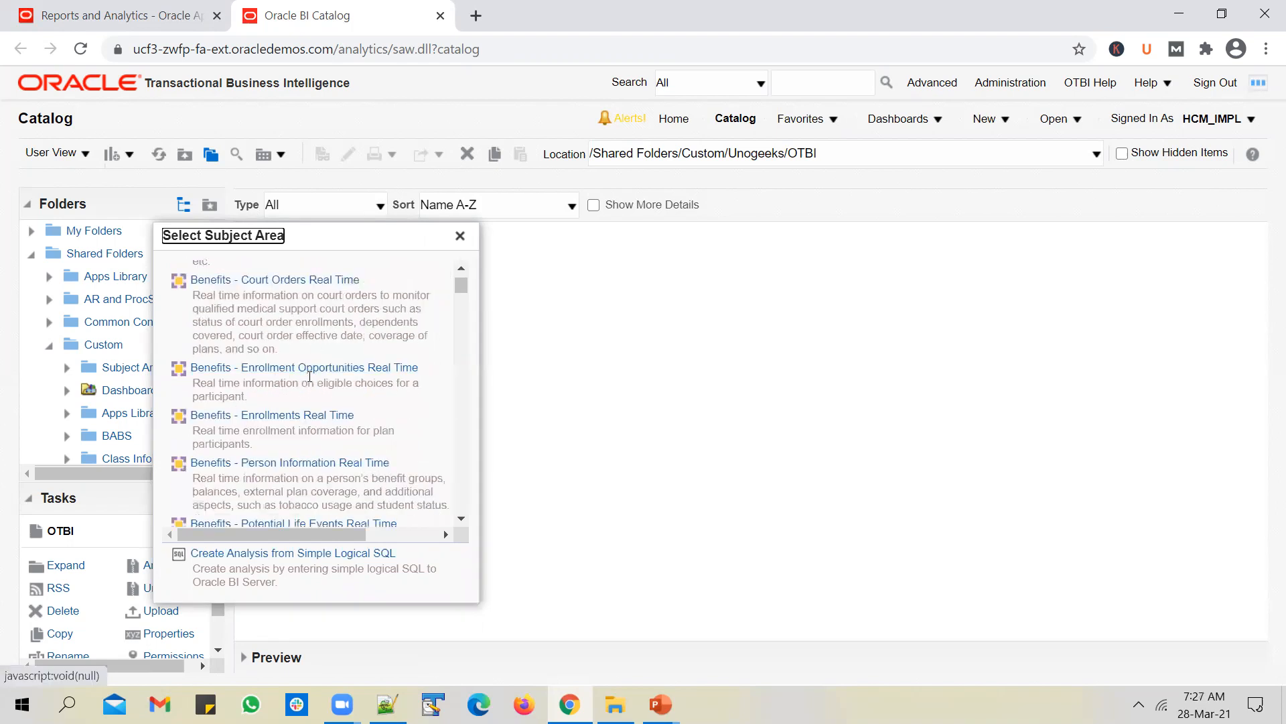
pyautogui.scroll(-3, 315, 365)
pyautogui.scroll(3, 323, 380)
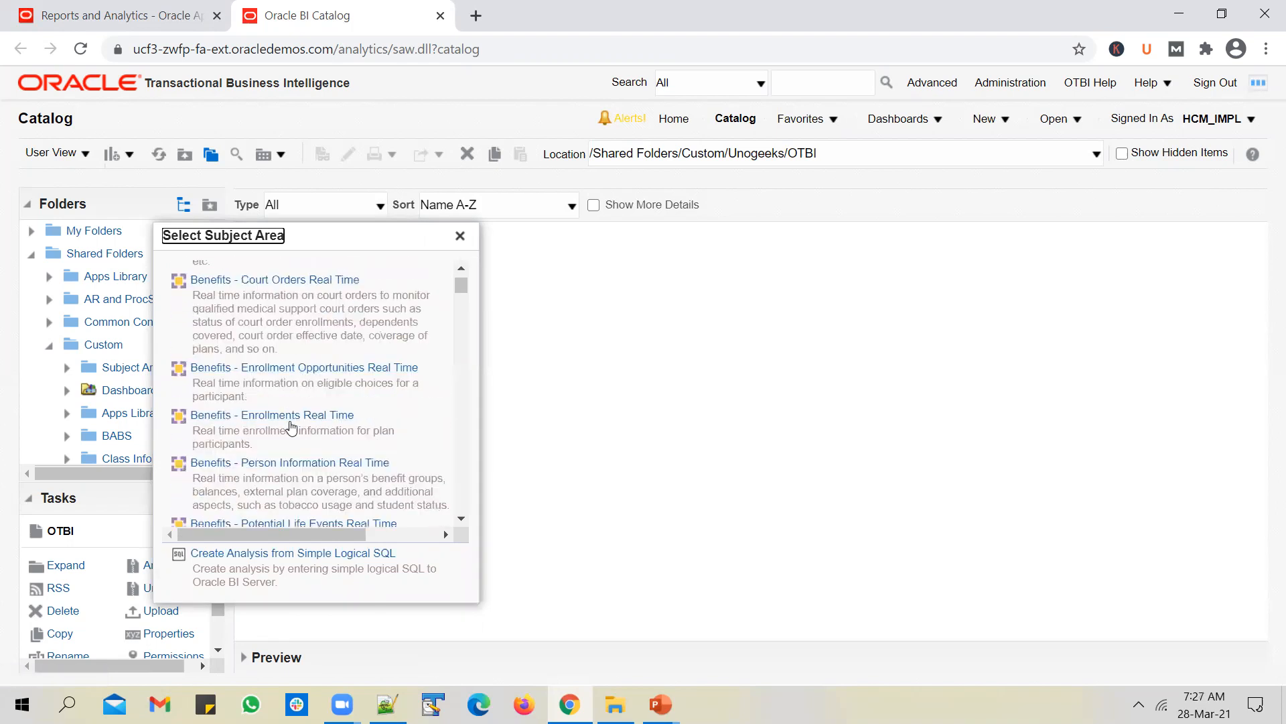
pyautogui.scroll(3, 308, 428)
pyautogui.scroll(5, 266, 401)
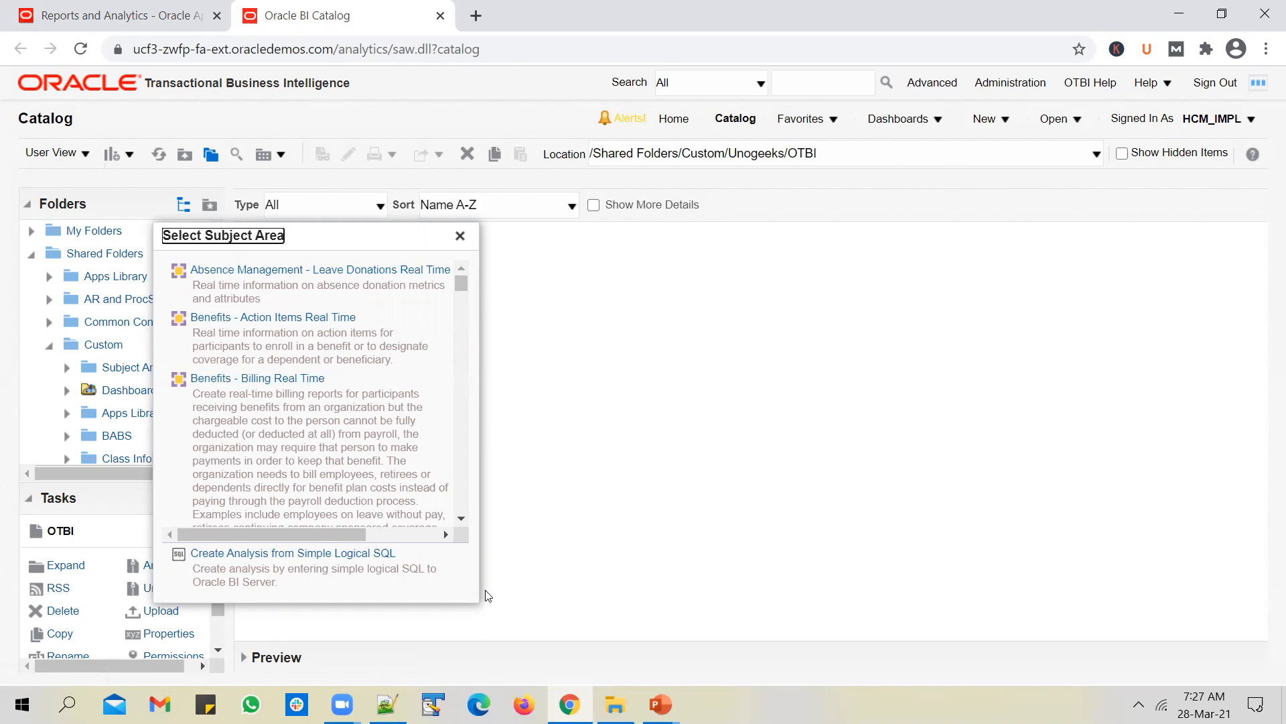
pyautogui.click(660, 704)
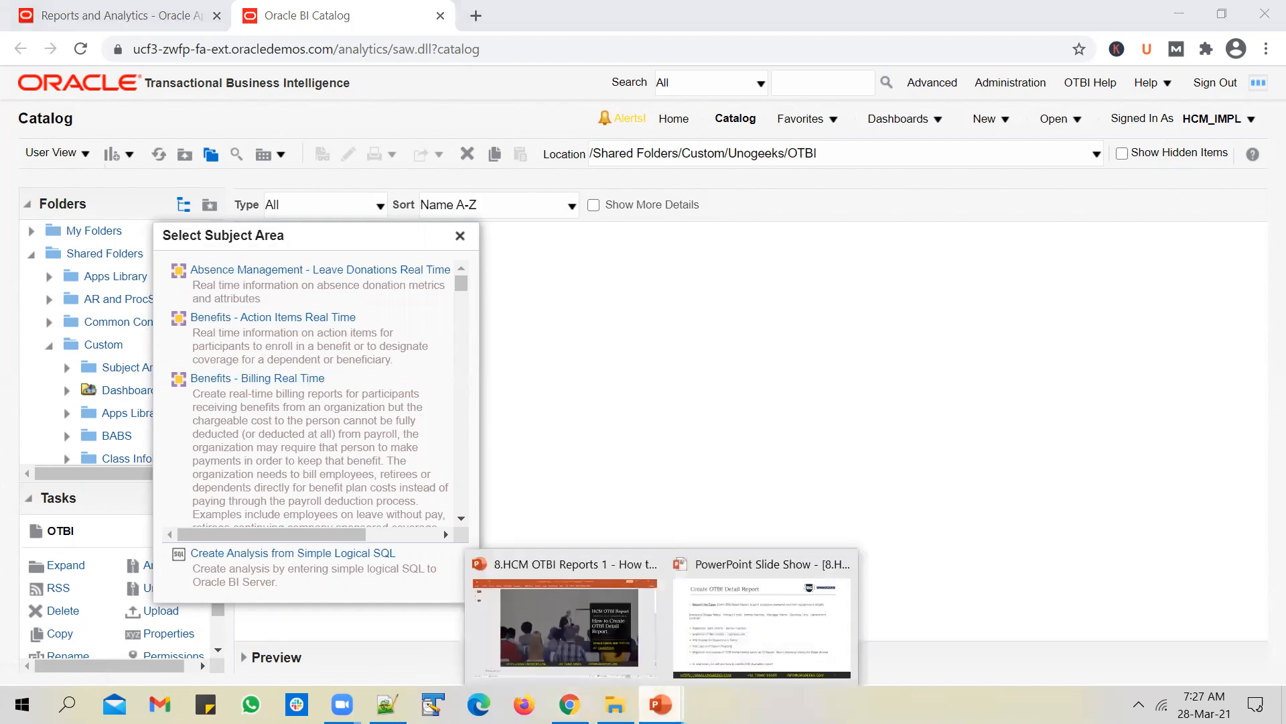
pyautogui.scroll(-5, 299, 385)
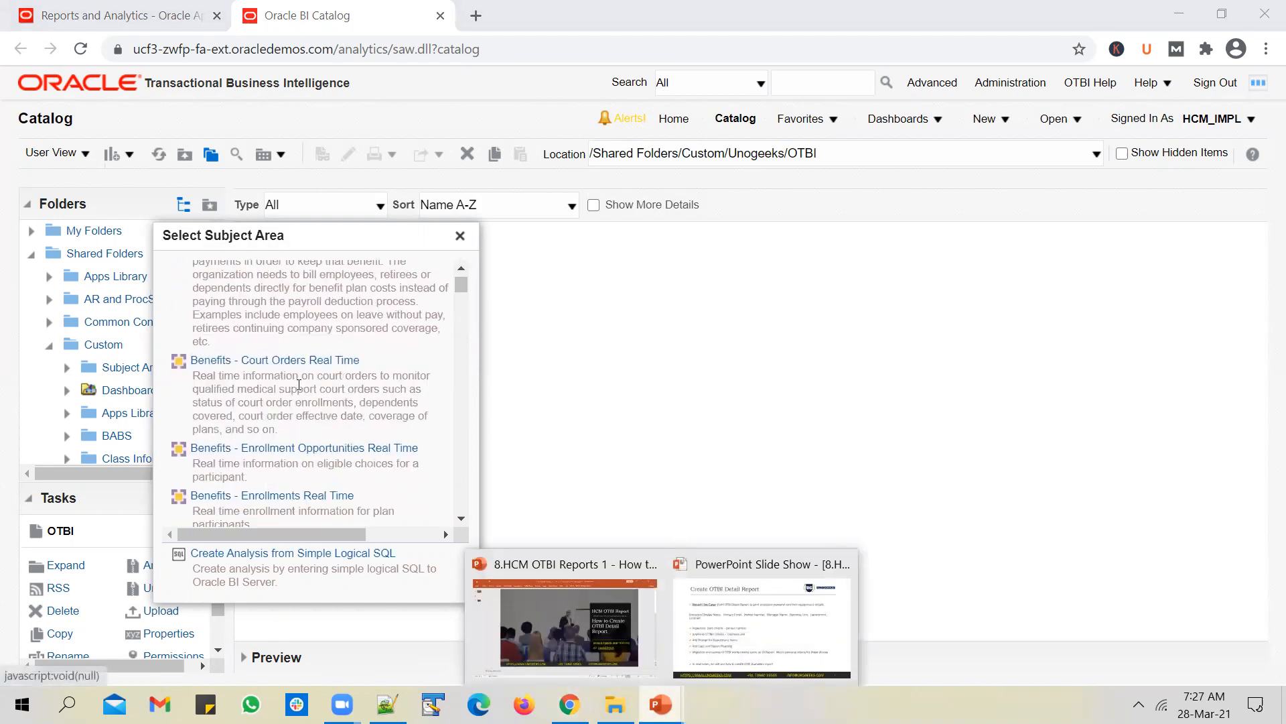
pyautogui.scroll(-15, 298, 385)
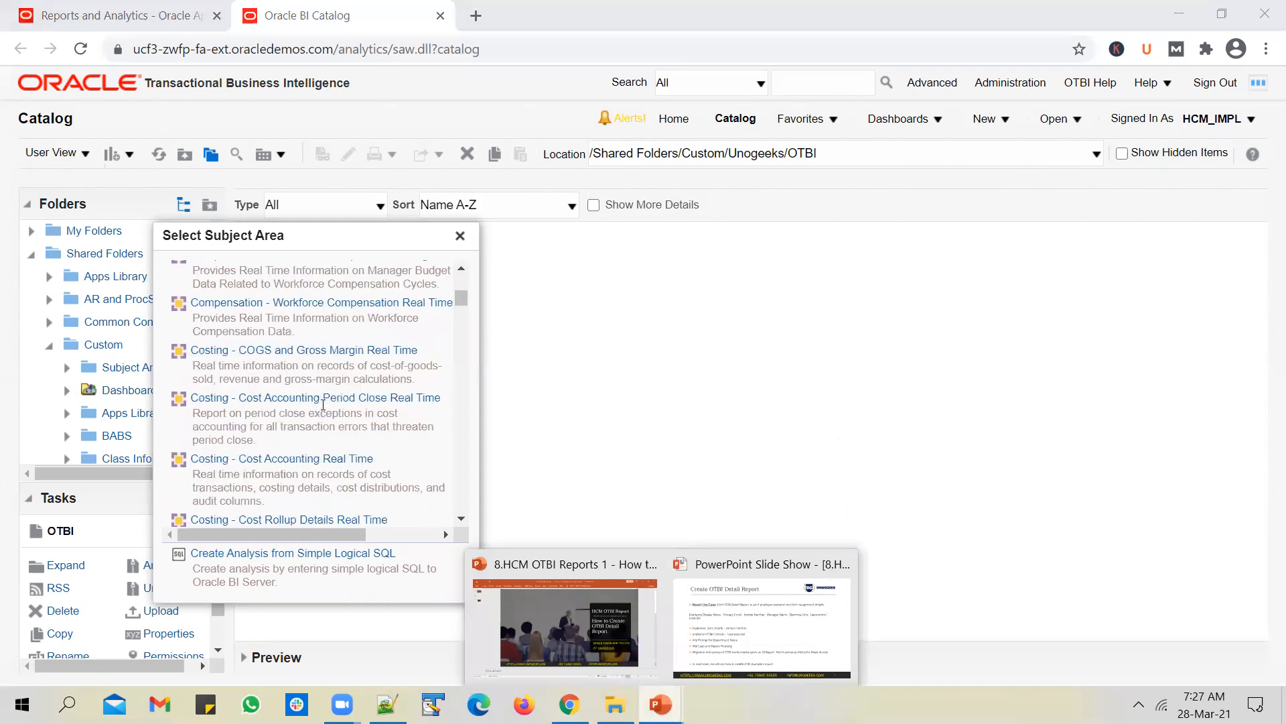
pyautogui.scroll(-5, 330, 399)
pyautogui.moveTo(462, 311); pyautogui.dragTo(466, 489)
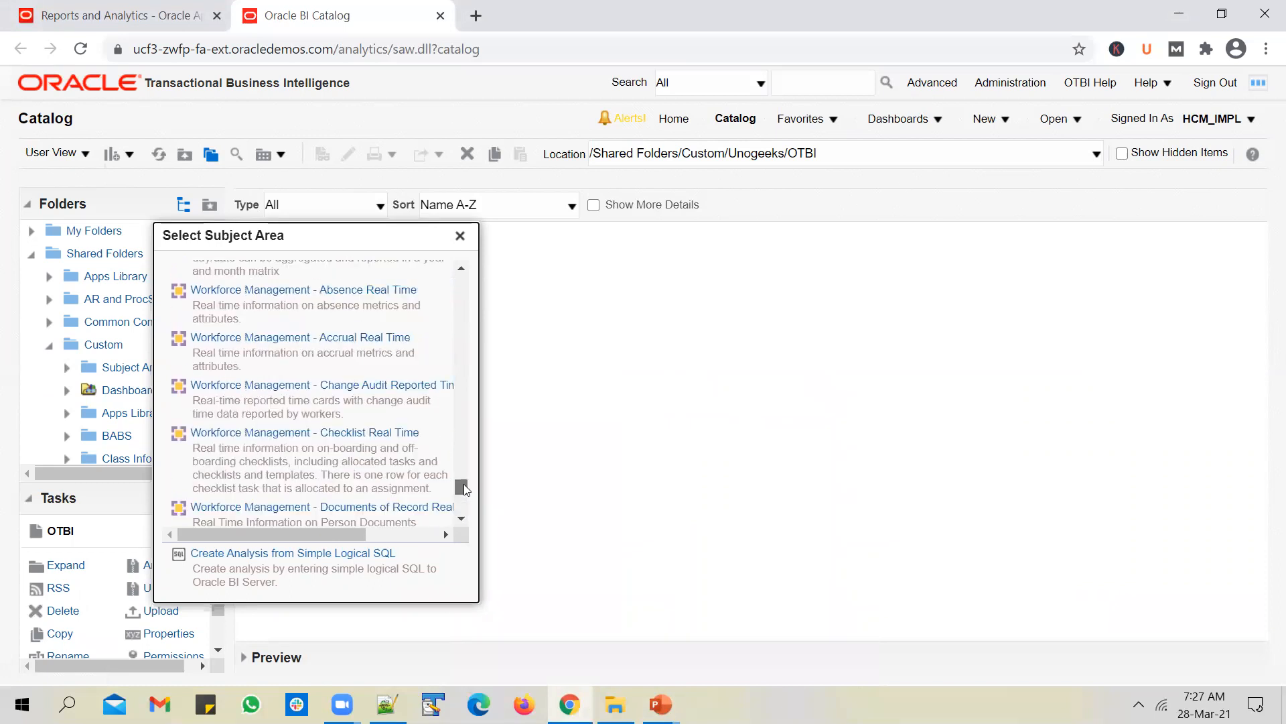
pyautogui.scroll(4, 280, 408)
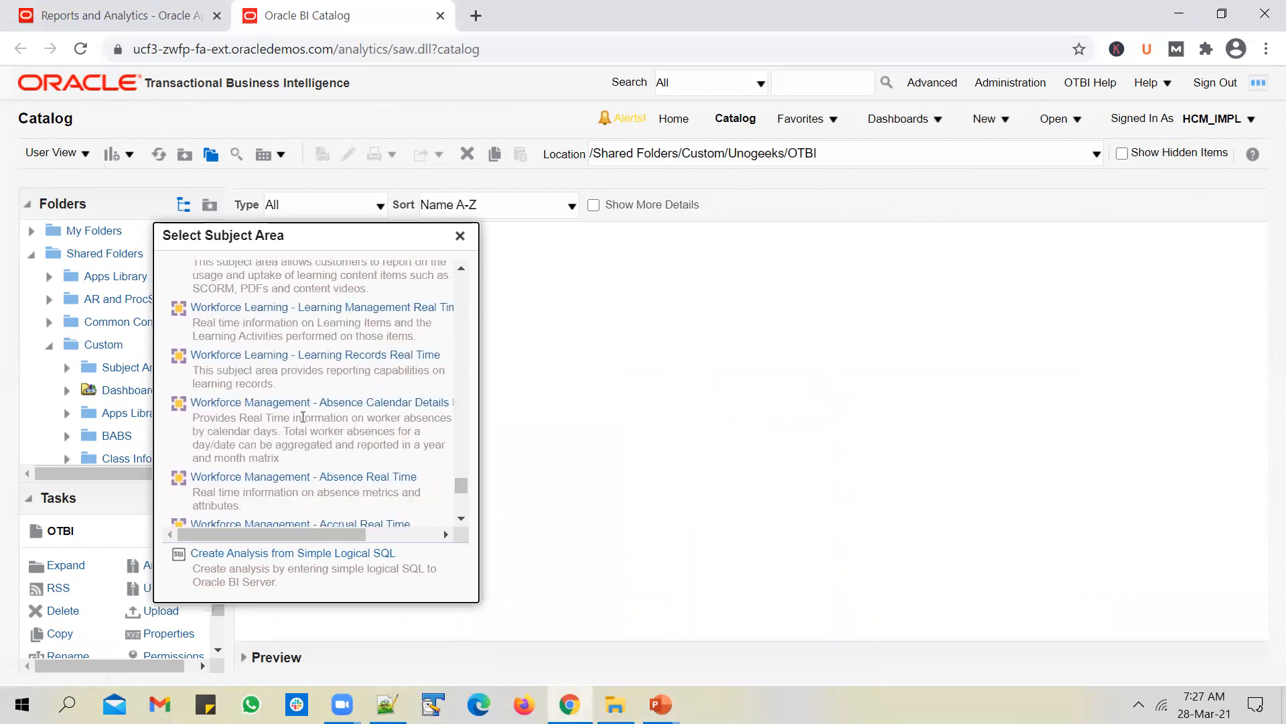
pyautogui.scroll(3, 298, 397)
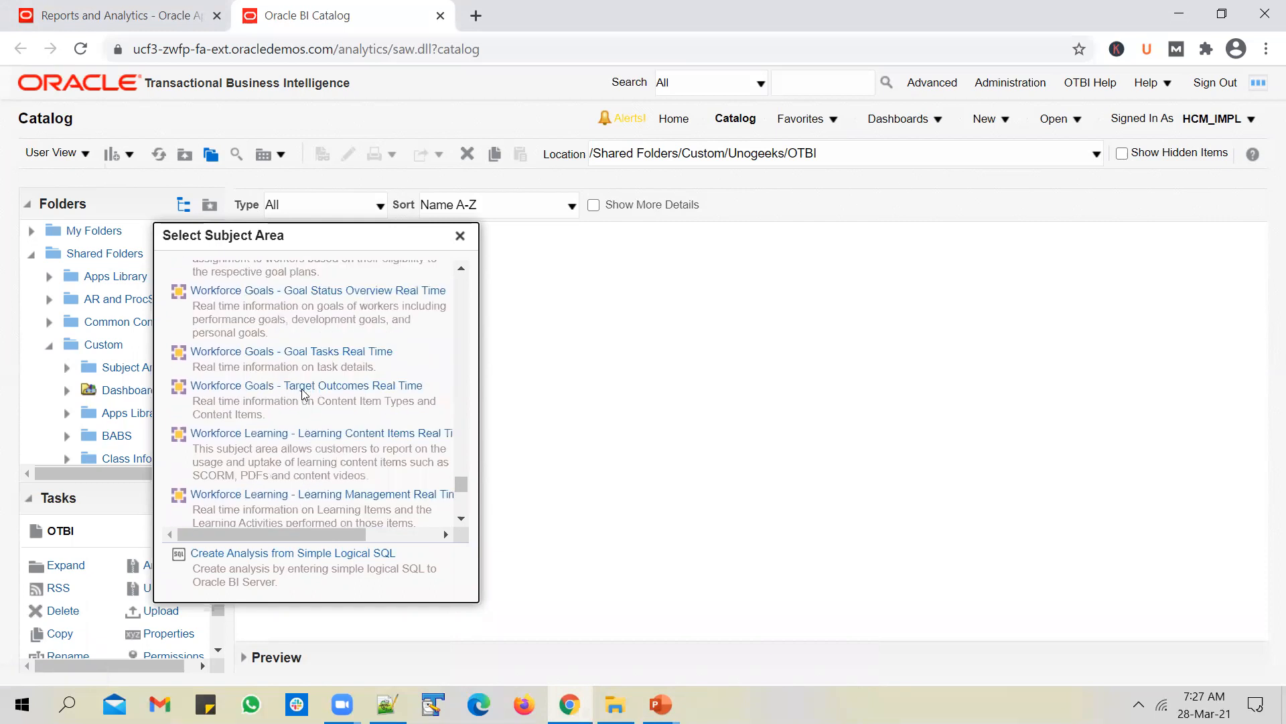
pyautogui.scroll(3, 302, 394)
pyautogui.scroll(-6, 303, 395)
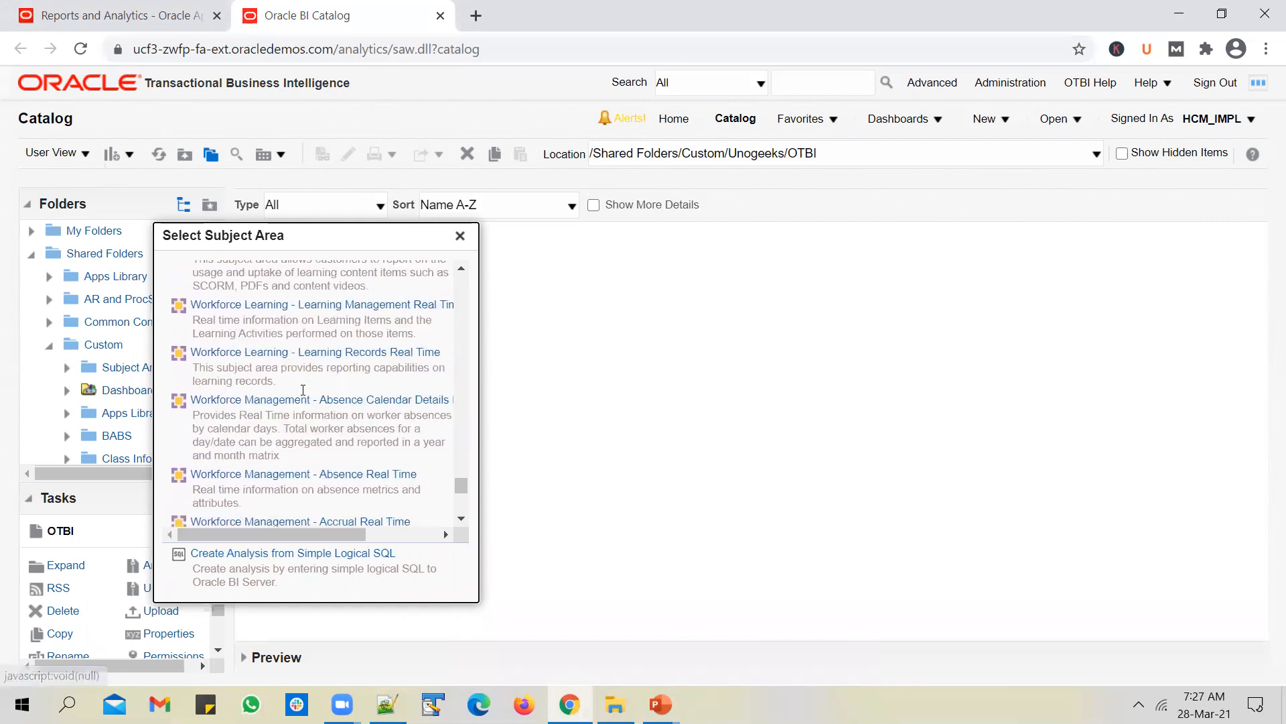
pyautogui.scroll(-5, 303, 397)
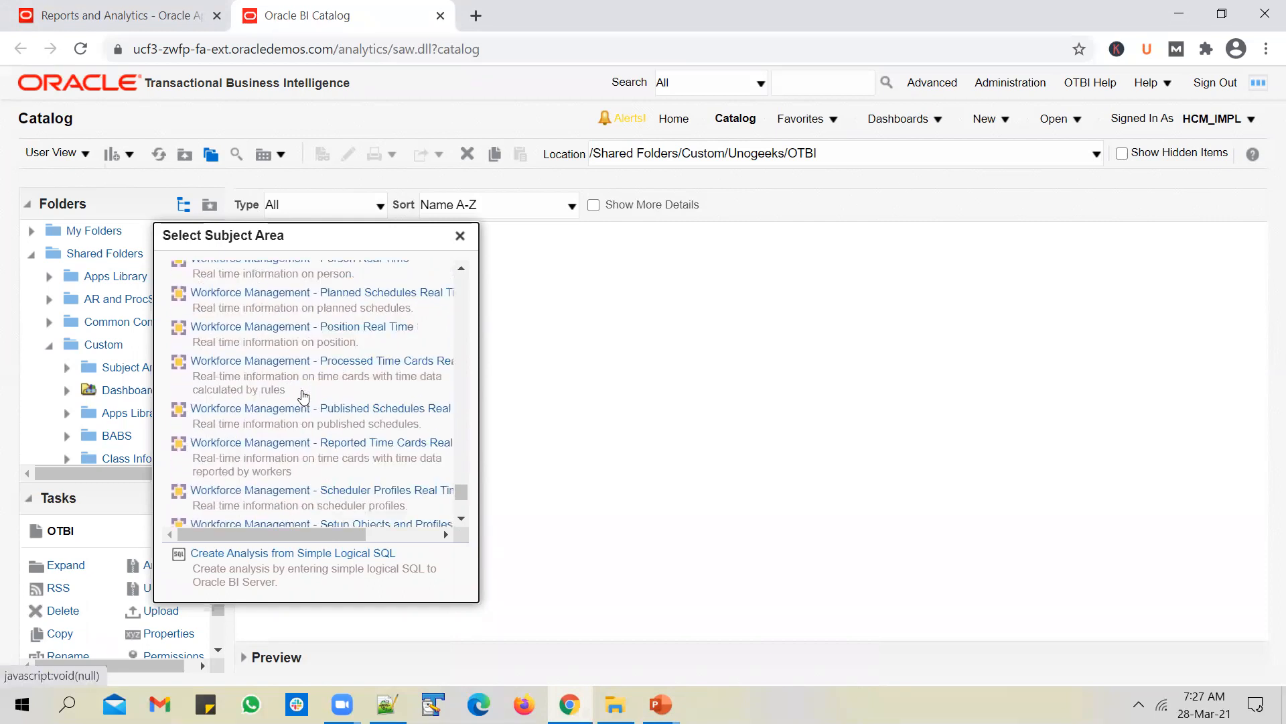
pyautogui.scroll(-8, 303, 396)
pyautogui.scroll(-3, 303, 397)
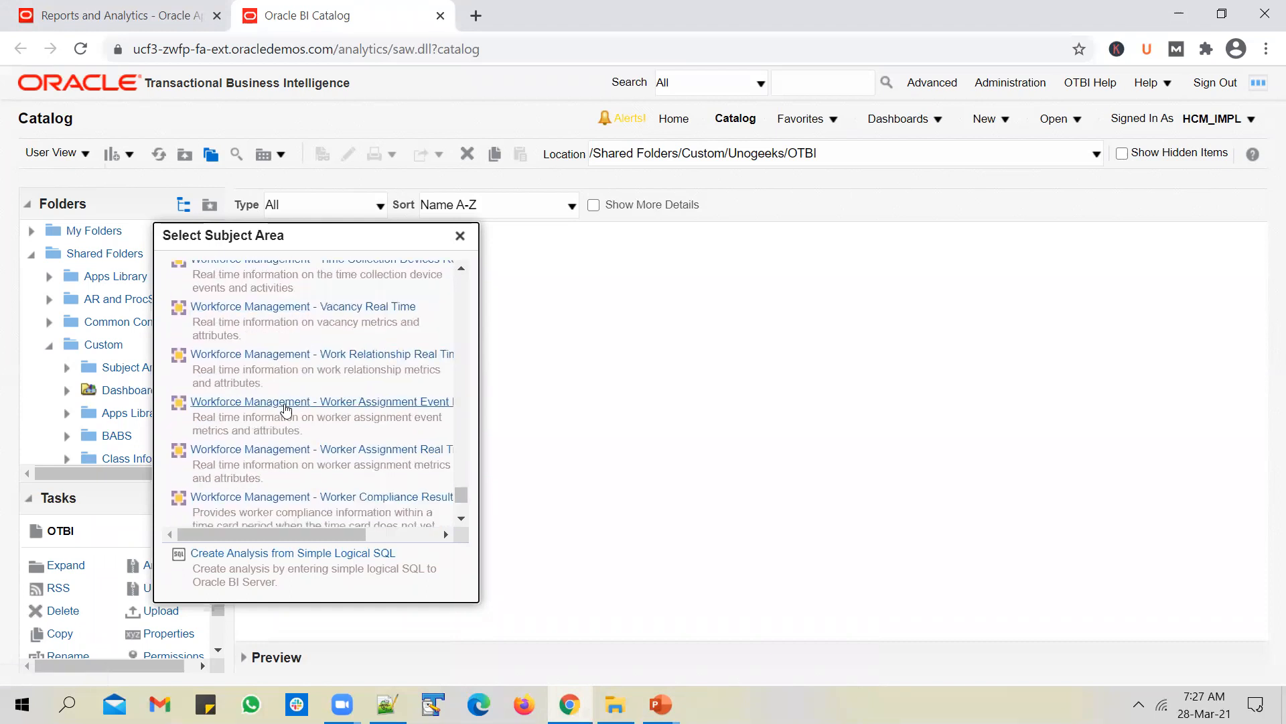
pyautogui.scroll(-3, 282, 391)
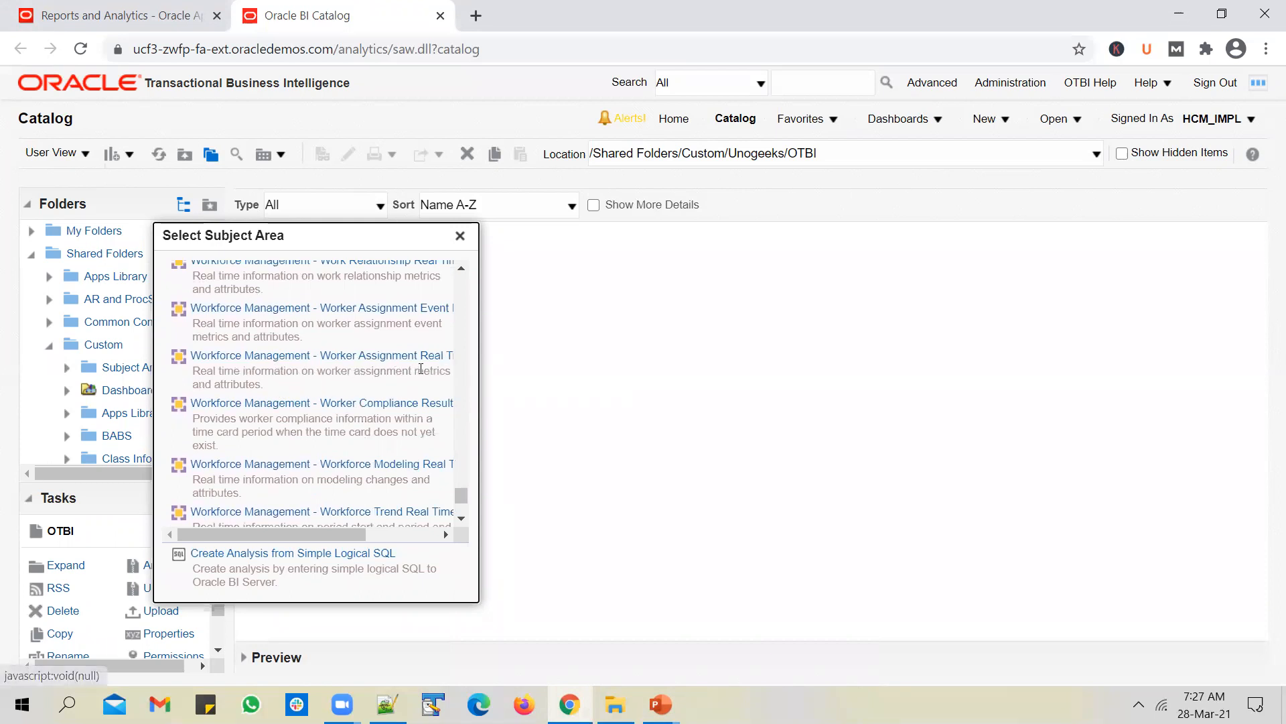
pyautogui.click(362, 356)
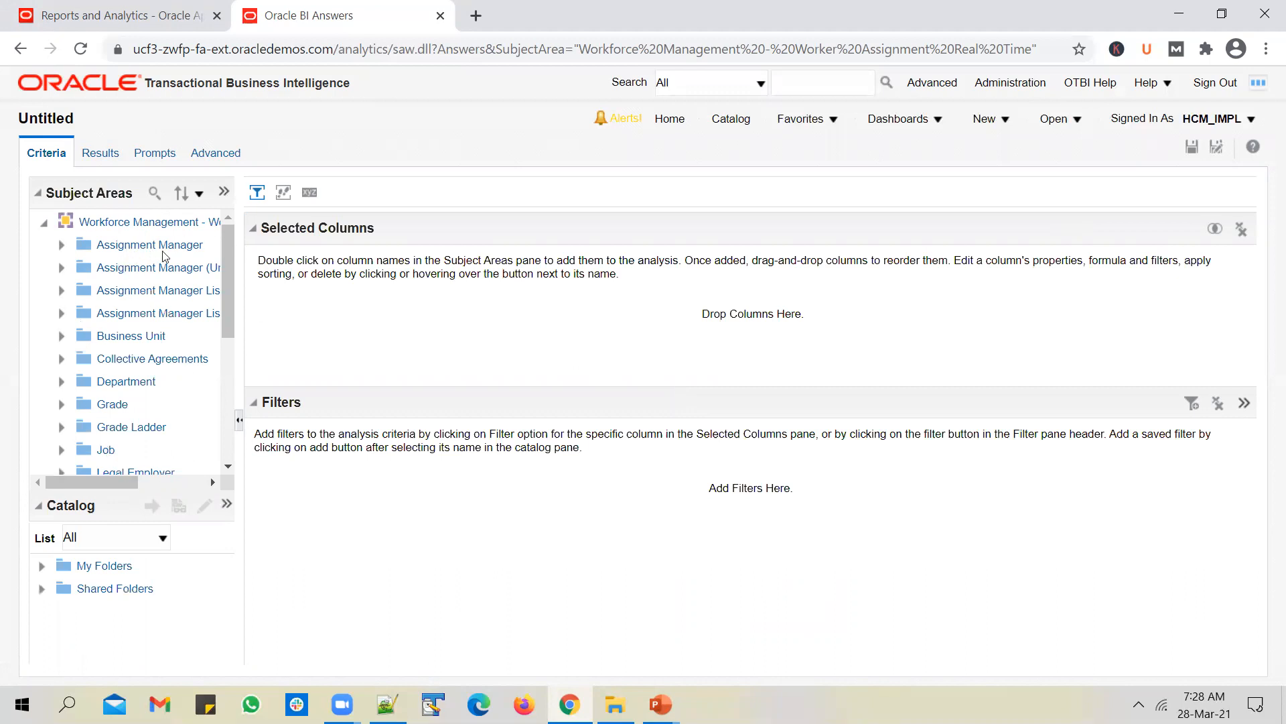
# Step: Widen the Subject Areas pane and view the full name of the chosen subject area
pyautogui.moveTo(242, 270); pyautogui.dragTo(441, 298)
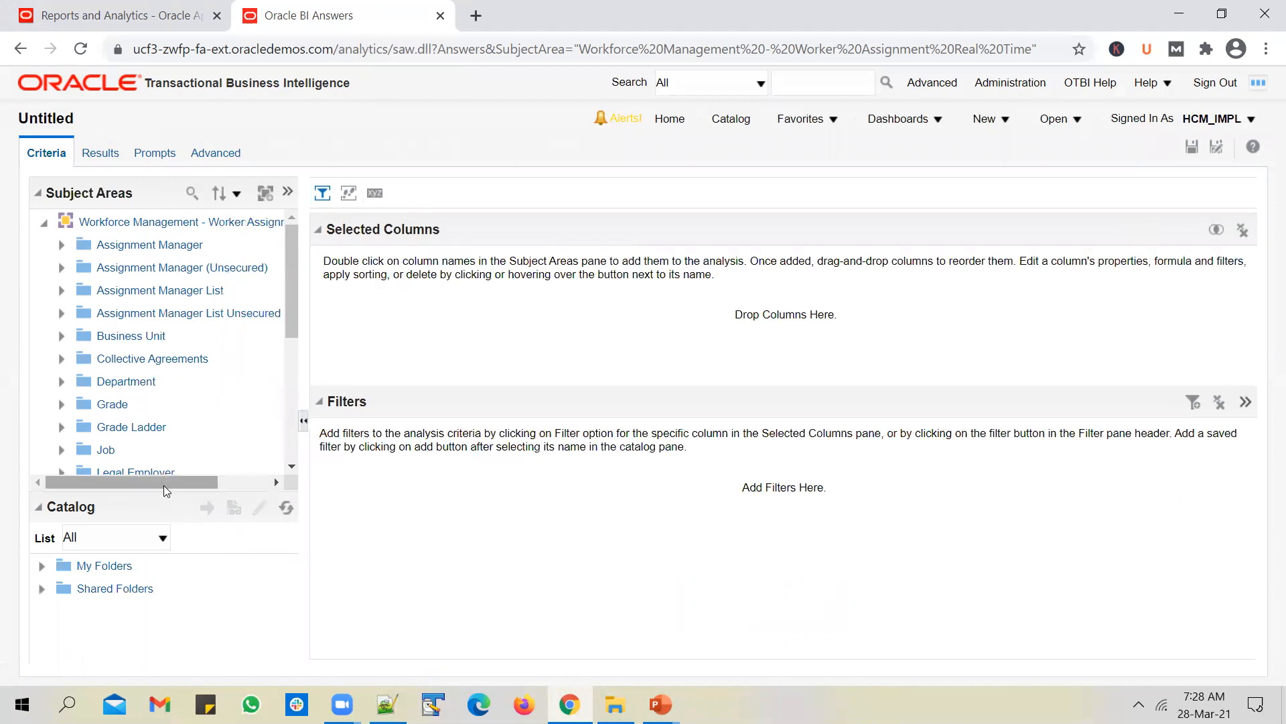
pyautogui.moveTo(163, 485); pyautogui.dragTo(233, 473)
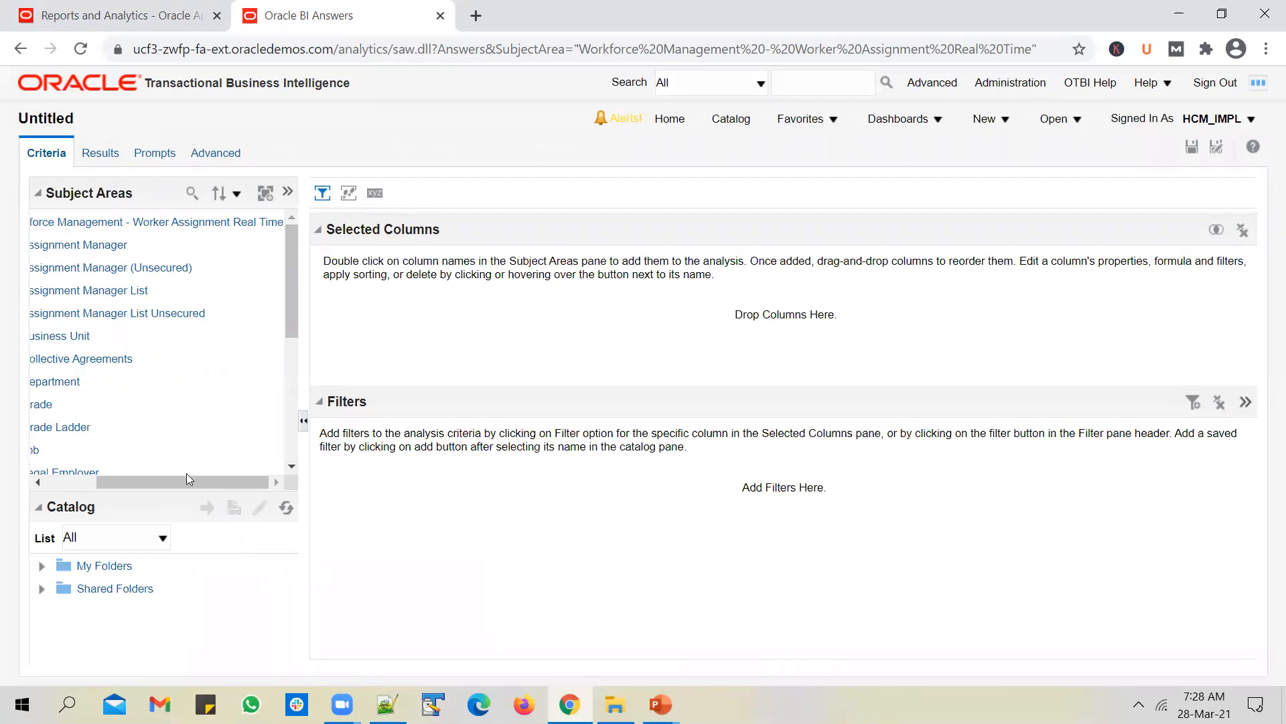
pyautogui.moveTo(189, 482); pyautogui.dragTo(148, 483)
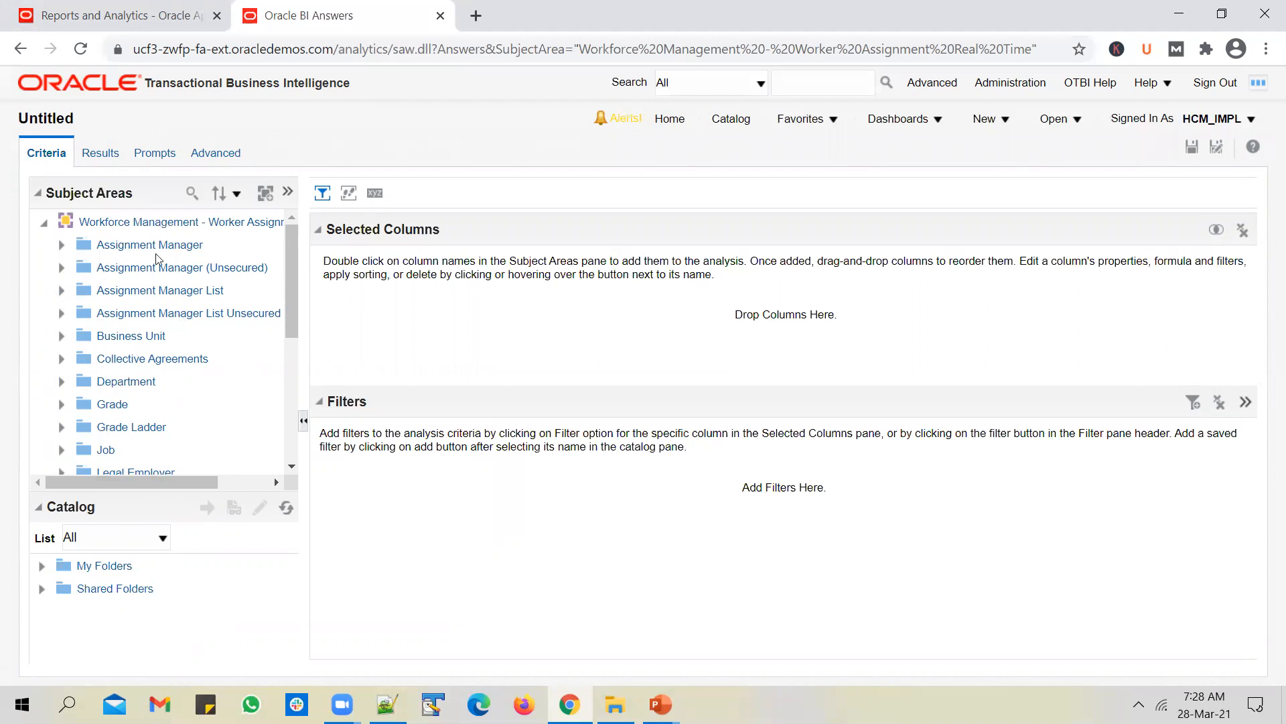
# Step: Examine the folders available in the subject area, from Assignment Manager to Worker Payroll
pyautogui.scroll(-2, 143, 325)
pyautogui.scroll(-1, 143, 329)
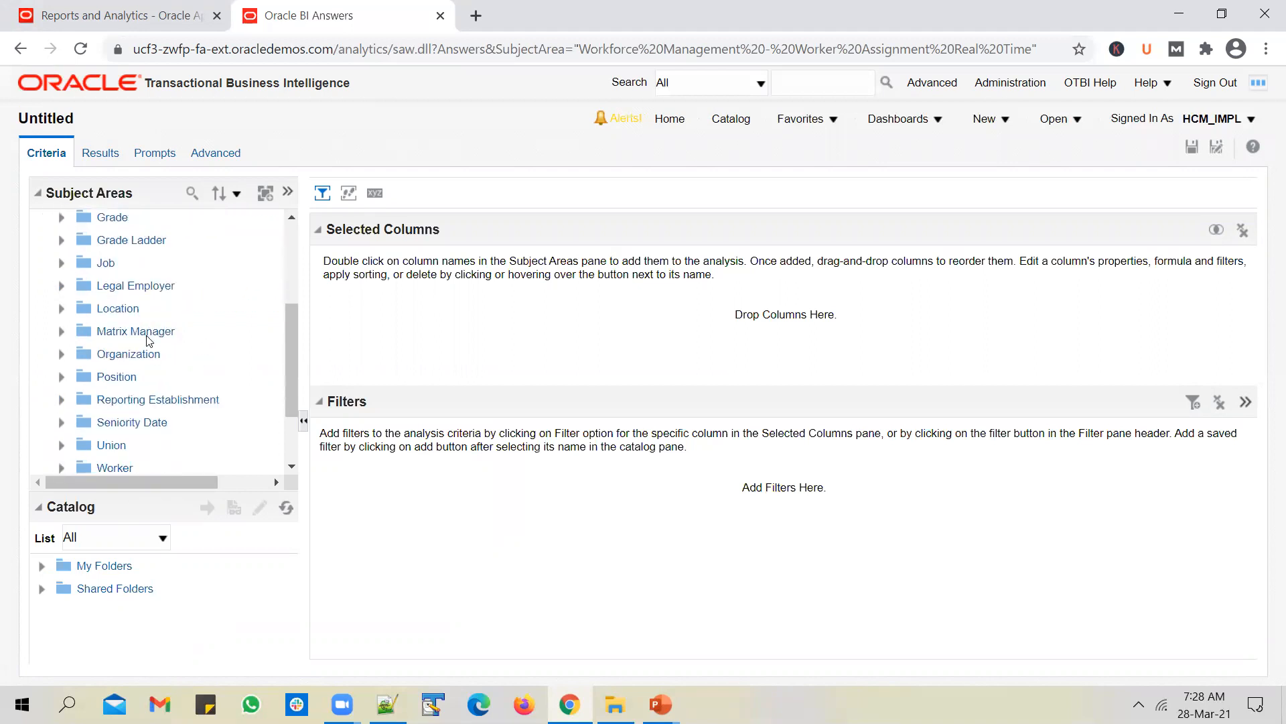
pyautogui.scroll(3, 144, 335)
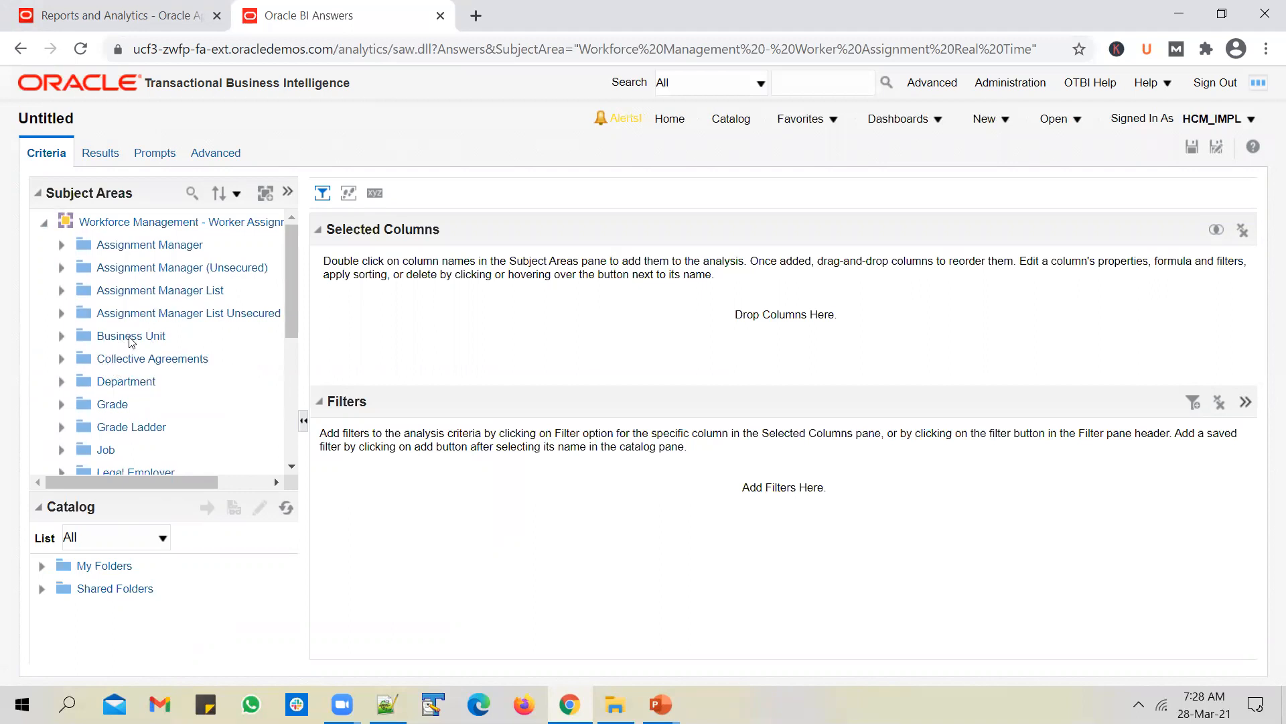
pyautogui.scroll(-3, 141, 343)
pyautogui.scroll(-7, 140, 343)
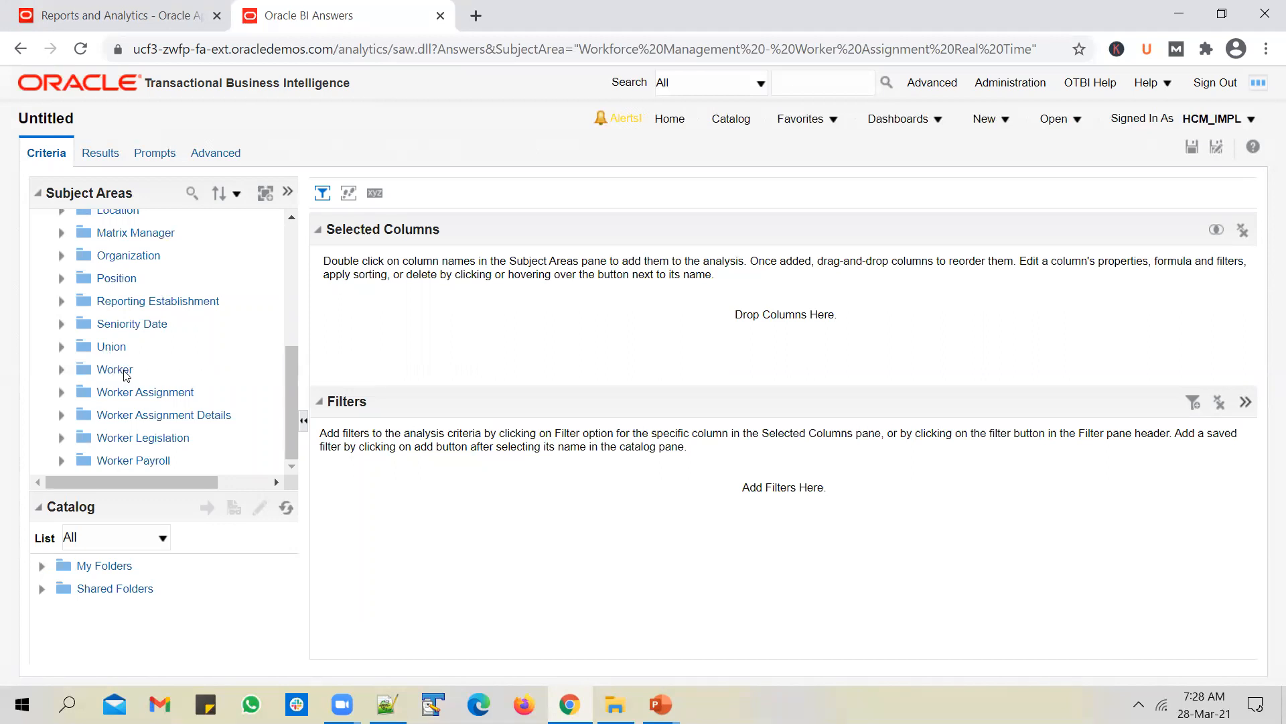
pyautogui.scroll(1, 121, 368)
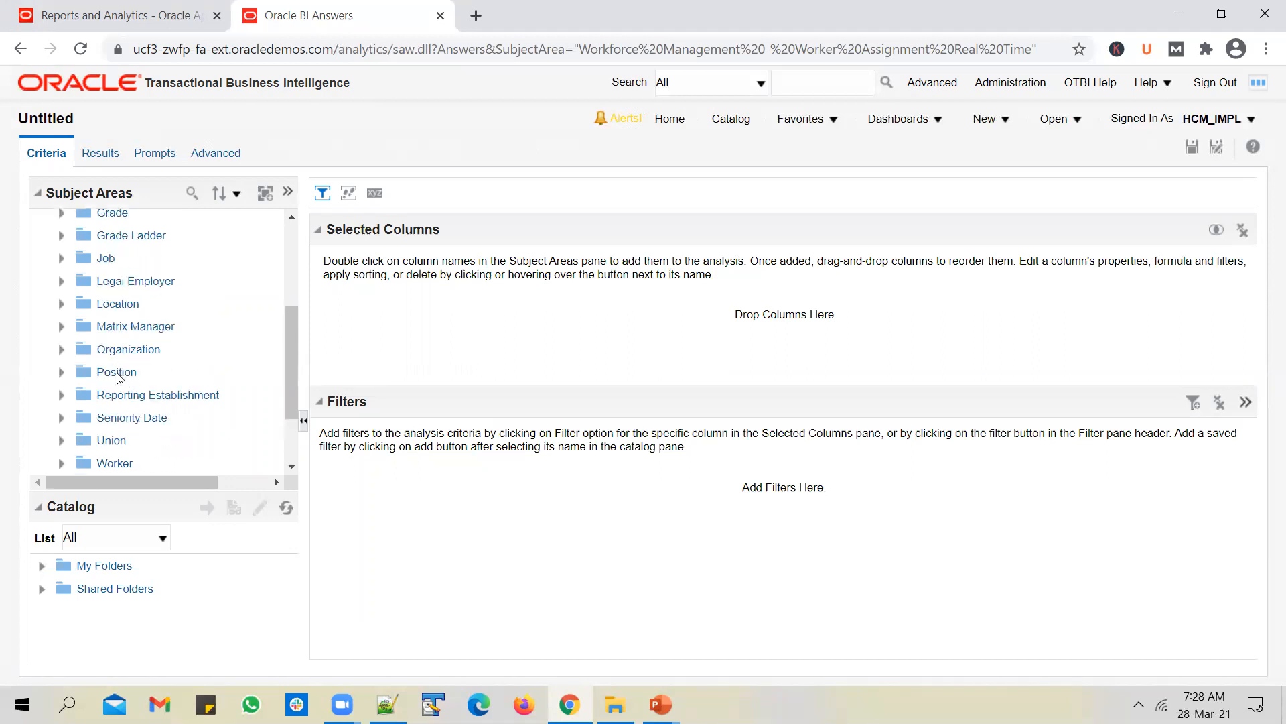
pyautogui.scroll(3, 119, 375)
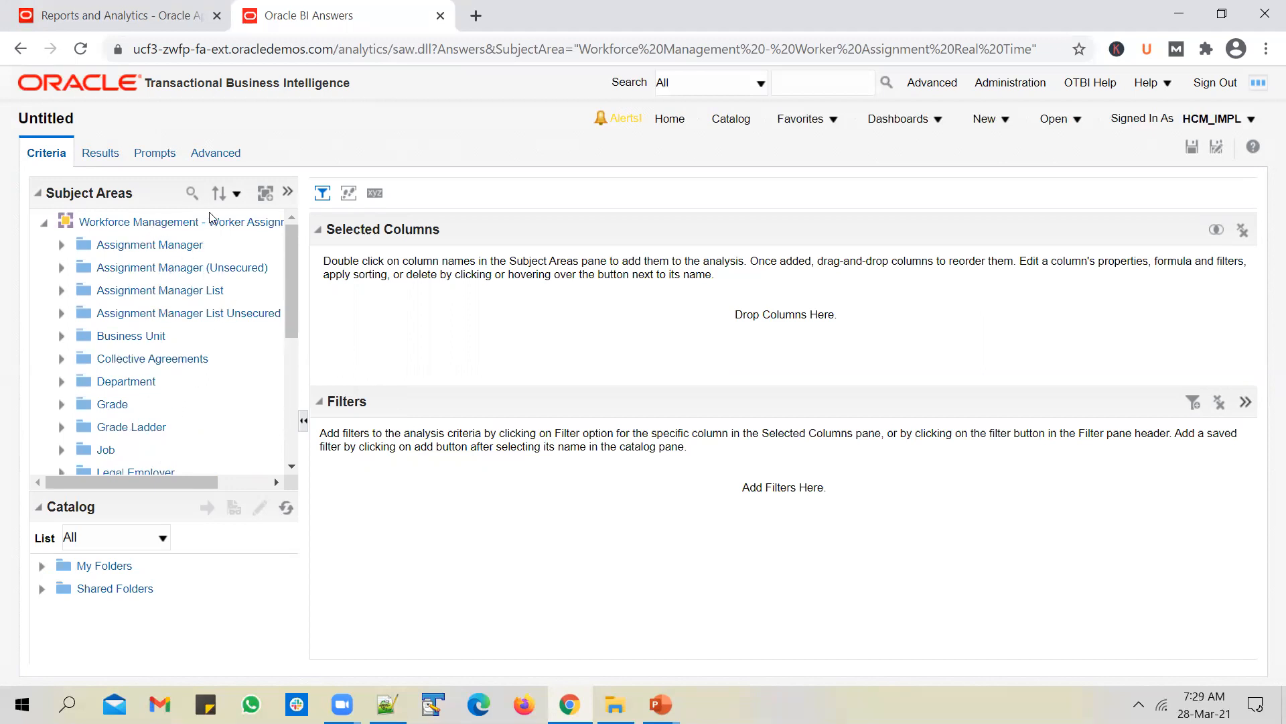
pyautogui.scroll(-5, 218, 307)
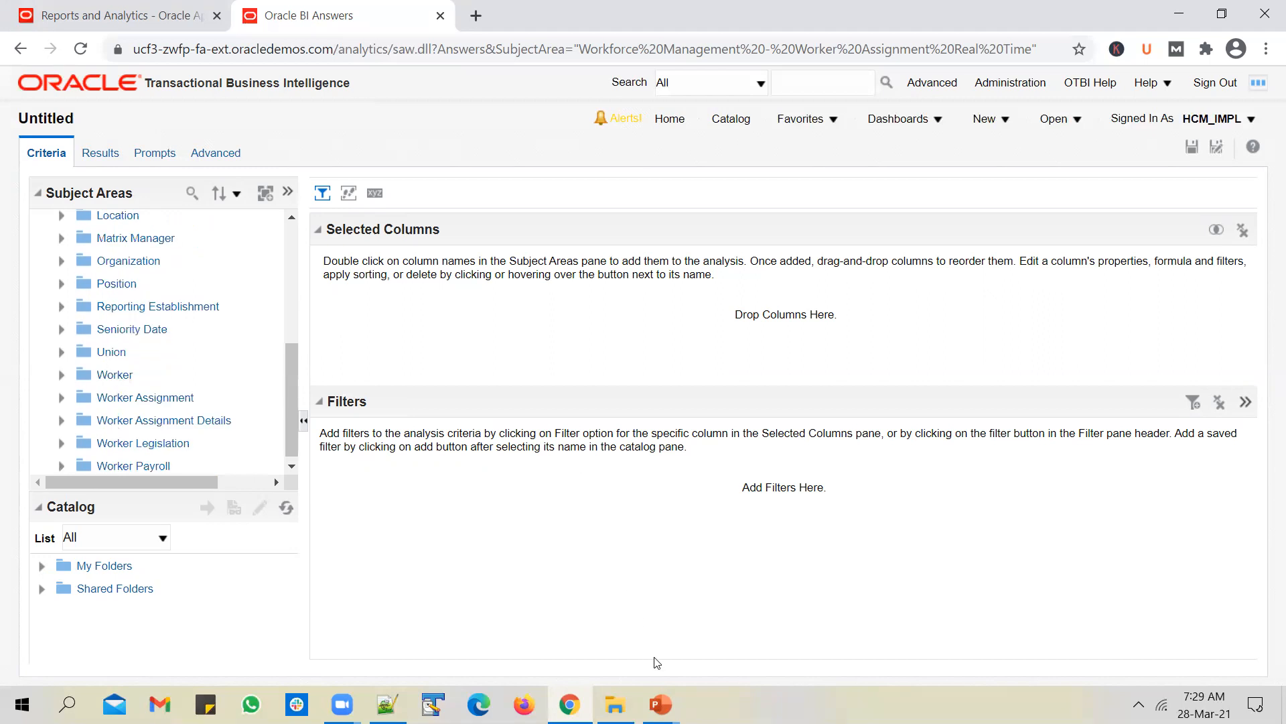
# Step: Switch to the PowerPoint slide show to read the required report columns, end the show, and return to the analysis in Chrome
pyautogui.click(668, 702)
pyautogui.click(751, 643)
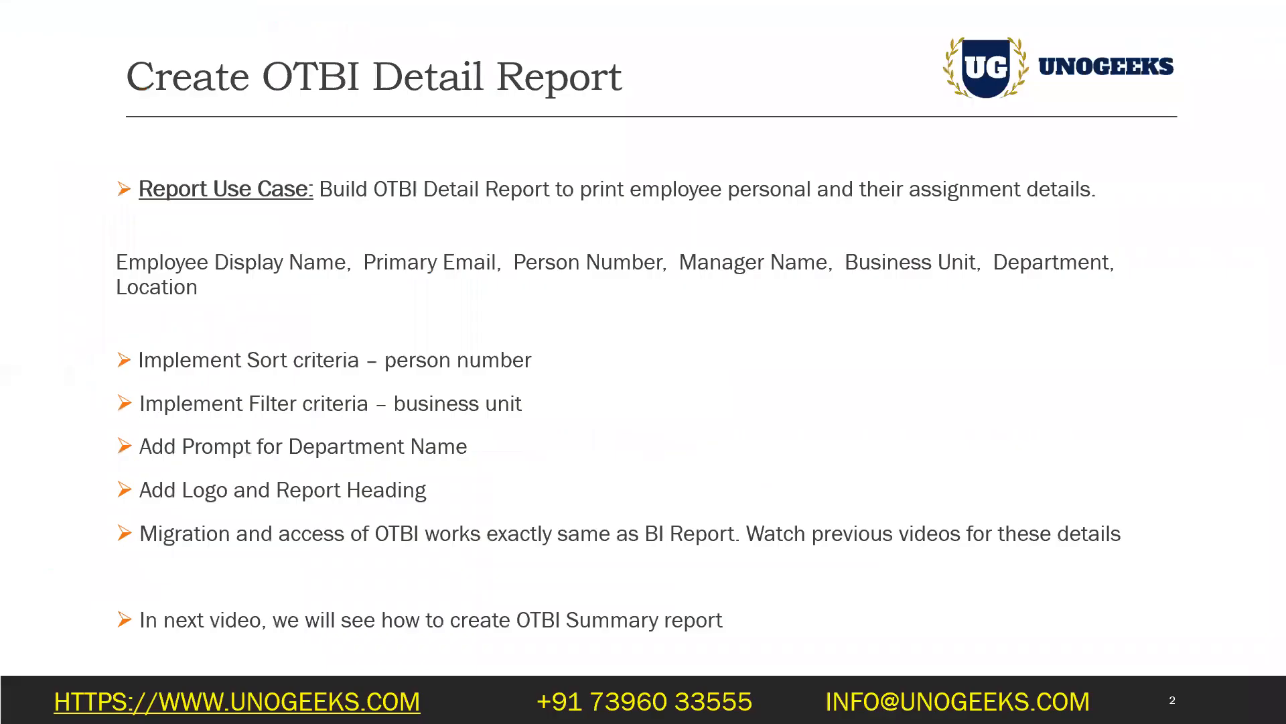
pyautogui.press('Escape')
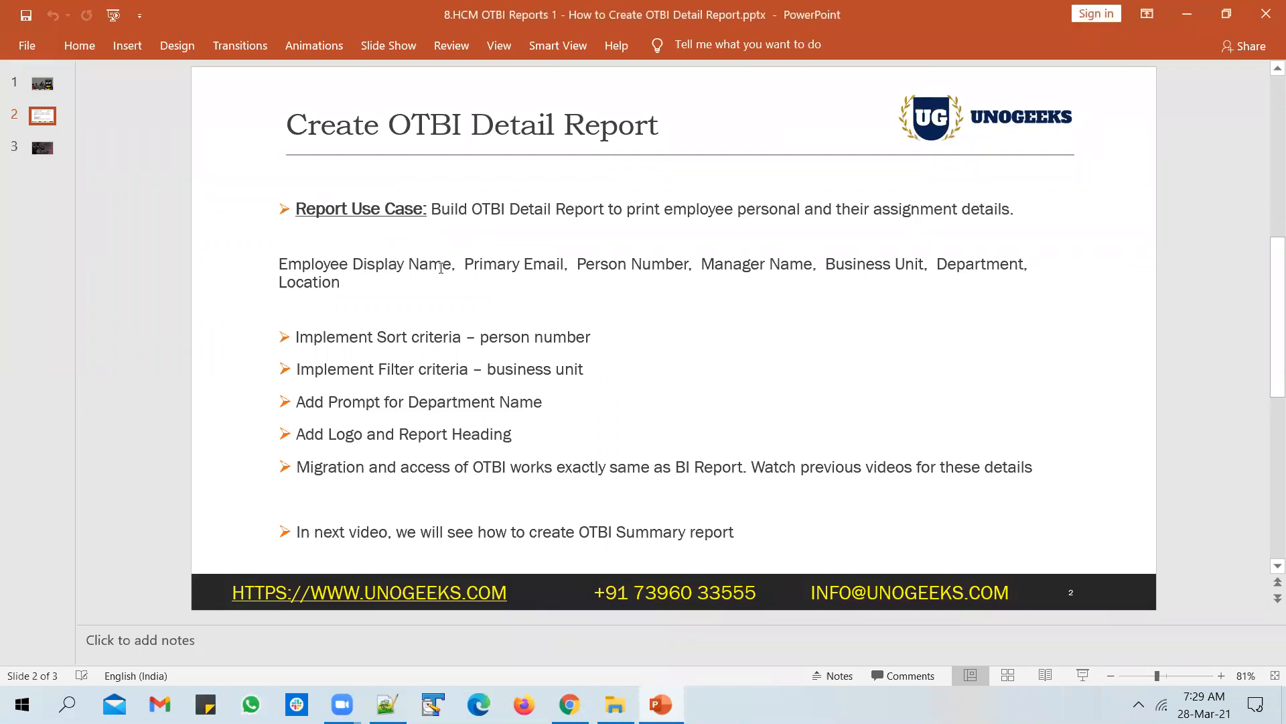
pyautogui.hotkey('alt', 'Tab')
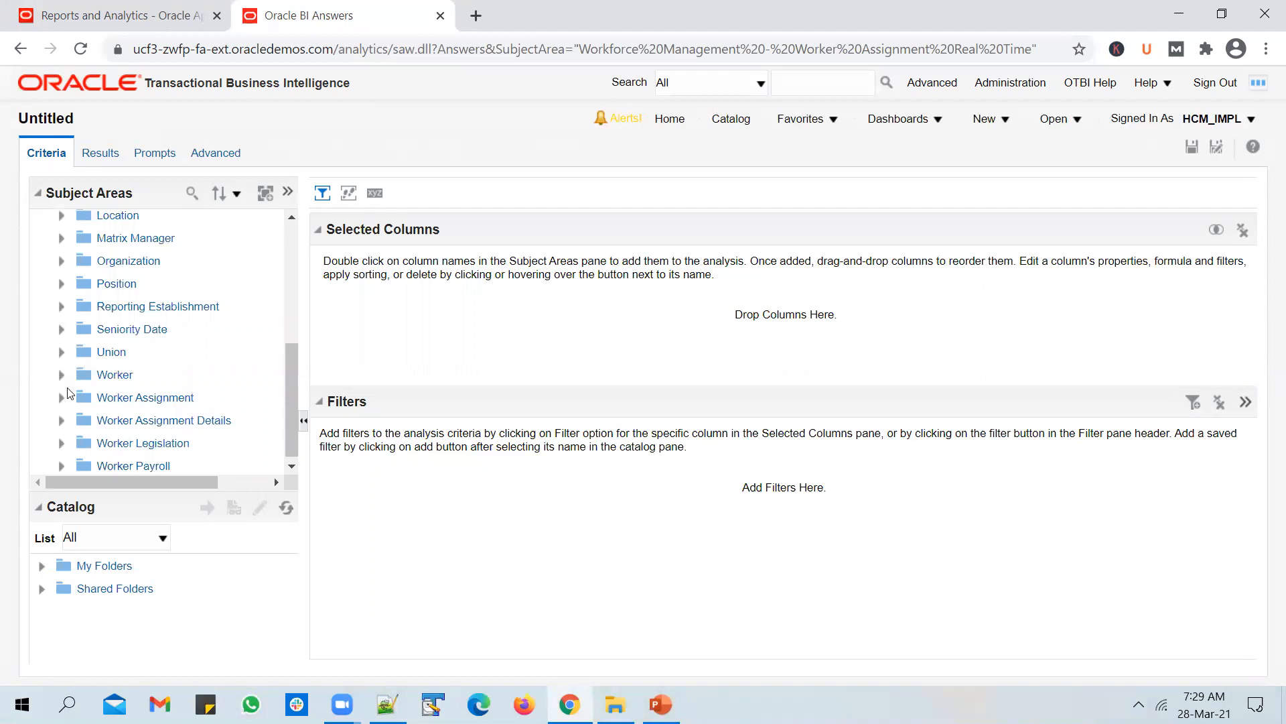
# Step: Add the Display Name column from the Worker folder to the selected columns of the analysis
pyautogui.click(61, 374)
pyautogui.scroll(-3, 137, 371)
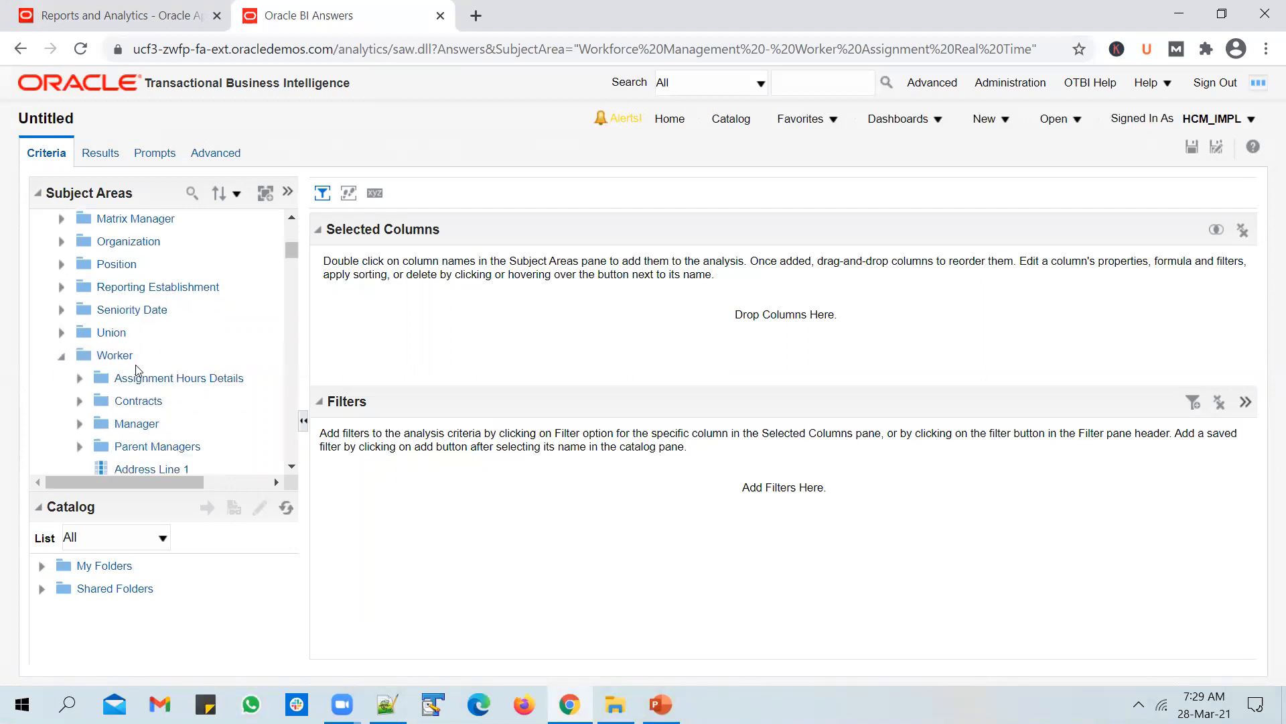
pyautogui.scroll(-10, 137, 372)
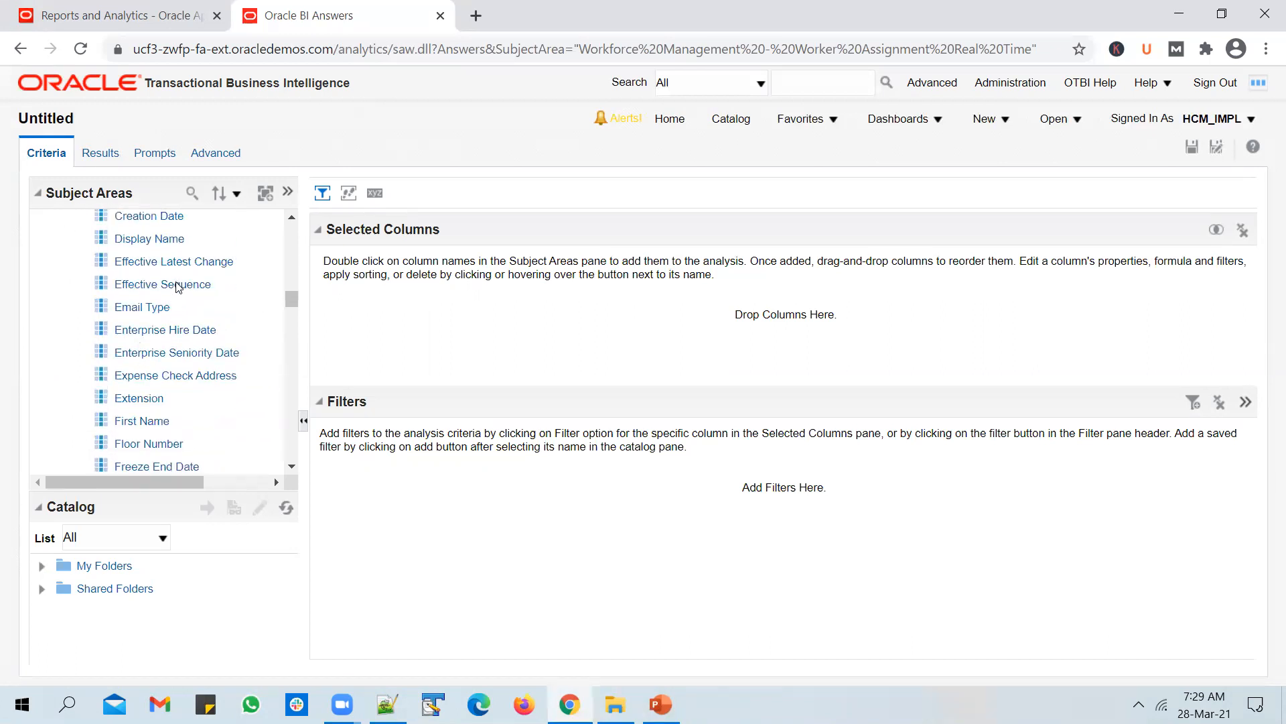
pyautogui.click(156, 241)
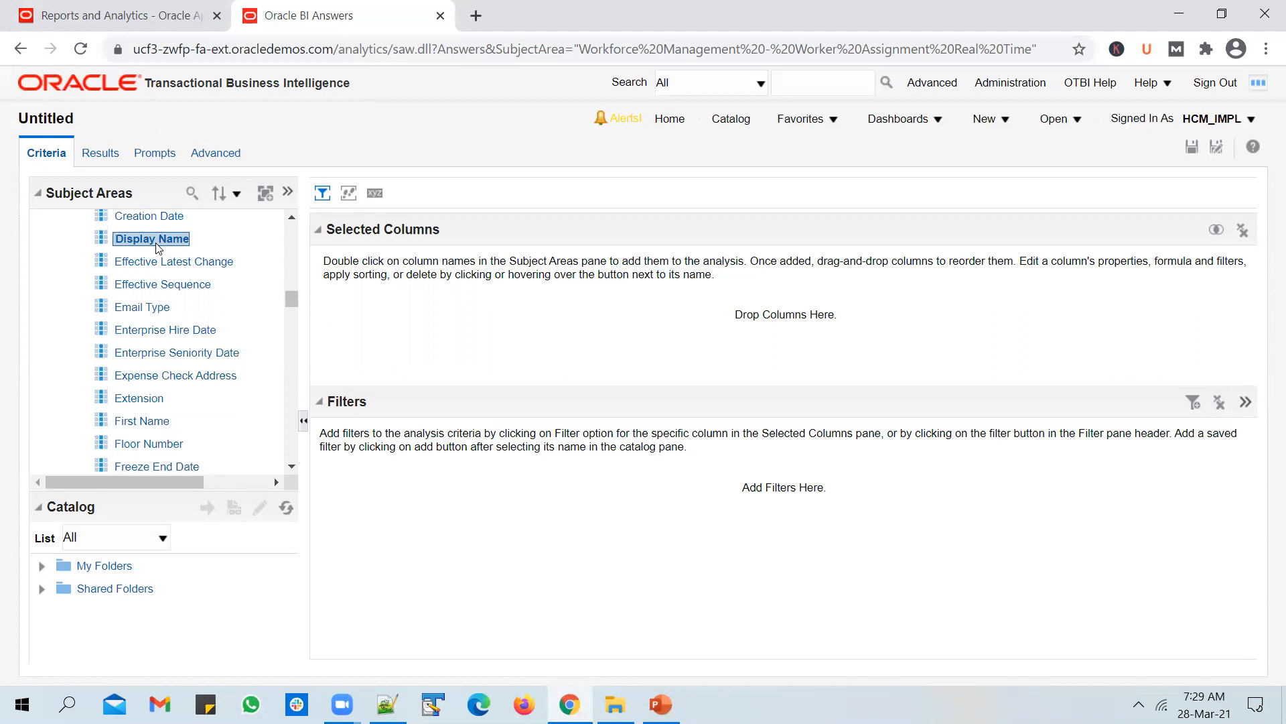
pyautogui.moveTo(153, 241); pyautogui.dragTo(488, 313)
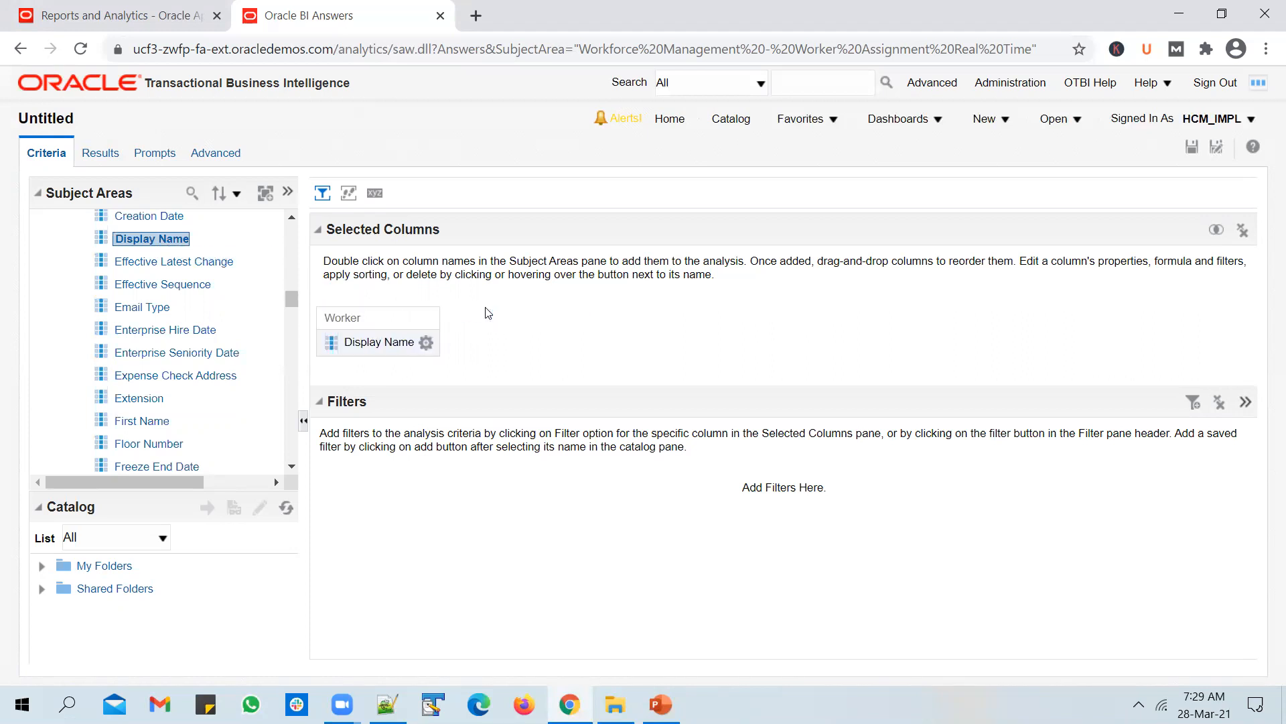
# Step: Delete the Display Name column from the selected columns and add it back from the Worker folder
pyautogui.click(426, 342)
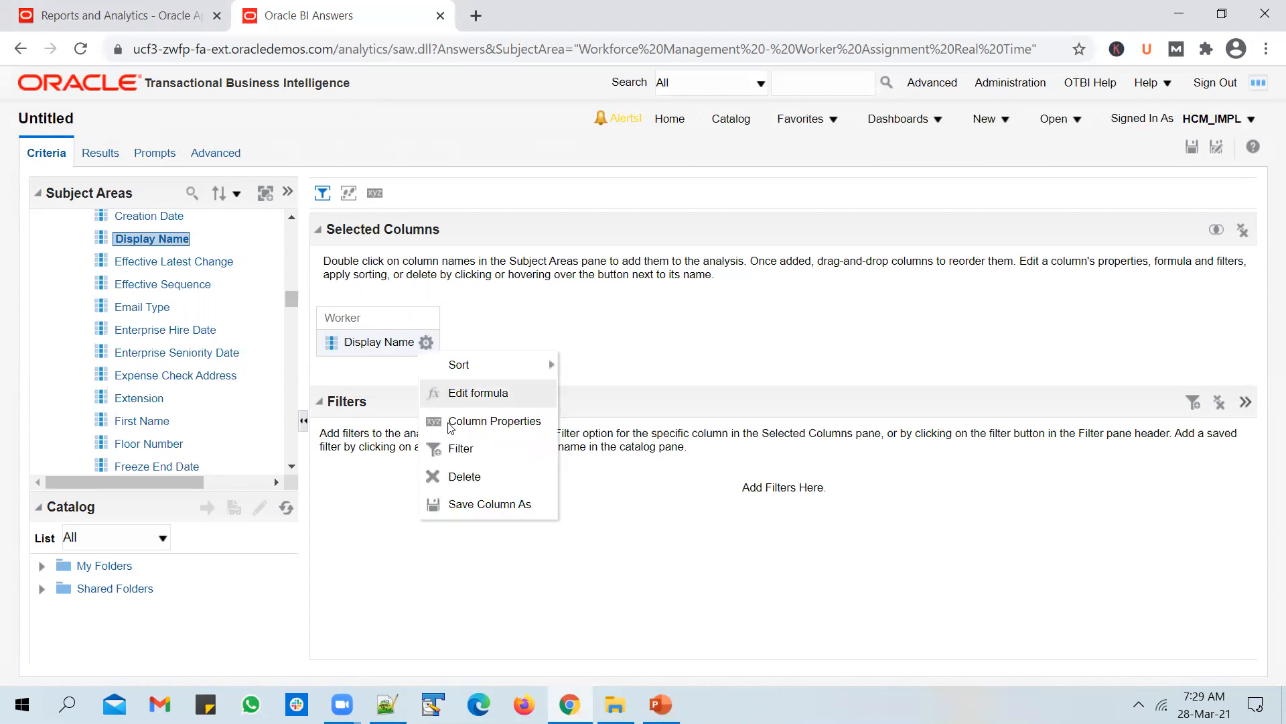
pyautogui.click(468, 478)
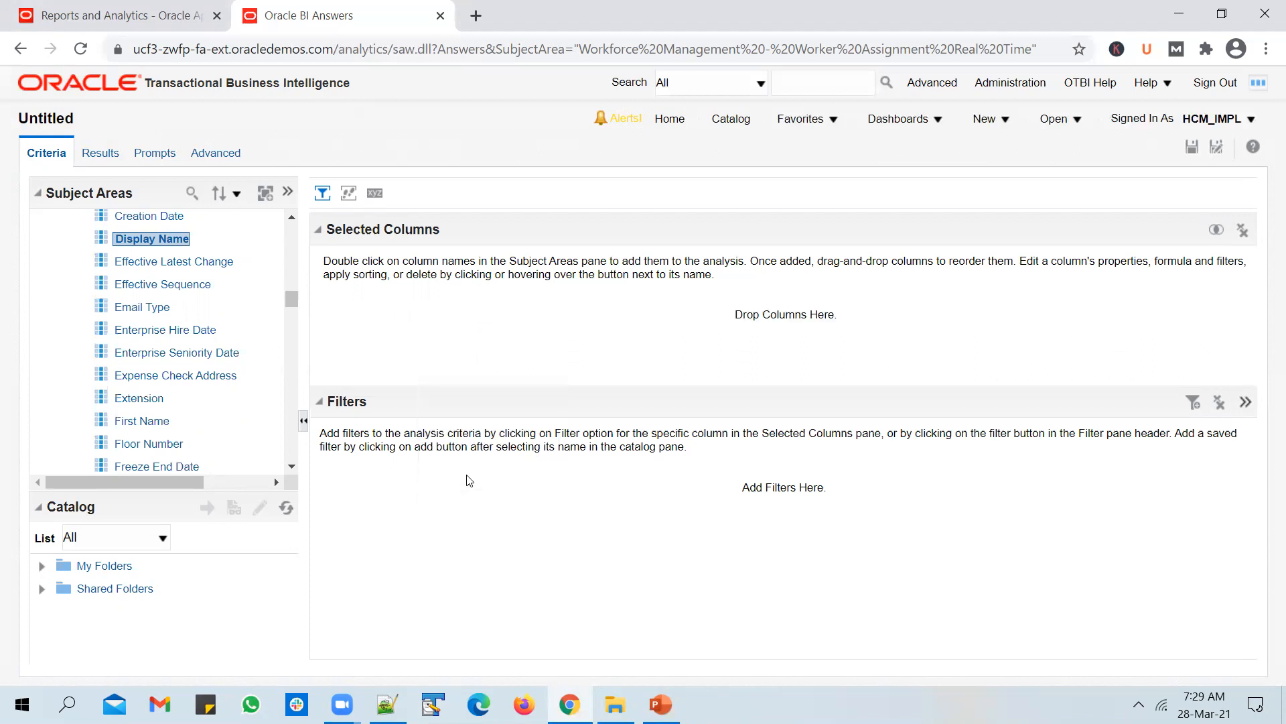
pyautogui.doubleClick(168, 242)
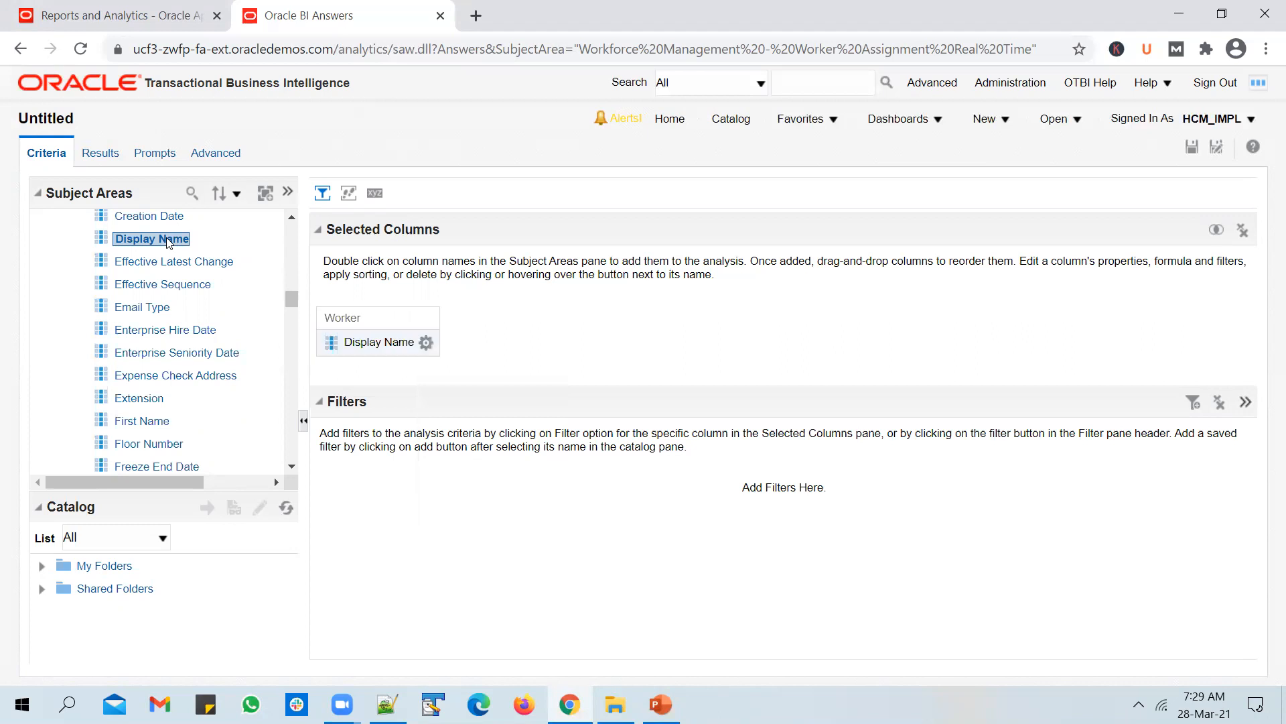
pyautogui.click(426, 342)
# Step: Check the required columns in PowerPoint, return to Chrome, and add the Person Number column from the Worker folder
pyautogui.hotkey('alt', 'Tab')
pyautogui.hotkey('alt', 'Tab')
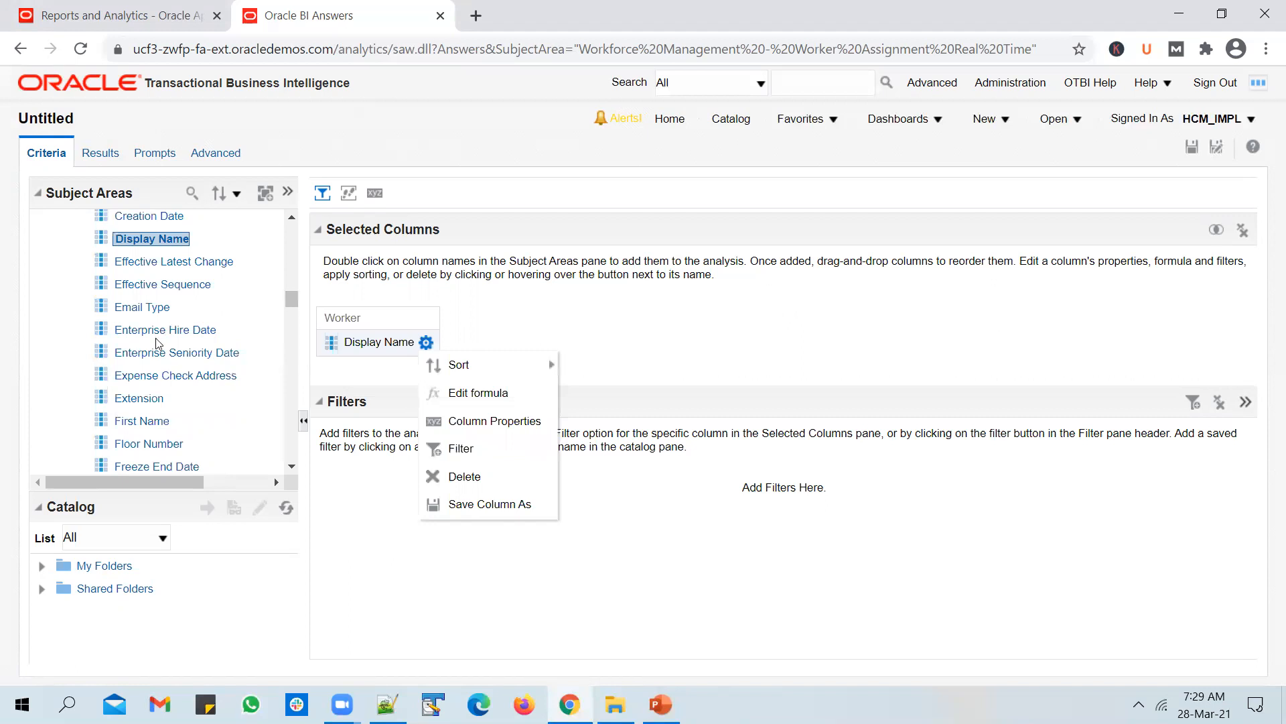
pyautogui.scroll(-5, 160, 335)
pyautogui.scroll(-3, 159, 350)
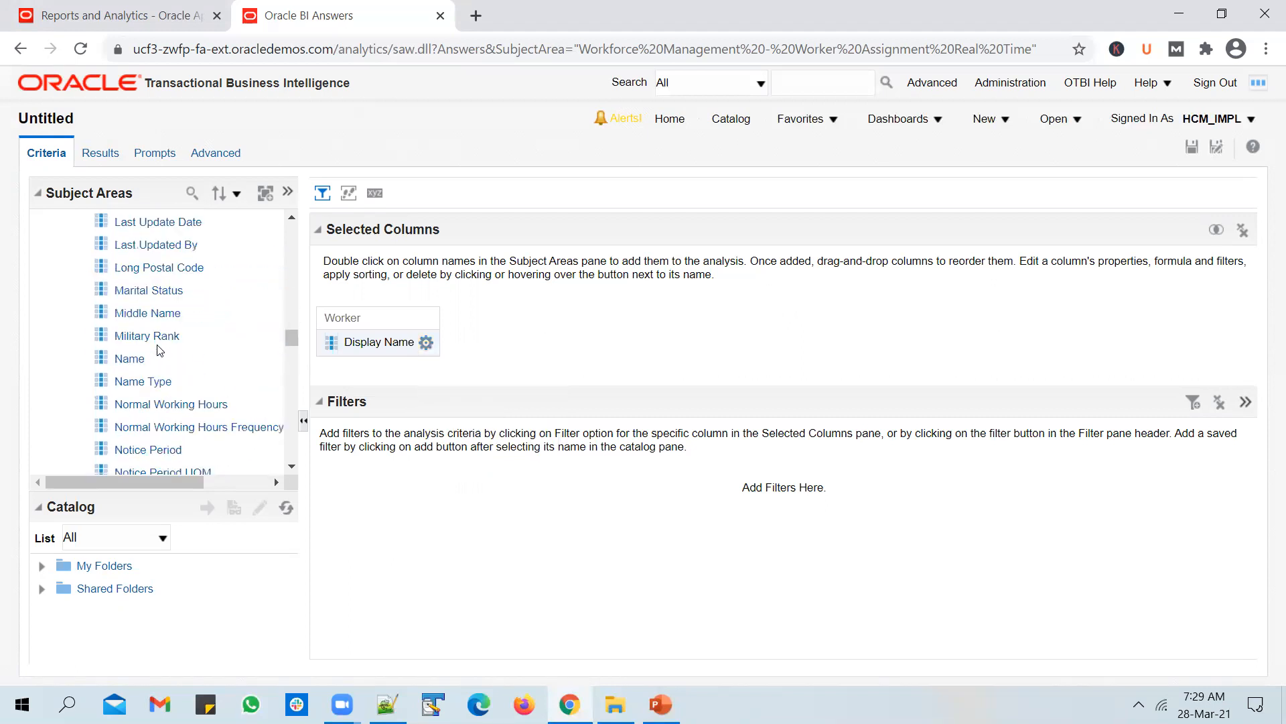
pyautogui.scroll(-4, 159, 349)
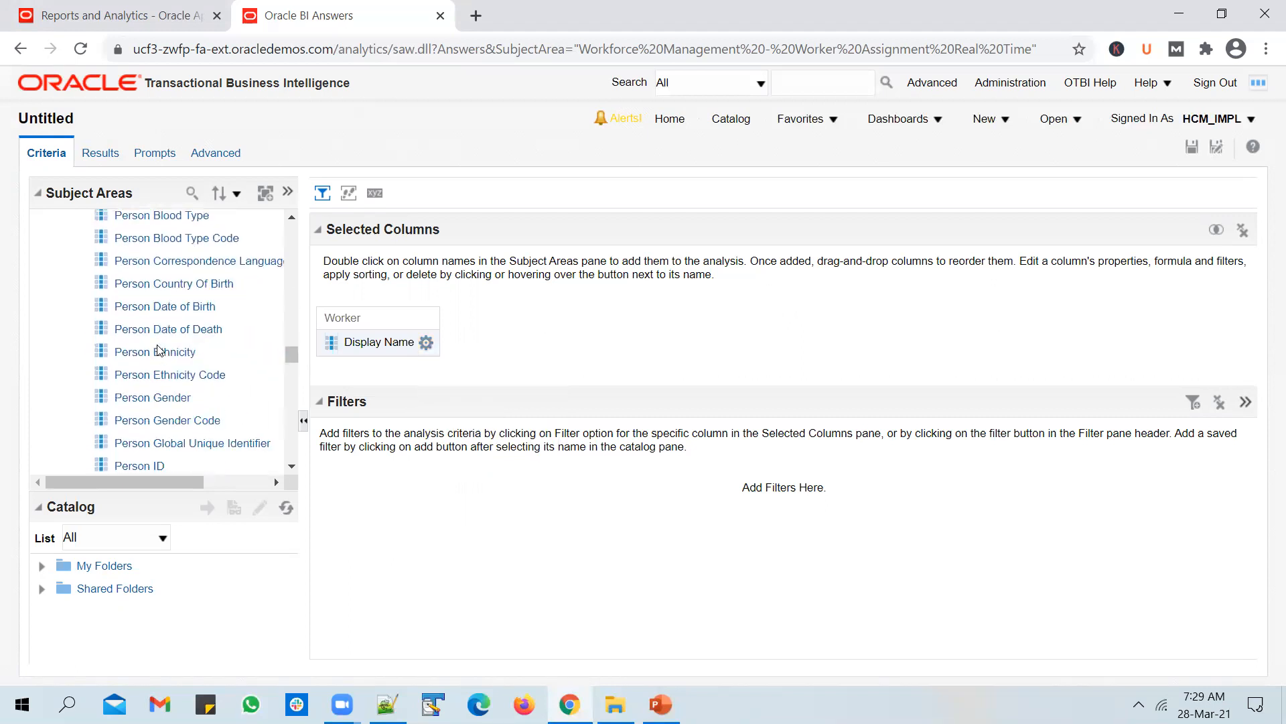
pyautogui.scroll(-4, 159, 350)
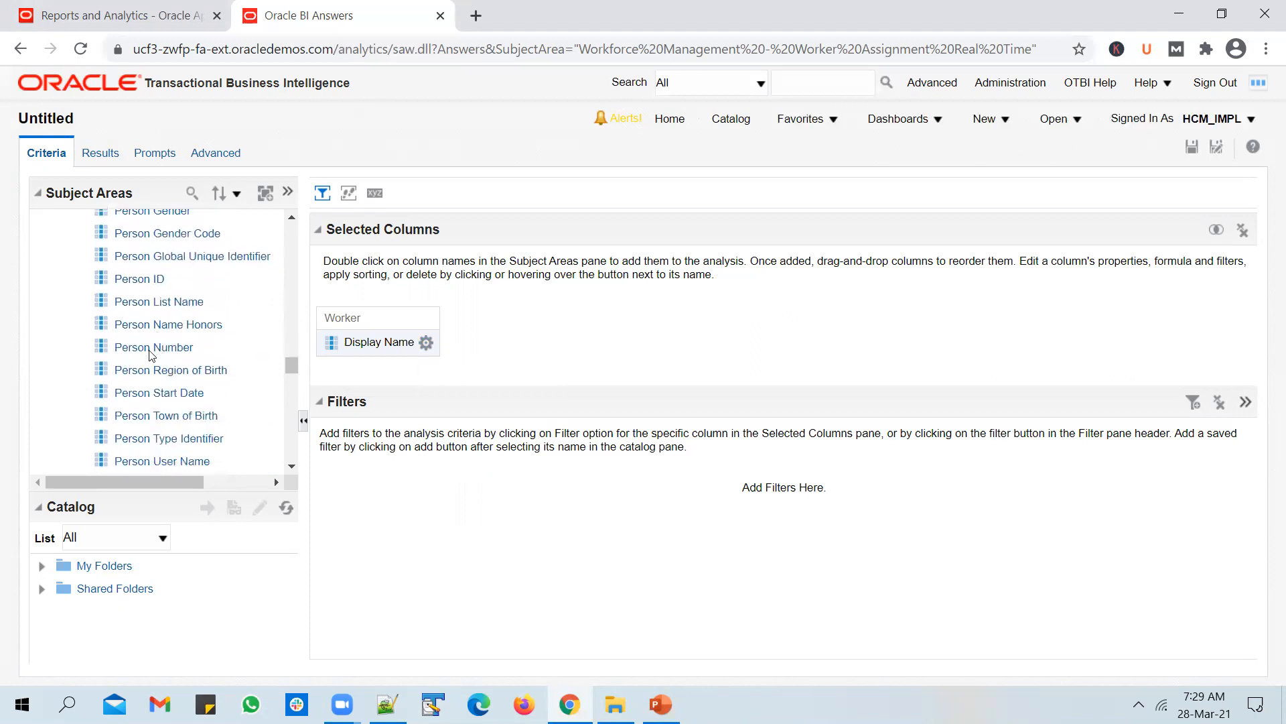
pyautogui.doubleClick(147, 348)
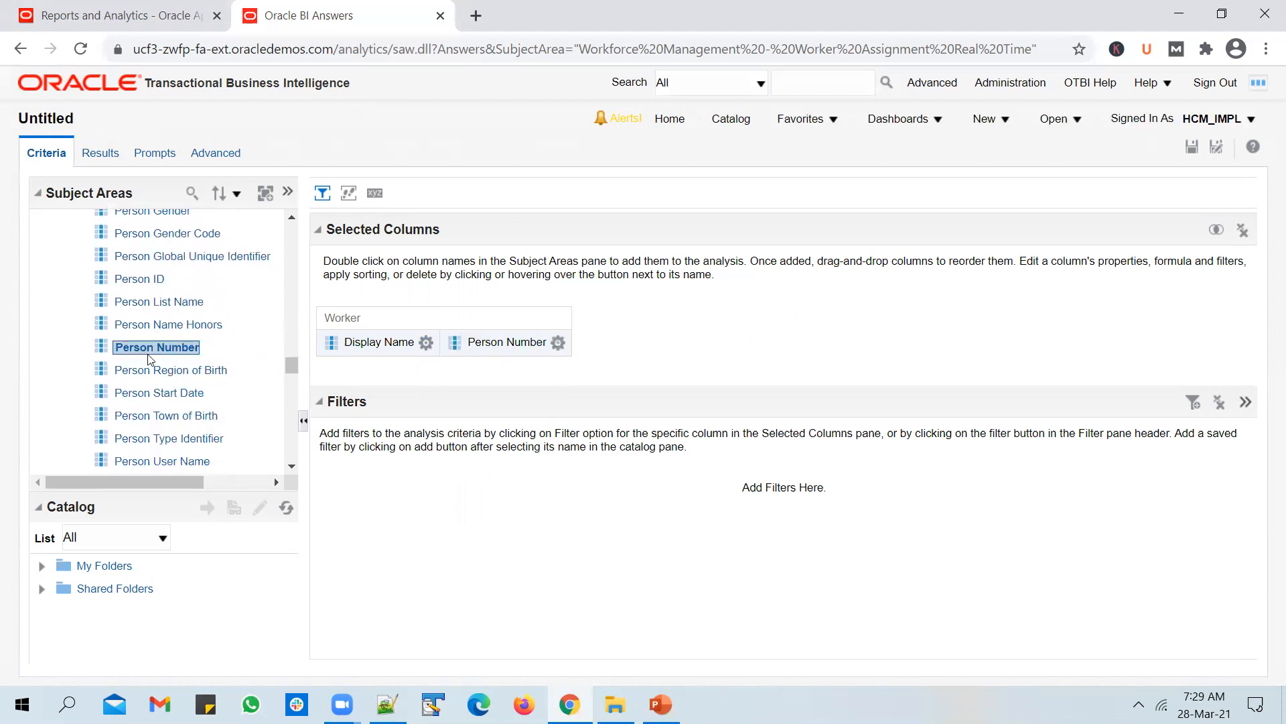
# Step: Add the Primary Email column from the Worker folder to the selected columns
pyautogui.scroll(-3, 148, 358)
pyautogui.scroll(-3, 144, 362)
pyautogui.scroll(3, 158, 415)
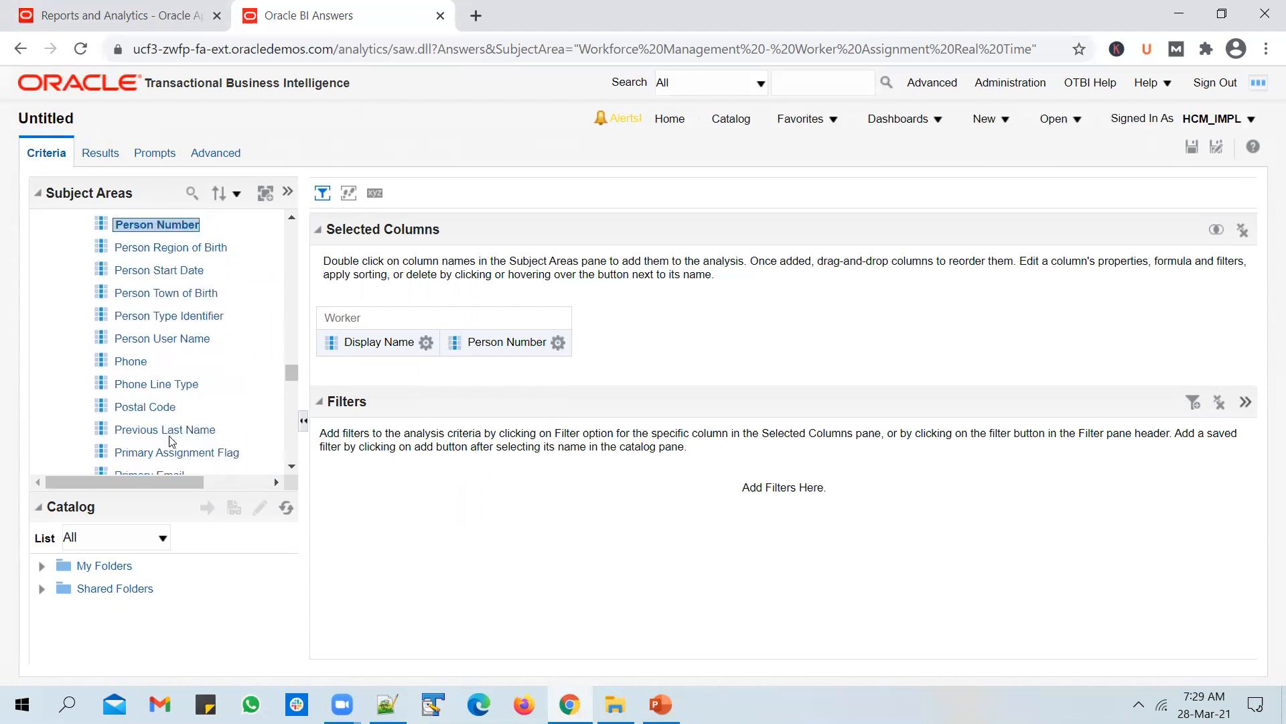
pyautogui.scroll(-3, 158, 422)
pyautogui.click(155, 414)
pyautogui.doubleClick(155, 416)
# Step: Switch to the PowerPoint slide, review the required columns from Employee Display Name to Location, and return to the analysis in Chrome
pyautogui.hotkey('alt', 'Tab')
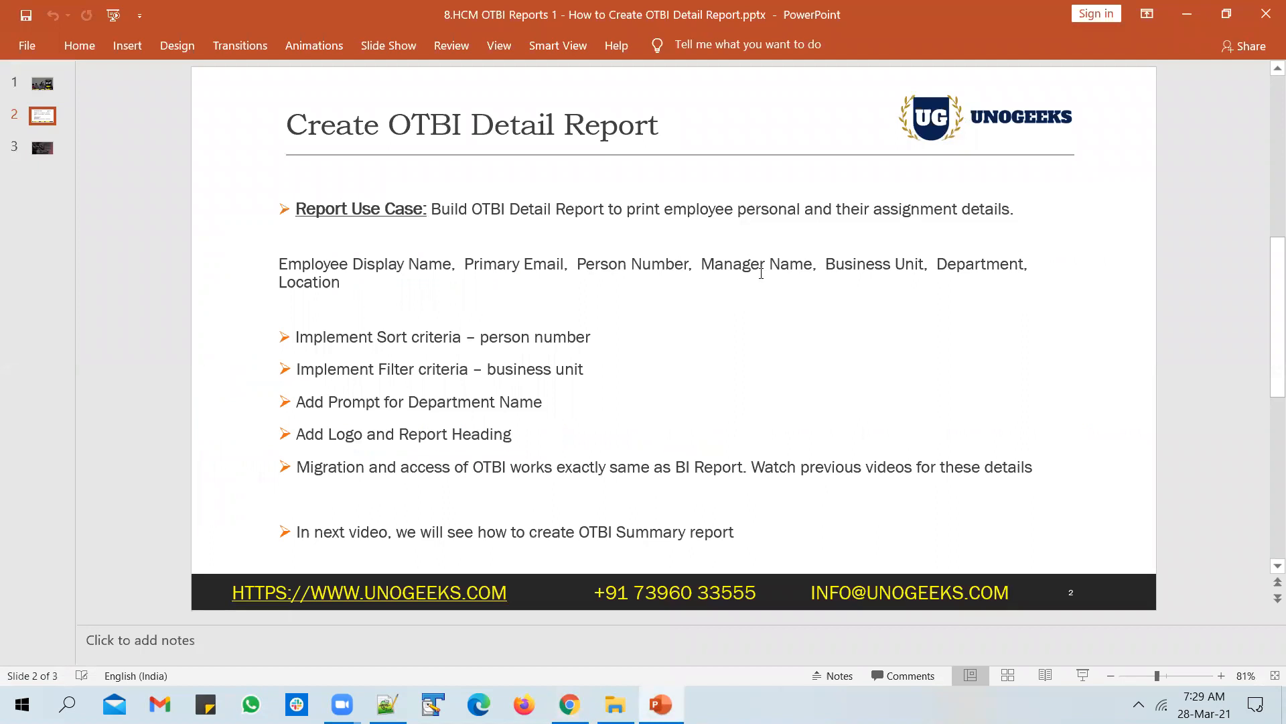
pyautogui.moveTo(690, 269); pyautogui.dragTo(326, 269)
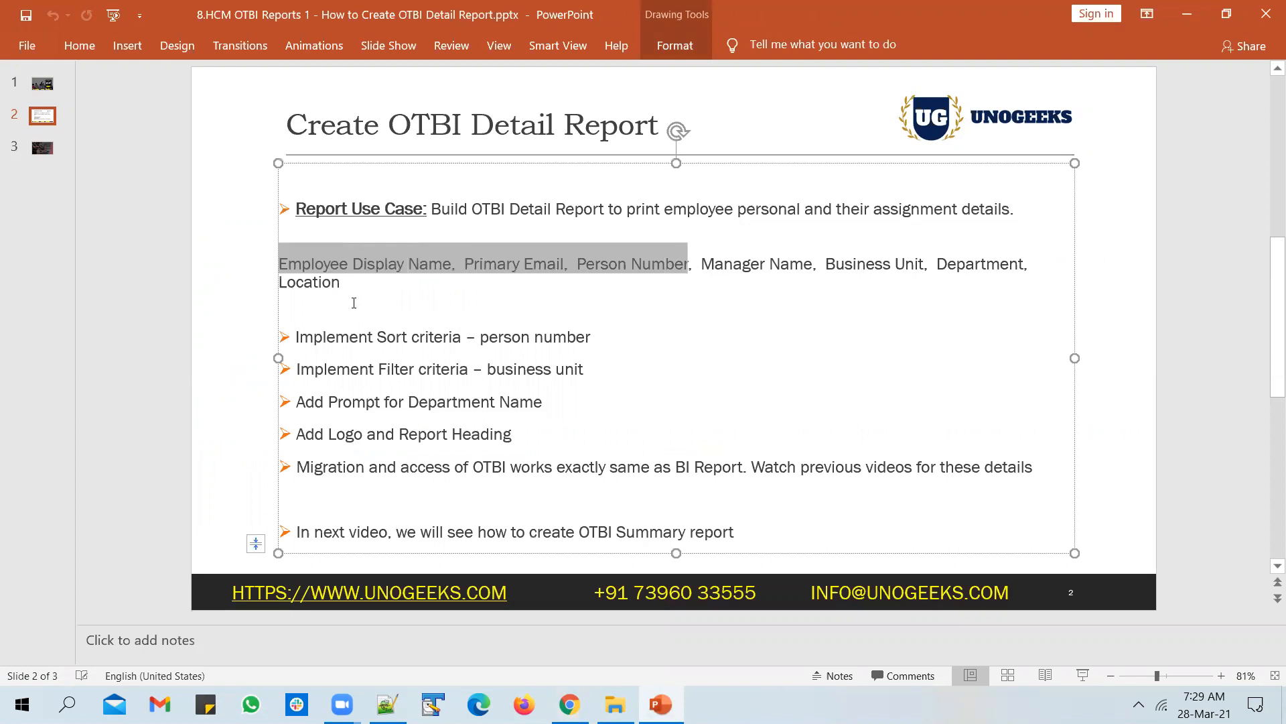
pyautogui.moveTo(705, 266); pyautogui.dragTo(724, 291)
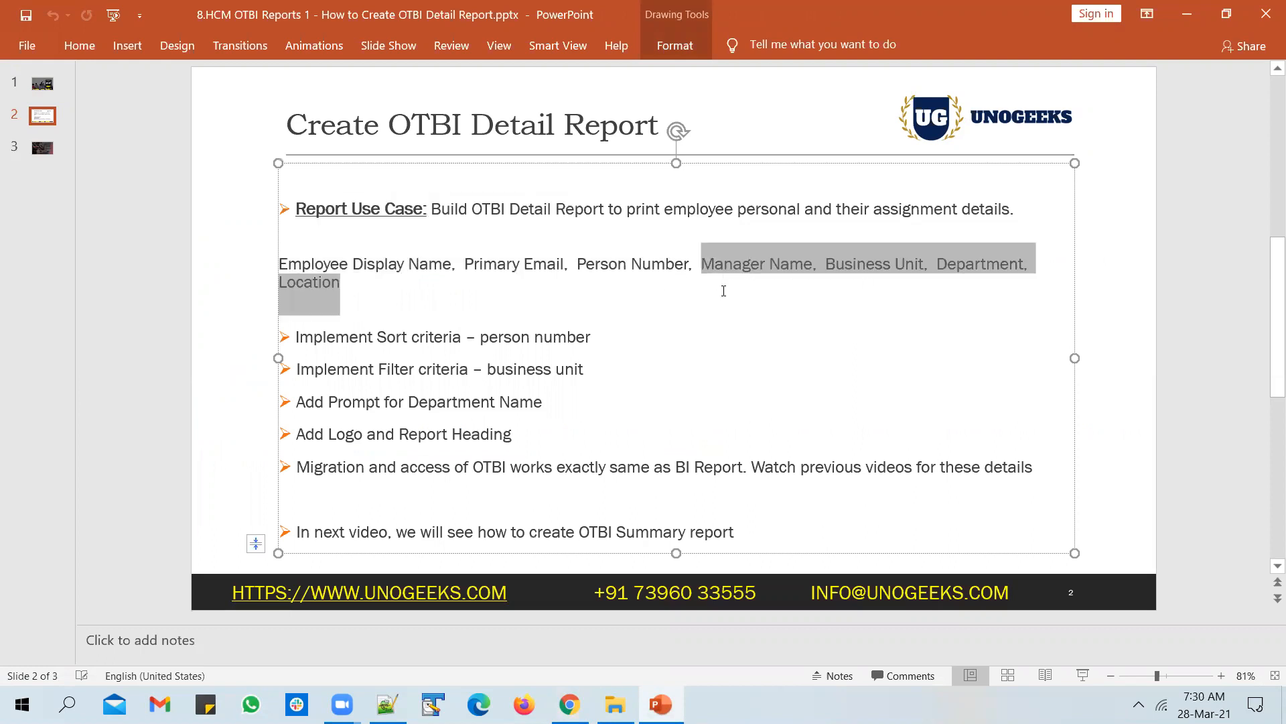
pyautogui.click(124, 372)
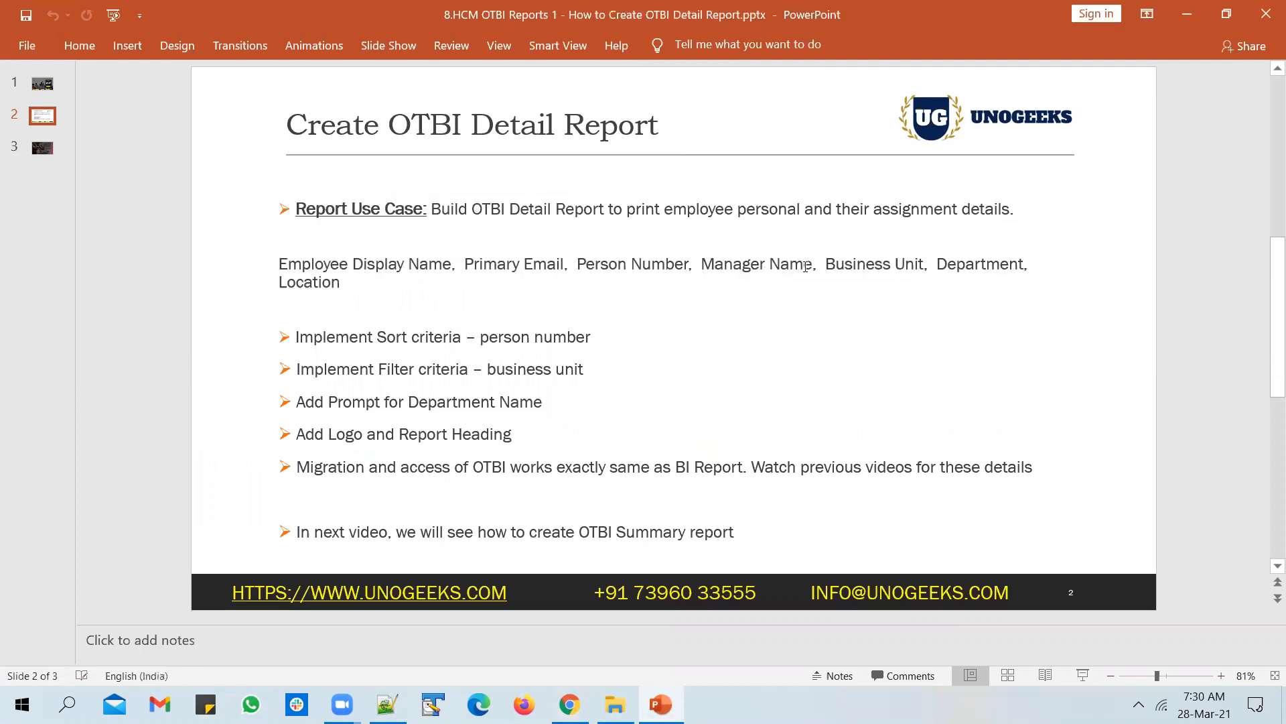
pyautogui.hotkey('alt', 'Tab')
# Step: Expand the Manager subfolder inside the Worker folder of the subject area
pyautogui.scroll(10, 236, 355)
pyautogui.scroll(15, 239, 354)
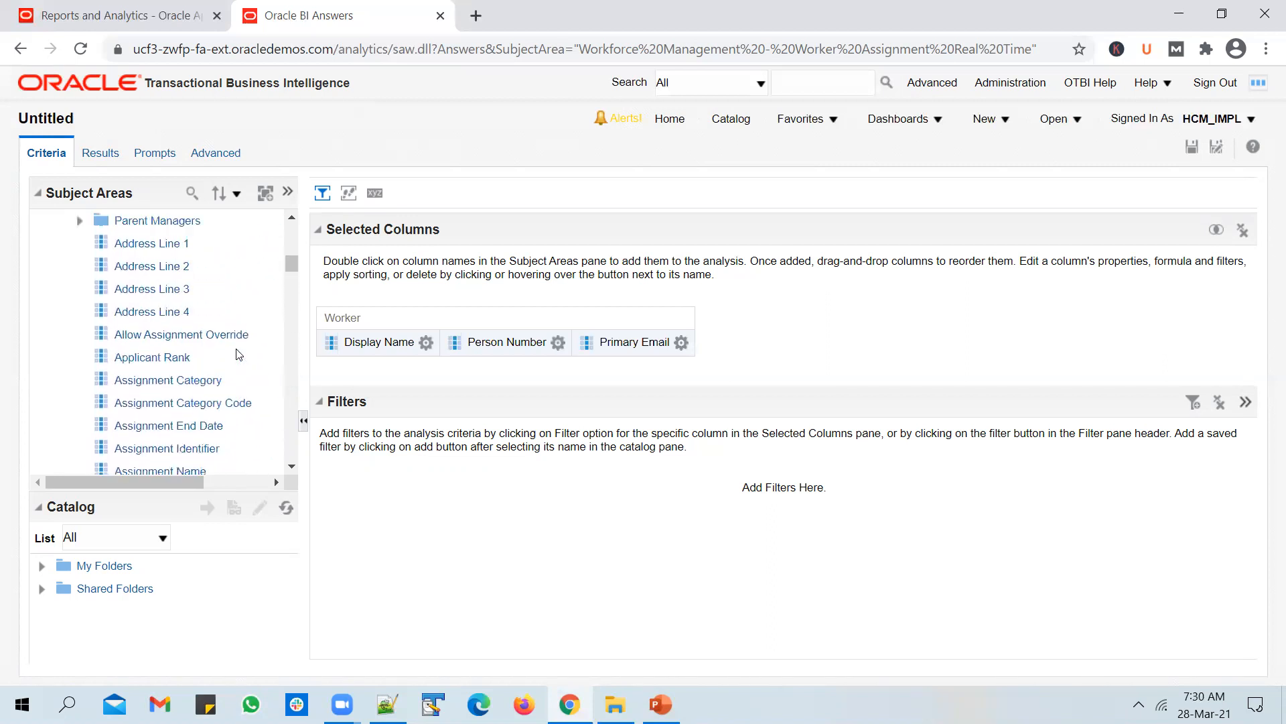
pyautogui.scroll(5, 240, 353)
pyautogui.scroll(-2, 164, 442)
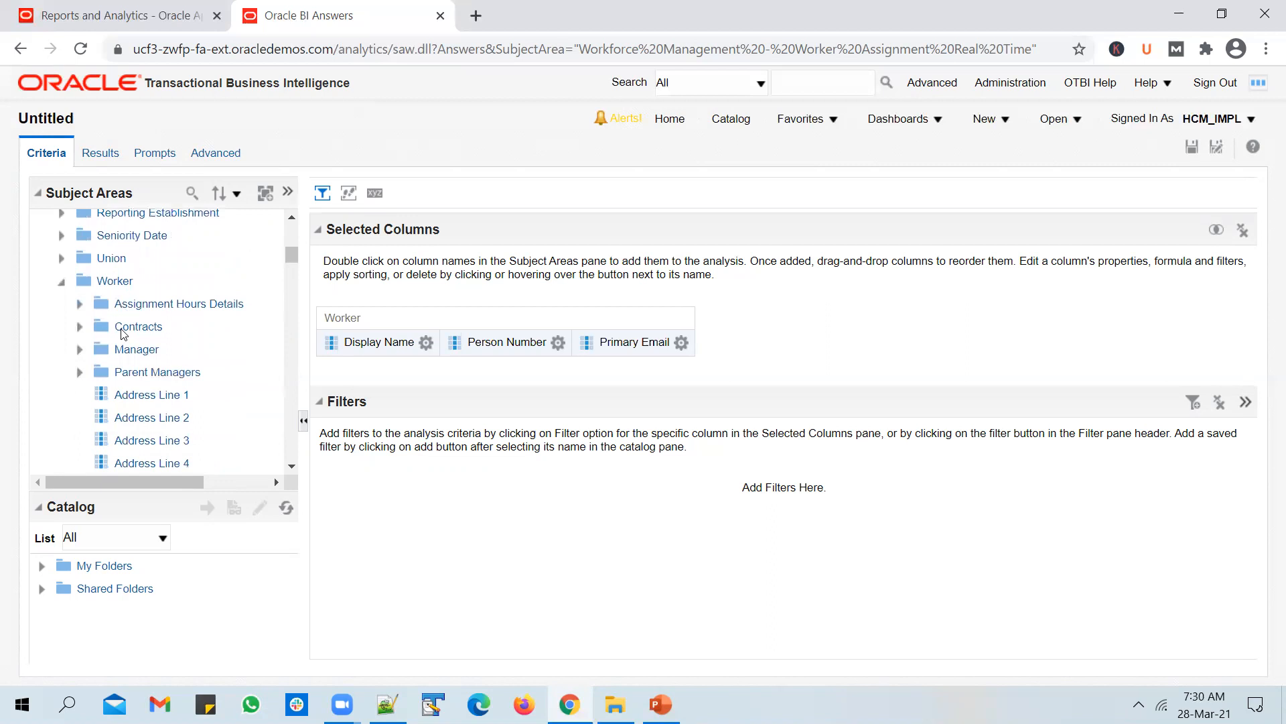
pyautogui.click(79, 351)
# Step: Save the analysis as UnogeeksWorkerAssignmentOTBIAnalysis in the OTBI folder under /Shared Folders/Custom/Unogeeks
pyautogui.click(1194, 148)
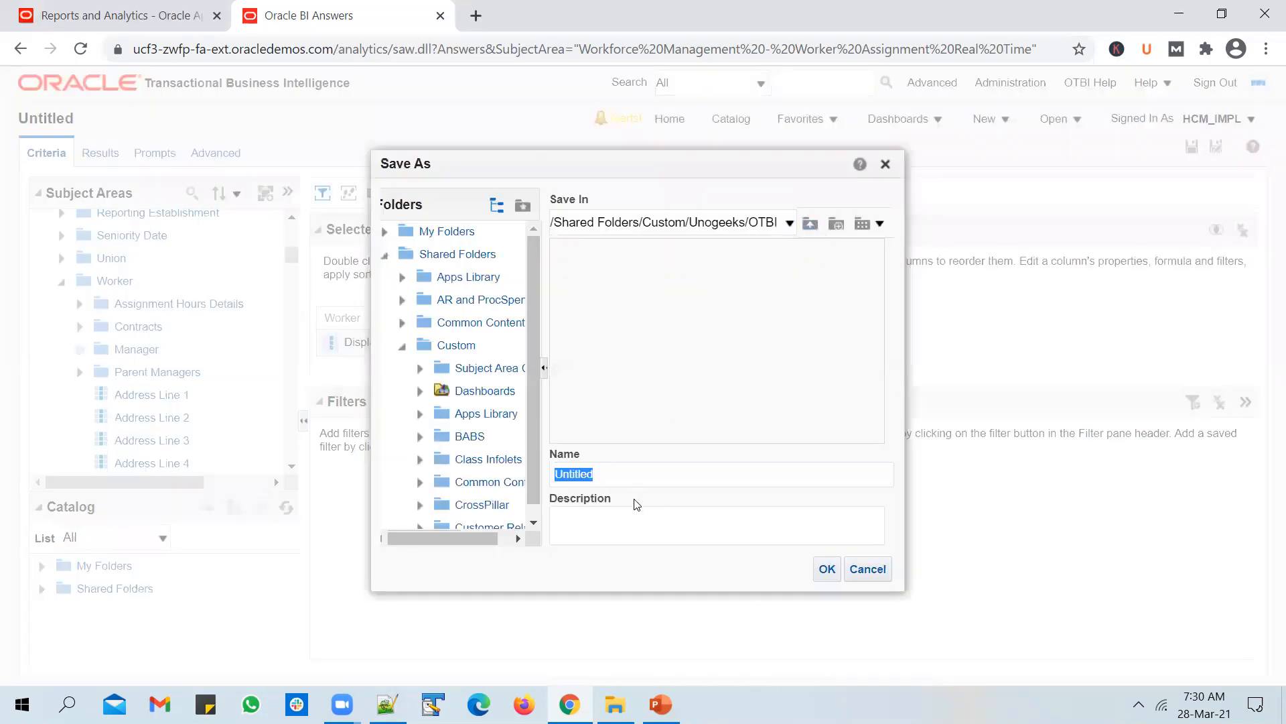
pyautogui.write('Unogeeks')
pyautogui.write('O')
pyautogui.press('BackSpace')
pyautogui.write('Emp')
pyautogui.press('BackSpace')
pyautogui.press('BackSpace')
pyautogui.write('WorkerAssignmentOT')
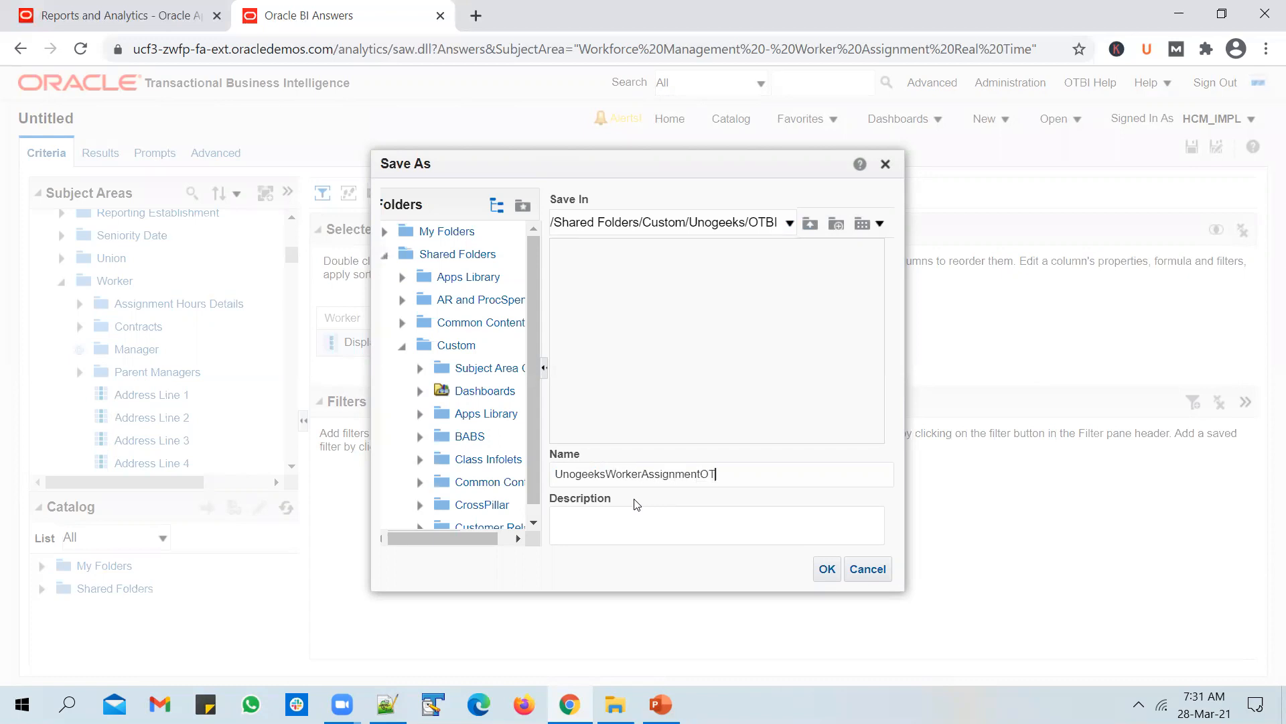
pyautogui.write('BIAnalysos')
pyautogui.write('is')
pyautogui.click(828, 570)
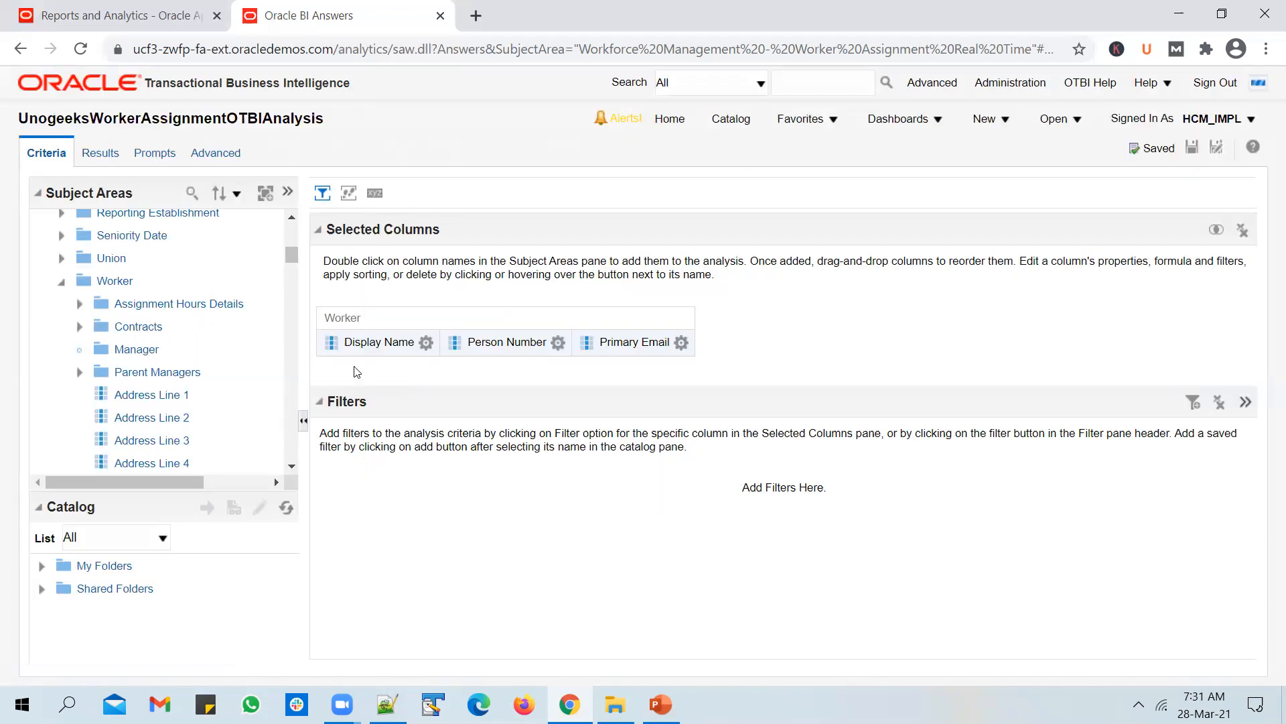
# Step: Add the manager's Name column from the Manager subfolder to the selected columns
pyautogui.scroll(-3, 175, 405)
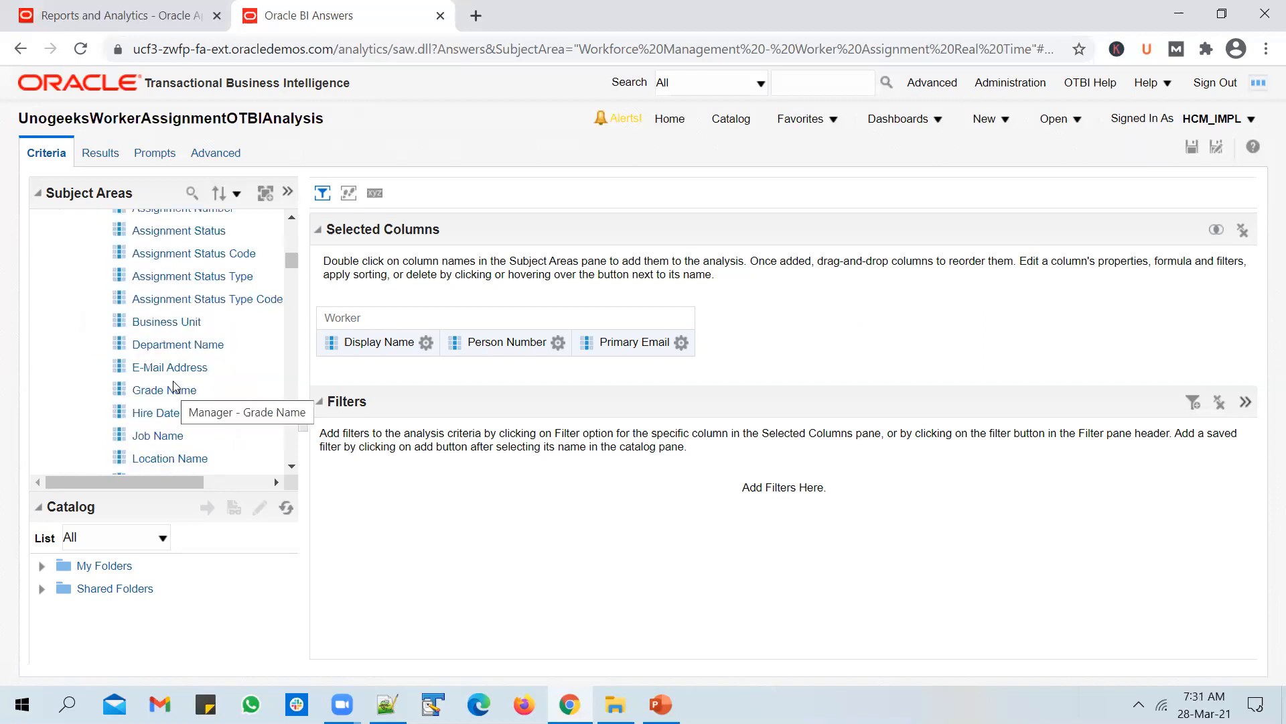
pyautogui.scroll(-2, 176, 380)
pyautogui.scroll(-2, 175, 381)
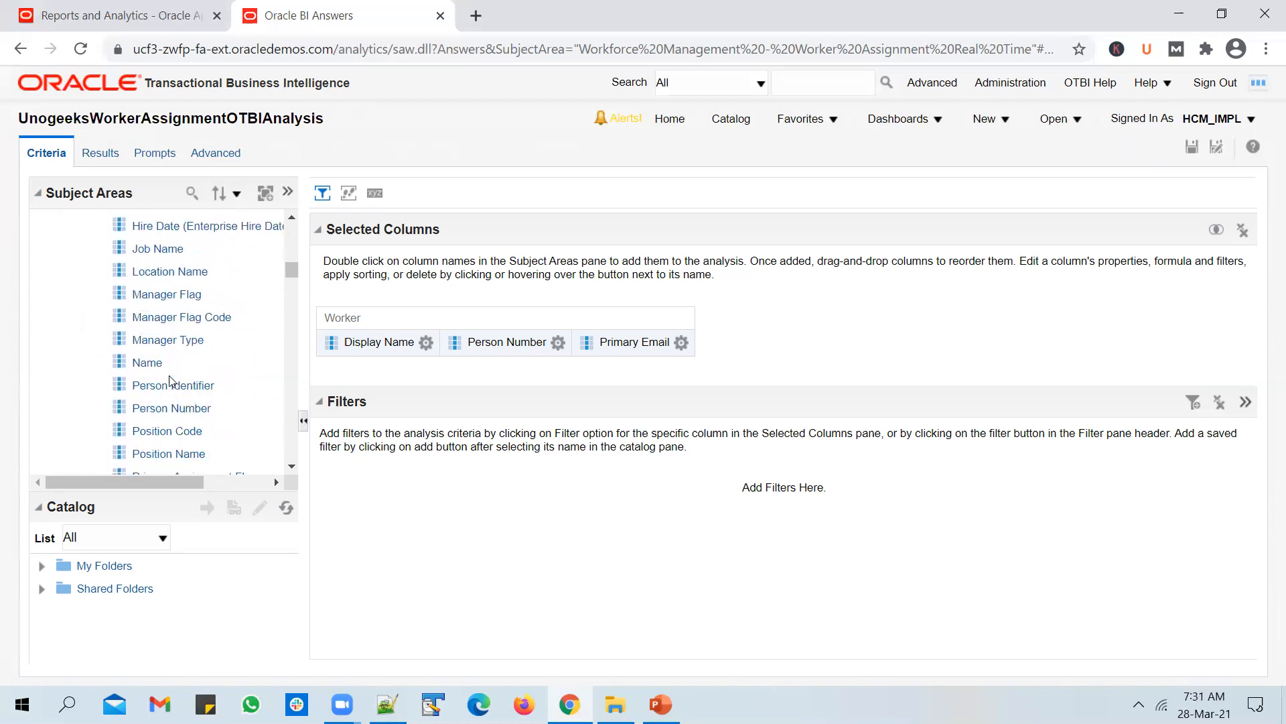
pyautogui.click(149, 363)
pyautogui.doubleClick(149, 362)
# Step: Check the next required columns on the PowerPoint slide, return to Chrome, and collapse the Worker folder
pyautogui.hotkey('alt', 'Tab')
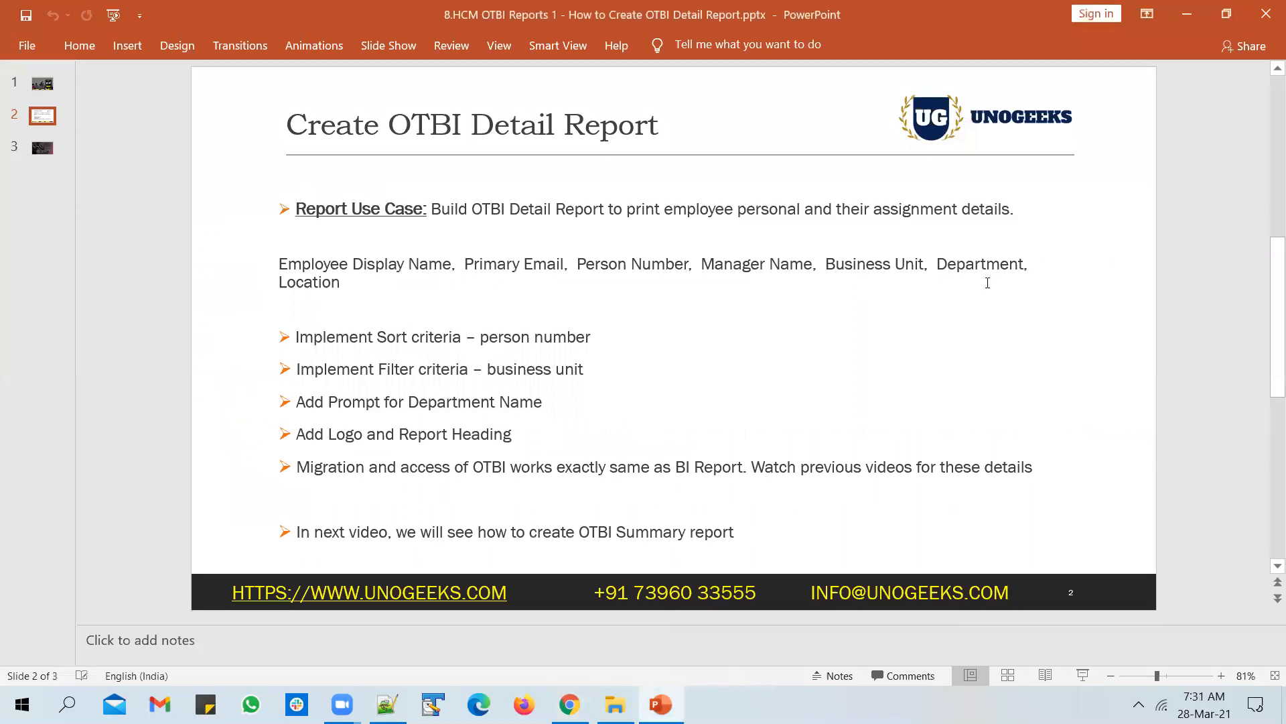
pyautogui.hotkey('alt', 'Tab')
pyautogui.scroll(5, 149, 379)
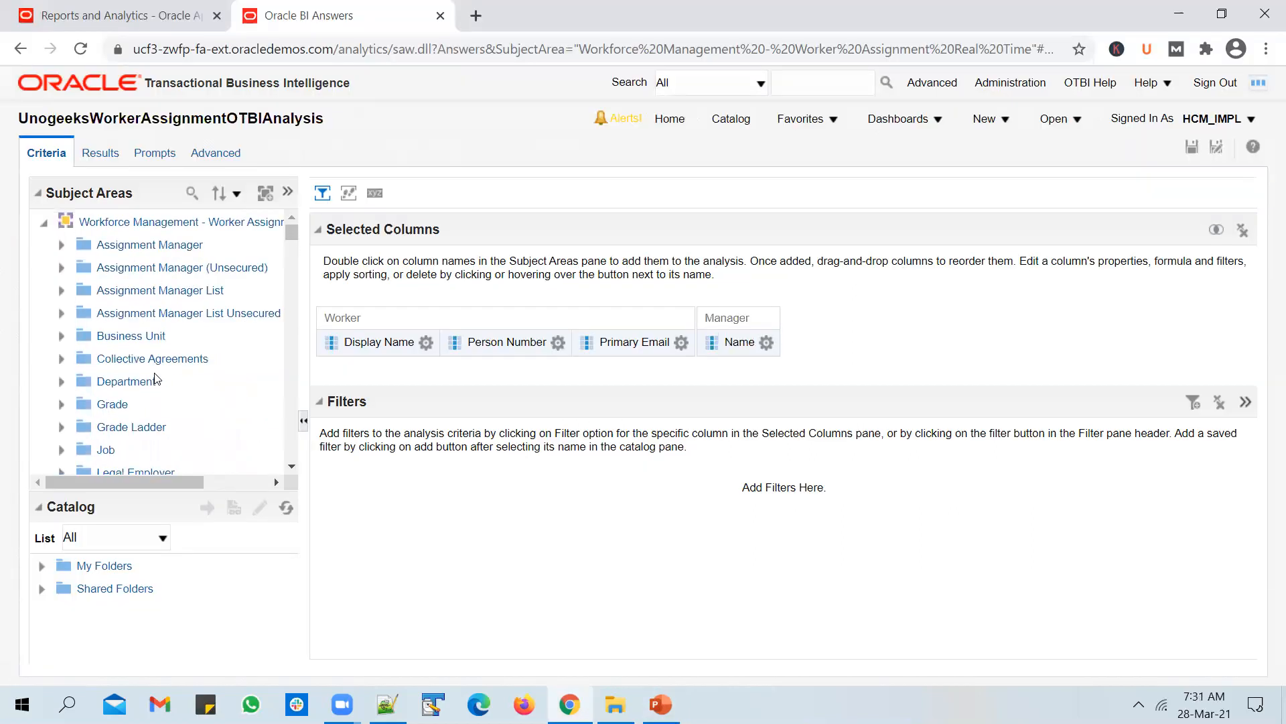
pyautogui.scroll(-6, 67, 402)
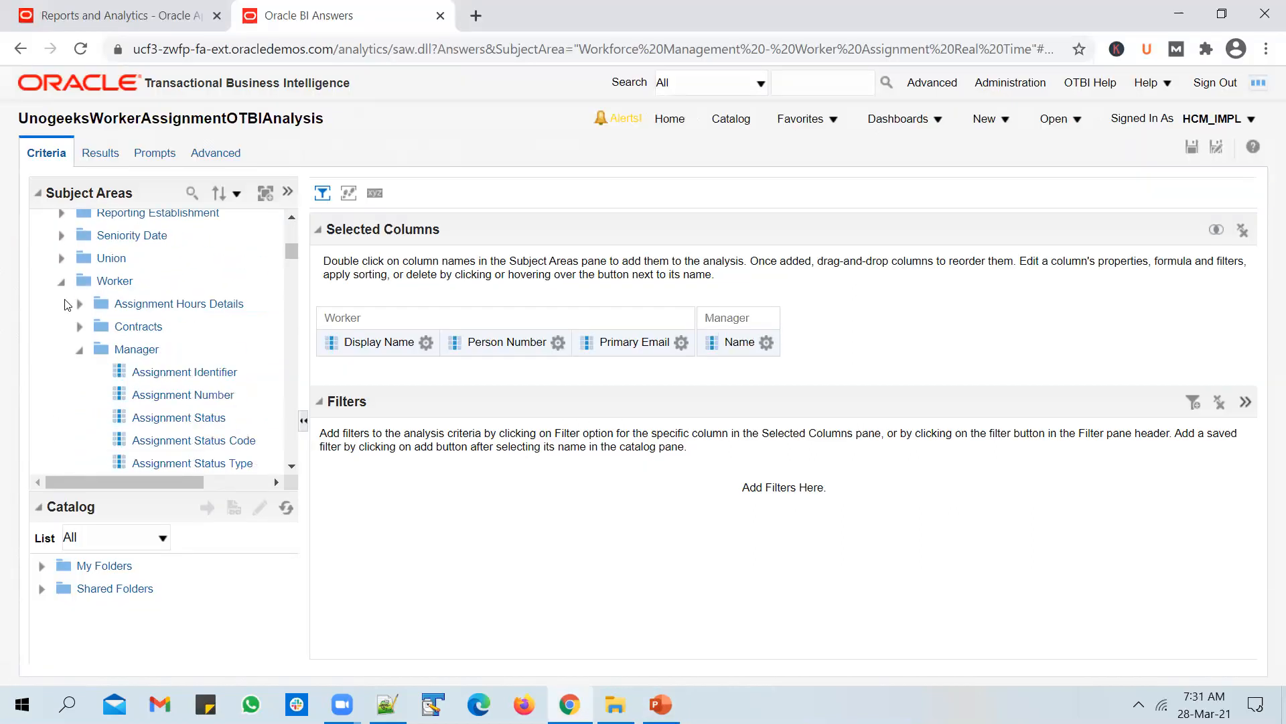
pyautogui.click(62, 282)
# Step: Add the Business Unit Name column from the Business Unit folder and collapse that folder
pyautogui.scroll(4, 67, 335)
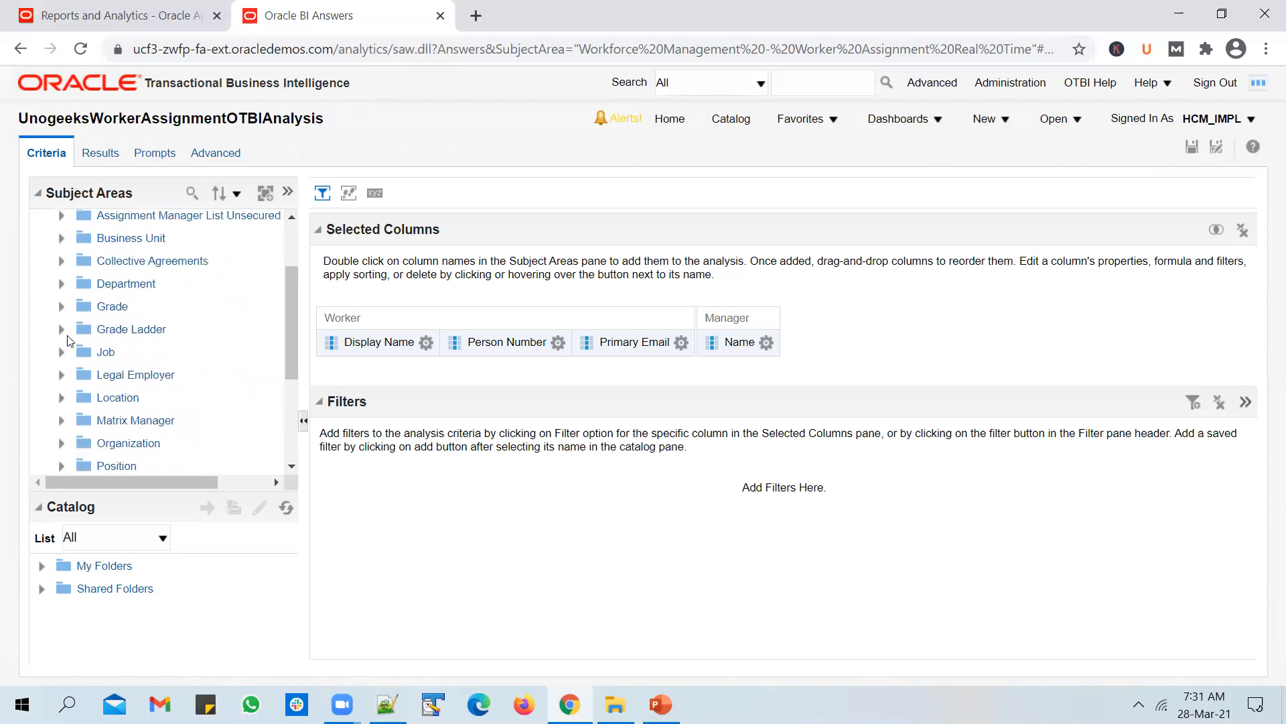
pyautogui.scroll(2, 70, 341)
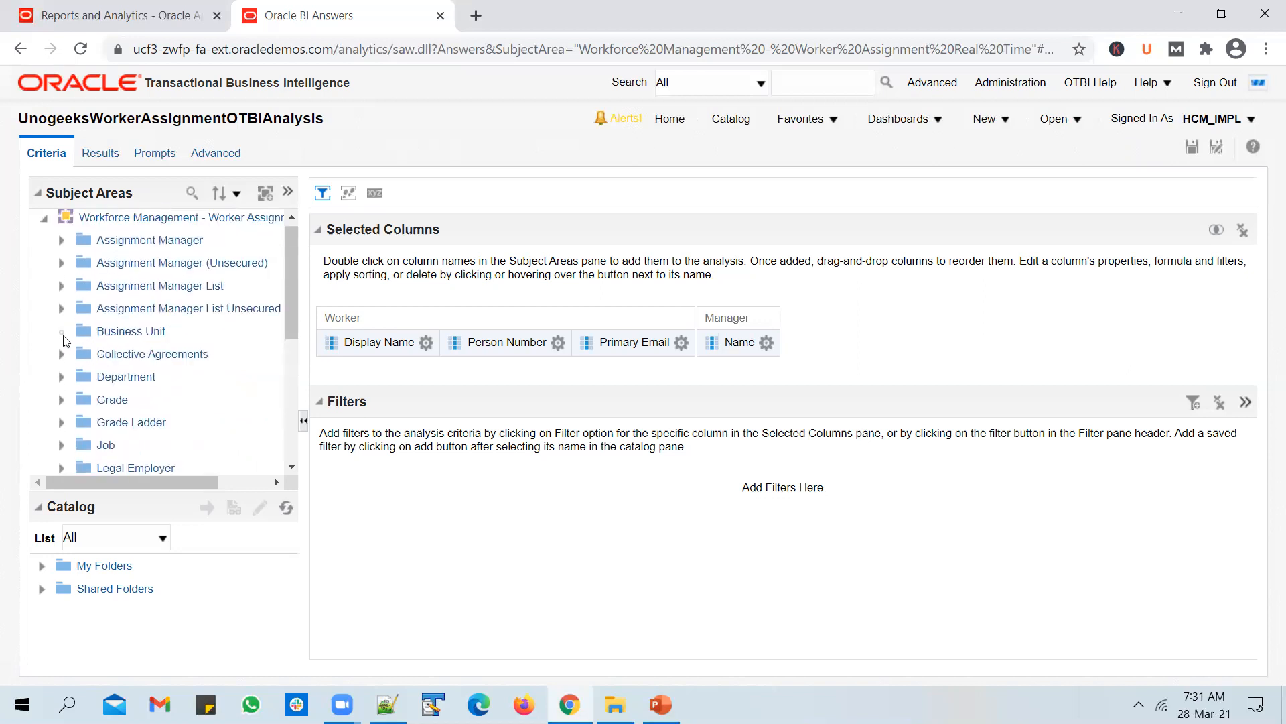
pyautogui.click(61, 331)
pyautogui.doubleClick(169, 376)
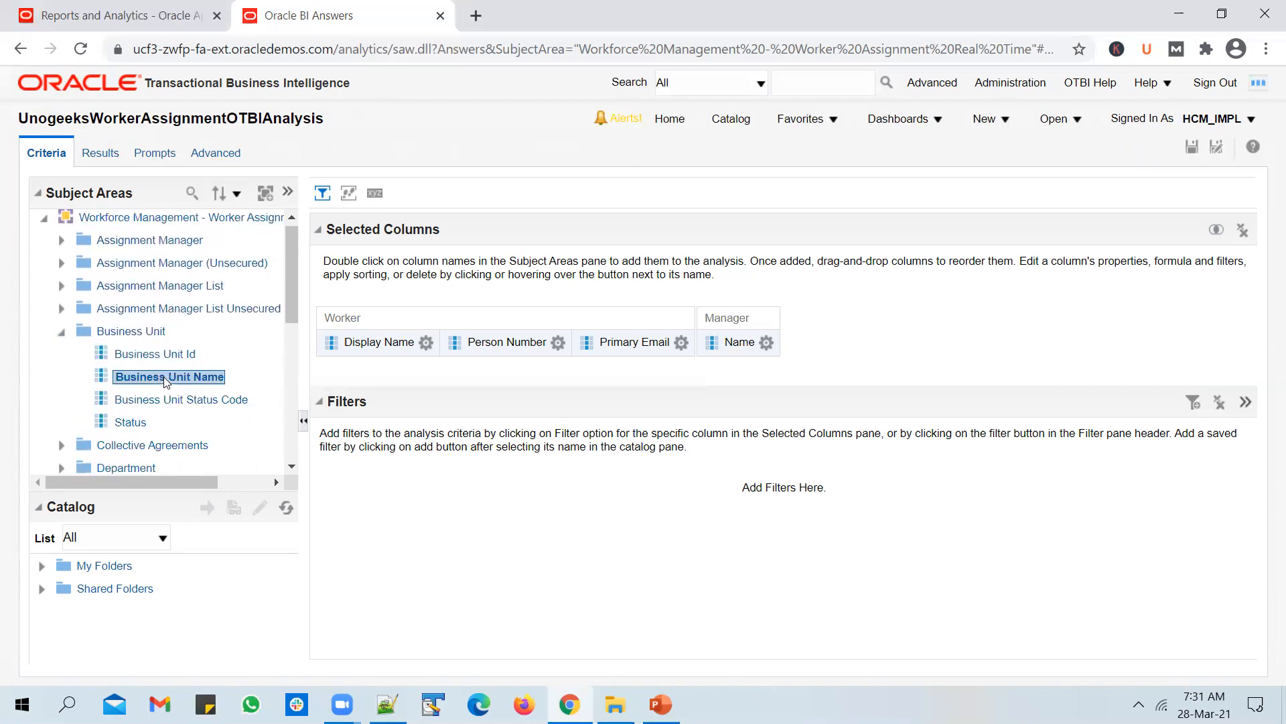
pyautogui.click(61, 331)
# Step: Check the required columns in PowerPoint, return to Chrome, and add the Department Name column from the Department folder
pyautogui.hotkey('alt', 'Tab')
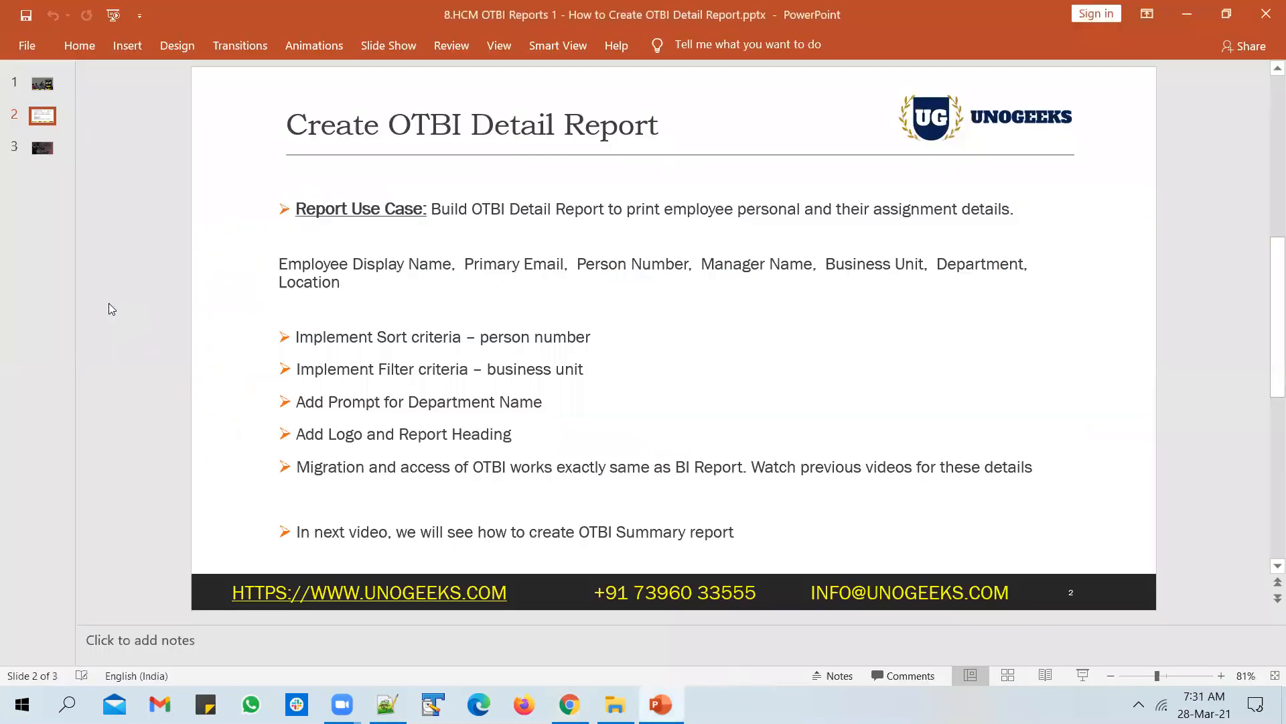
pyautogui.hotkey('alt', 'Tab')
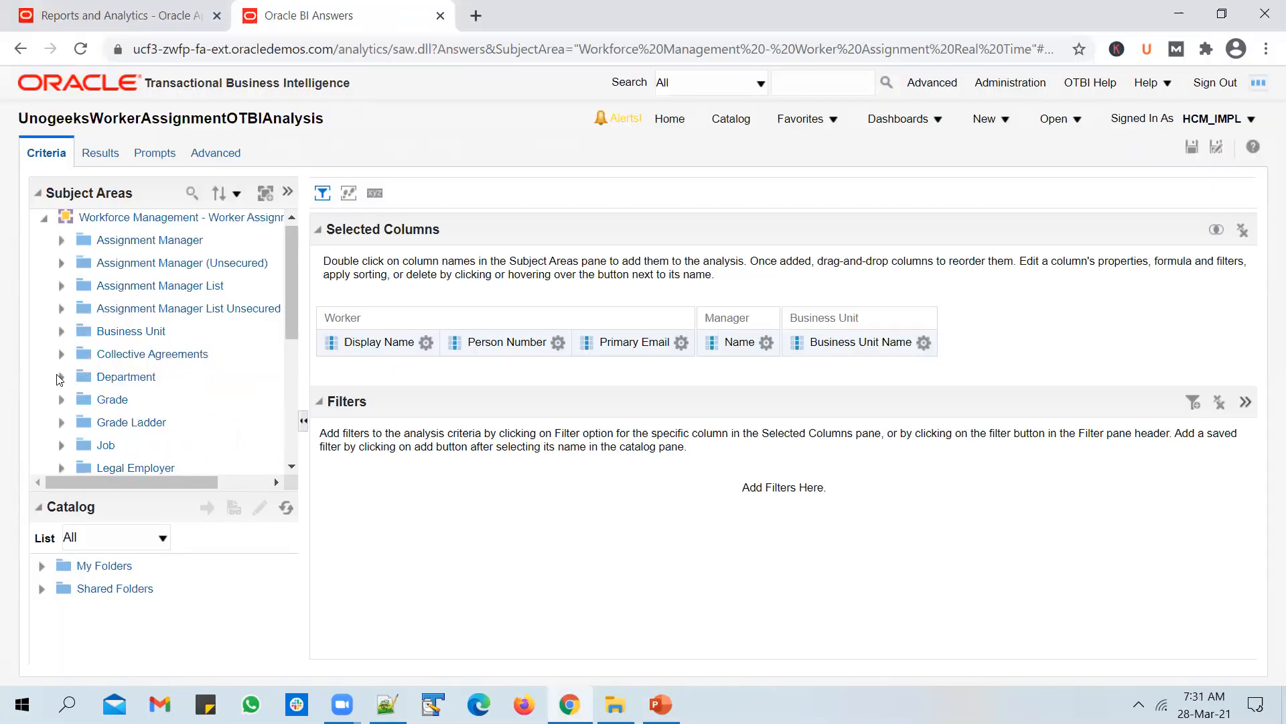
pyautogui.click(62, 379)
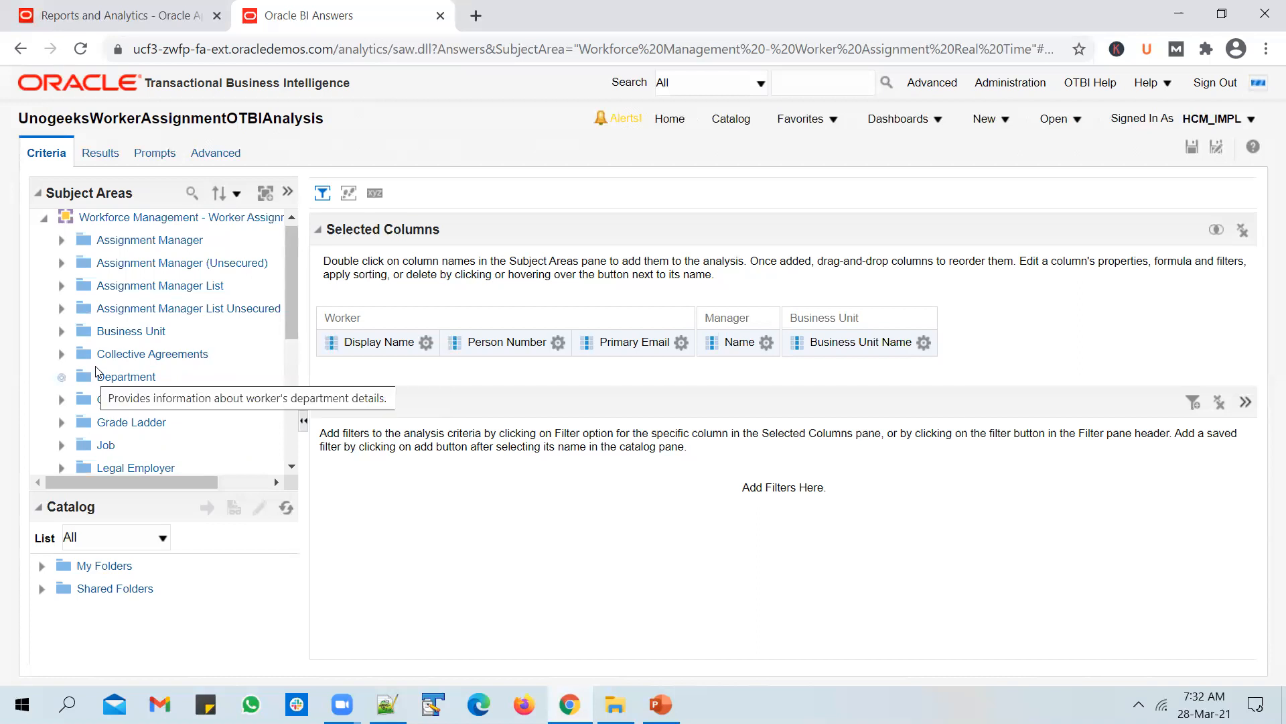
pyautogui.scroll(-10, 112, 387)
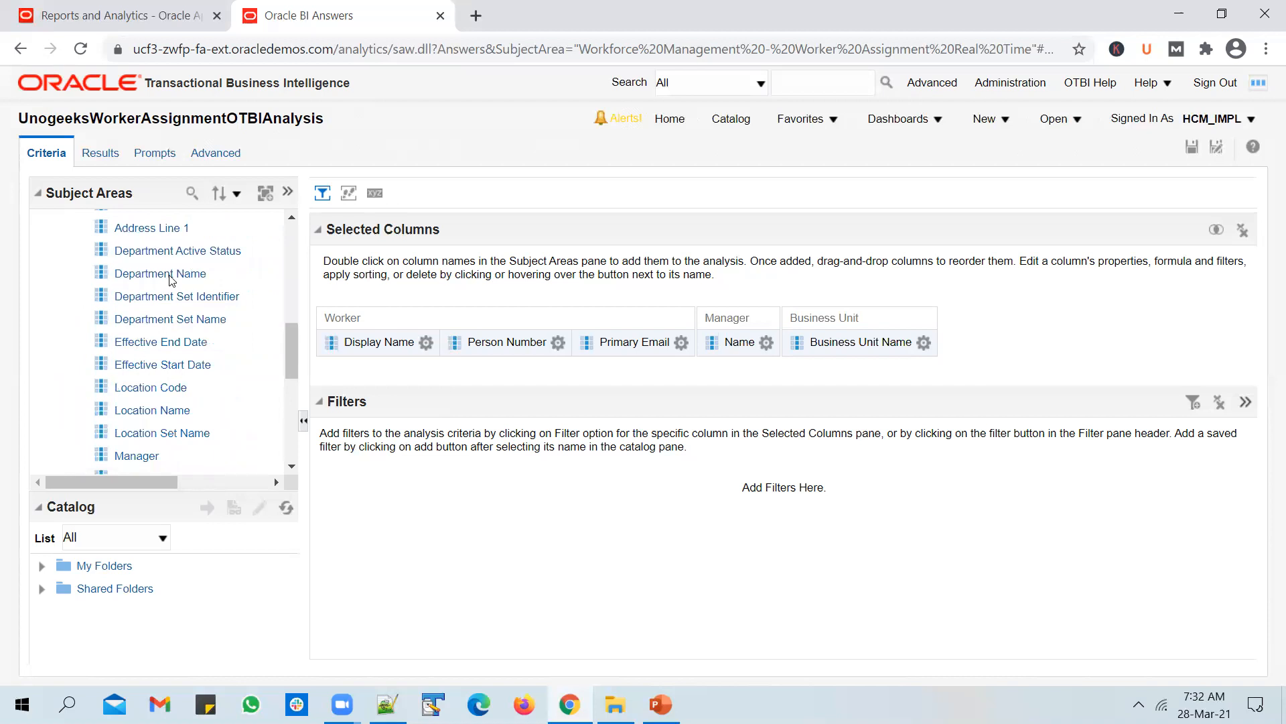
pyautogui.doubleClick(172, 279)
# Step: Add the Location Name column from the Department folder and delete it from the selected columns
pyautogui.scroll(-3, 155, 308)
pyautogui.scroll(2, 155, 310)
pyautogui.click(150, 319)
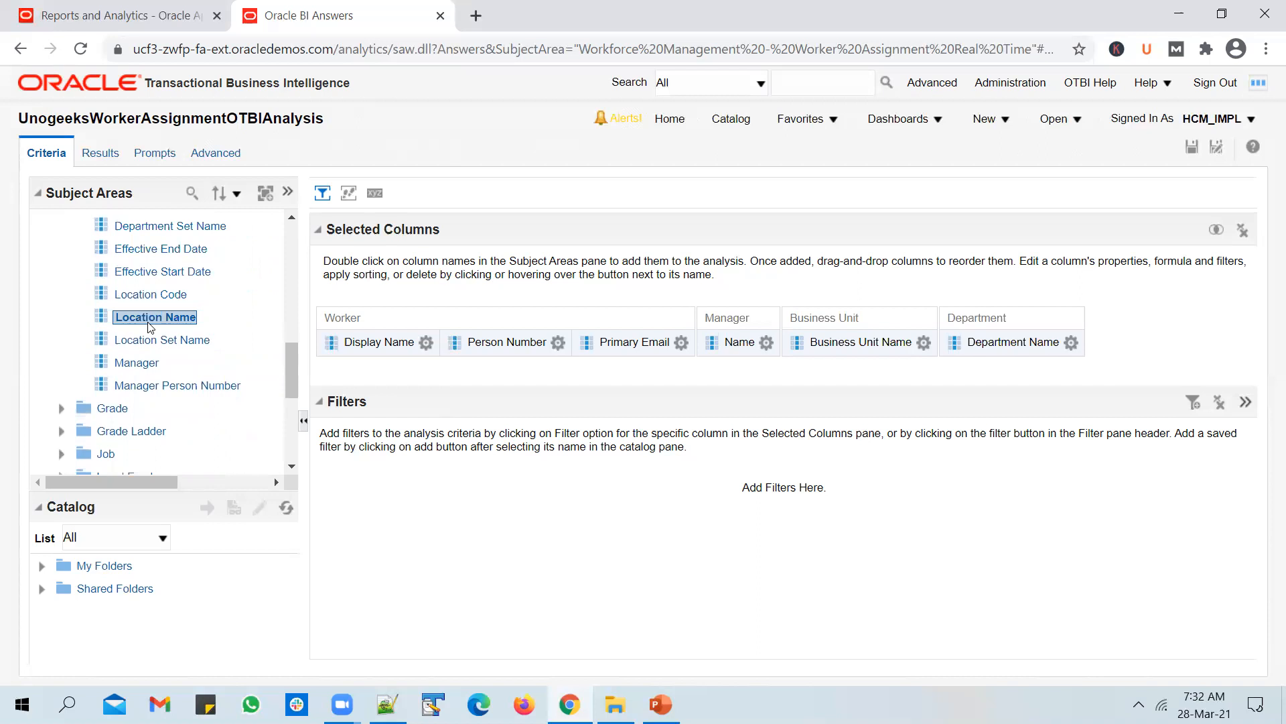
pyautogui.doubleClick(150, 319)
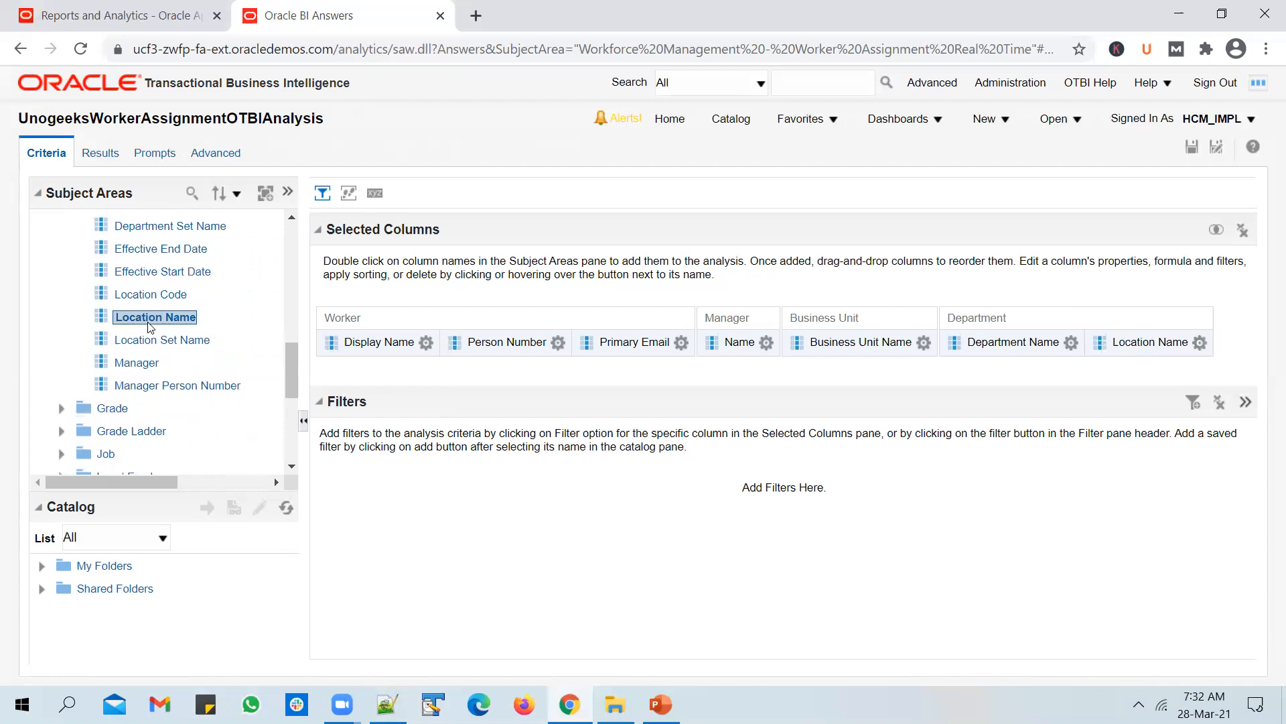
pyautogui.click(1200, 343)
pyautogui.click(1132, 477)
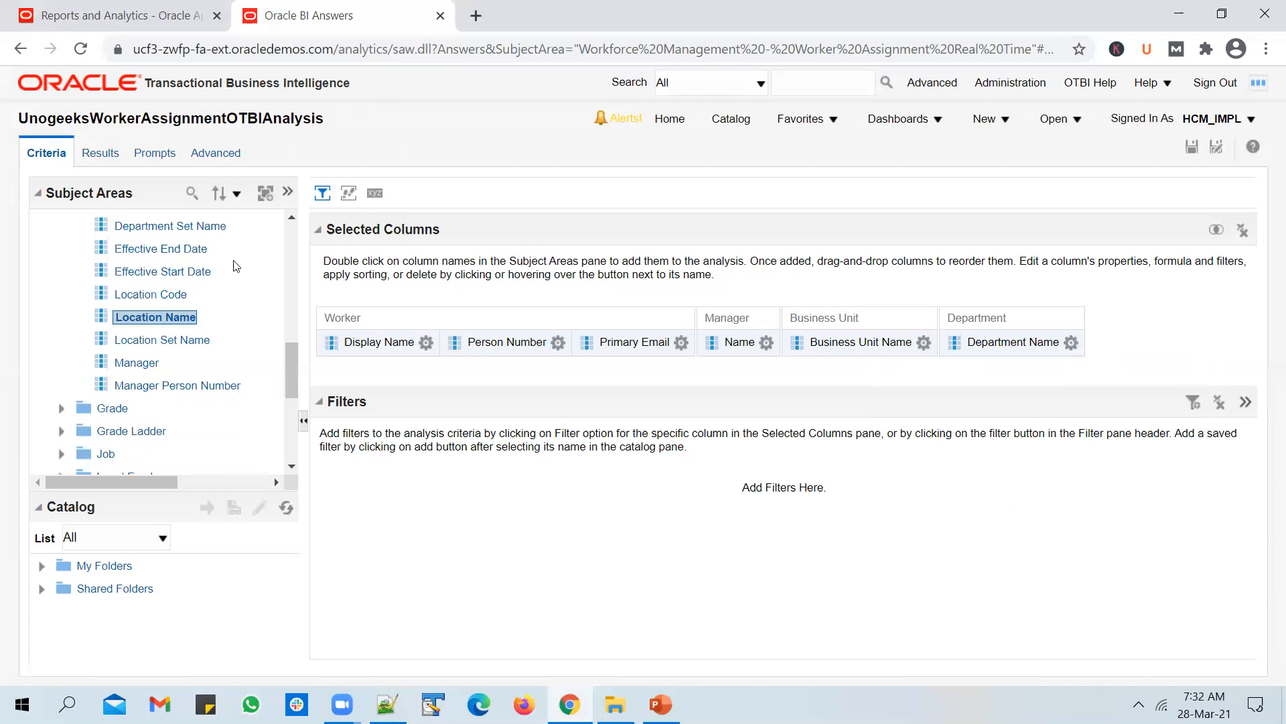
# Step: Add the Location Name column from the Location folder to the selected columns
pyautogui.scroll(-4, 102, 409)
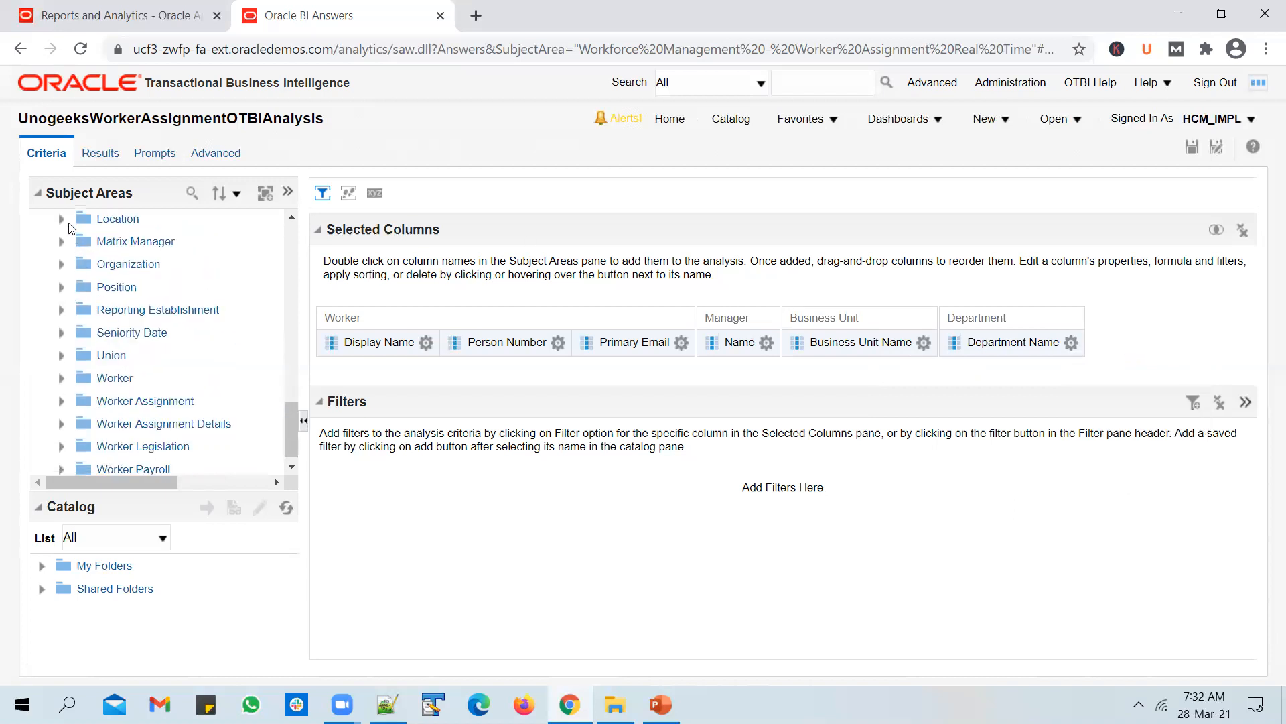
pyautogui.click(61, 219)
pyautogui.scroll(-3, 124, 328)
pyautogui.scroll(-3, 126, 335)
pyautogui.scroll(-3, 127, 335)
pyautogui.doubleClick(148, 360)
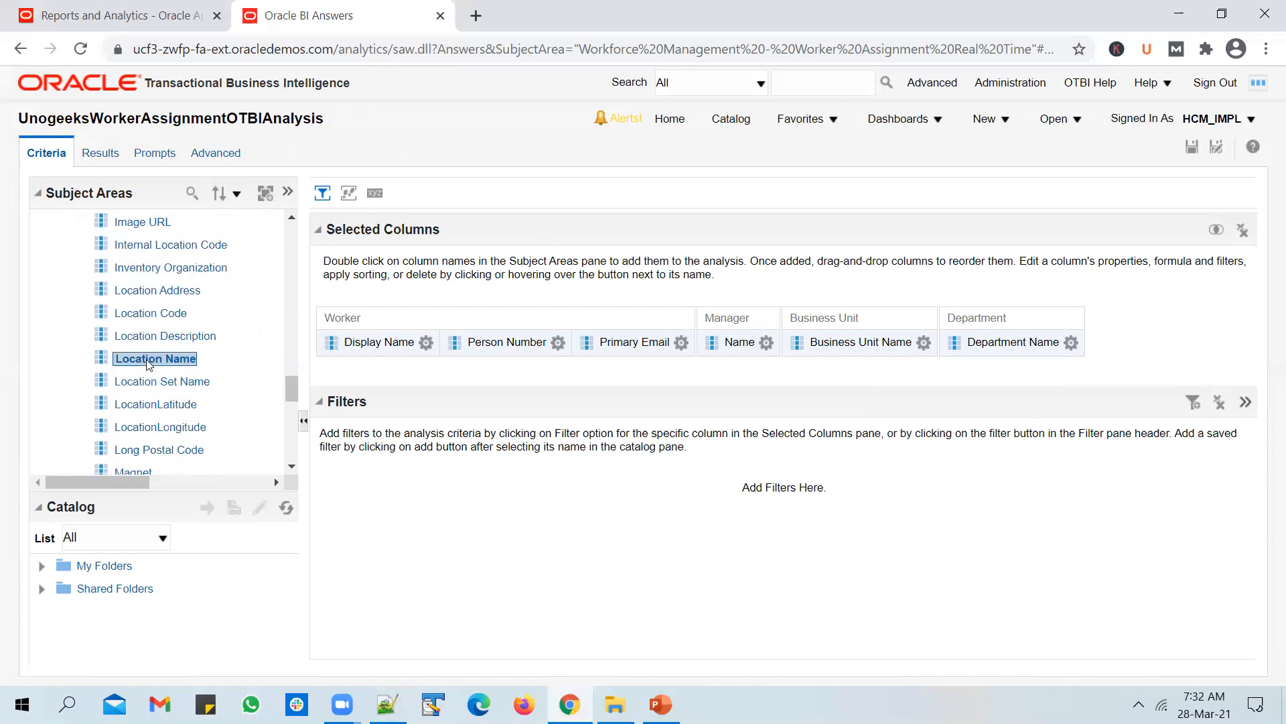
# Step: Save the analysis and collapse the expanded Department and Location folders in the subject area
pyautogui.click(1192, 147)
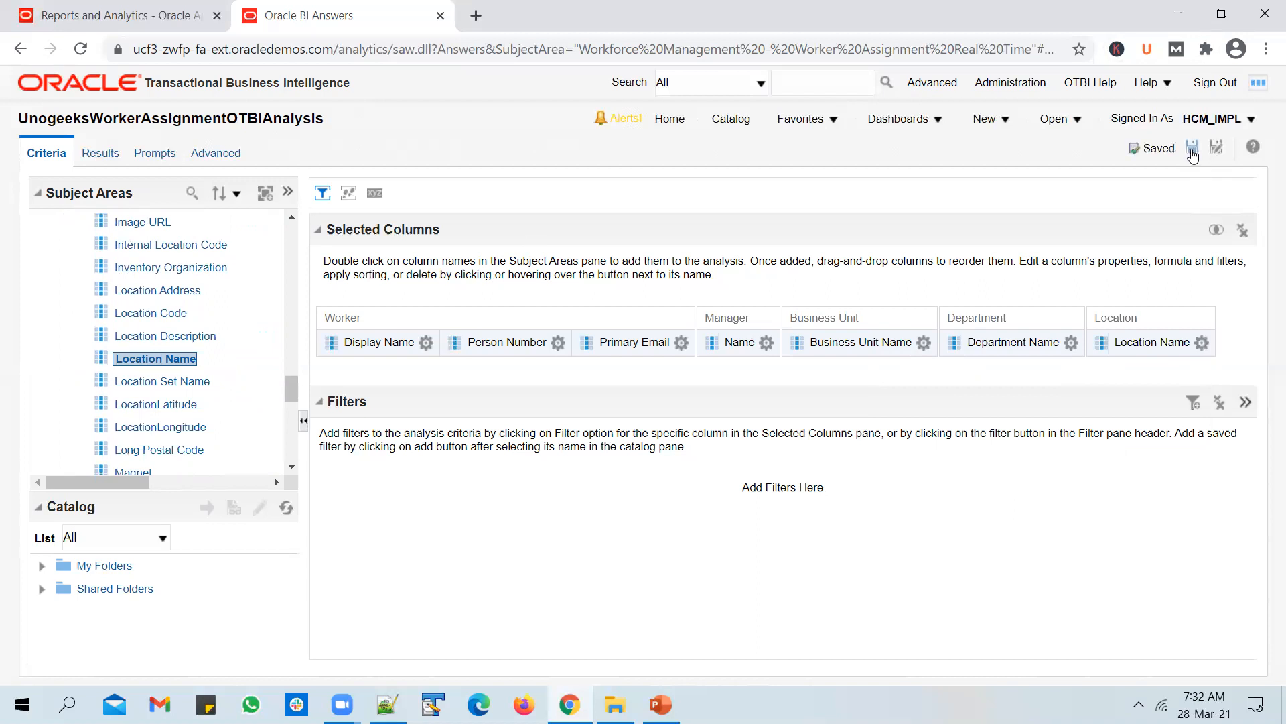
pyautogui.click(681, 342)
pyautogui.scroll(5, 139, 344)
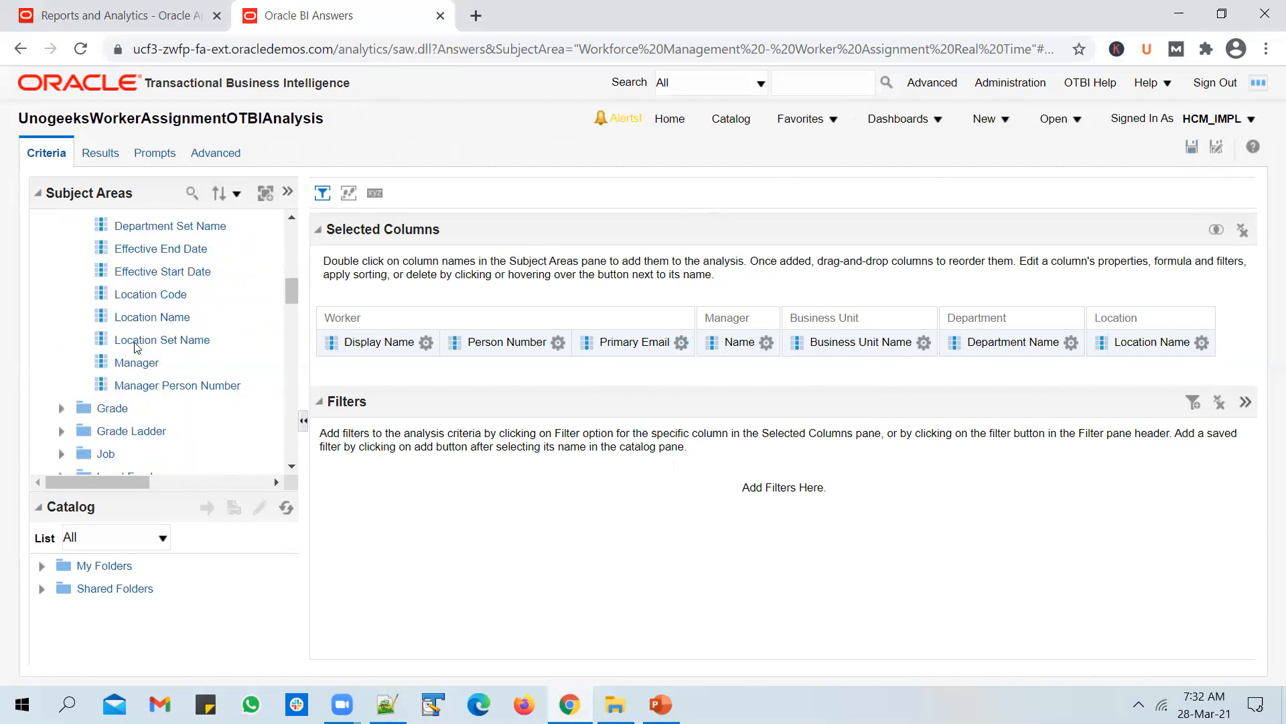
pyautogui.scroll(10, 137, 346)
pyautogui.click(62, 383)
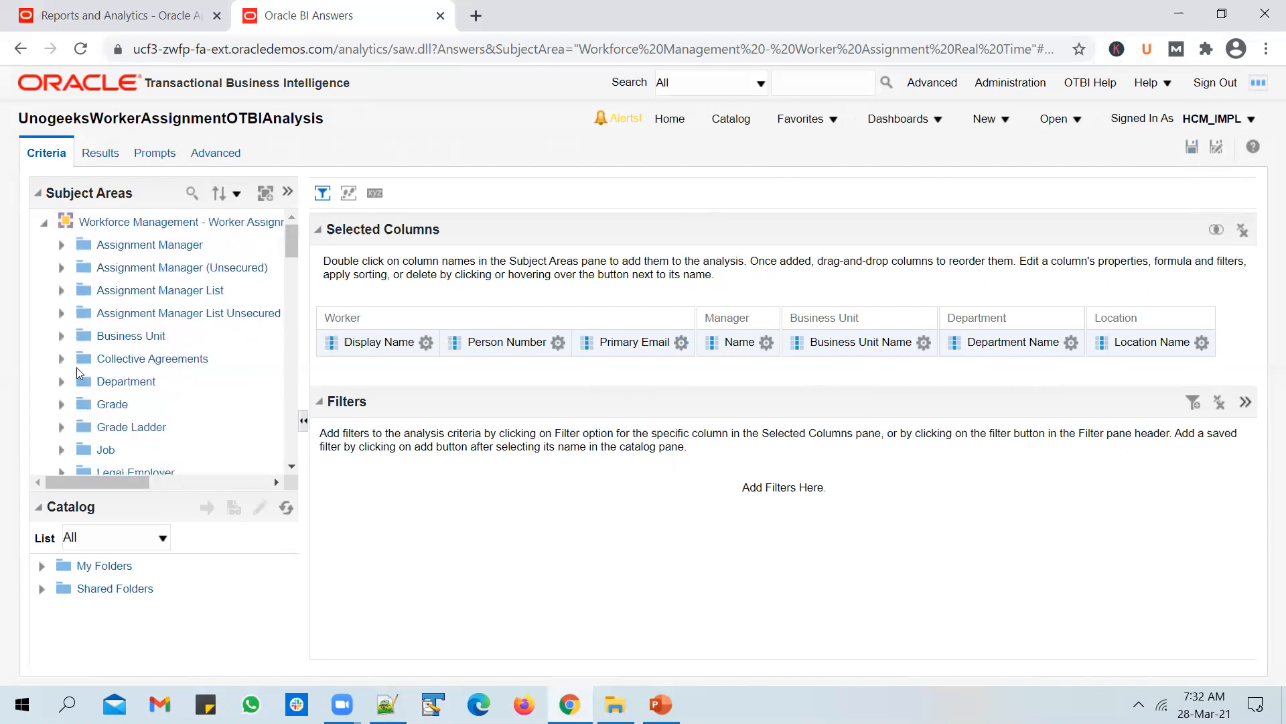
pyautogui.scroll(-3, 91, 391)
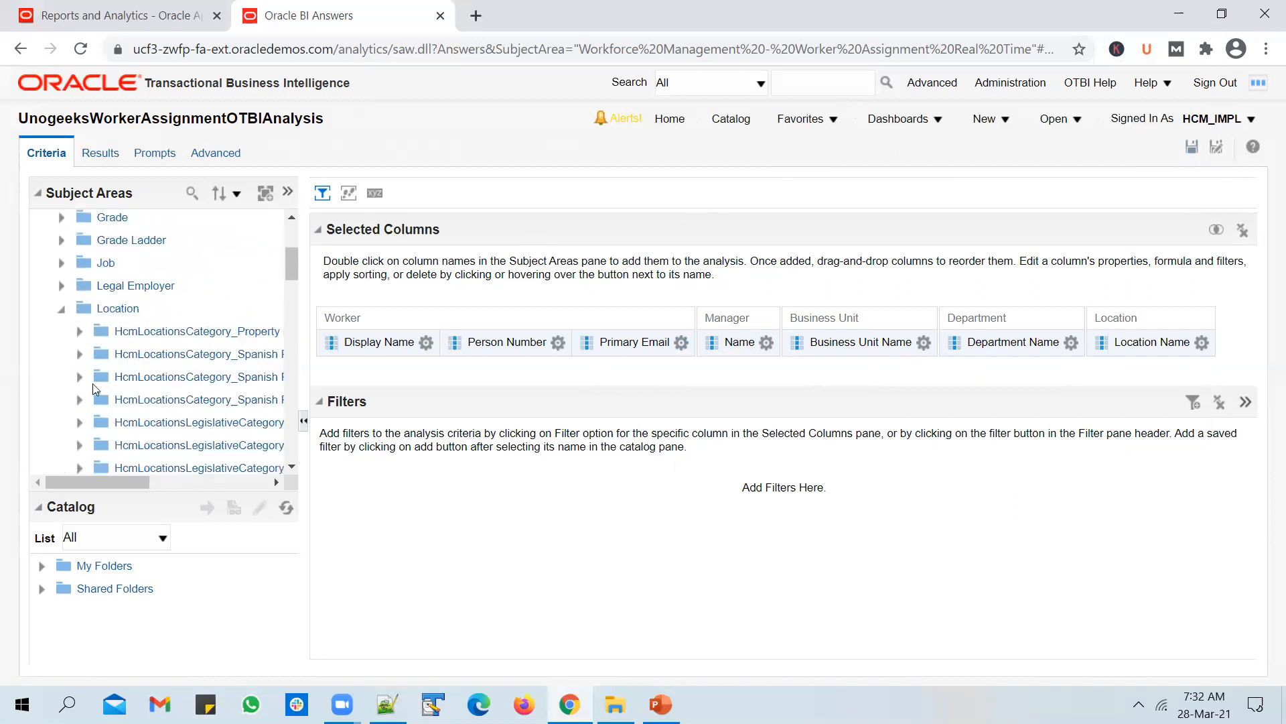
pyautogui.click(61, 310)
pyautogui.scroll(-2, 137, 335)
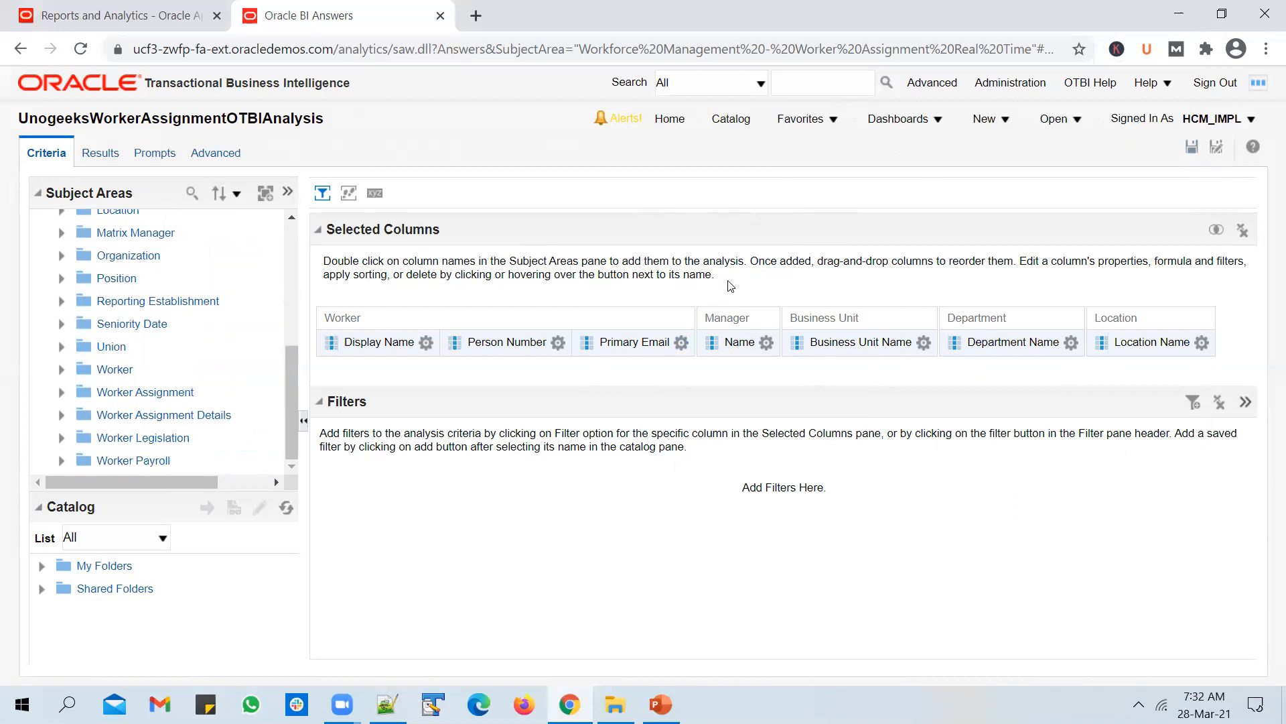
# Step: Open UnogeeksWorkerAssignmentOTBIAnalysis for editing from the /Shared Folders/Custom/Unogeeks/OTBI catalog folder and view its criteria
pyautogui.click(115, 155)
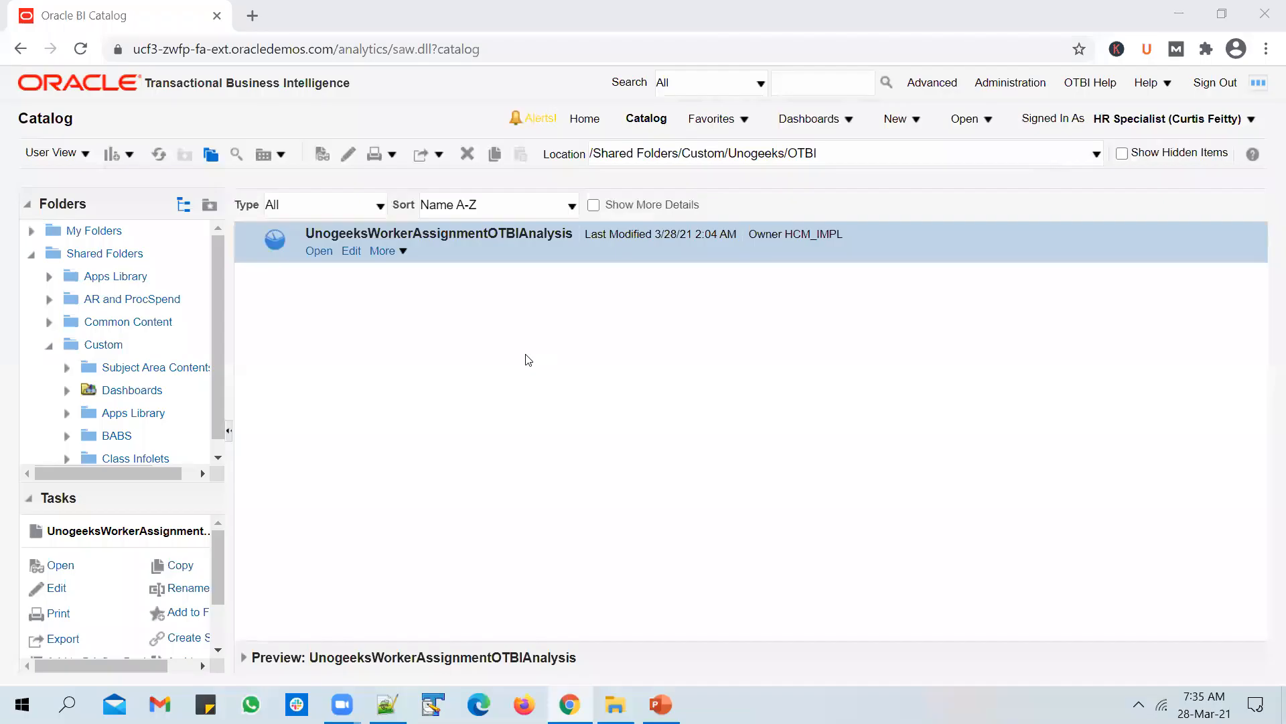
pyautogui.click(1150, 120)
pyautogui.click(1130, 125)
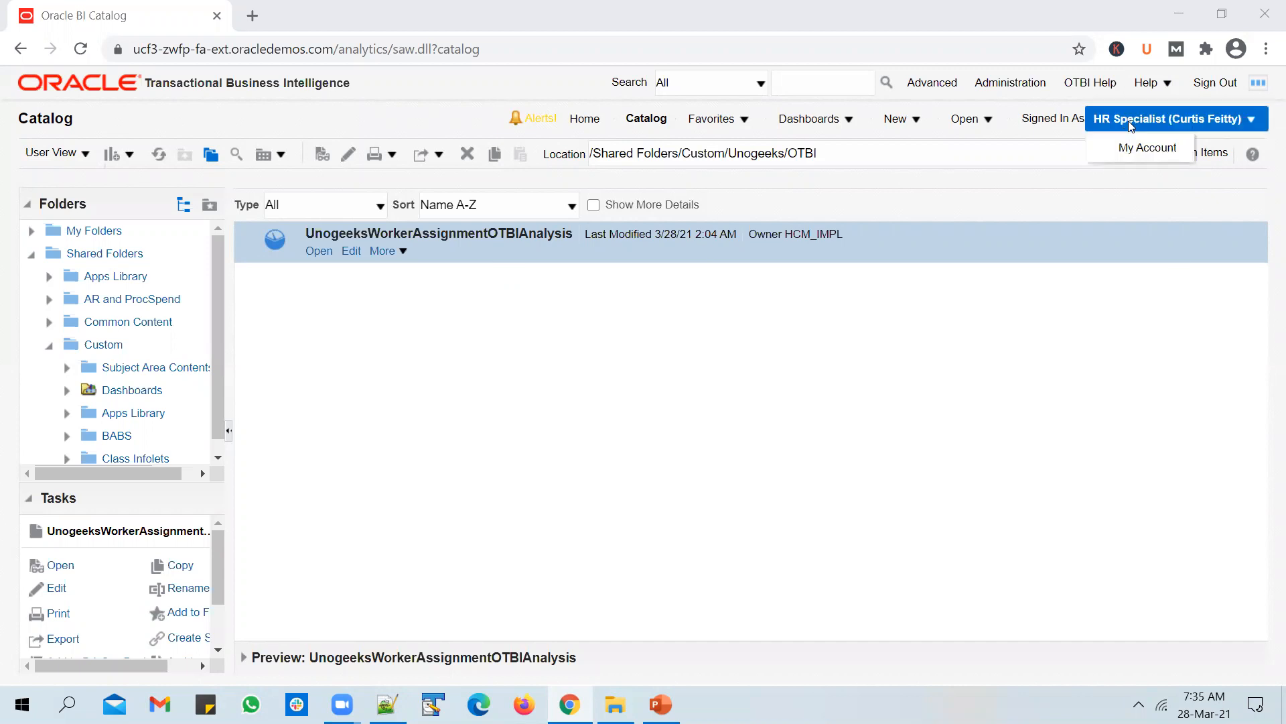
pyautogui.click(351, 250)
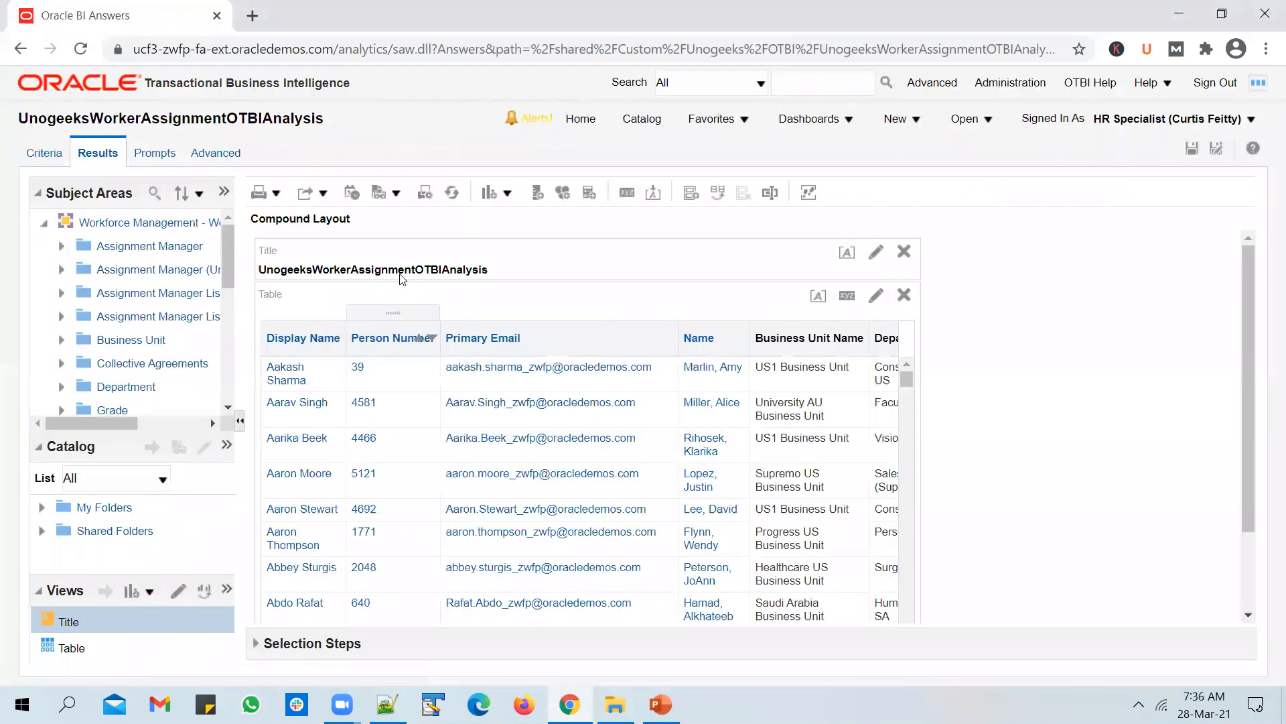
pyautogui.click(49, 152)
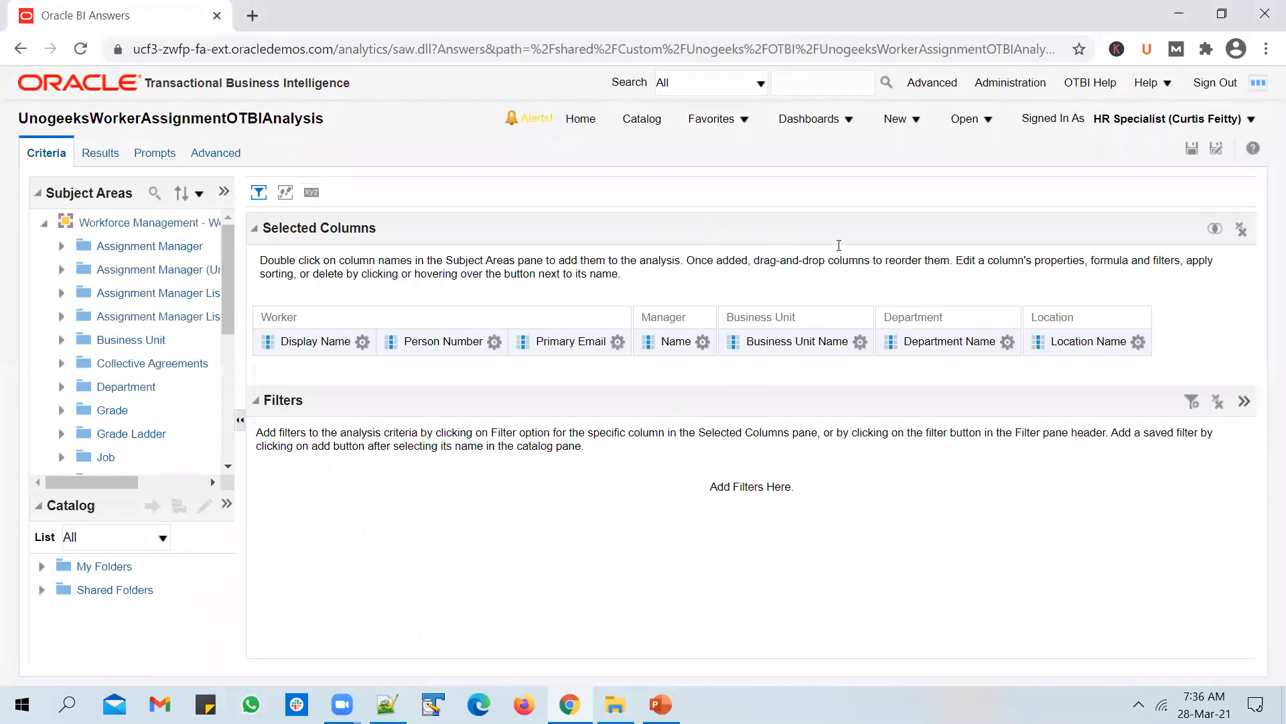
# Step: Review the Business Unit Name column's options and the print and export formats offered for the results
pyautogui.click(860, 342)
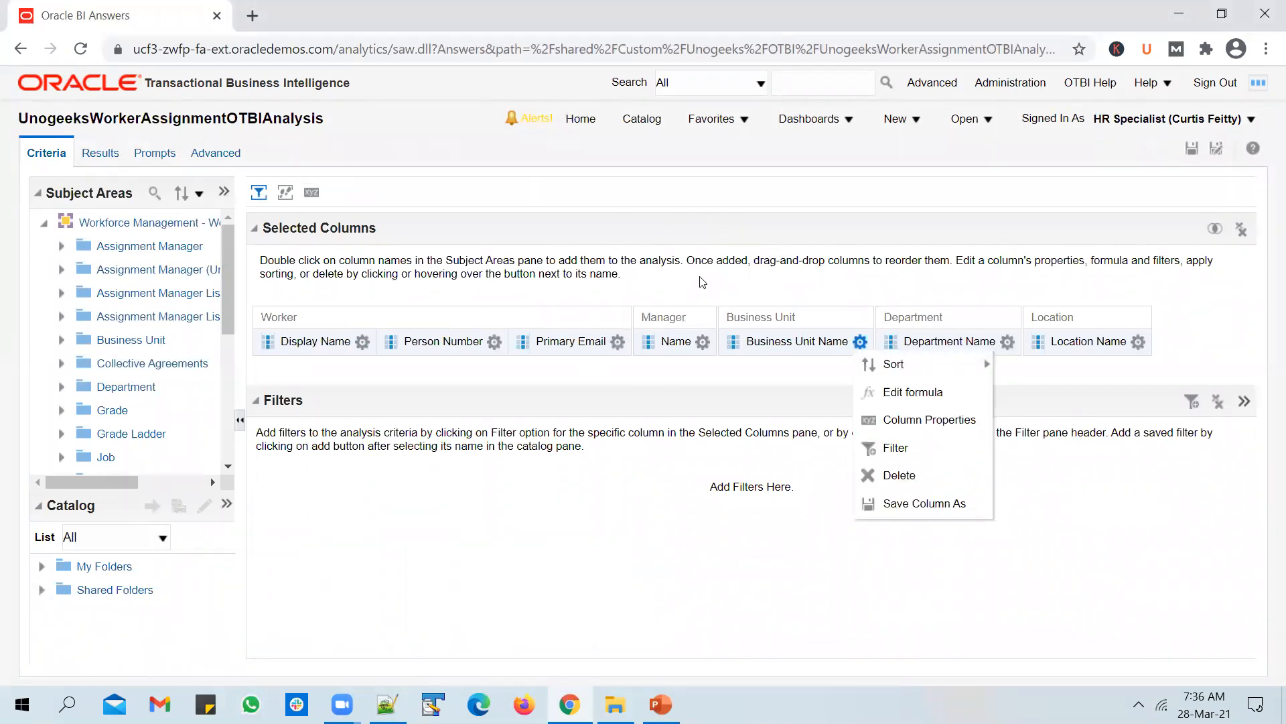
pyautogui.click(703, 283)
pyautogui.click(100, 153)
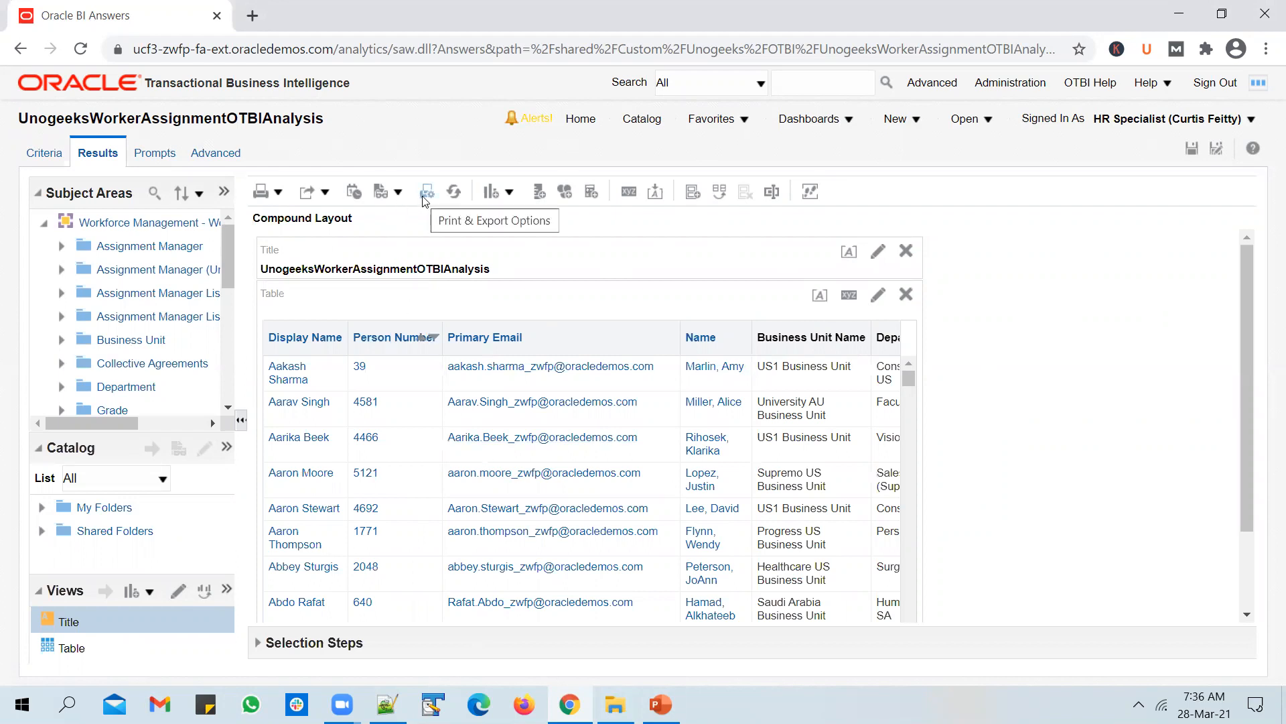
pyautogui.click(279, 193)
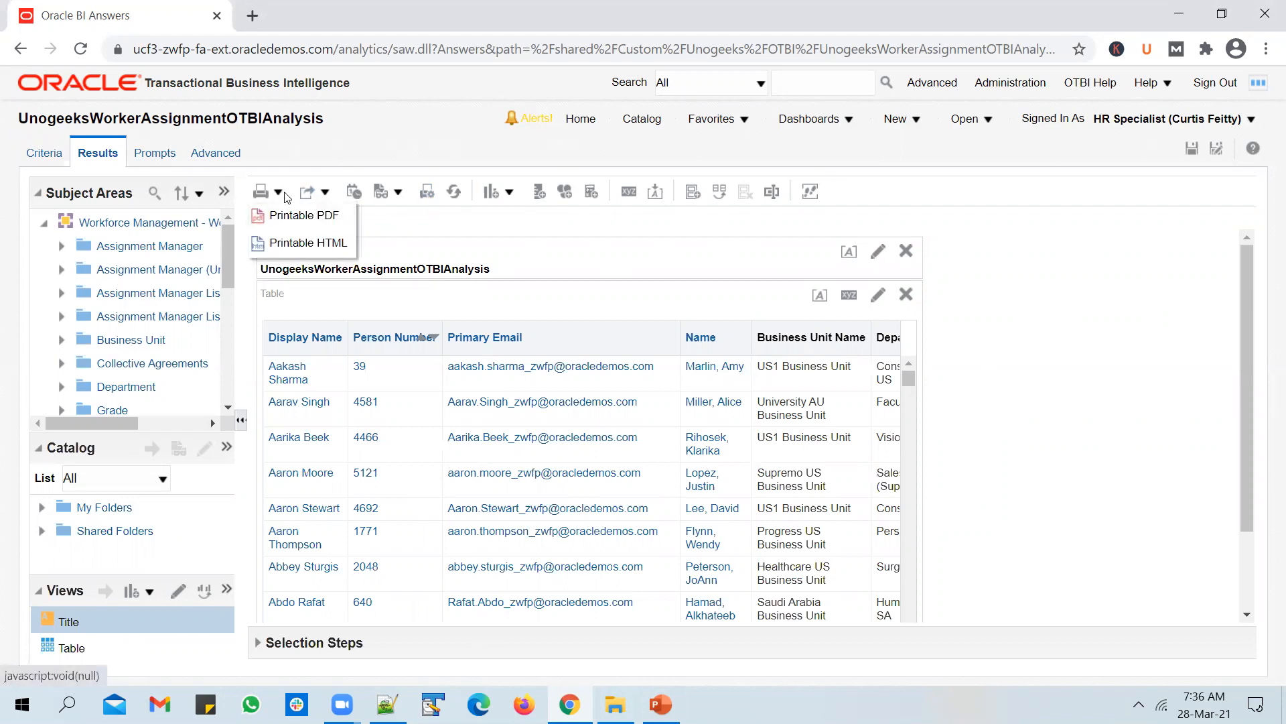
pyautogui.click(327, 192)
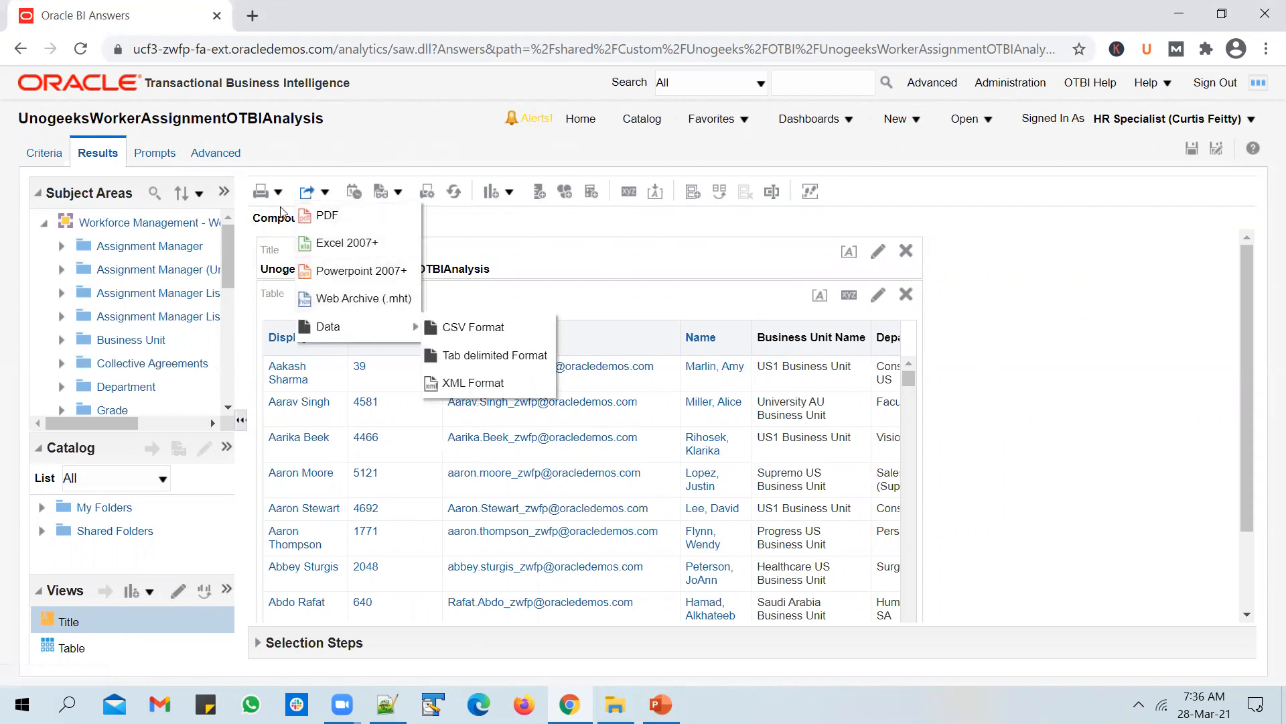
# Step: Generate the printable PDF of the analysis results and look through it
pyautogui.click(261, 192)
pyautogui.click(281, 211)
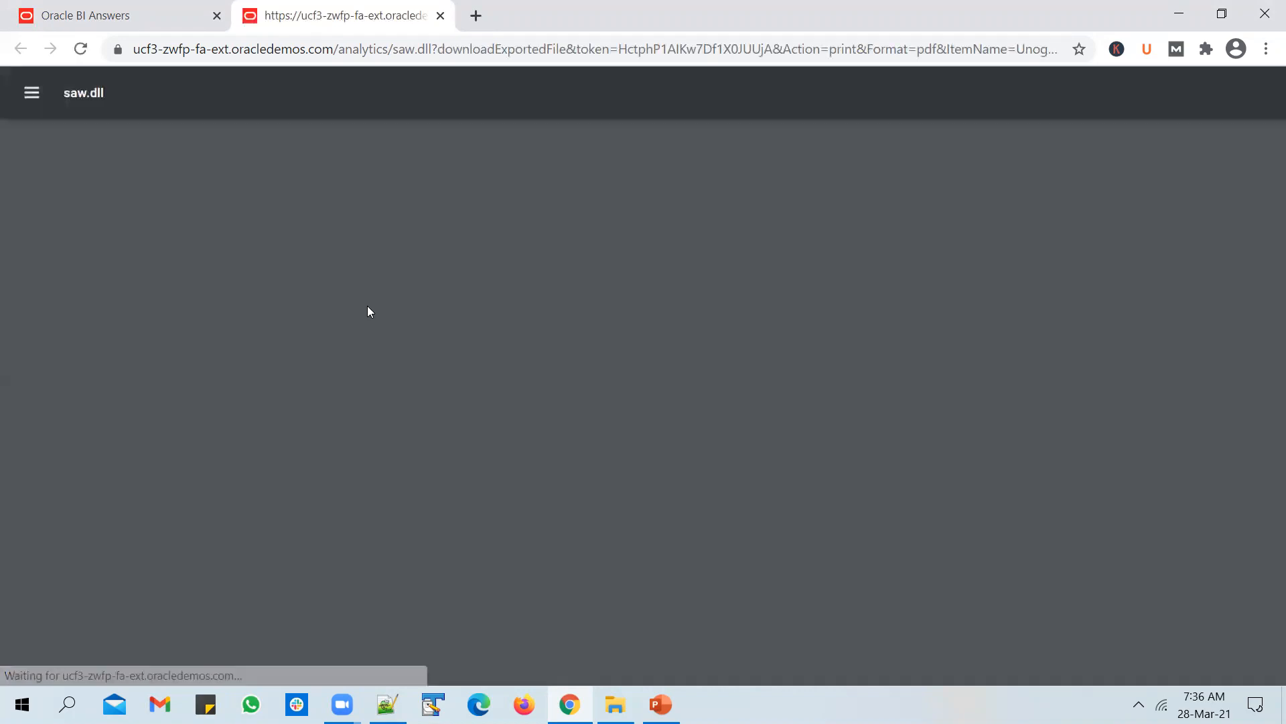
pyautogui.scroll(-6, 731, 429)
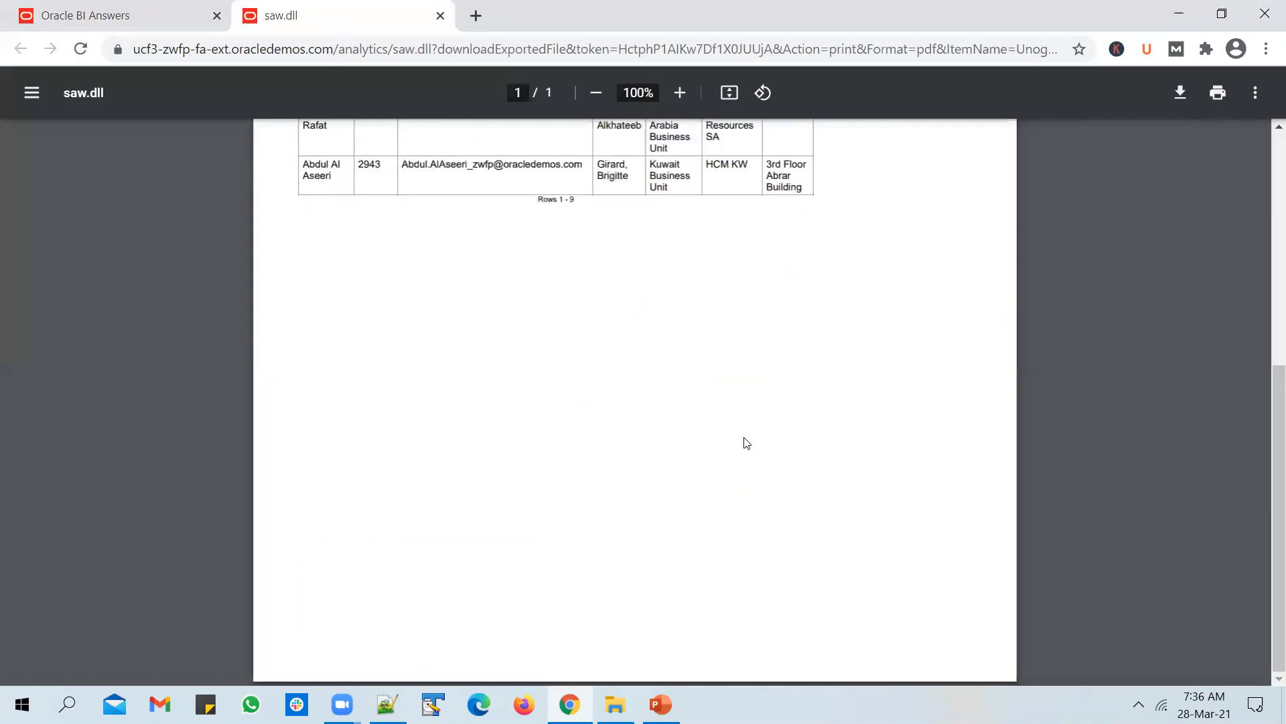
pyautogui.scroll(6, 890, 408)
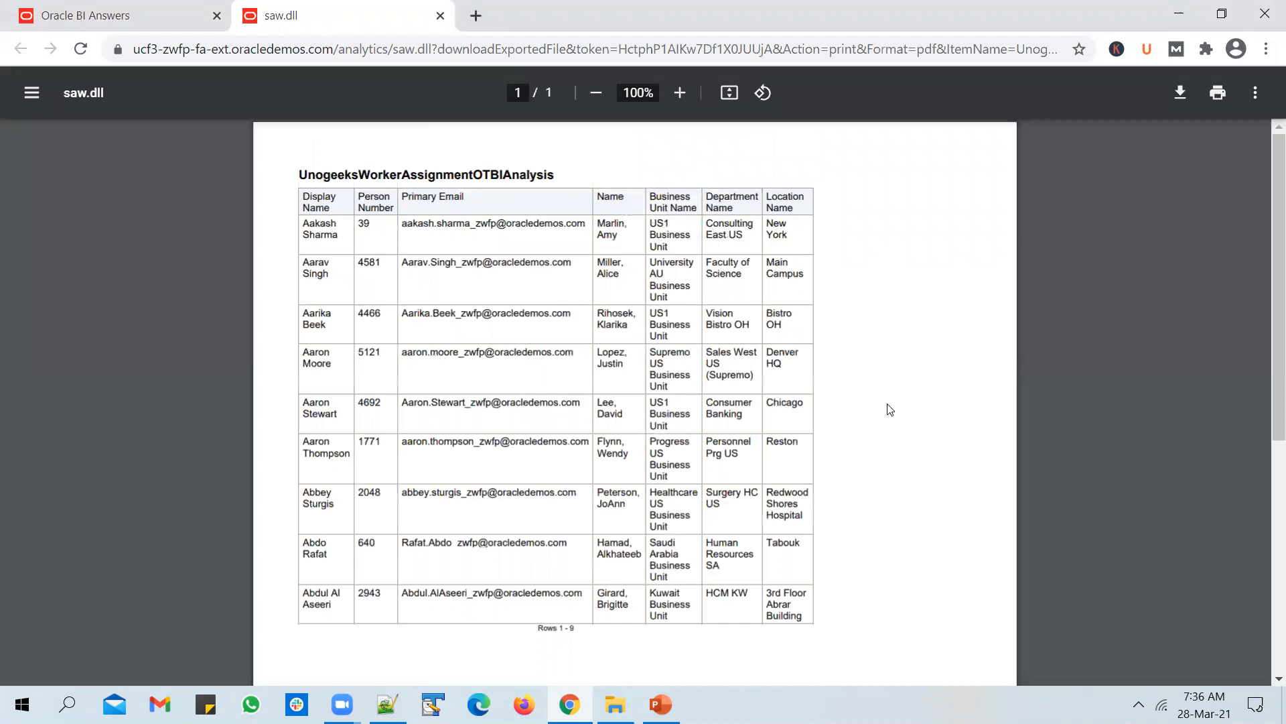
# Step: Return to the analysis and export its results in PDF format
pyautogui.click(106, 9)
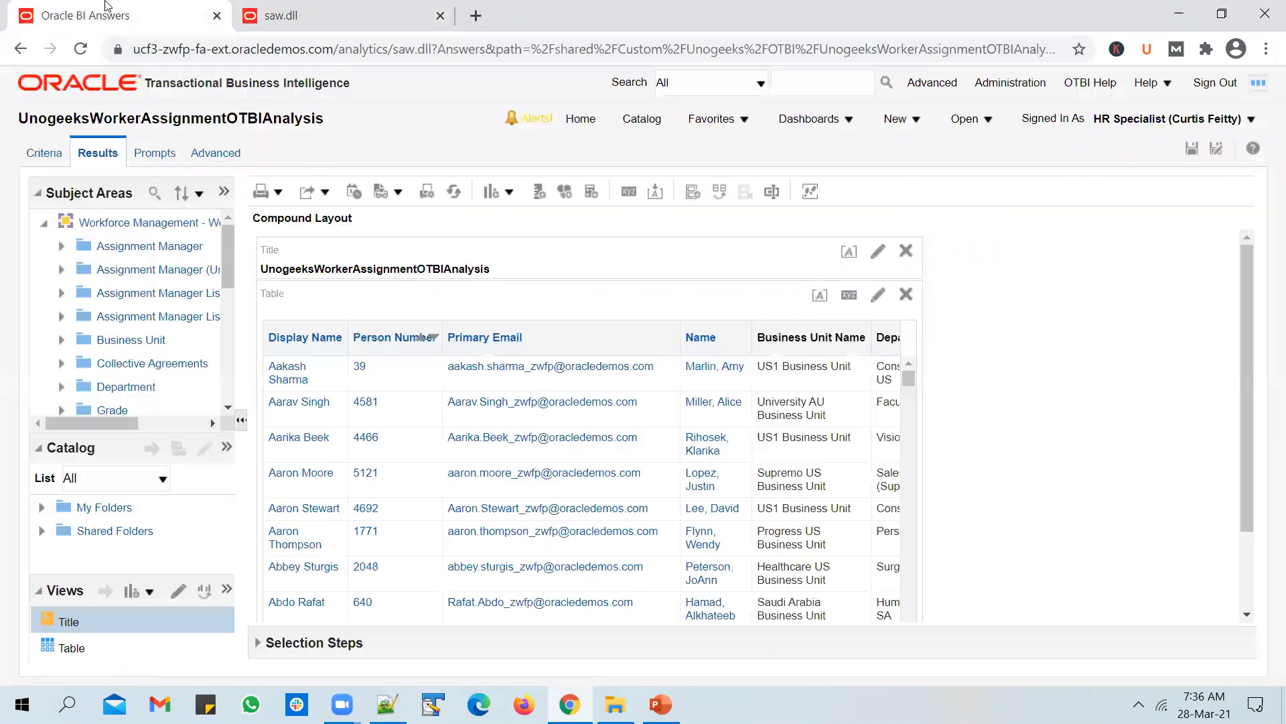
pyautogui.click(325, 193)
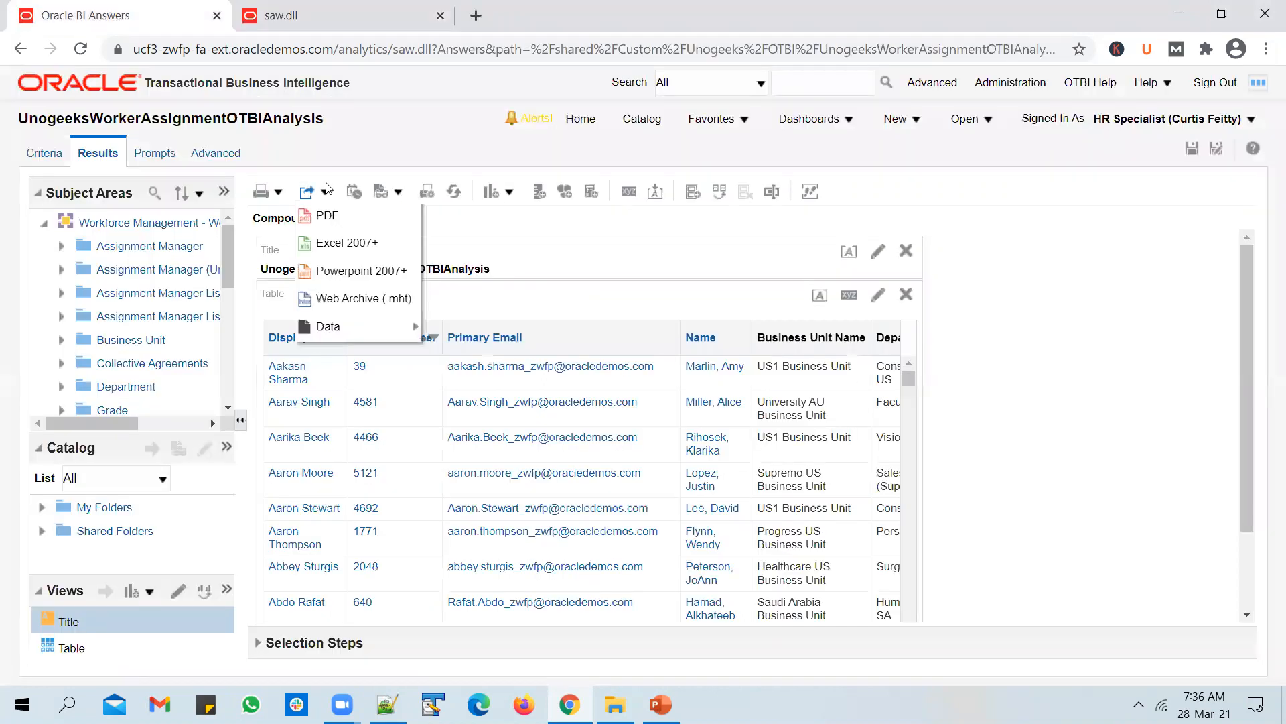
pyautogui.click(329, 220)
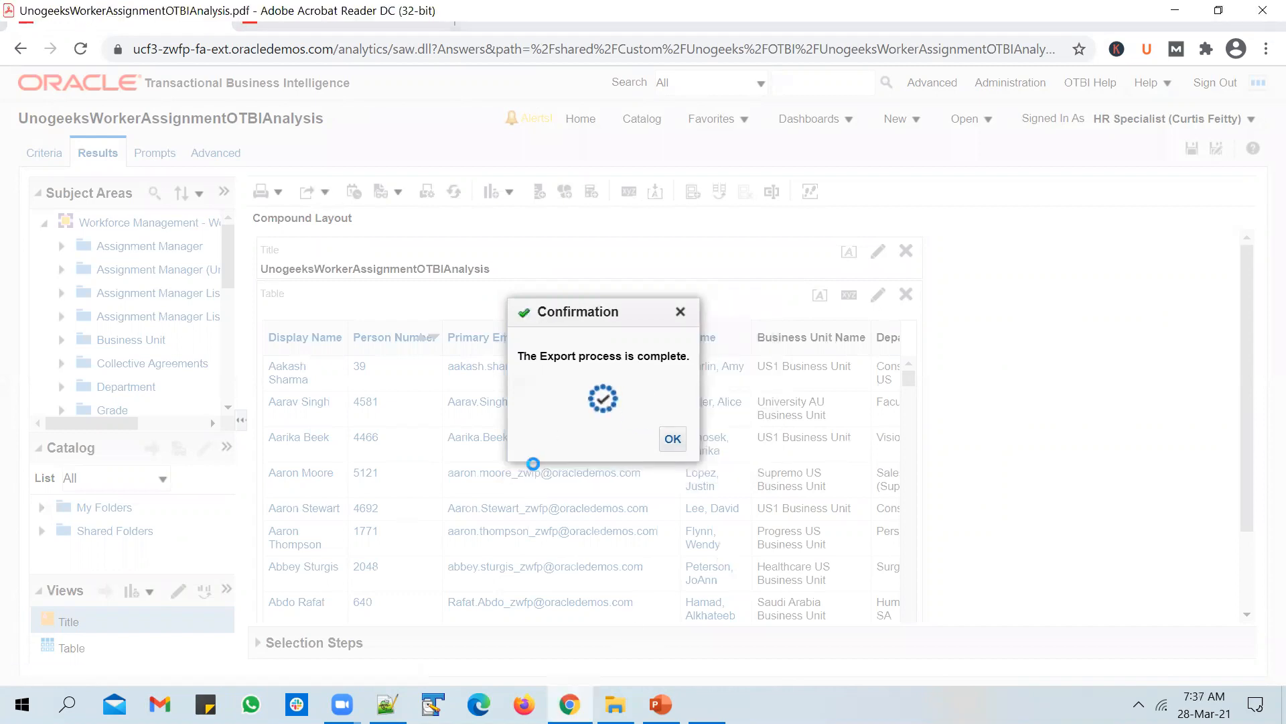
# Step: Look through the exported PDF in Acrobat Reader and compare it with the report requirements in PowerPoint
pyautogui.scroll(-4, 550, 492)
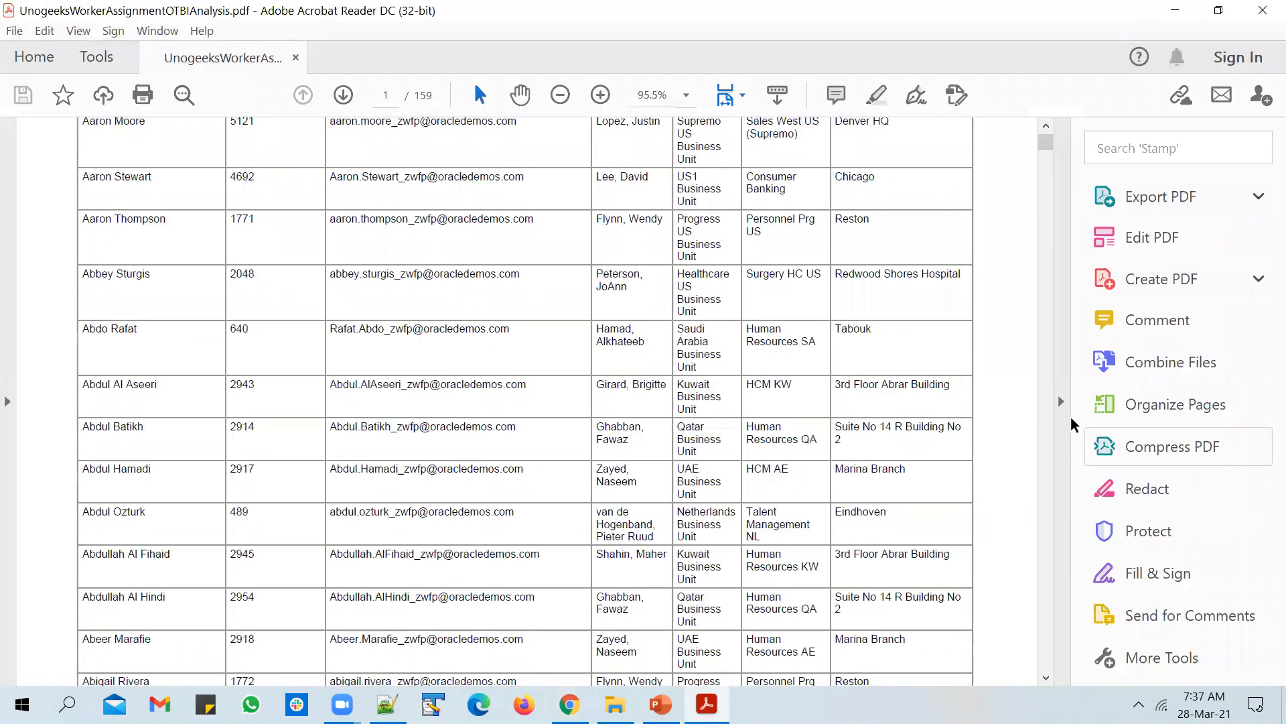
pyautogui.click(1060, 401)
pyautogui.moveTo(1218, 149); pyautogui.dragTo(1219, 620)
pyautogui.hotkey('alt', 'Tab')
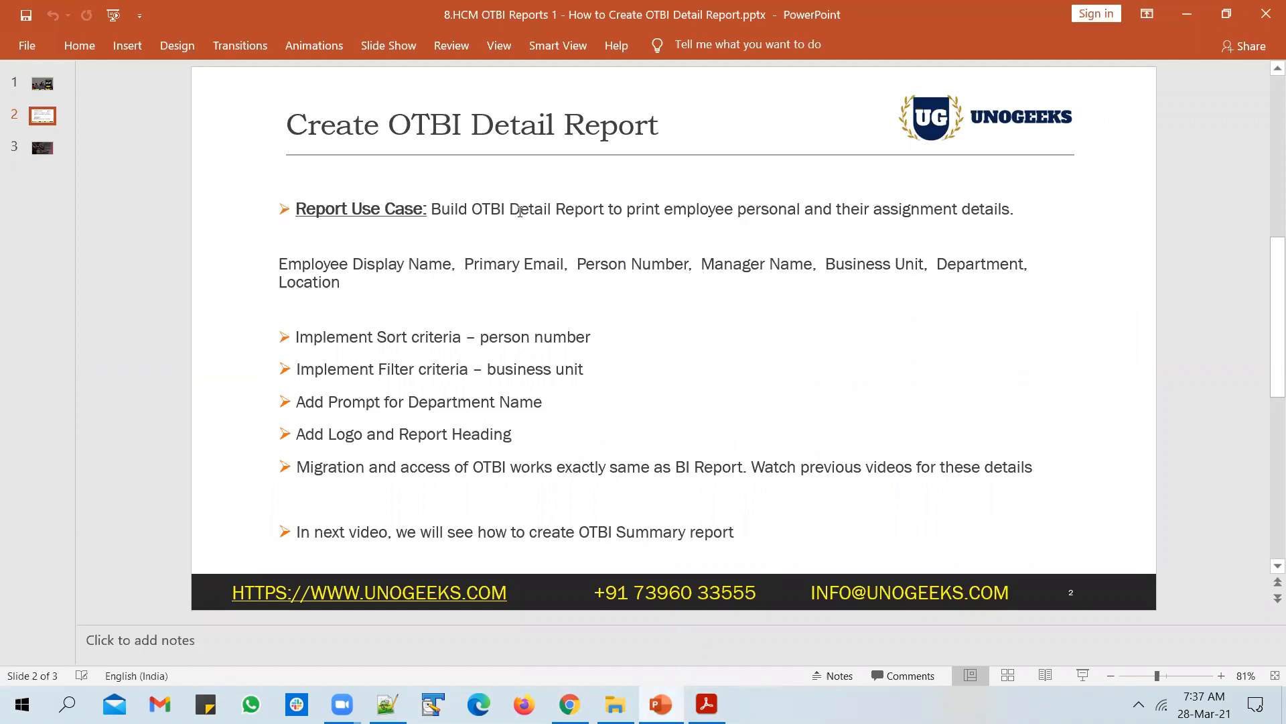
pyautogui.hotkey('alt', 'Tab')
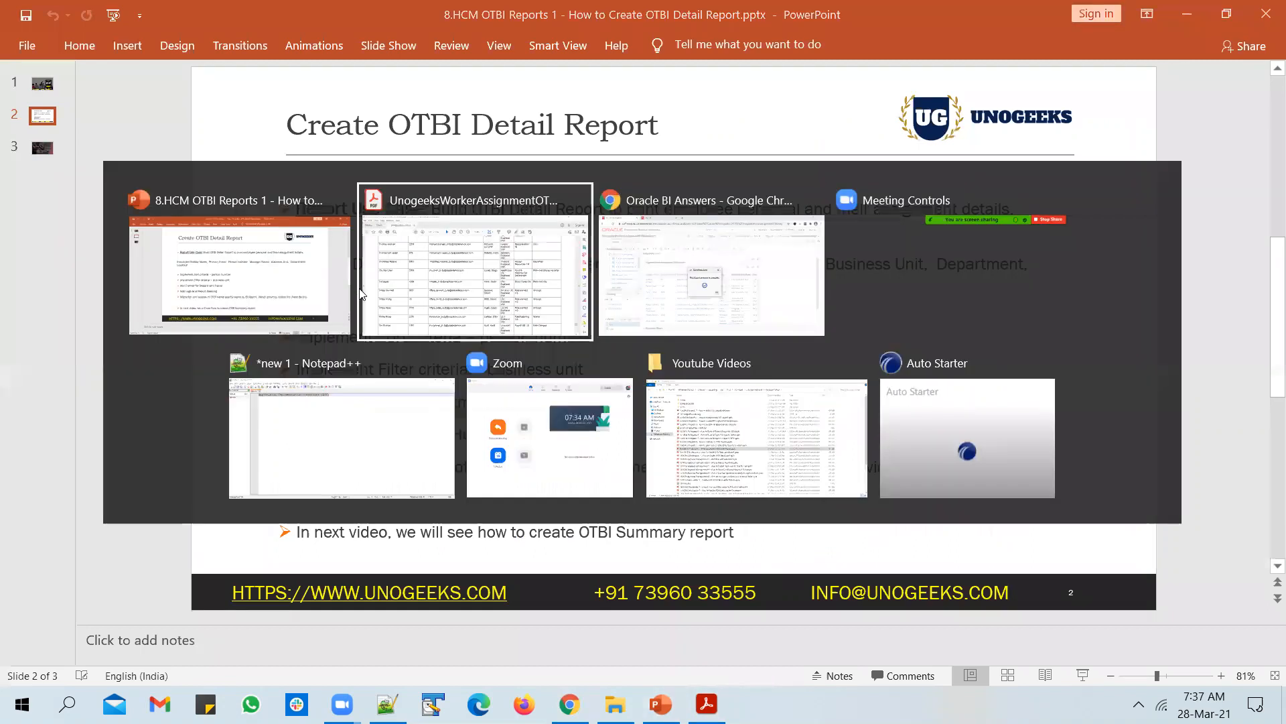
pyautogui.scroll(8, 402, 322)
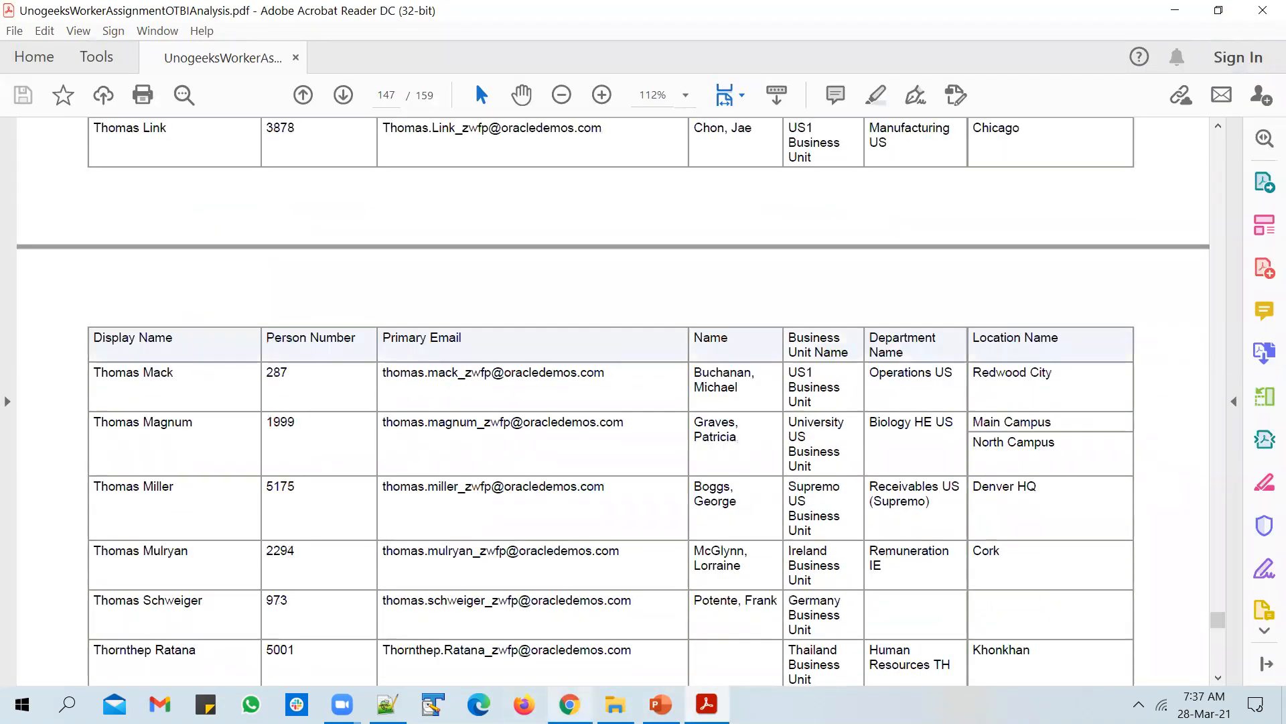
# Step: Switch back to Chrome, dismiss the export confirmation, and review the criteria and results of the analysis
pyautogui.click(569, 703)
pyautogui.click(673, 439)
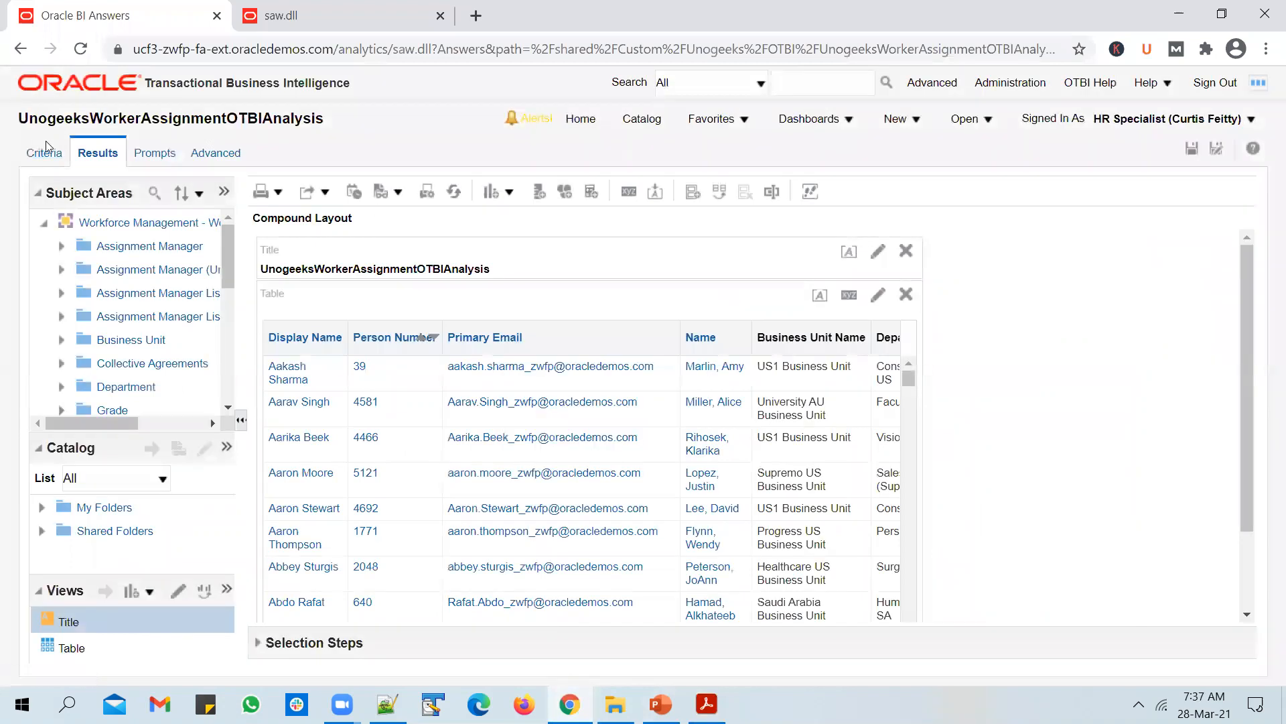
pyautogui.click(51, 154)
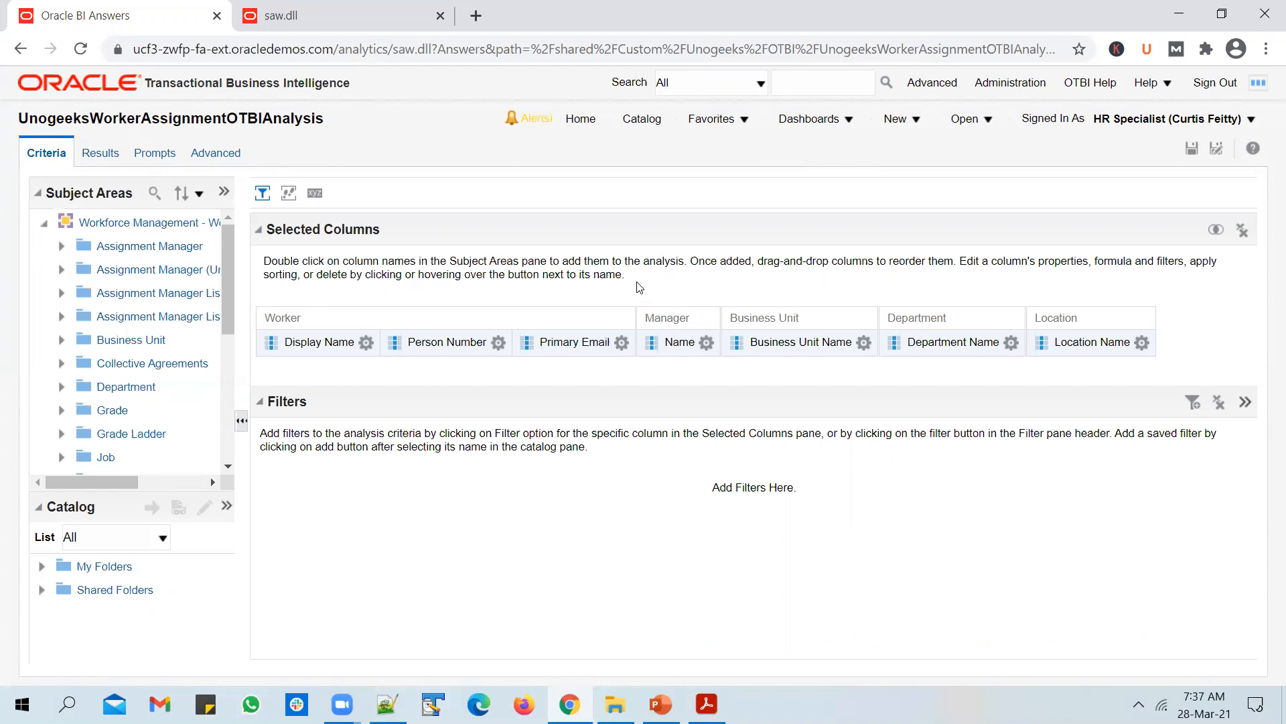
pyautogui.click(100, 154)
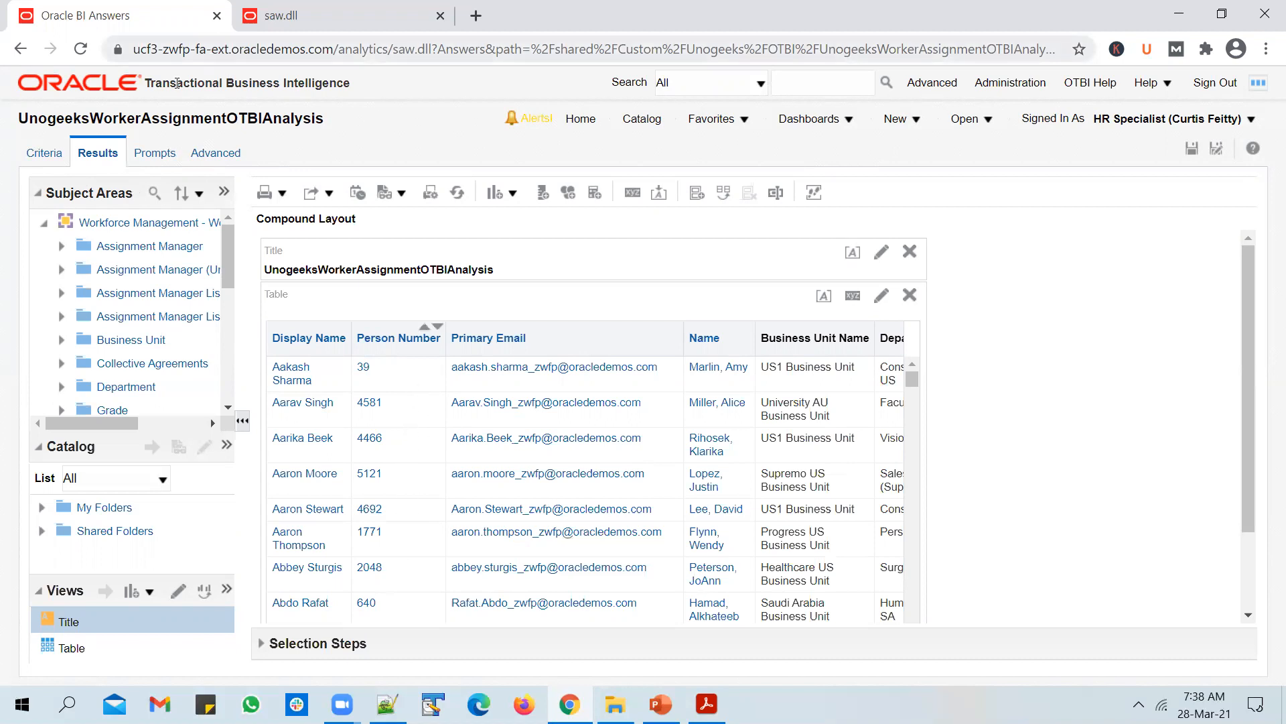
# Step: Sort the analysis in ascending order by the Person Number column in the criteria
pyautogui.click(43, 155)
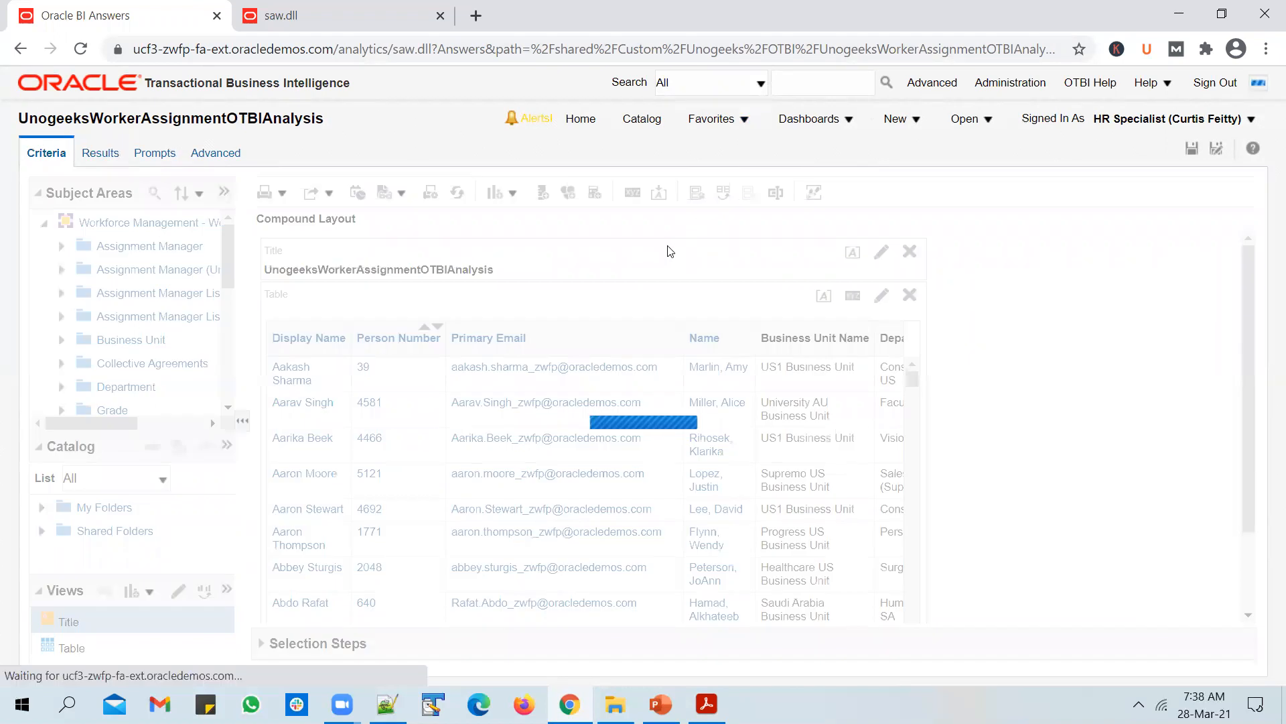
pyautogui.click(499, 342)
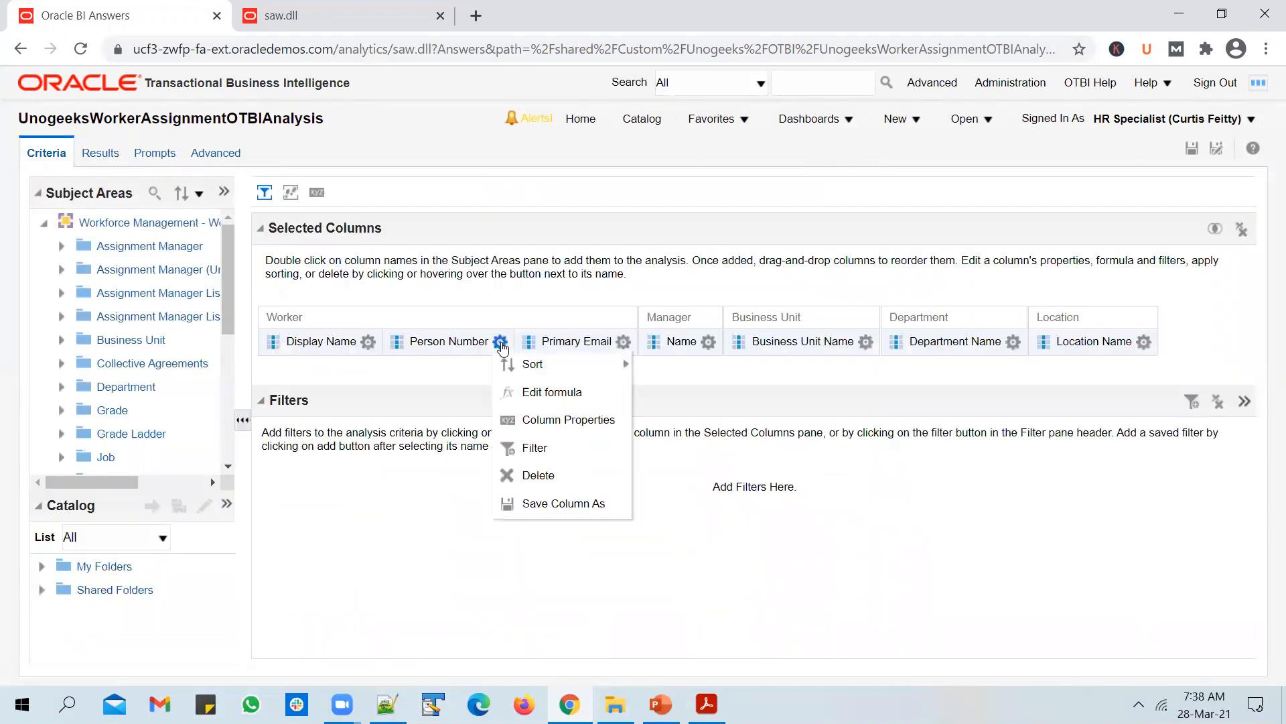
pyautogui.moveTo(546, 374)
pyautogui.click(689, 371)
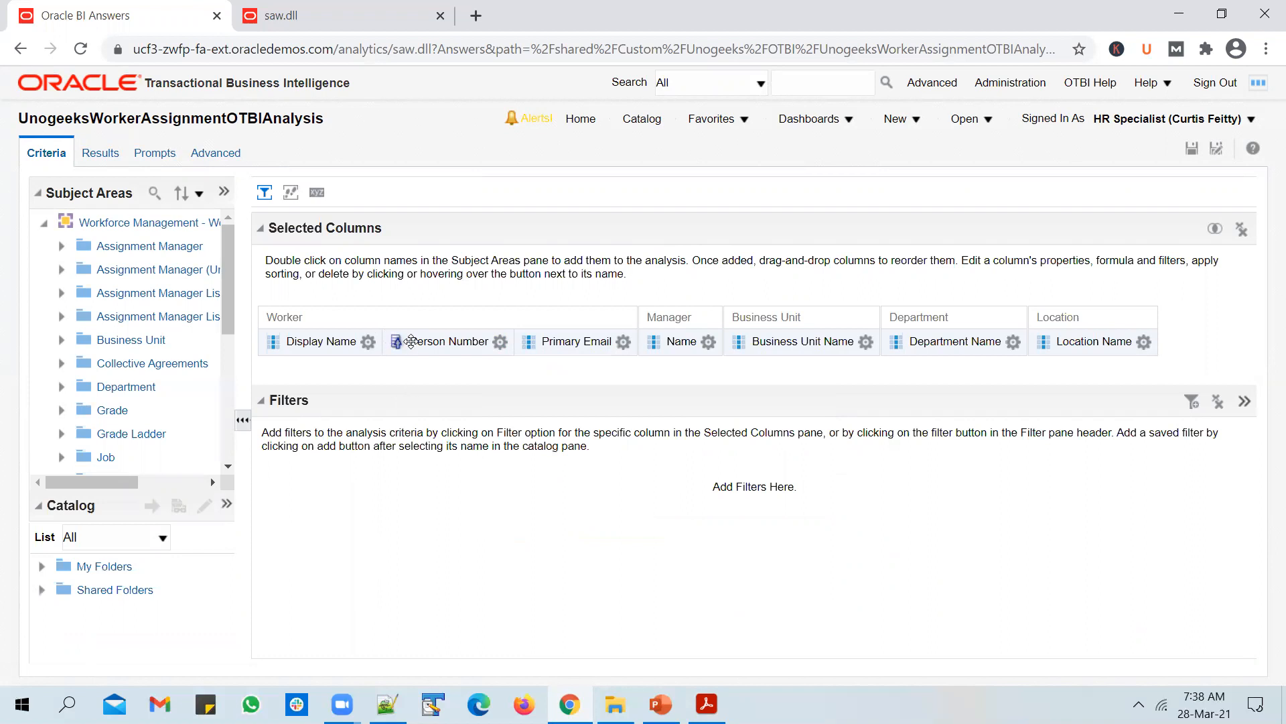
# Step: Examine the sort options available for the Display Name column
pyautogui.click(368, 341)
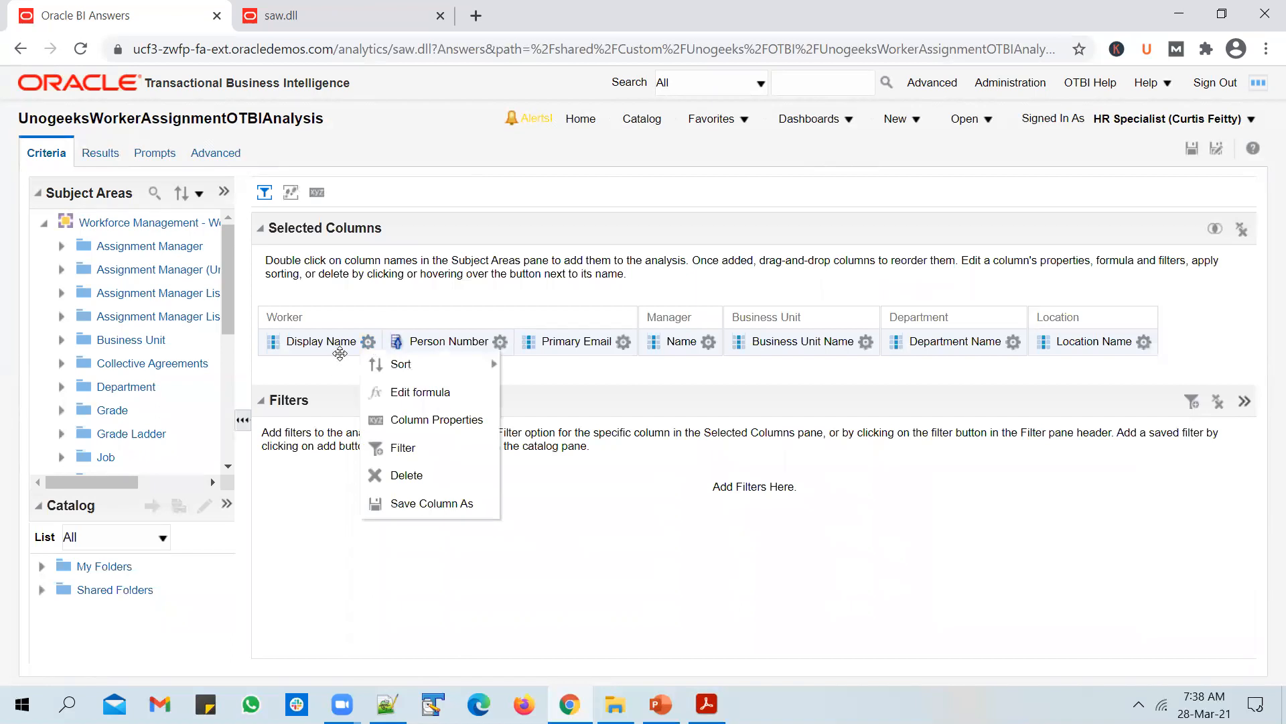
pyautogui.moveTo(402, 365)
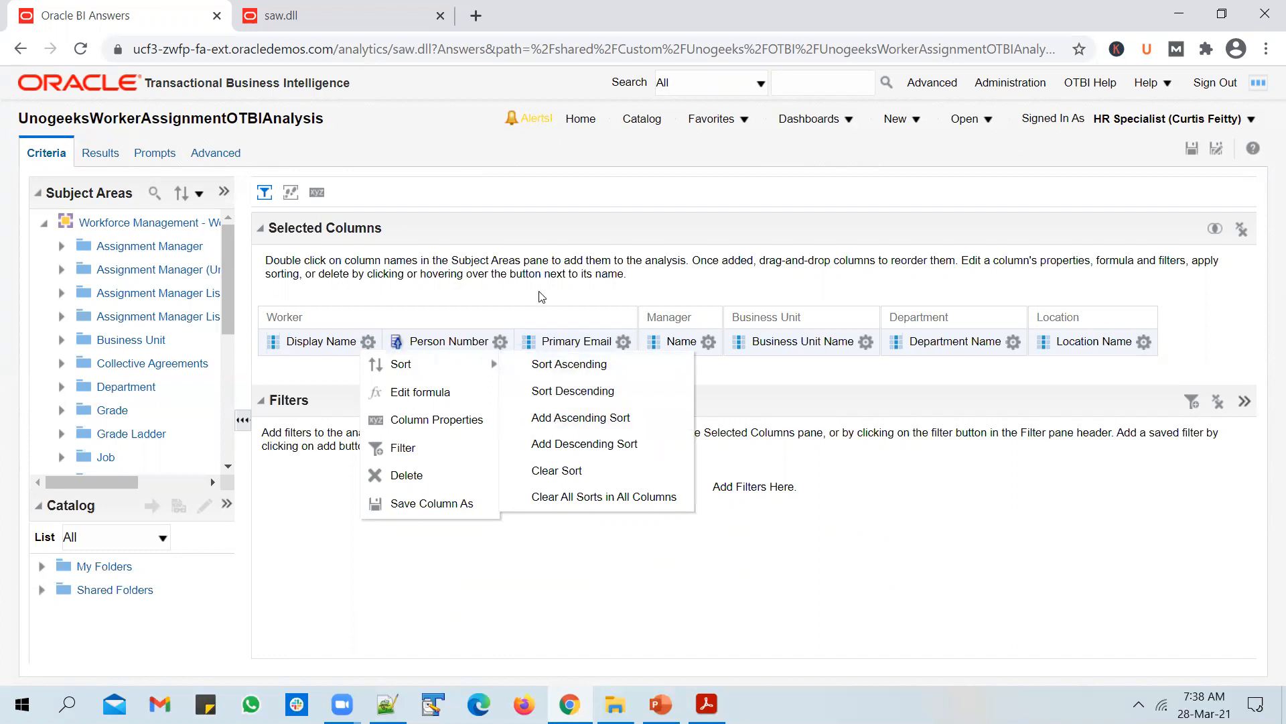
pyautogui.click(556, 420)
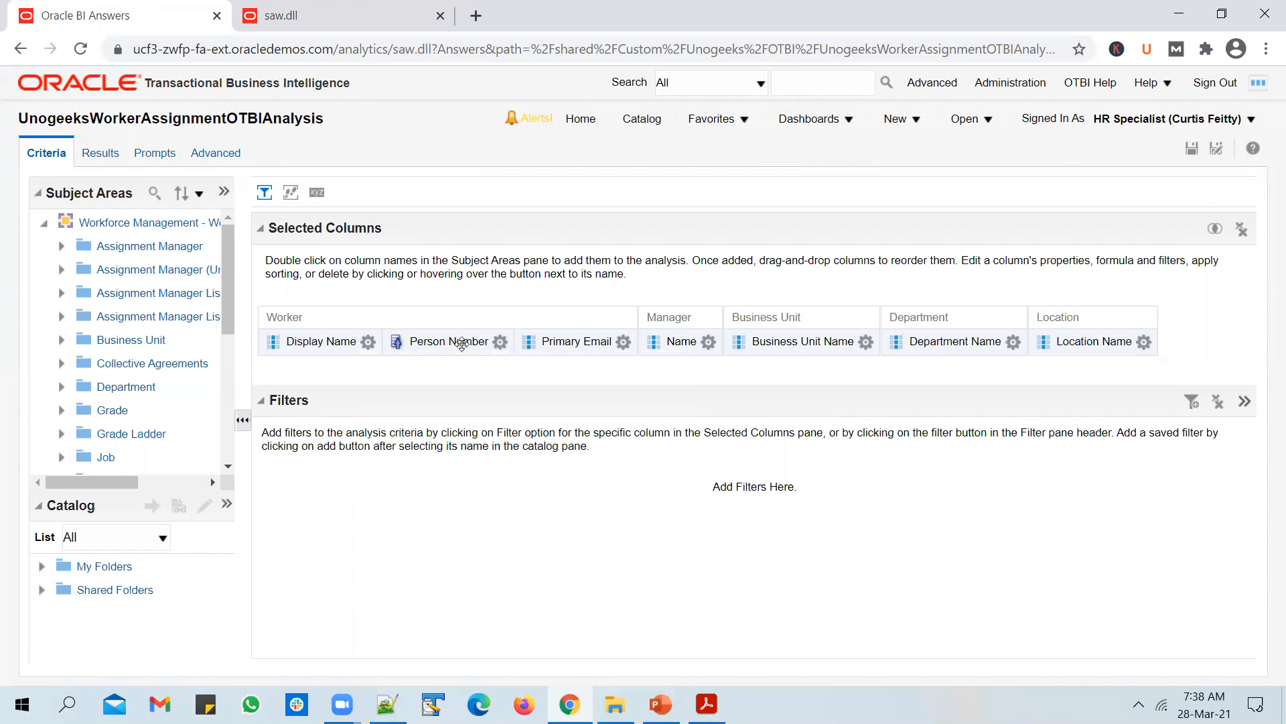
# Step: View the results and look through the rows to check the Person Number sort order
pyautogui.click(98, 152)
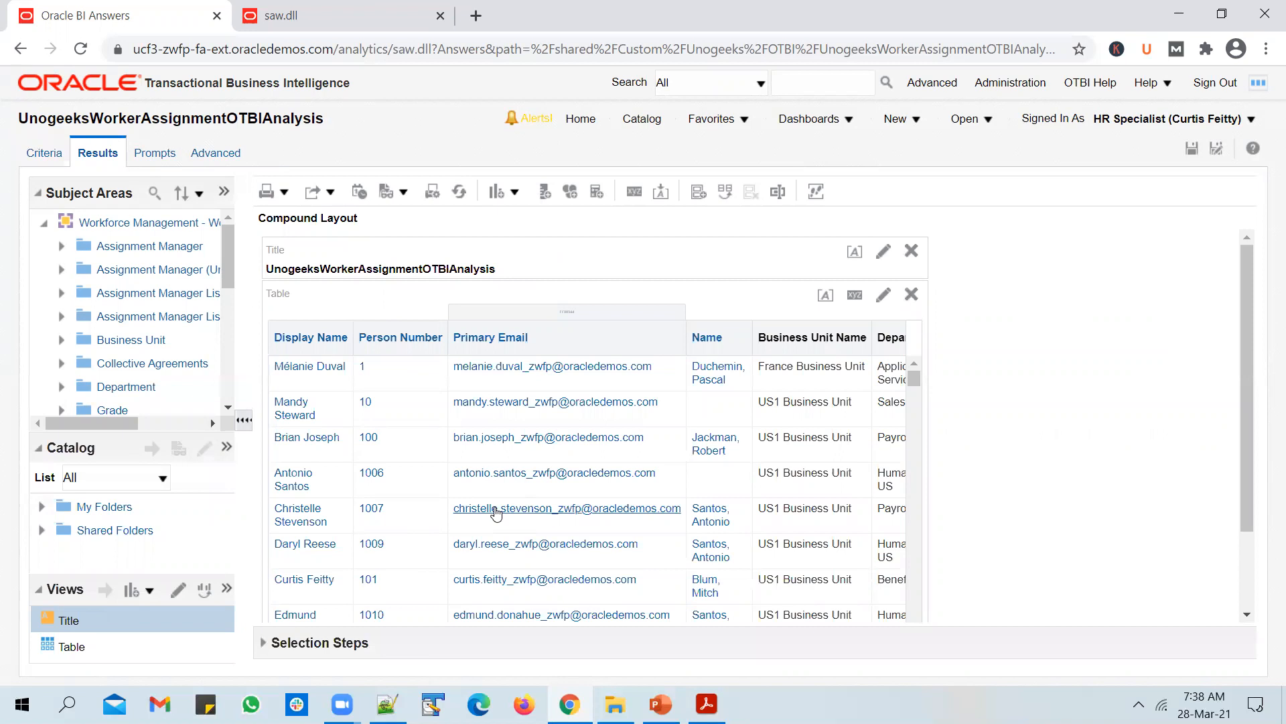
pyautogui.scroll(-1, 826, 501)
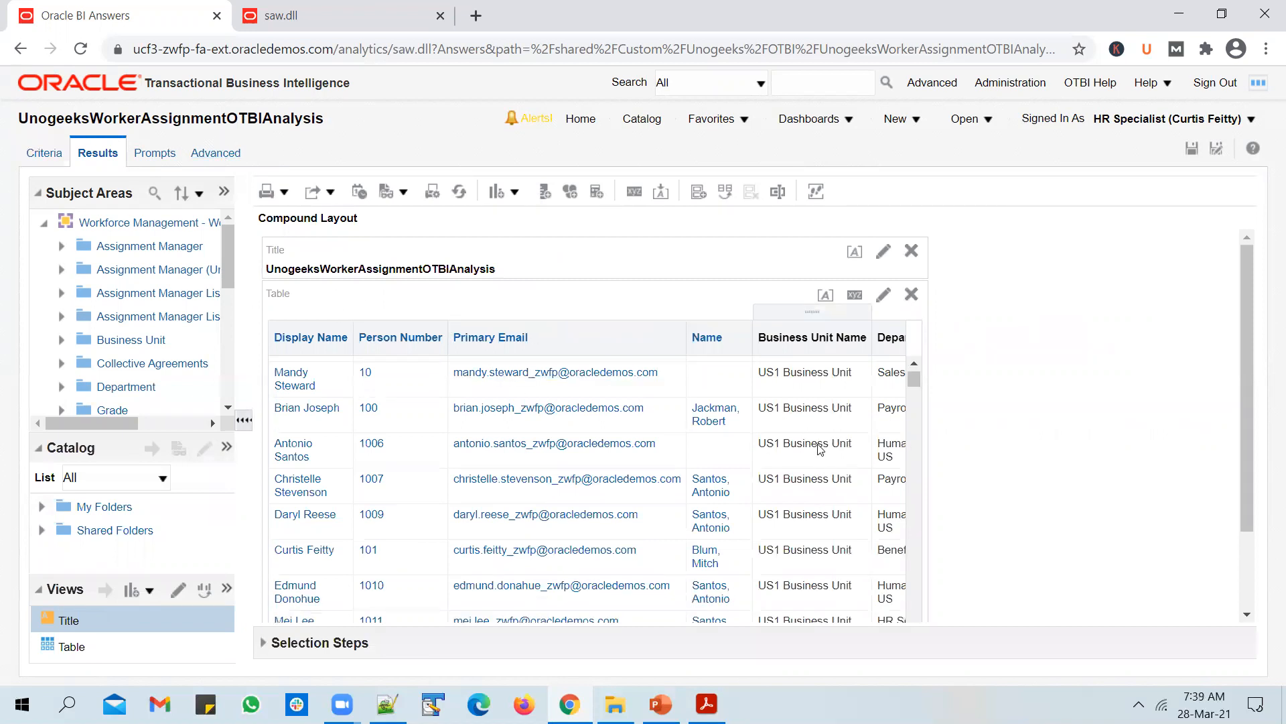
pyautogui.scroll(-5, 831, 449)
pyautogui.scroll(-8, 771, 415)
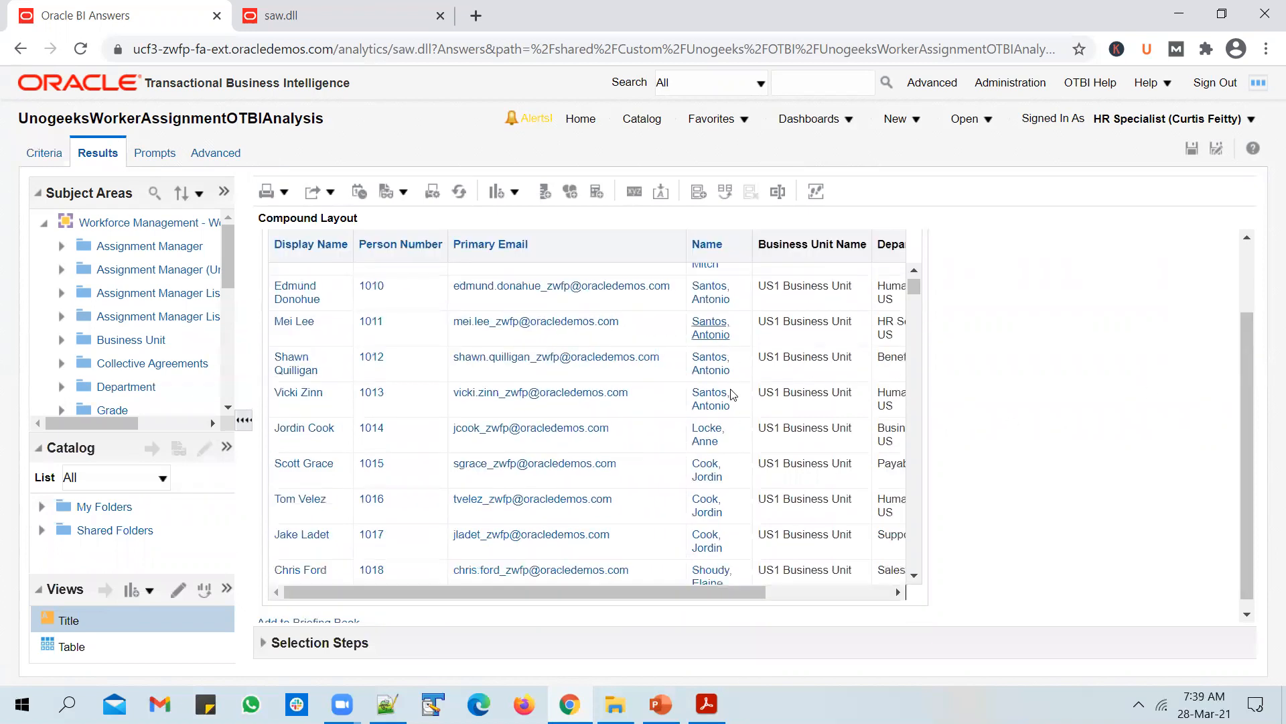
# Step: Look through the result rows and remaining columns to examine the Business Unit Name values, such as Japan Business Unit
pyautogui.scroll(-15, 792, 429)
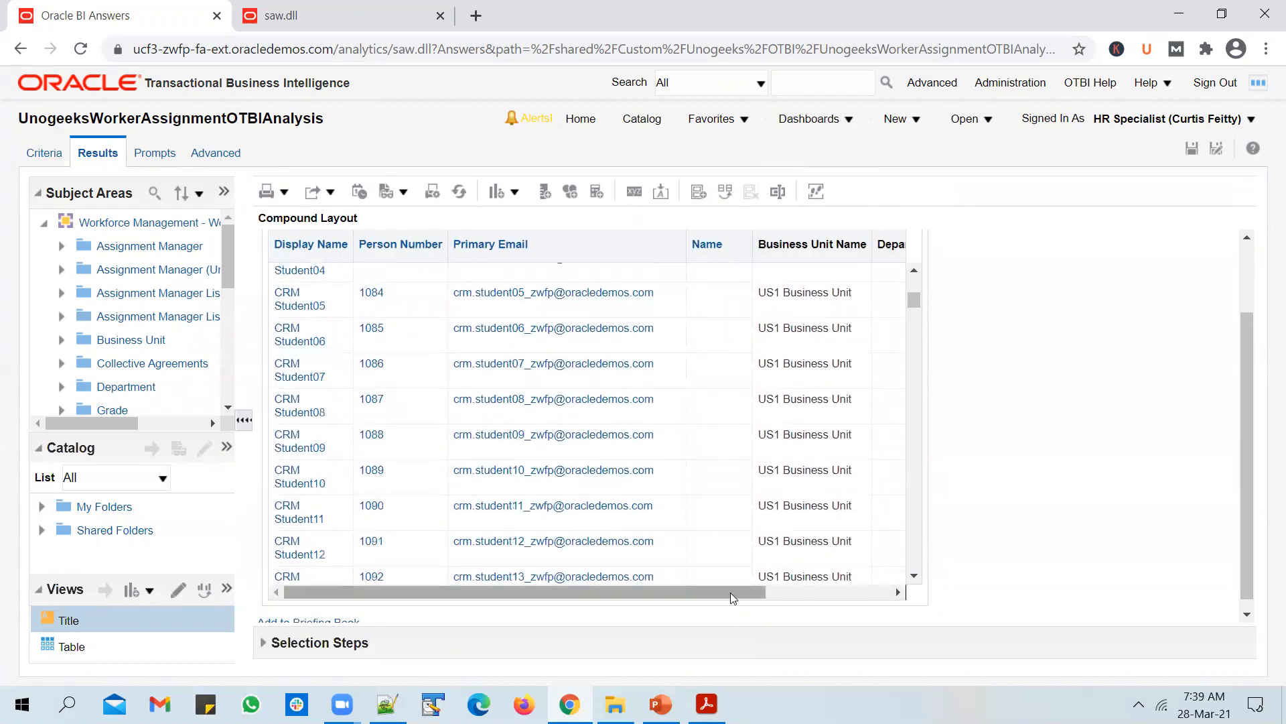
pyautogui.moveTo(737, 592); pyautogui.dragTo(859, 593)
pyautogui.scroll(3, 735, 463)
pyautogui.scroll(3, 735, 461)
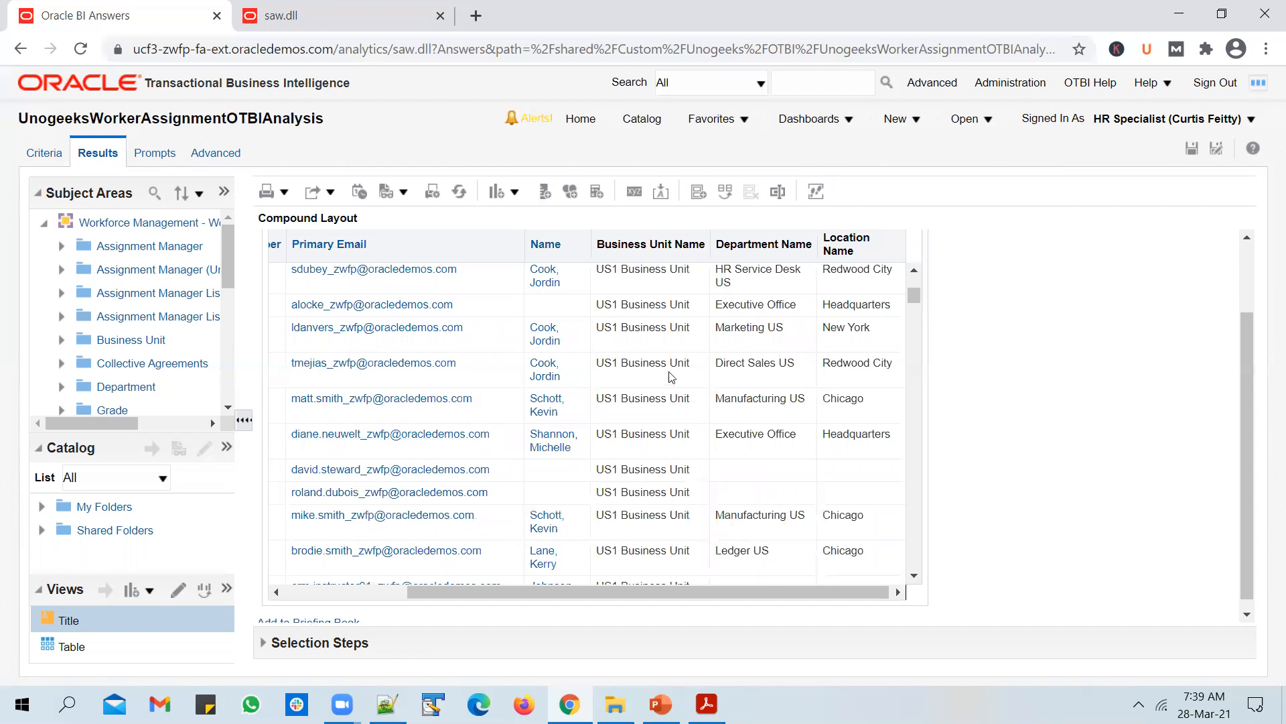
pyautogui.scroll(-15, 672, 378)
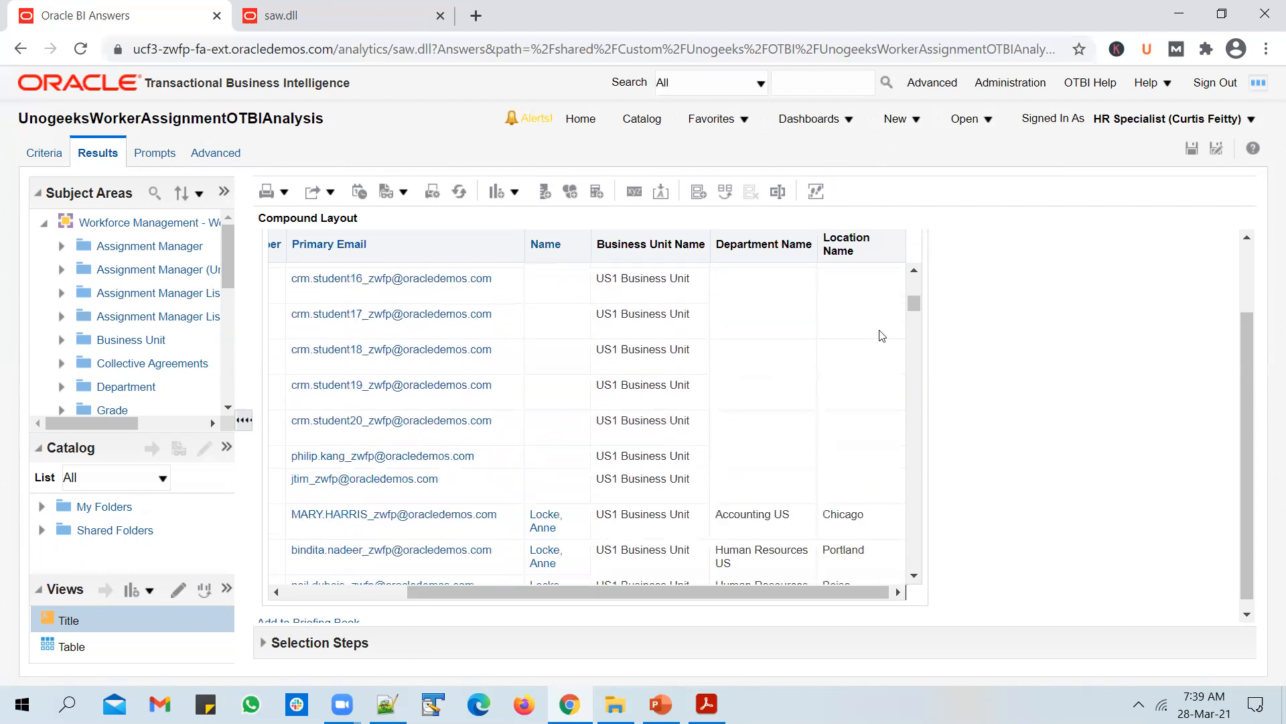
pyautogui.scroll(-3, 883, 335)
pyautogui.moveTo(915, 303); pyautogui.dragTo(914, 324)
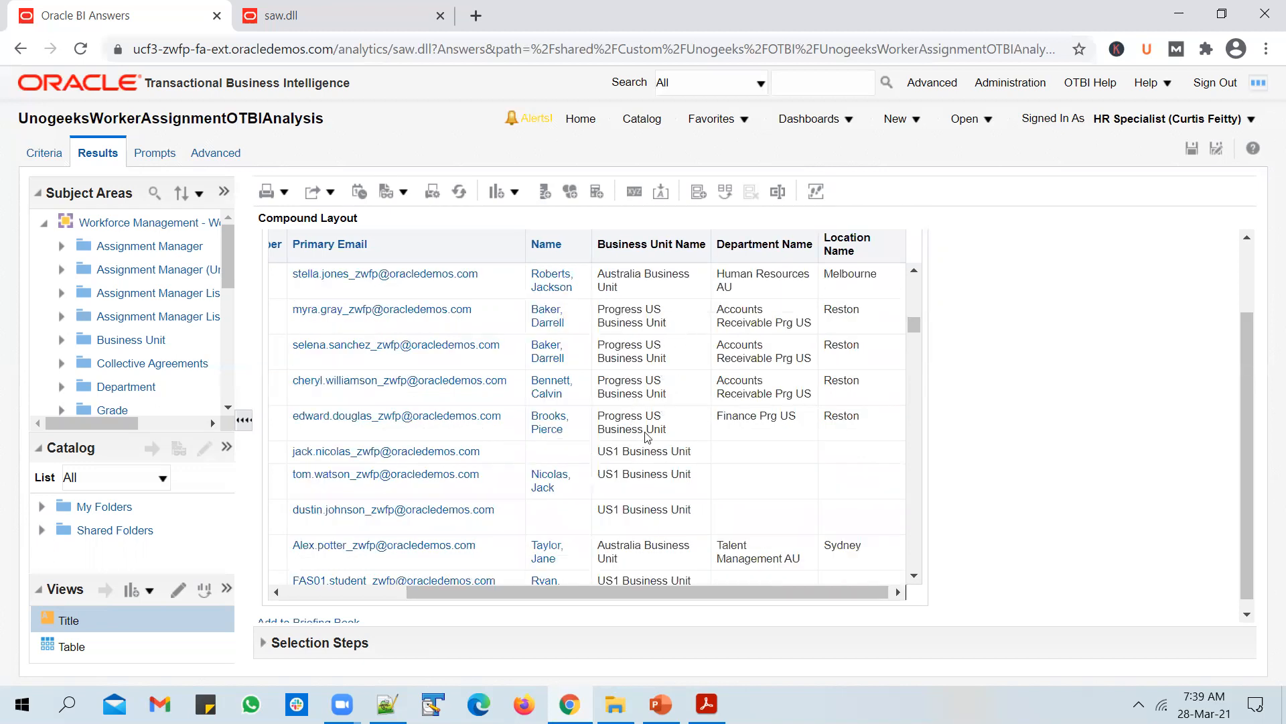
pyautogui.scroll(3, 661, 437)
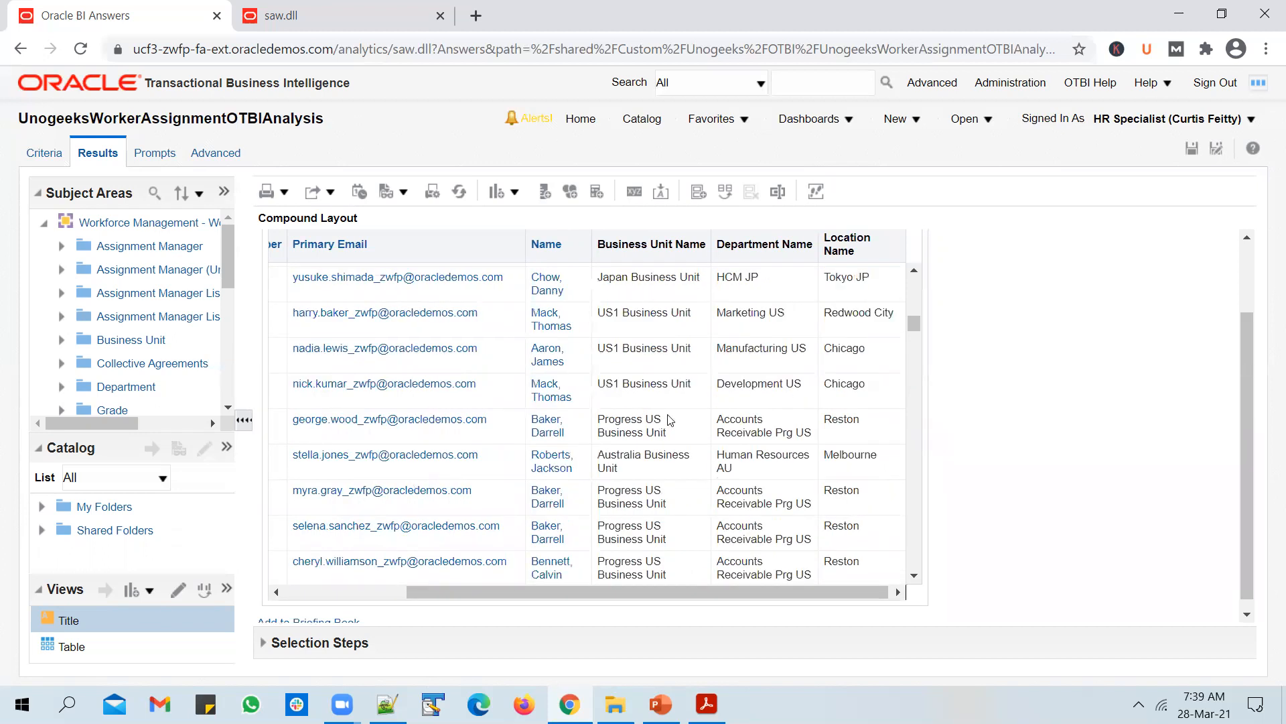
pyautogui.scroll(1, 670, 373)
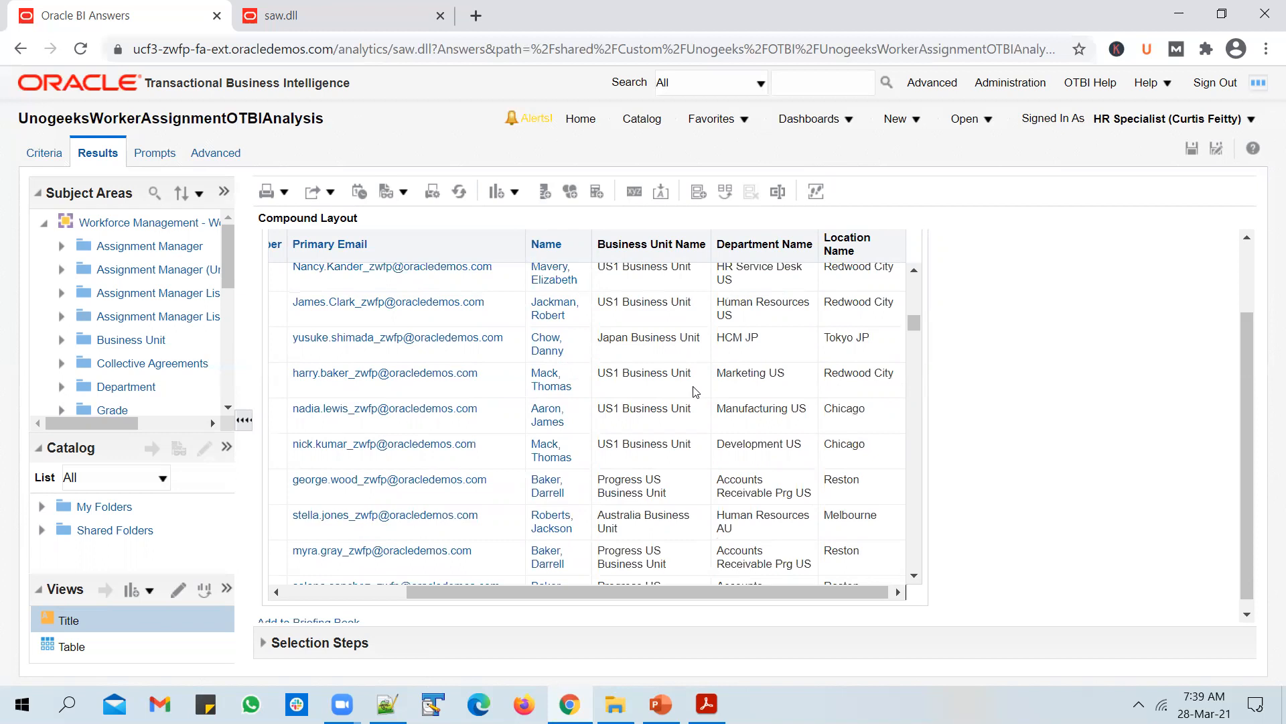
pyautogui.moveTo(704, 343); pyautogui.dragTo(618, 332)
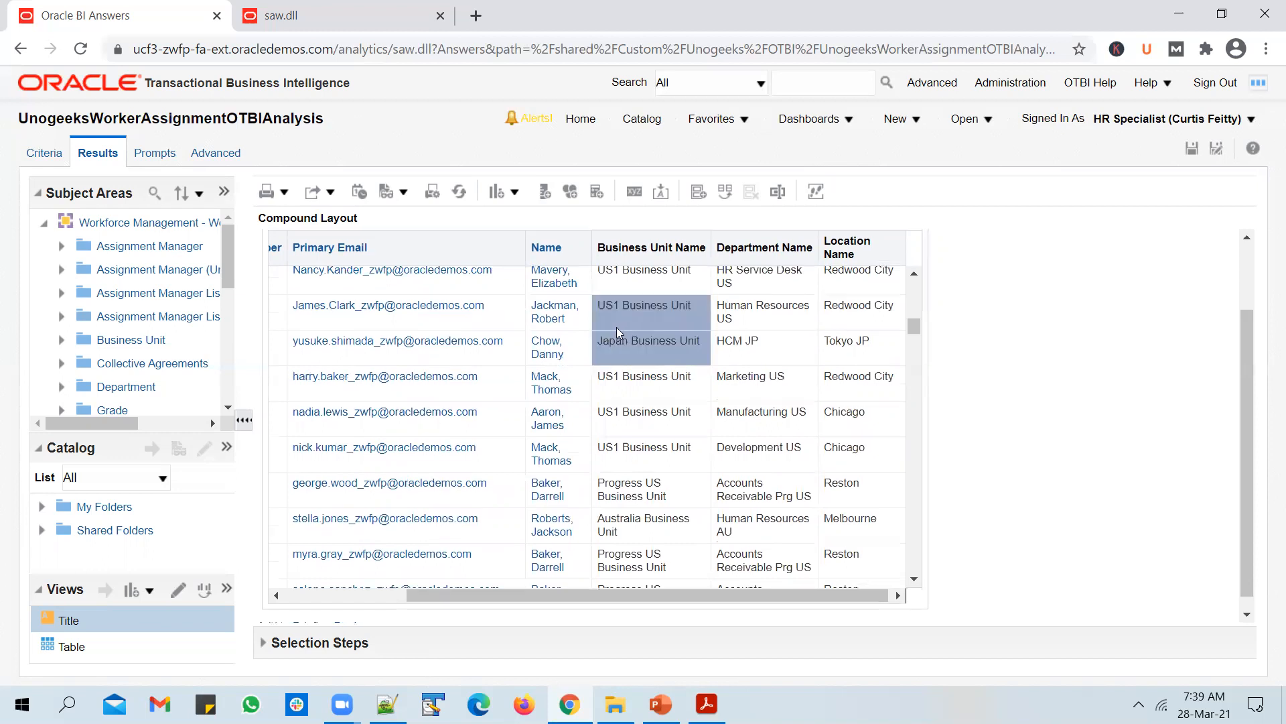
pyautogui.click(625, 351)
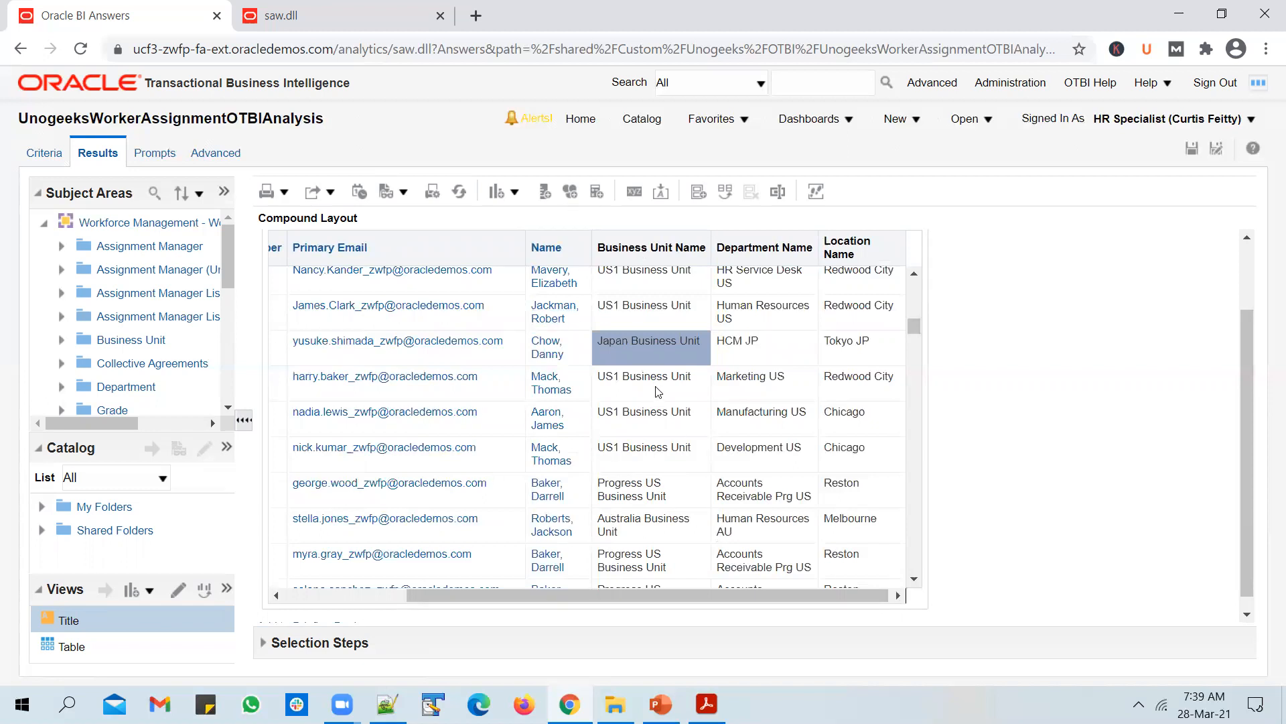
# Step: In the criteria, start an "is equal to / is in" filter on Business Unit Name and select China Business Unit as a value
pyautogui.click(45, 154)
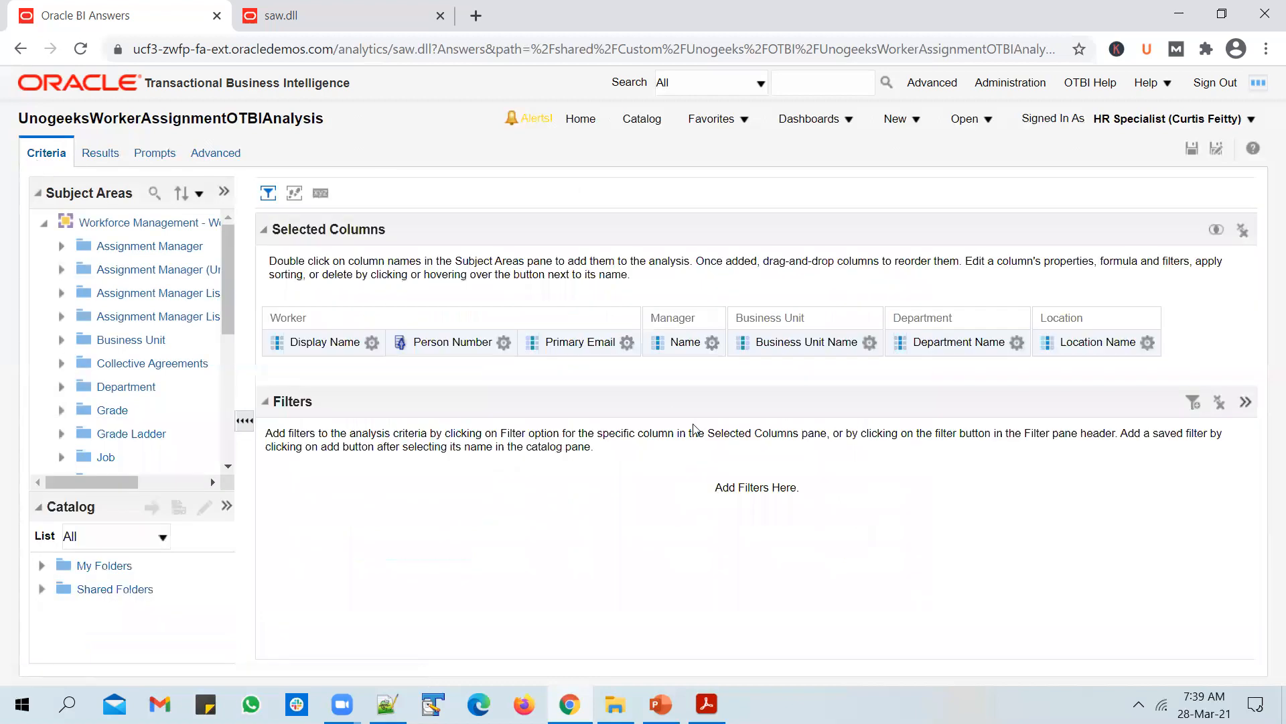
pyautogui.click(869, 343)
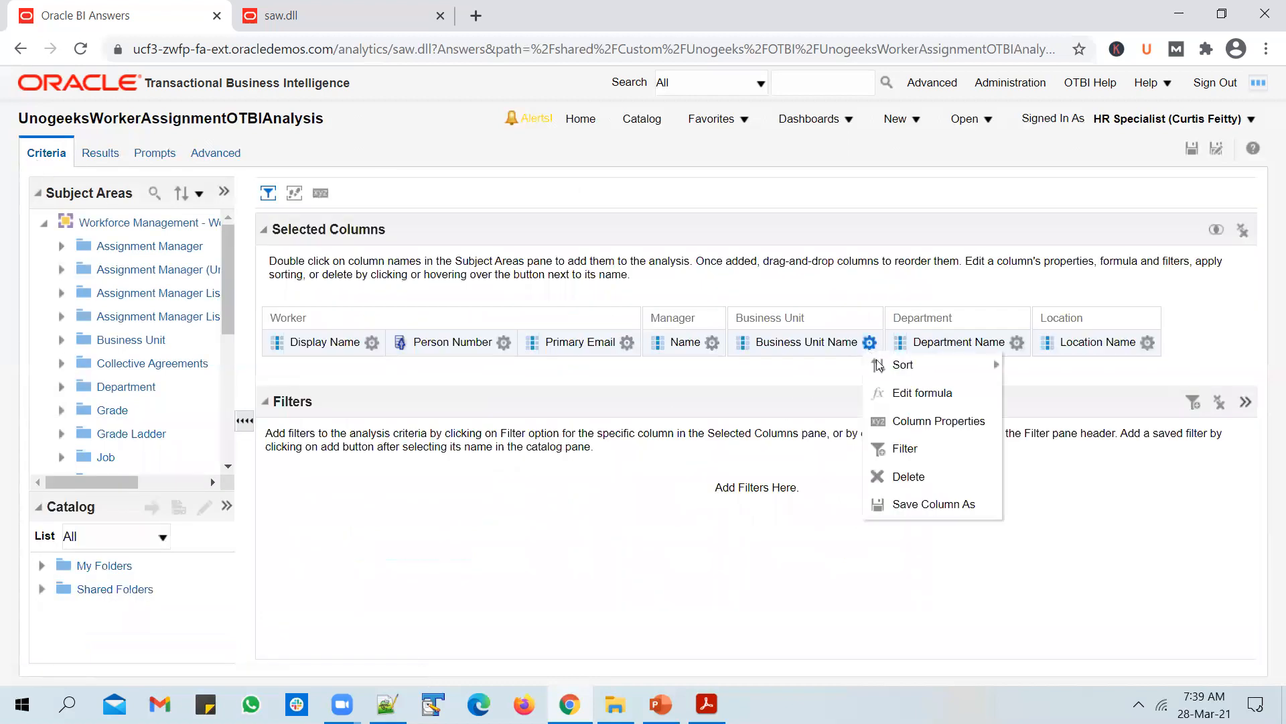
pyautogui.click(904, 449)
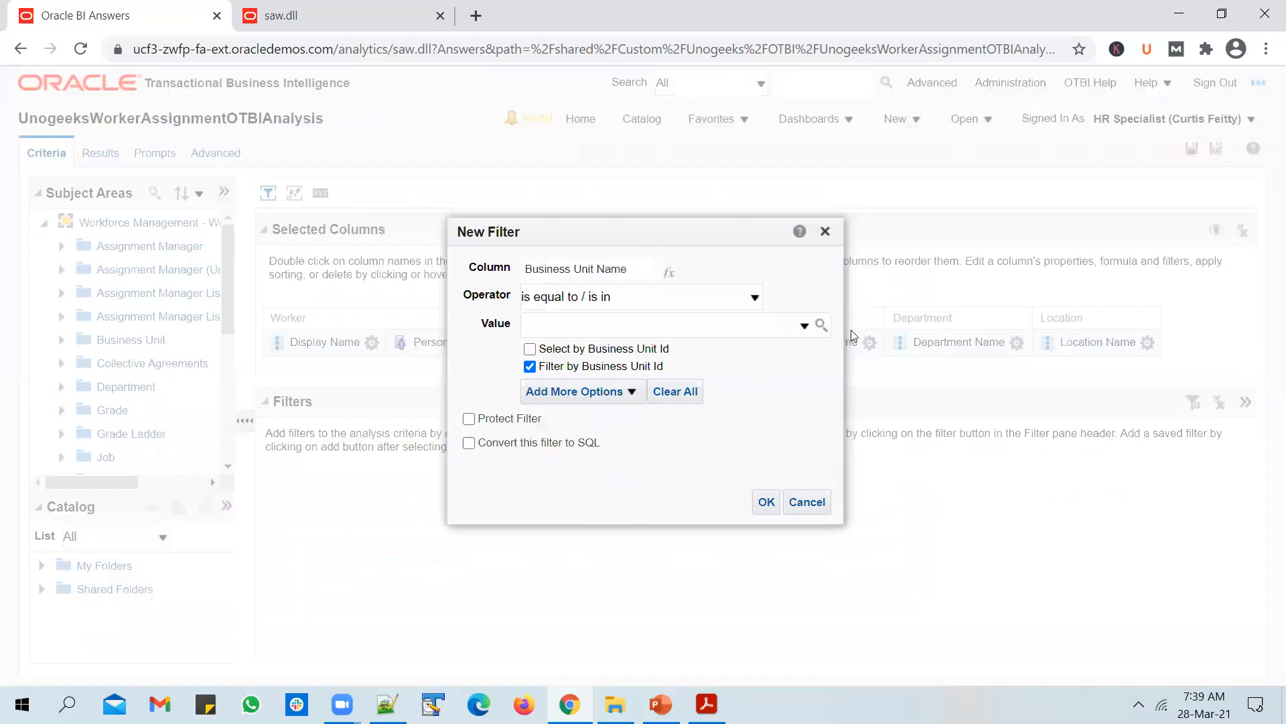
pyautogui.click(820, 328)
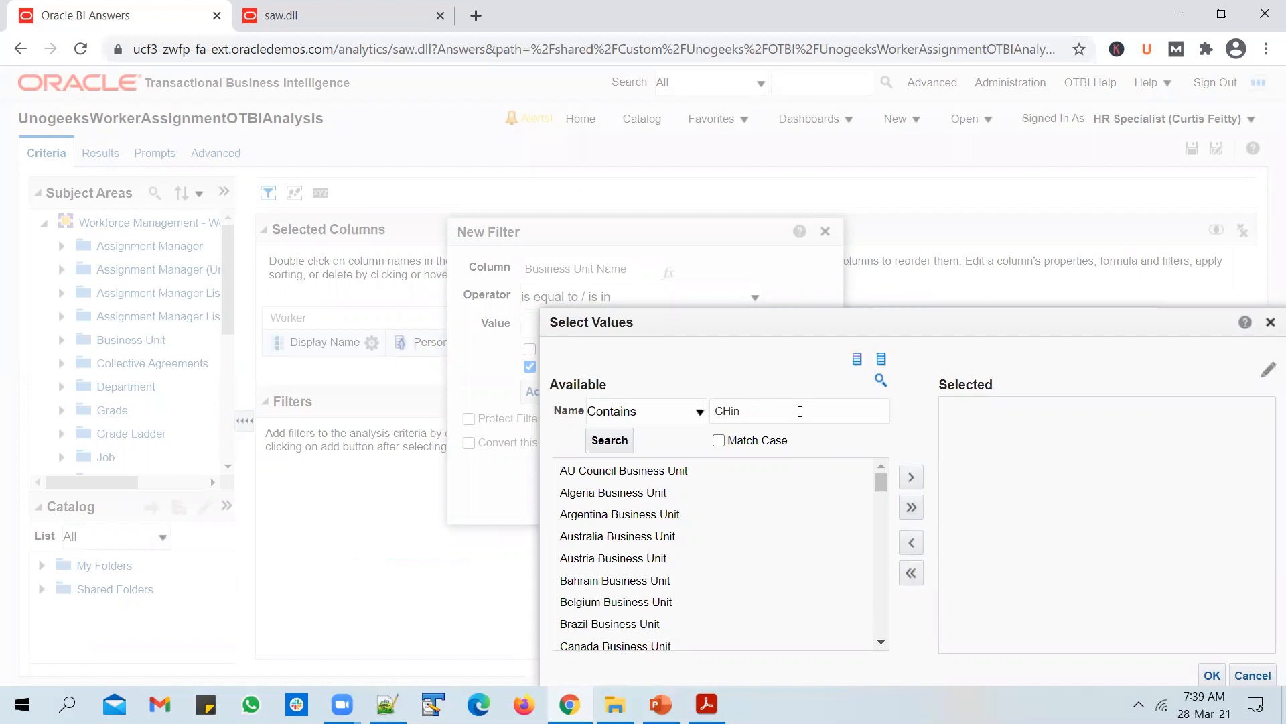
pyautogui.write('China')
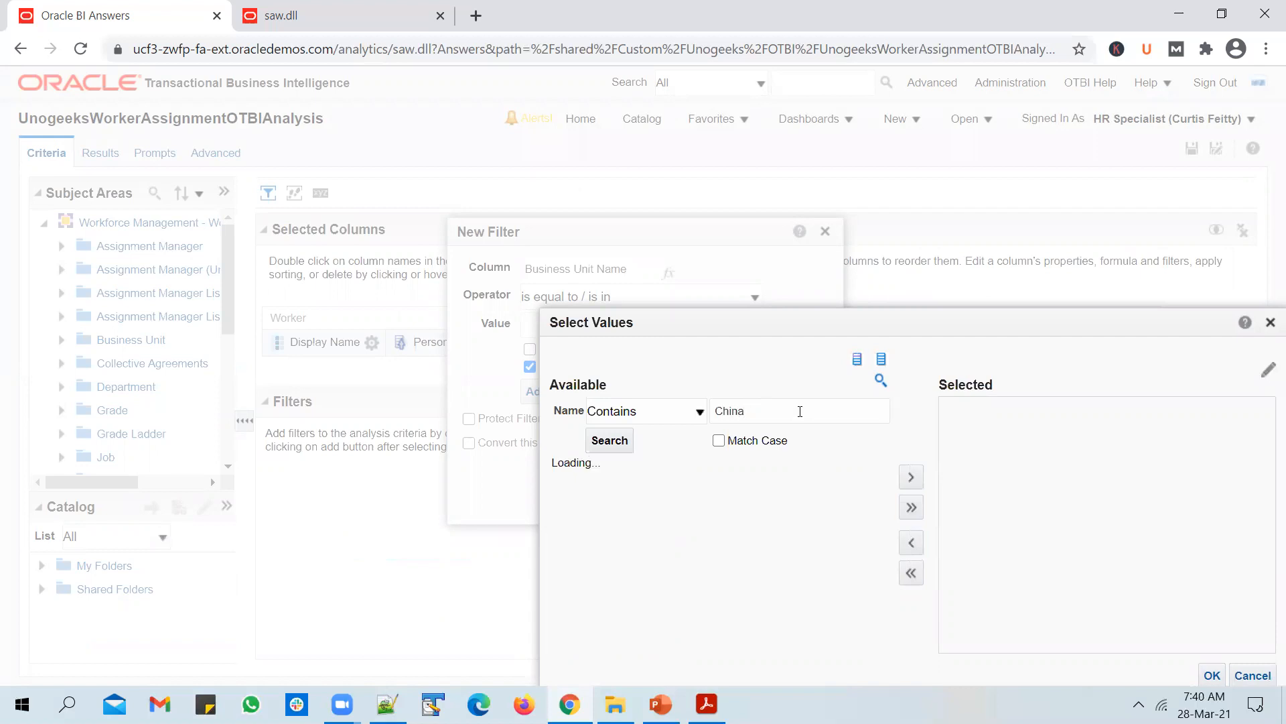
pyautogui.click(823, 469)
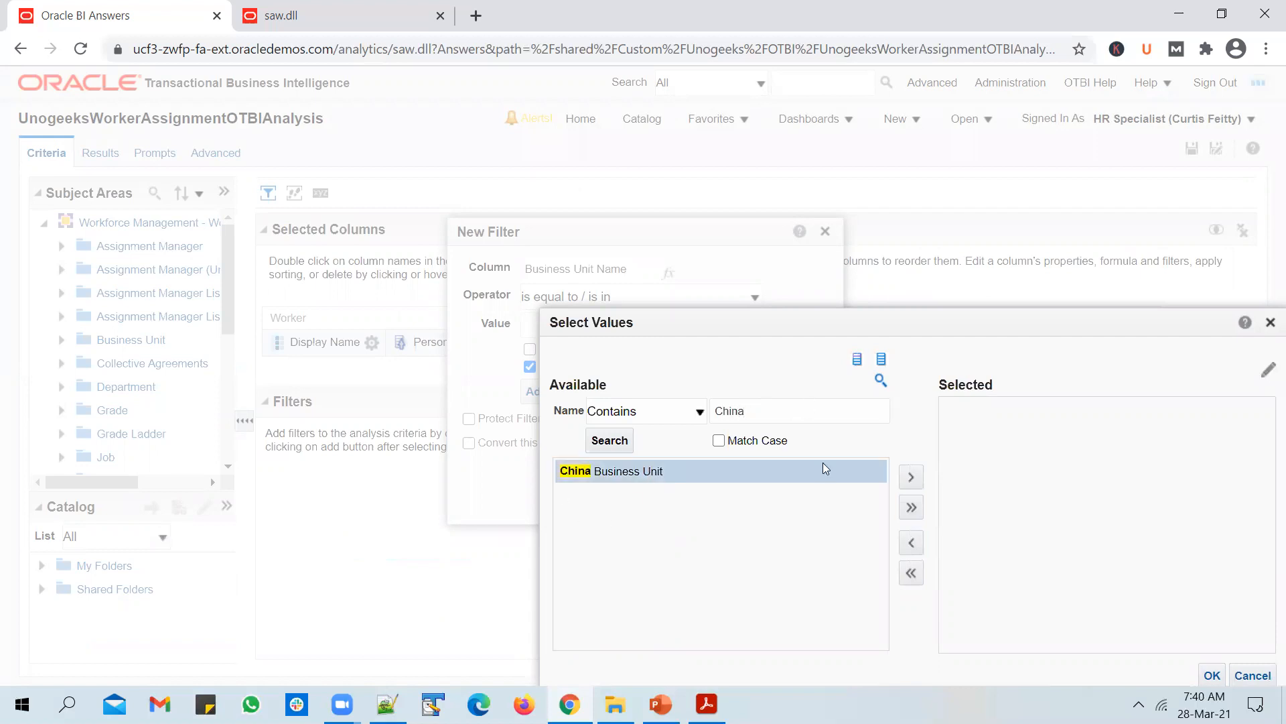
pyautogui.click(913, 479)
# Step: Find and add Japan Business Unit to the selected filter values, and apply the Business Unit Name filter
pyautogui.doubleClick(740, 409)
pyautogui.write('J')
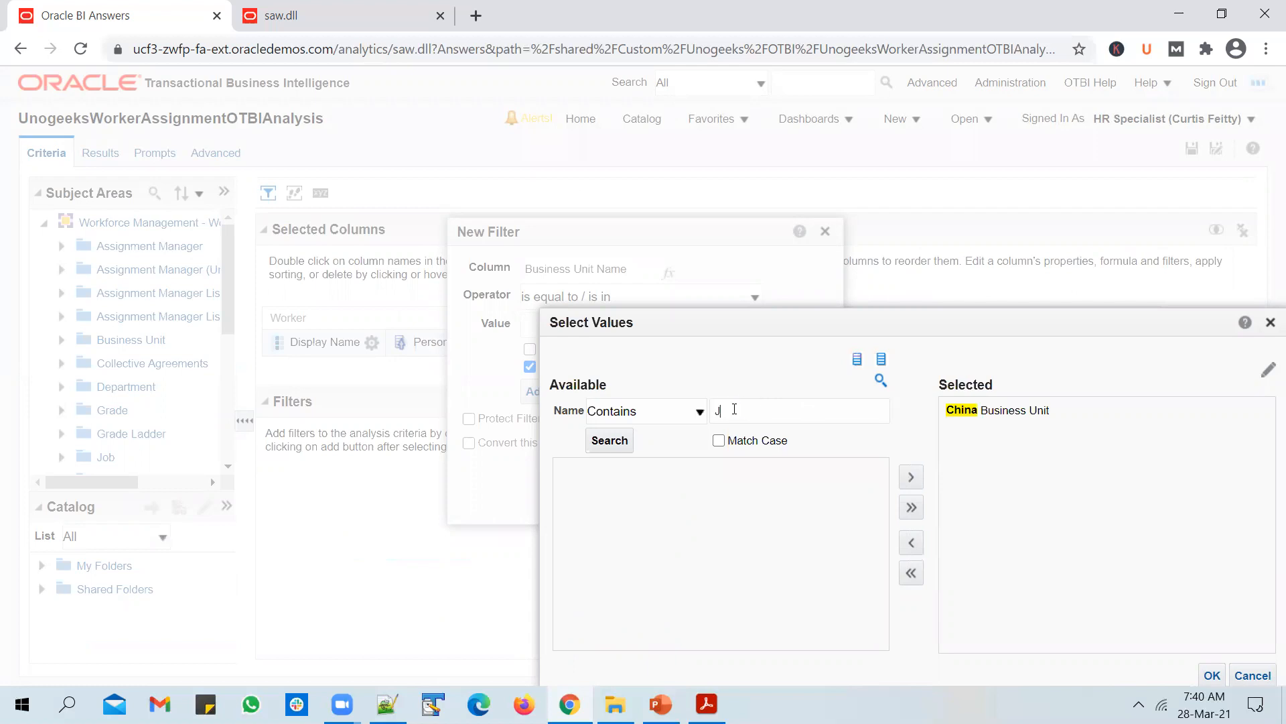
pyautogui.write('apan')
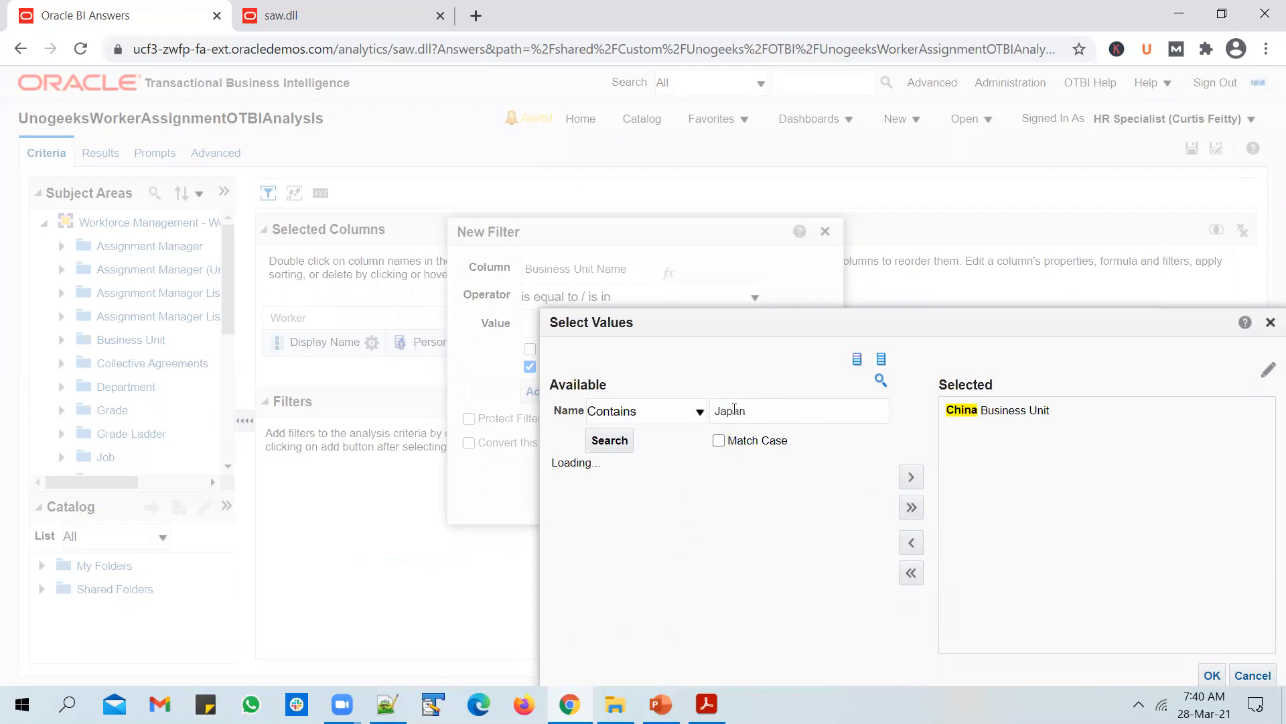
pyautogui.click(638, 471)
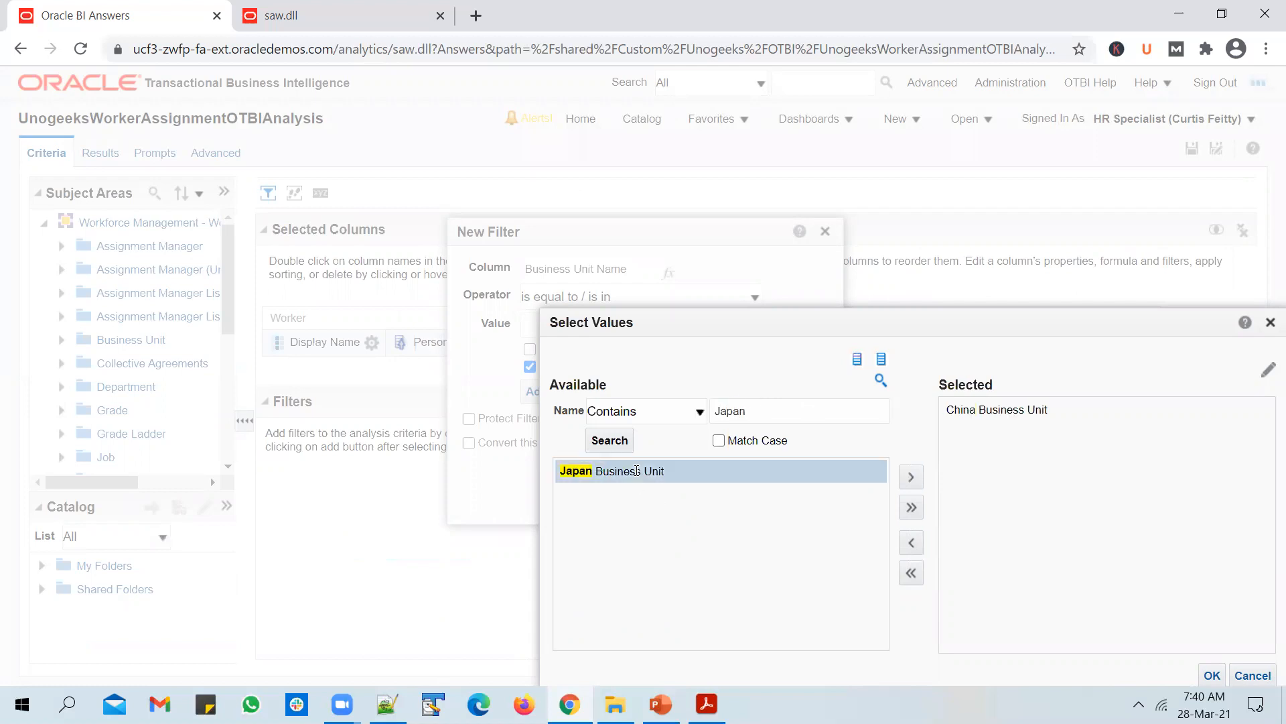
pyautogui.click(920, 484)
pyautogui.click(1213, 675)
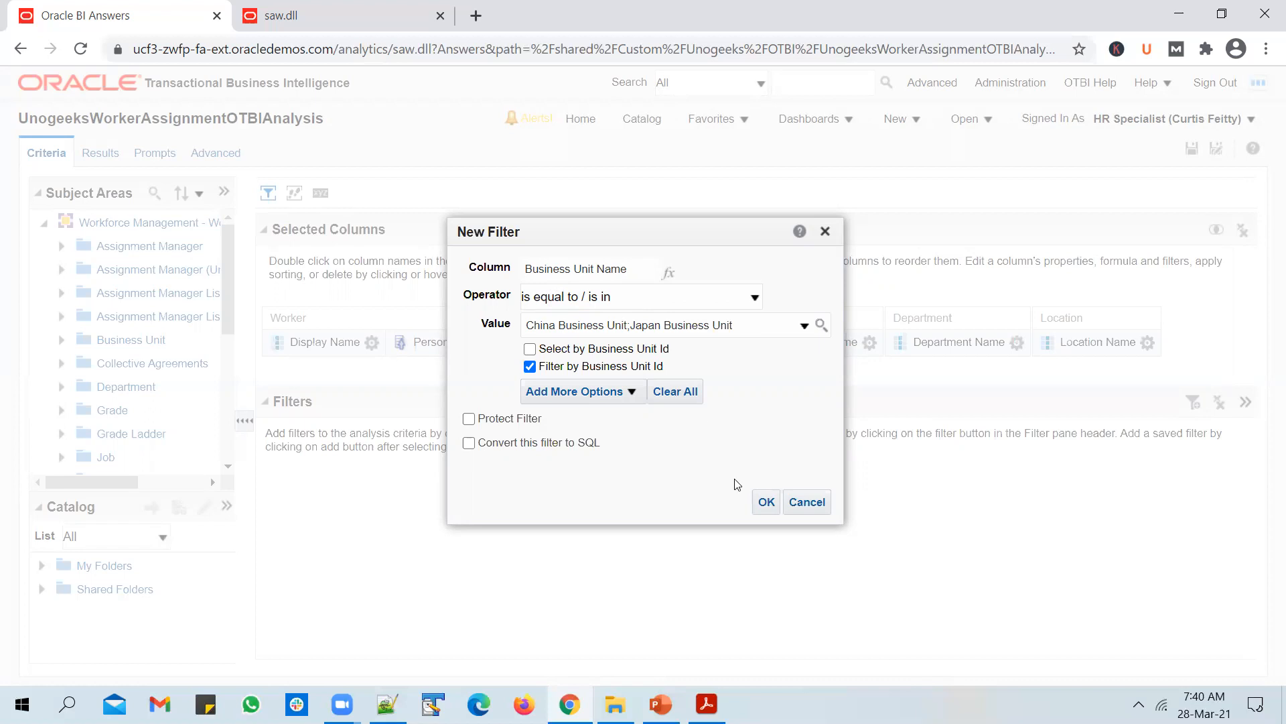
pyautogui.click(767, 502)
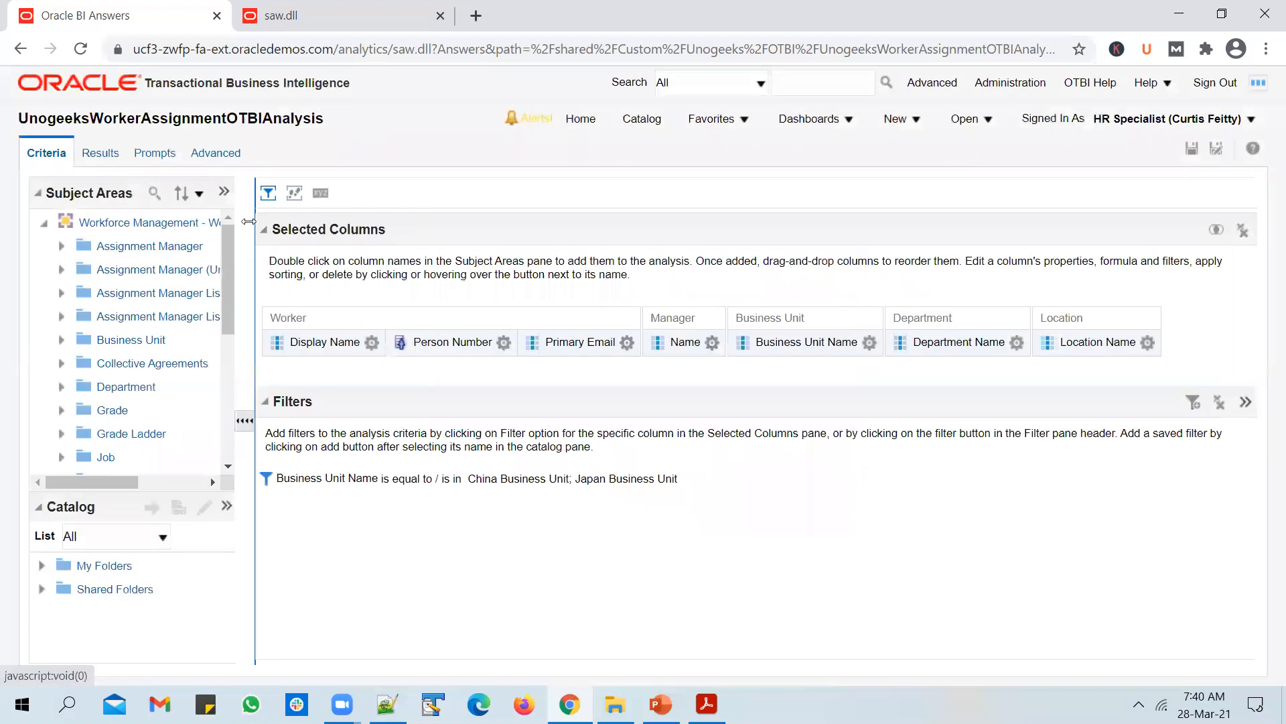
# Step: View the results and check the Business Unit Name of the rows against the China and Japan filter
pyautogui.click(105, 155)
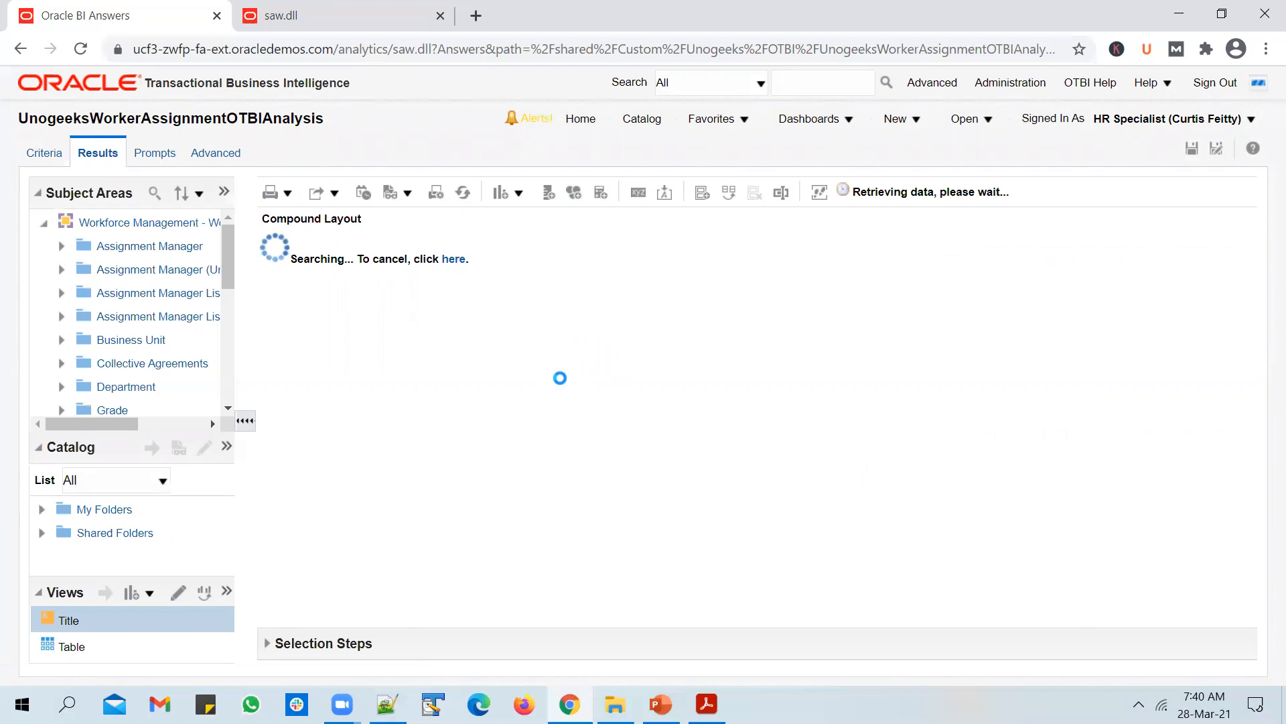
pyautogui.scroll(-8, 831, 473)
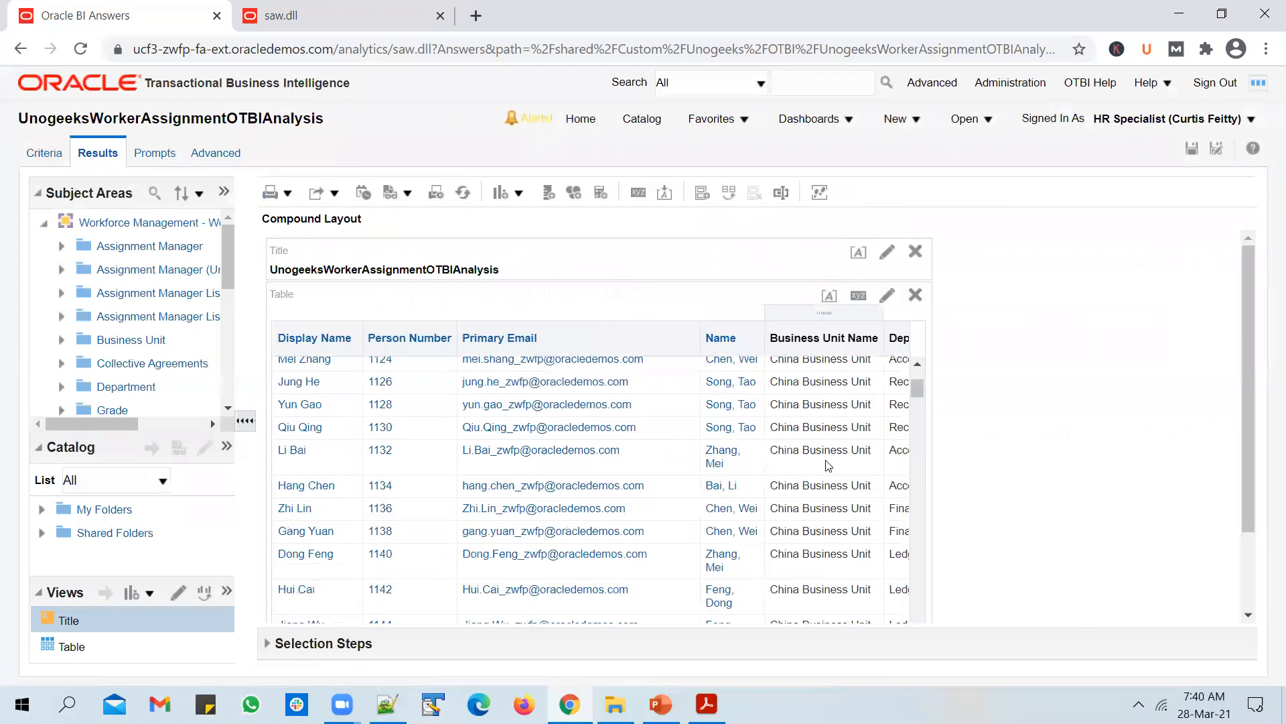
pyautogui.scroll(-5, 829, 476)
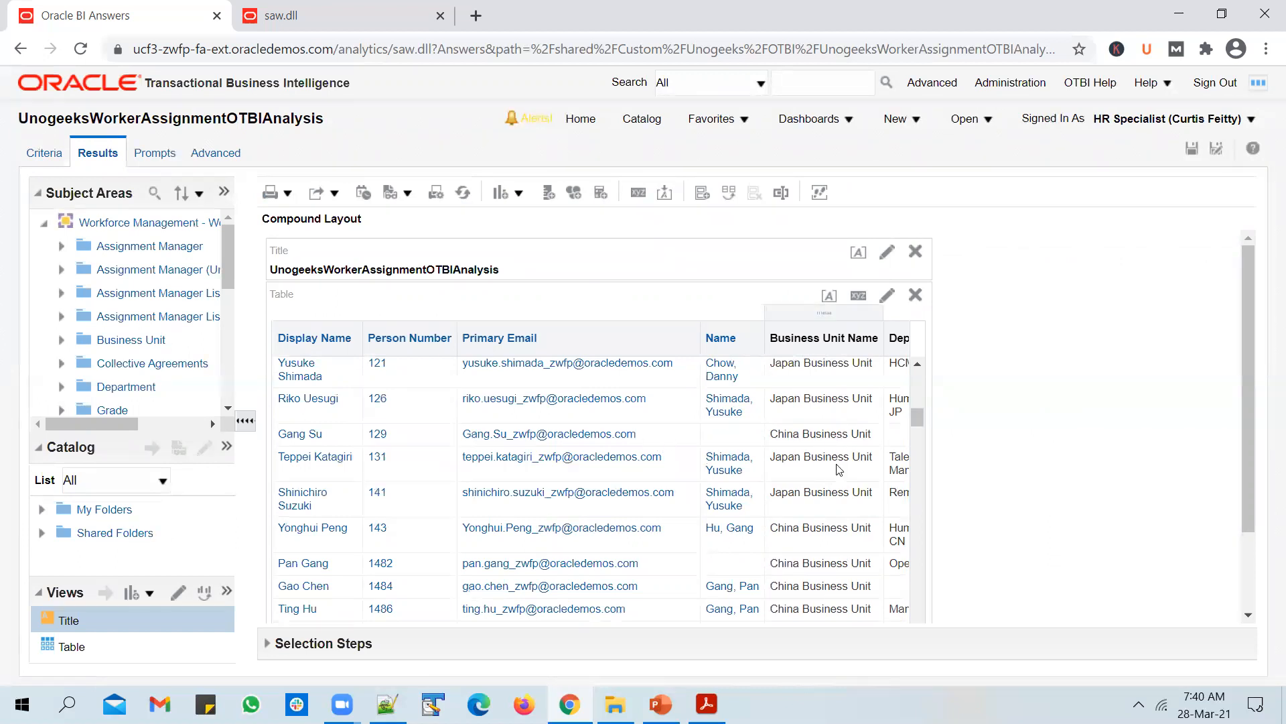
# Step: Change the operator of the Business Unit Name filter in the criteria to "is not equal to / is not in"
pyautogui.click(45, 152)
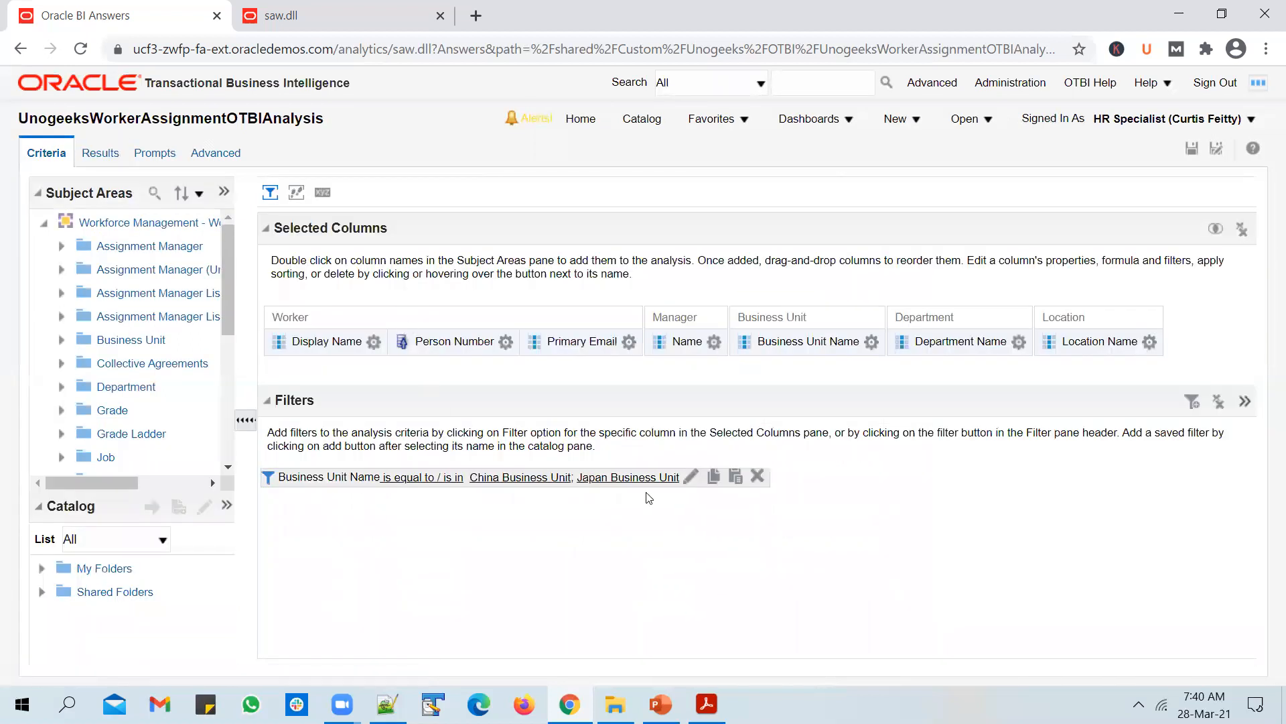
pyautogui.click(688, 478)
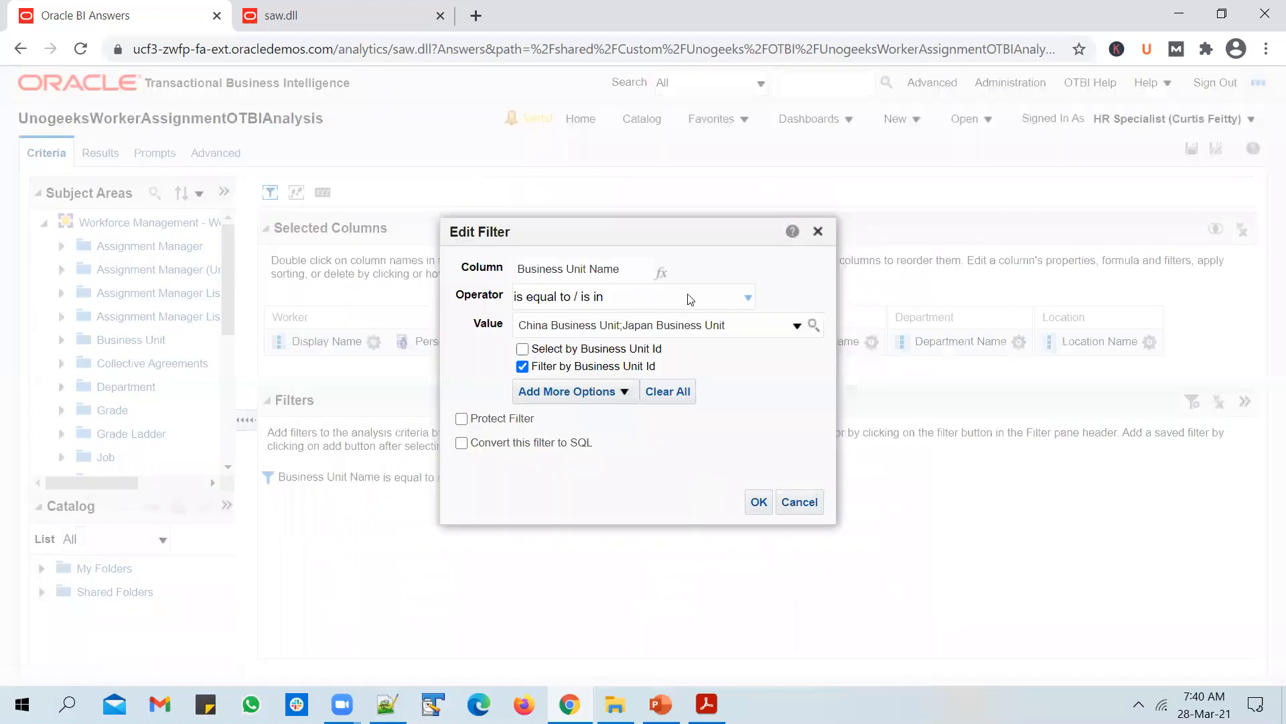
pyautogui.click(607, 304)
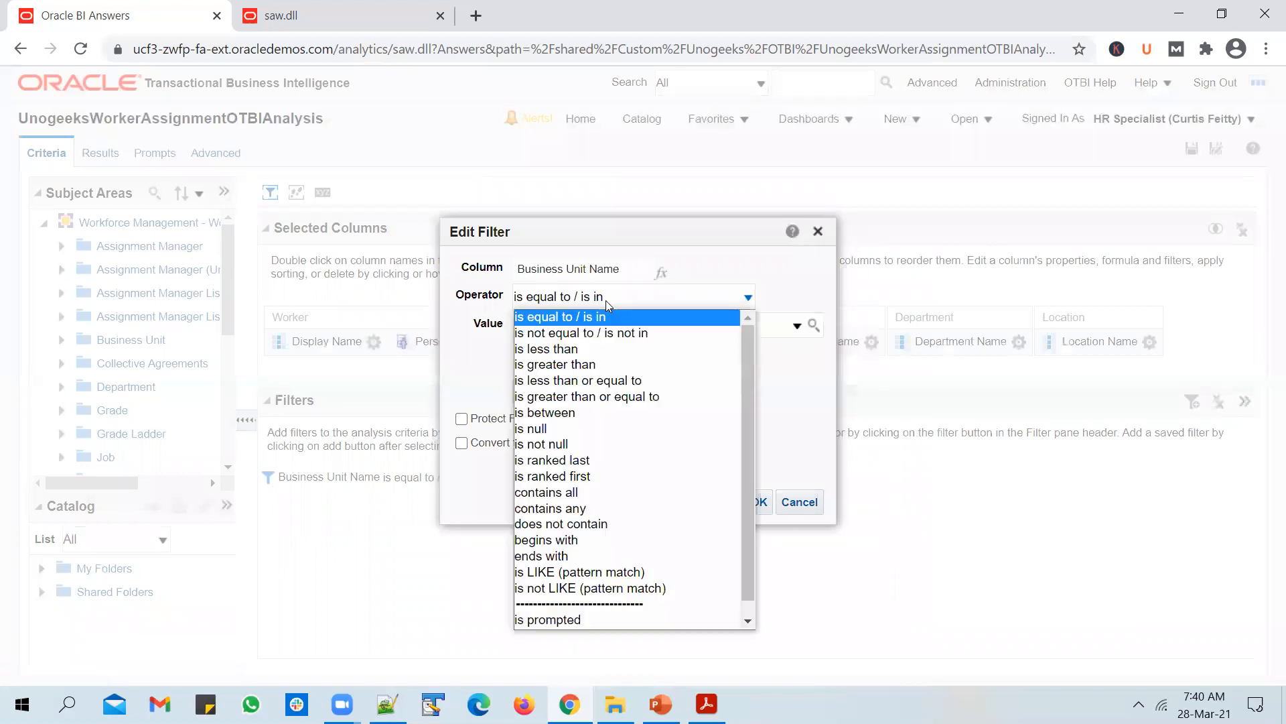
pyautogui.click(606, 330)
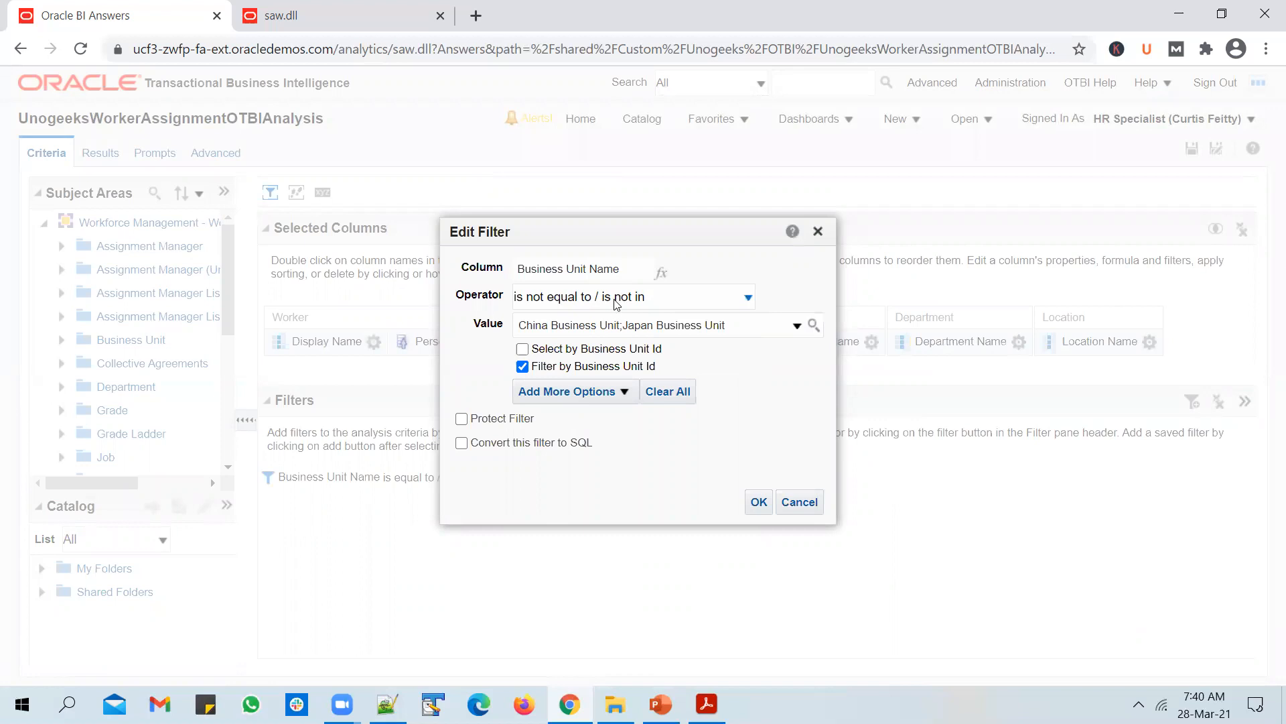
pyautogui.click(759, 502)
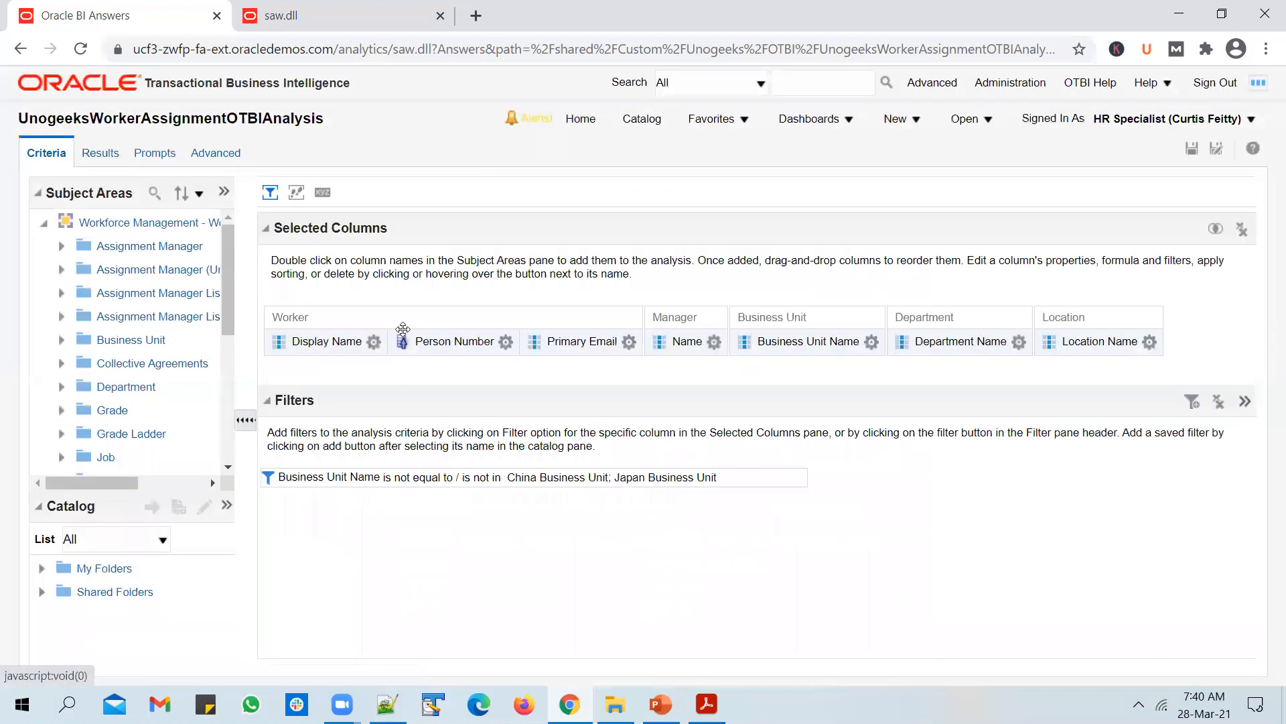
# Step: View the results and check the business unit, department and location columns against the filter excluding China and Japan
pyautogui.click(100, 153)
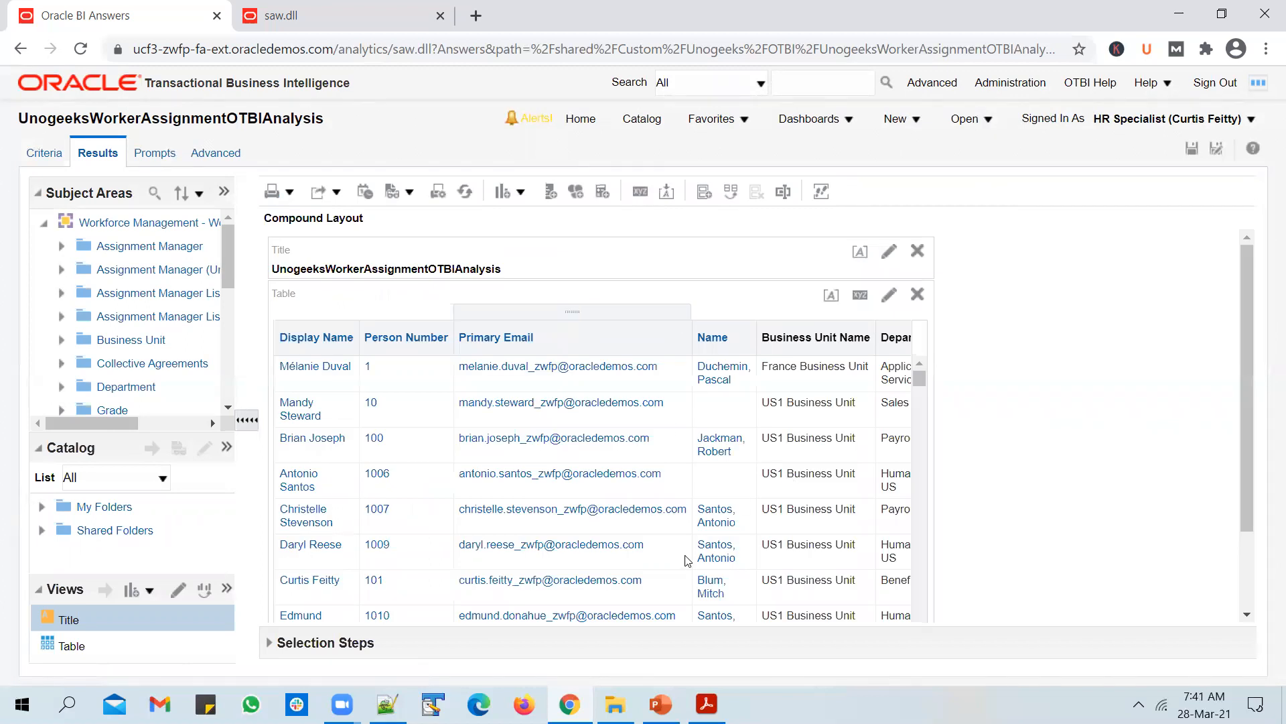
pyautogui.scroll(-1, 686, 560)
pyautogui.scroll(-3, 1072, 482)
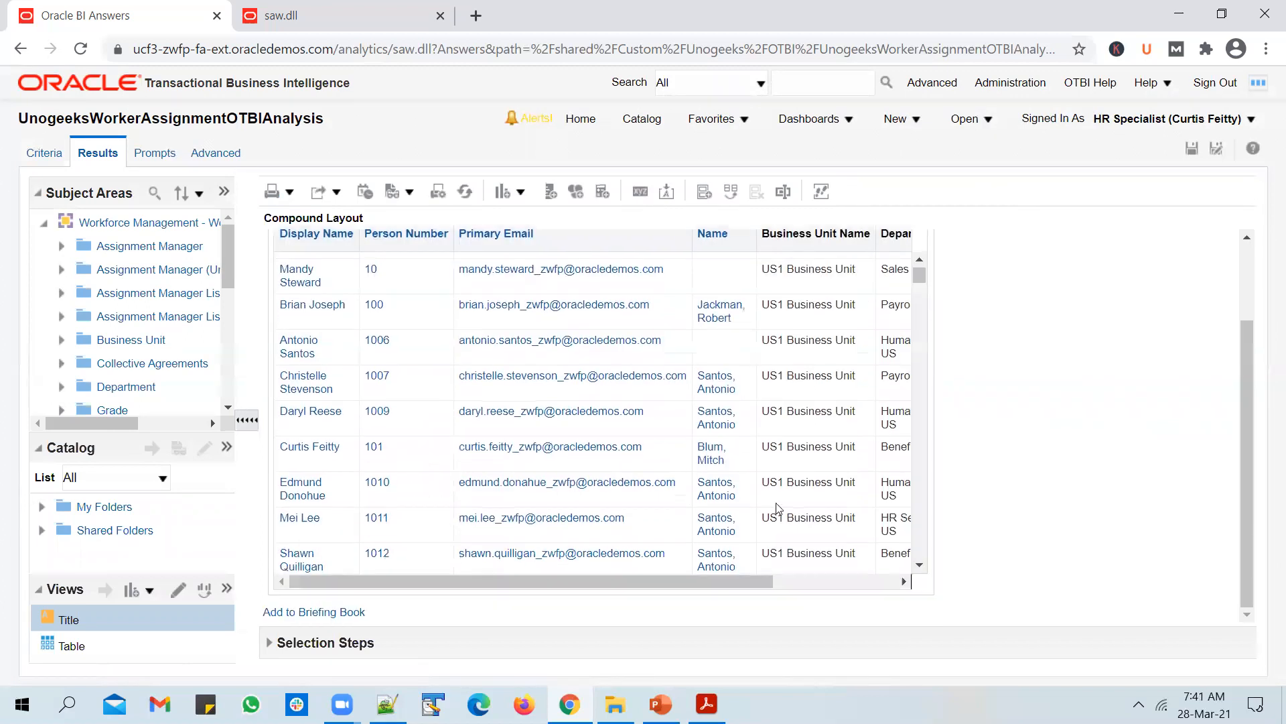
pyautogui.scroll(-7, 787, 469)
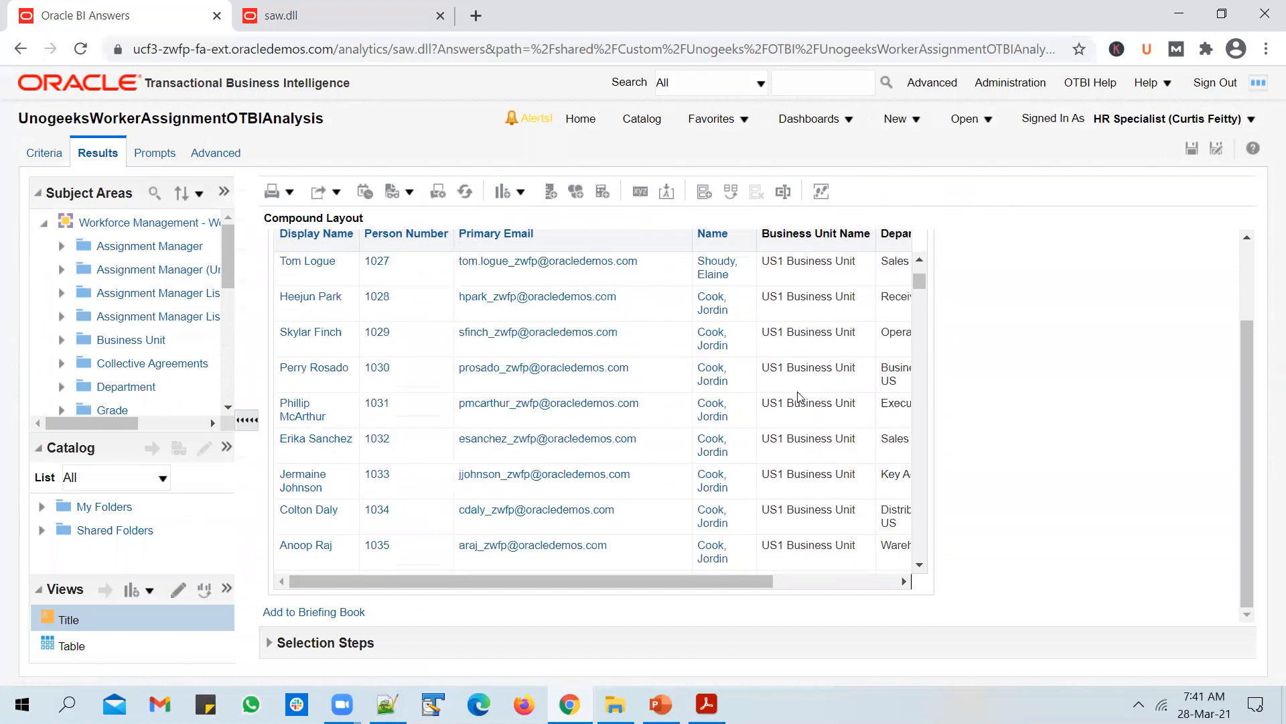
pyautogui.scroll(-3, 794, 376)
pyautogui.scroll(-2, 846, 430)
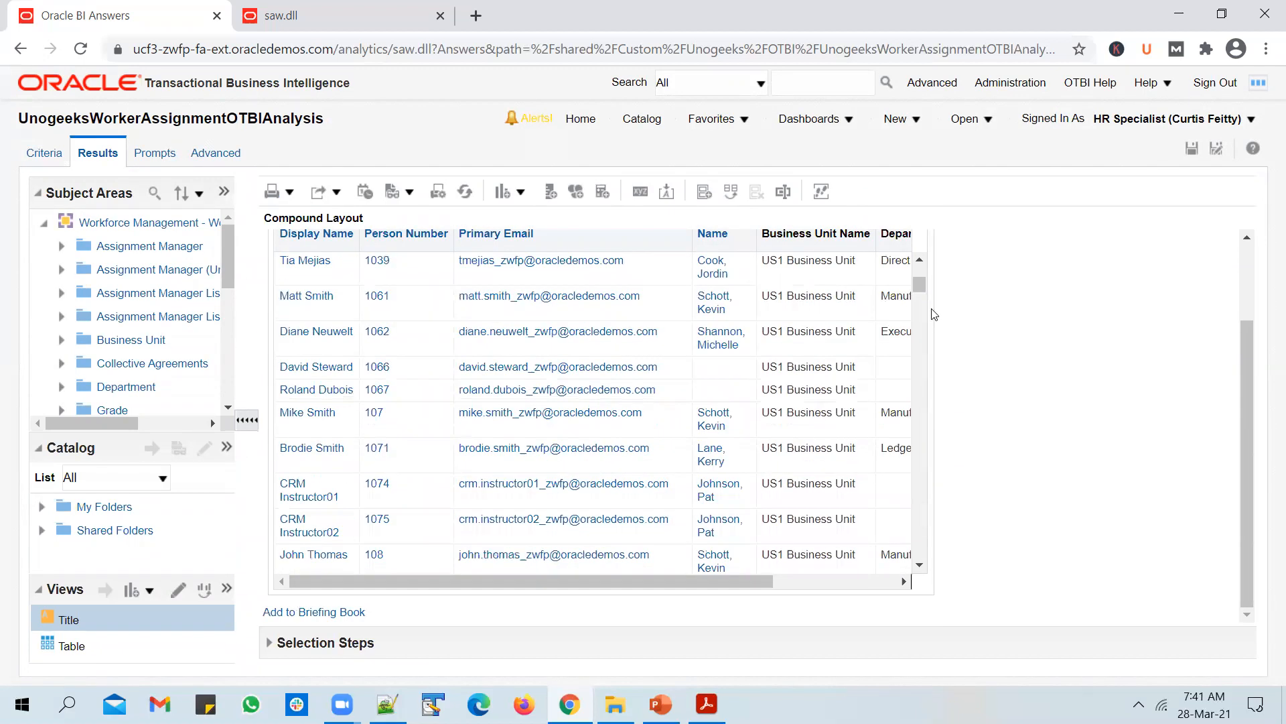
pyautogui.moveTo(920, 286); pyautogui.dragTo(925, 255)
pyautogui.moveTo(745, 582); pyautogui.dragTo(931, 570)
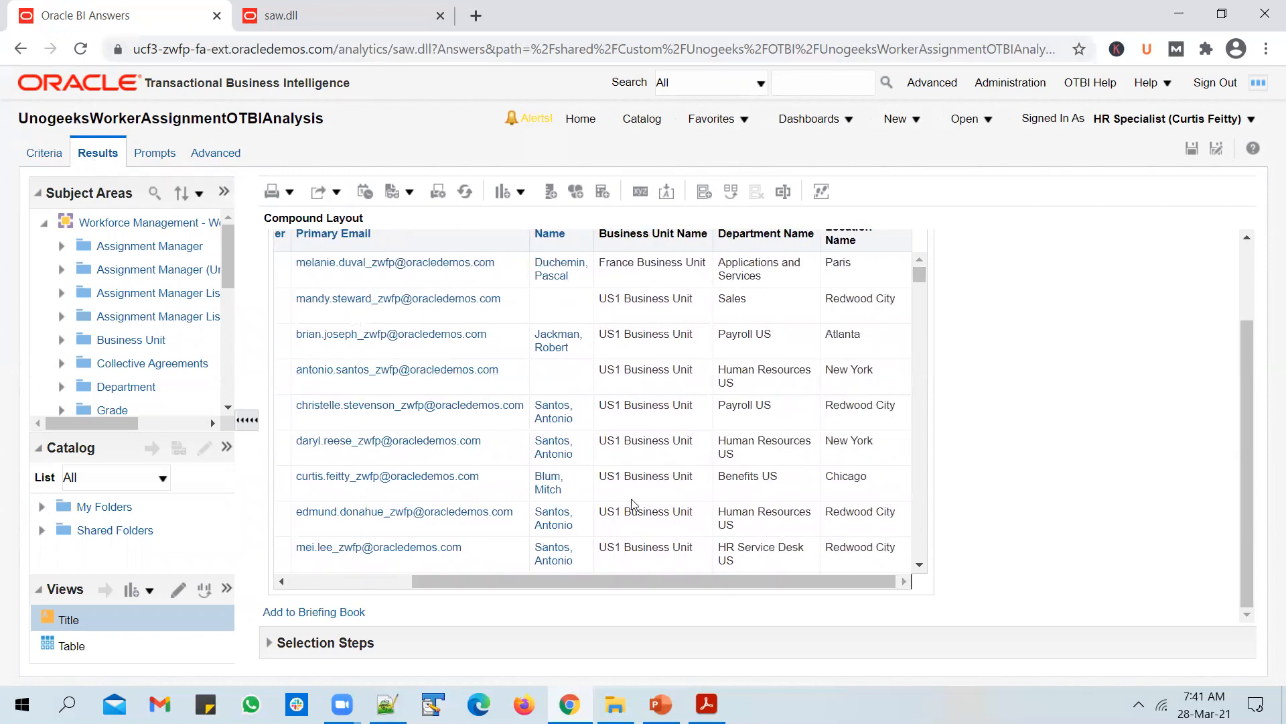
pyautogui.scroll(3, 1251, 461)
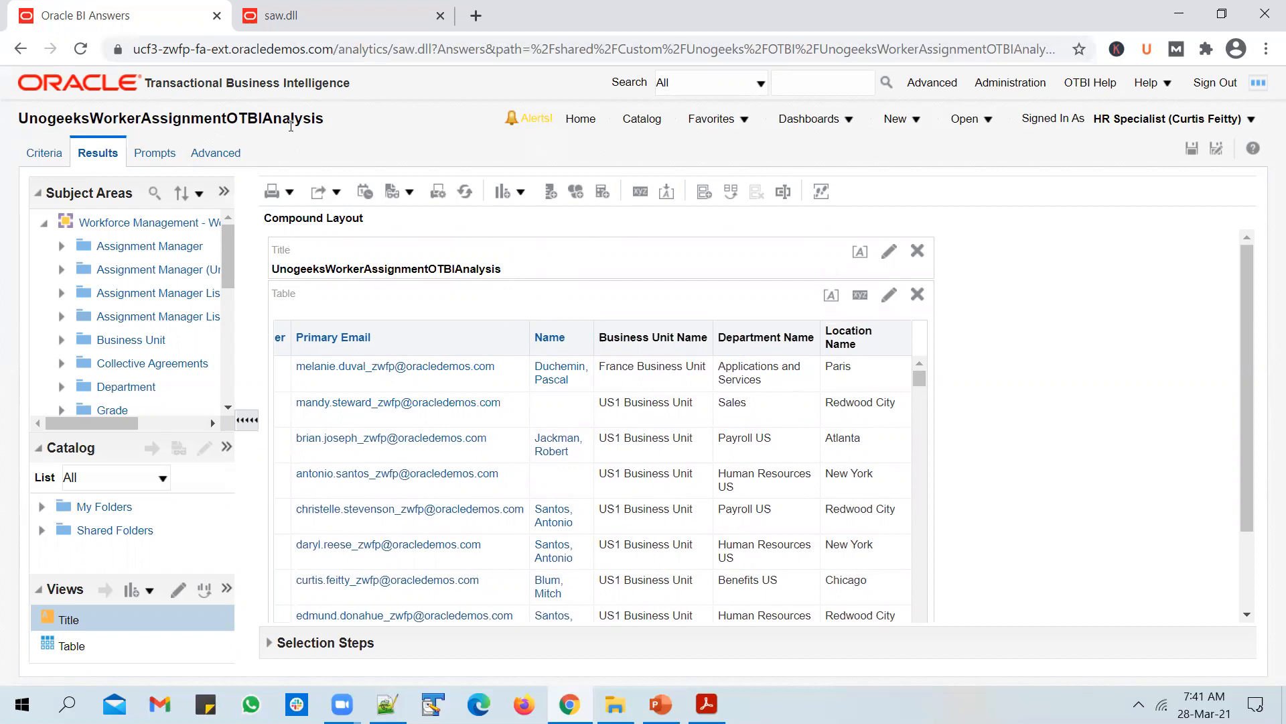
pyautogui.scroll(-1, 755, 523)
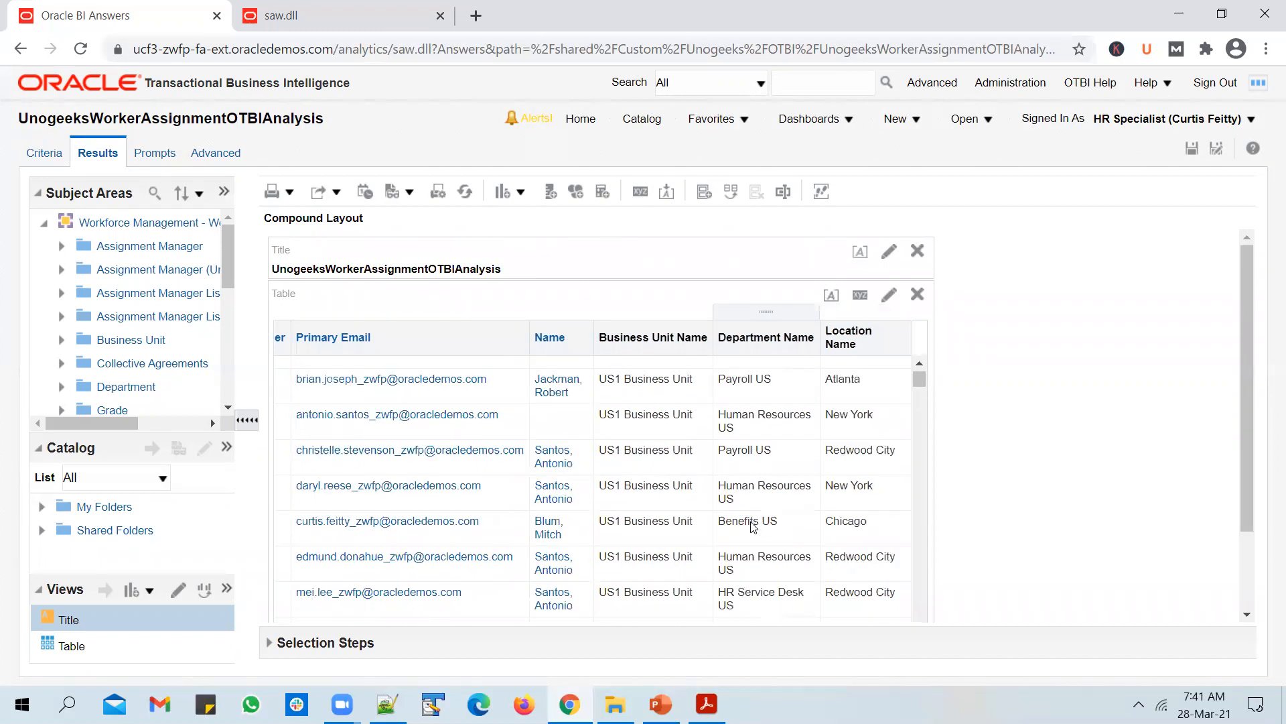
pyautogui.scroll(-1, 753, 528)
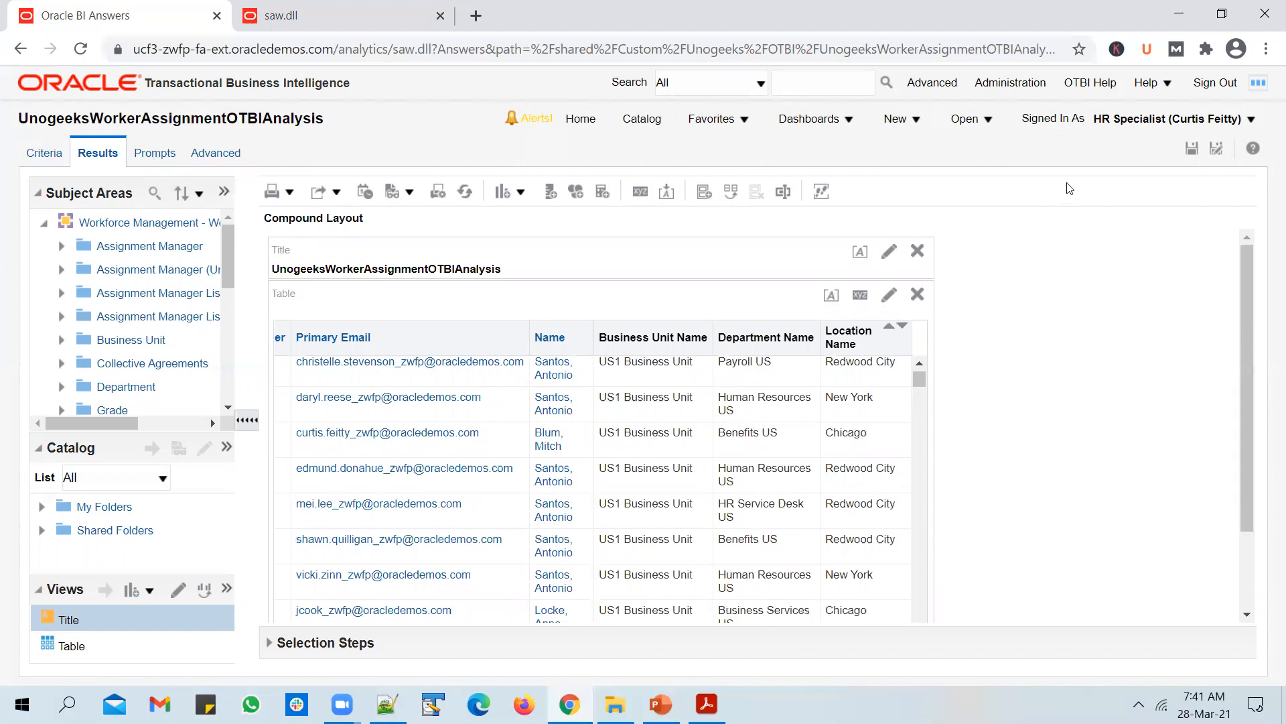
# Step: Save the analysis and open the saved report from the catalog
pyautogui.click(1193, 149)
pyautogui.click(635, 123)
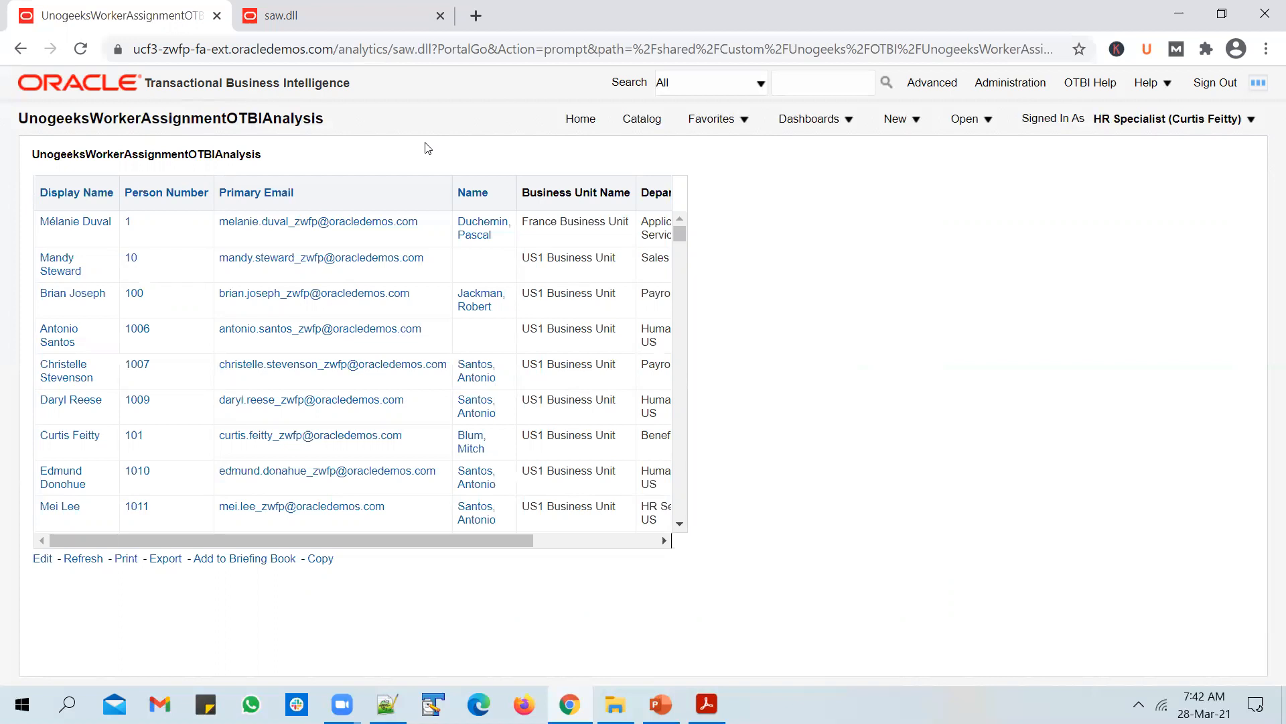
# Step: Edit UnogeeksWorkerAssignmentOTBIAnalysis from the catalog and add a column prompt for Department Name
pyautogui.click(642, 119)
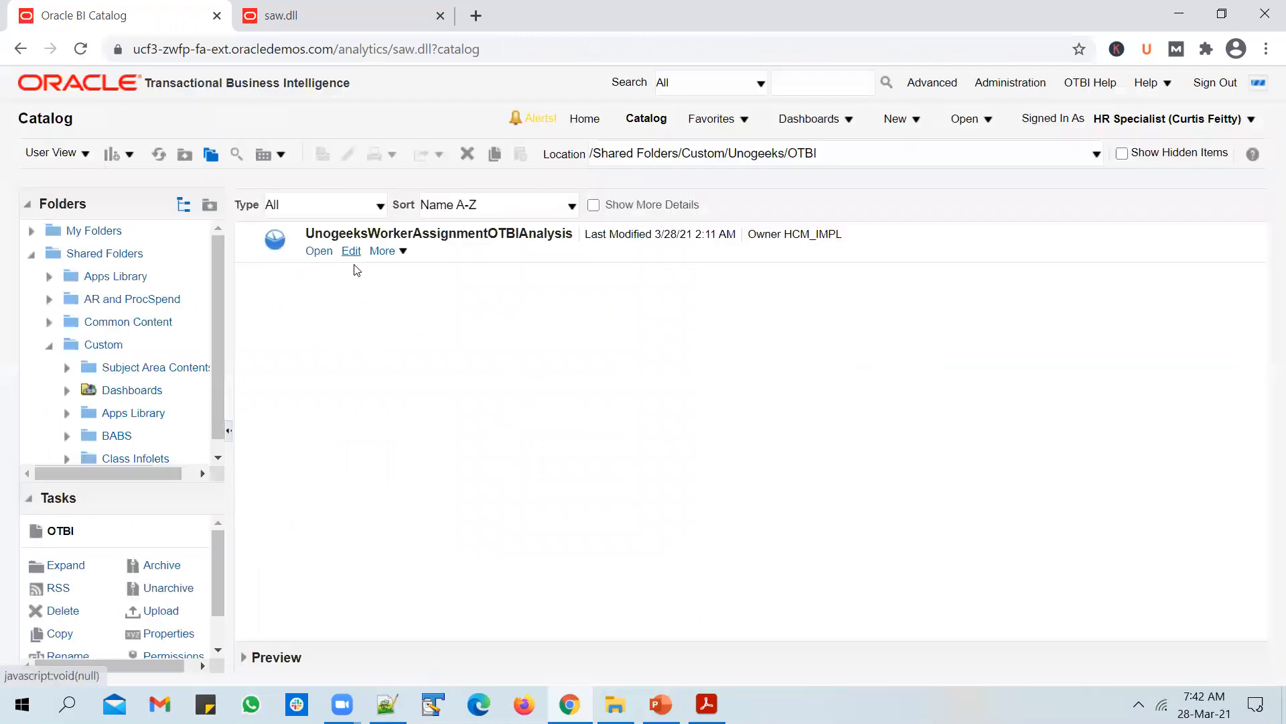
pyautogui.click(352, 251)
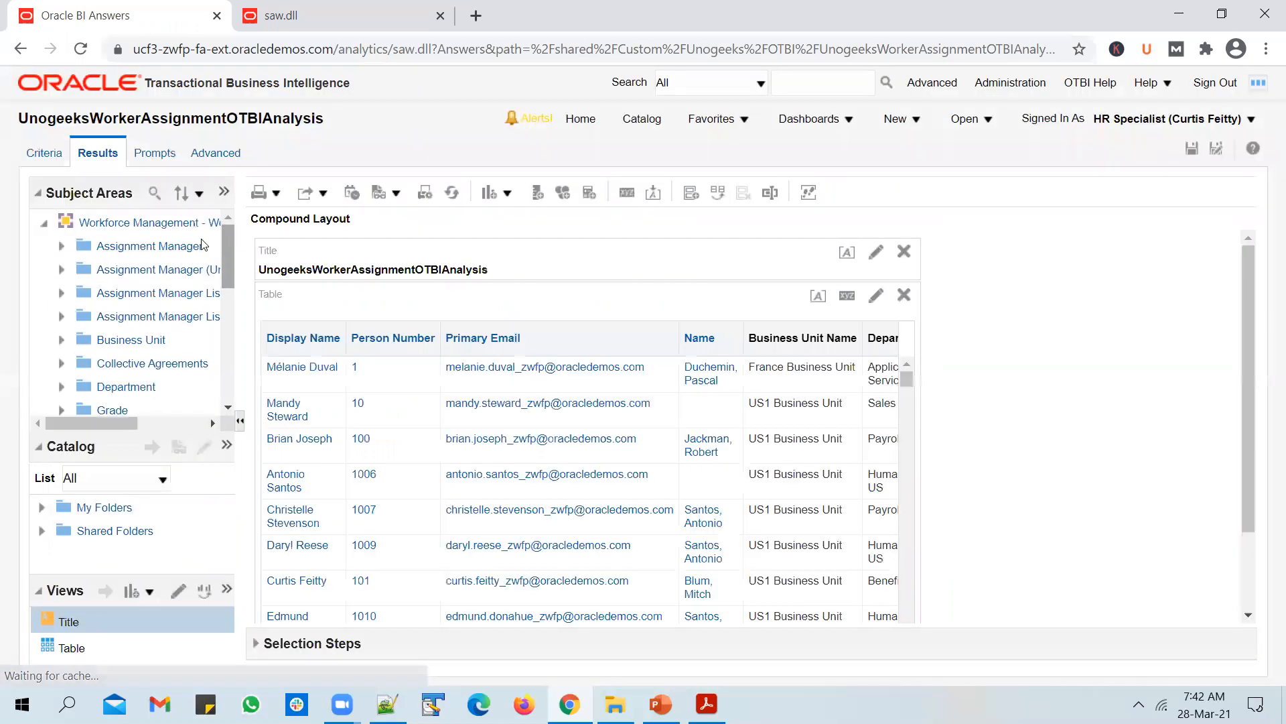
pyautogui.click(153, 152)
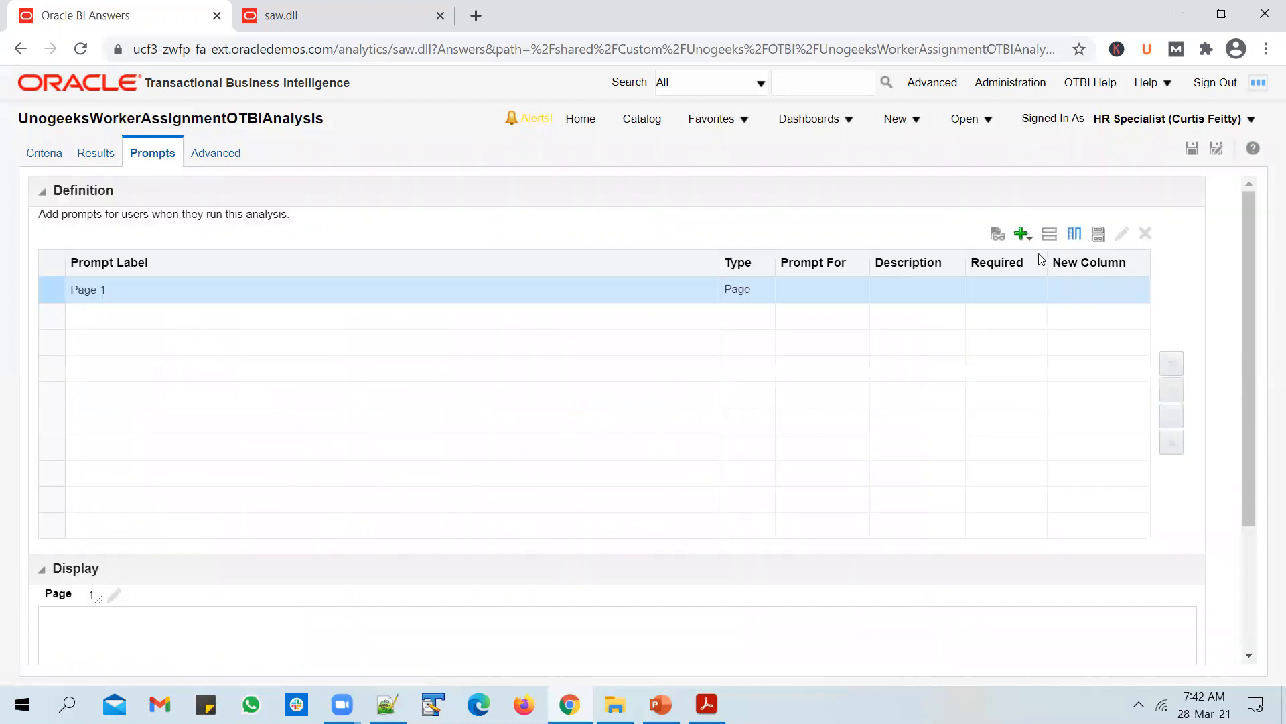
pyautogui.click(1029, 239)
pyautogui.moveTo(1039, 260)
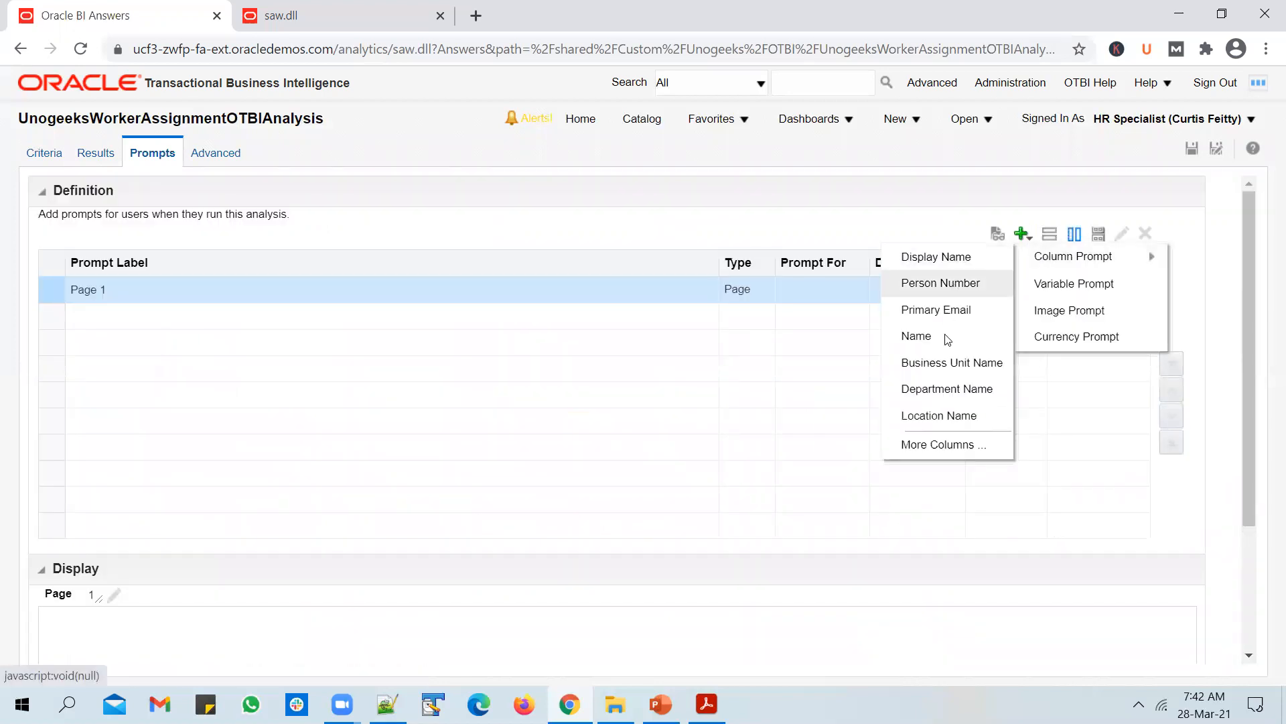
pyautogui.click(954, 394)
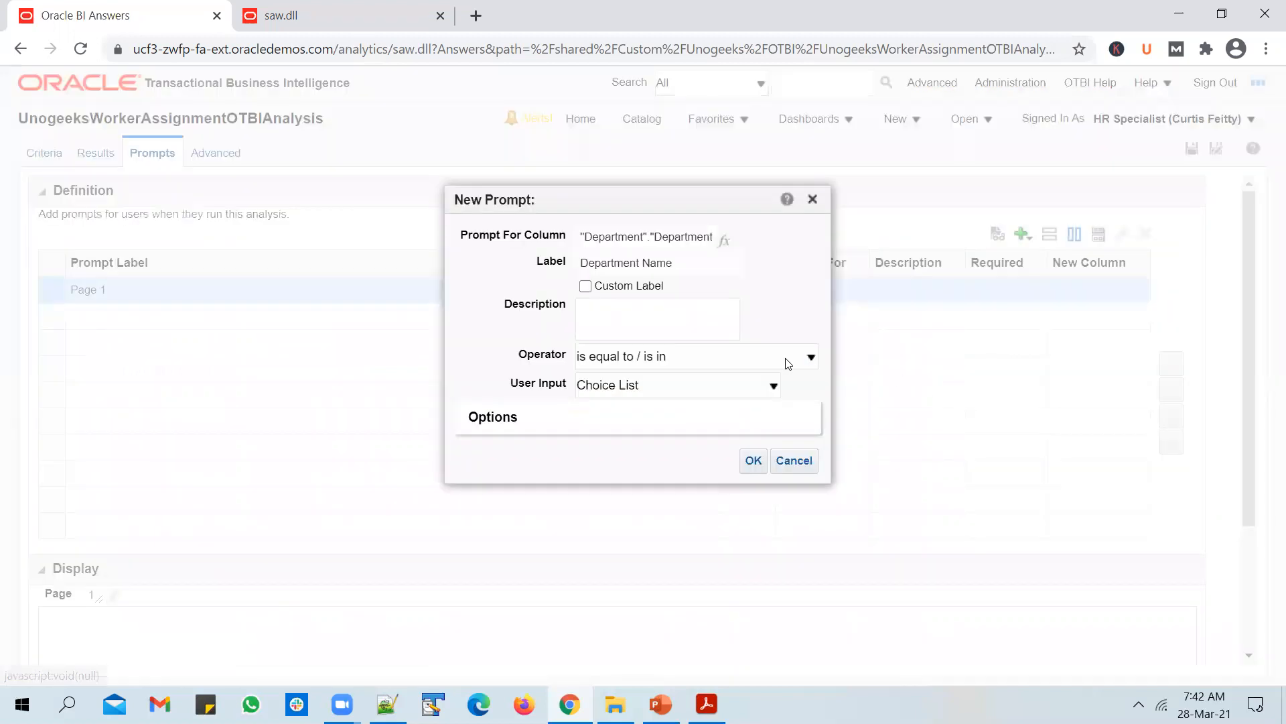
# Step: Expand the options of the Department Name prompt and set its default selection to Specific Values
pyautogui.click(481, 423)
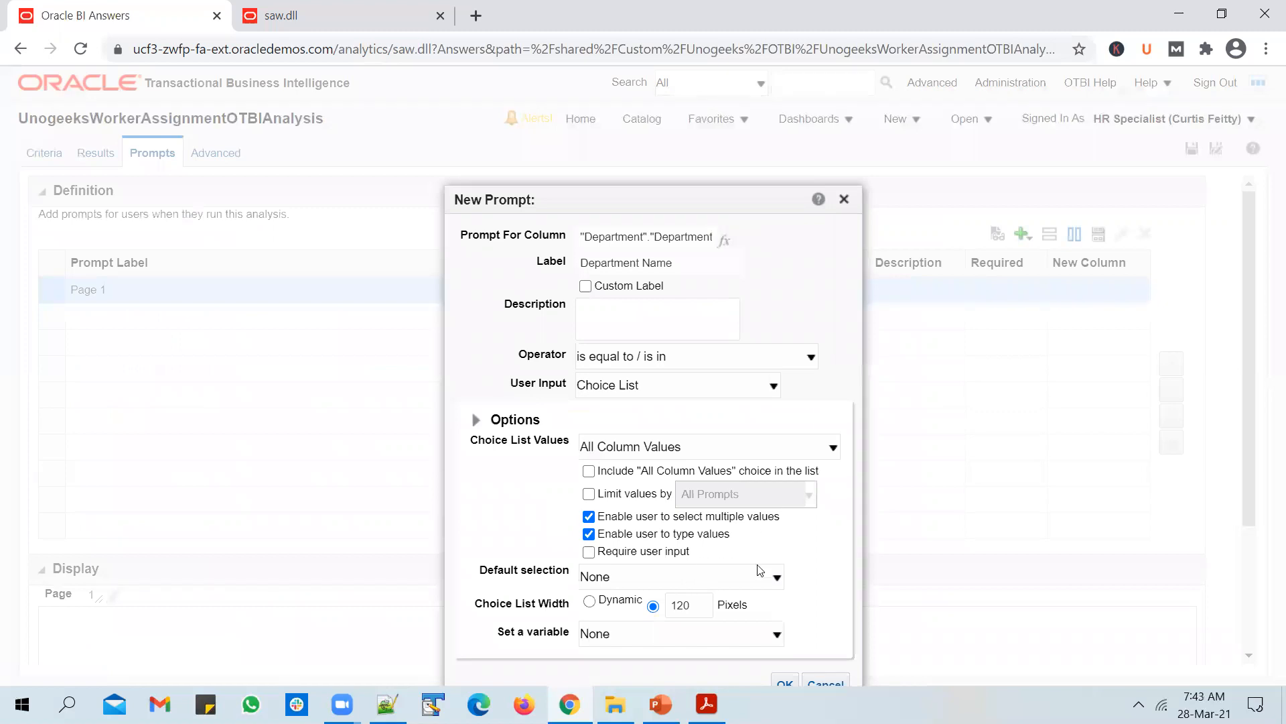
pyautogui.click(764, 587)
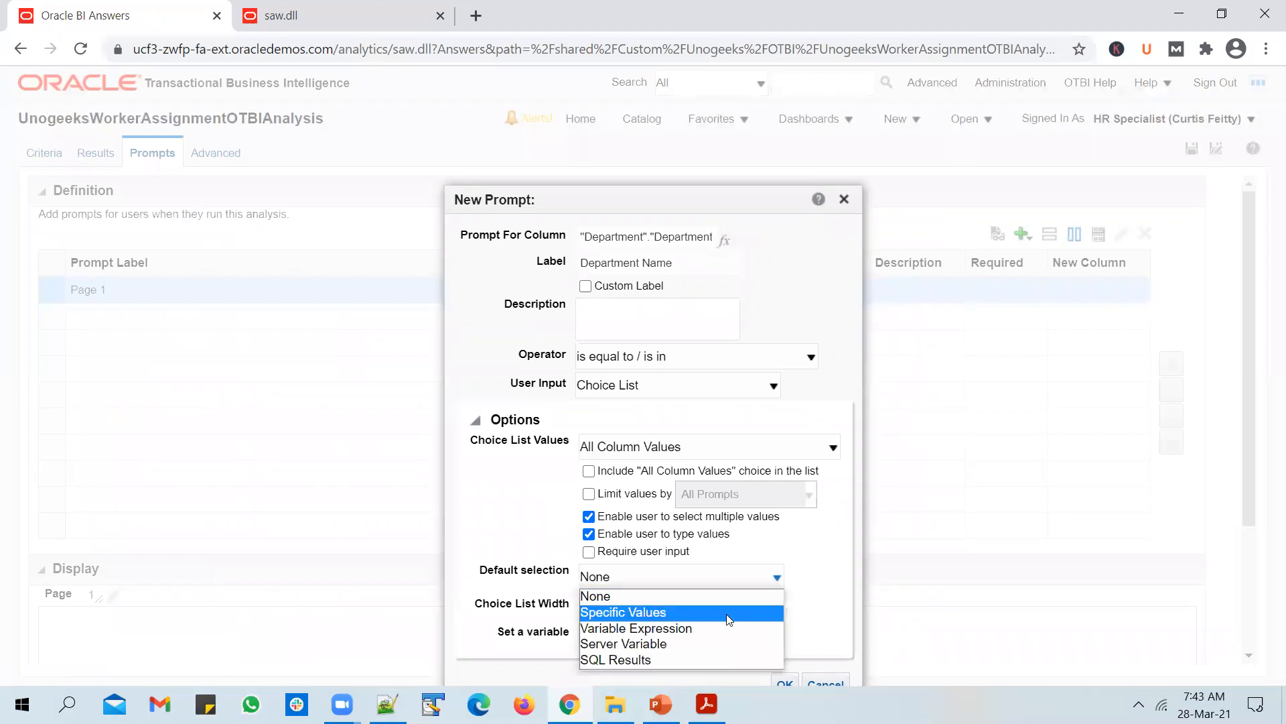
pyautogui.click(726, 612)
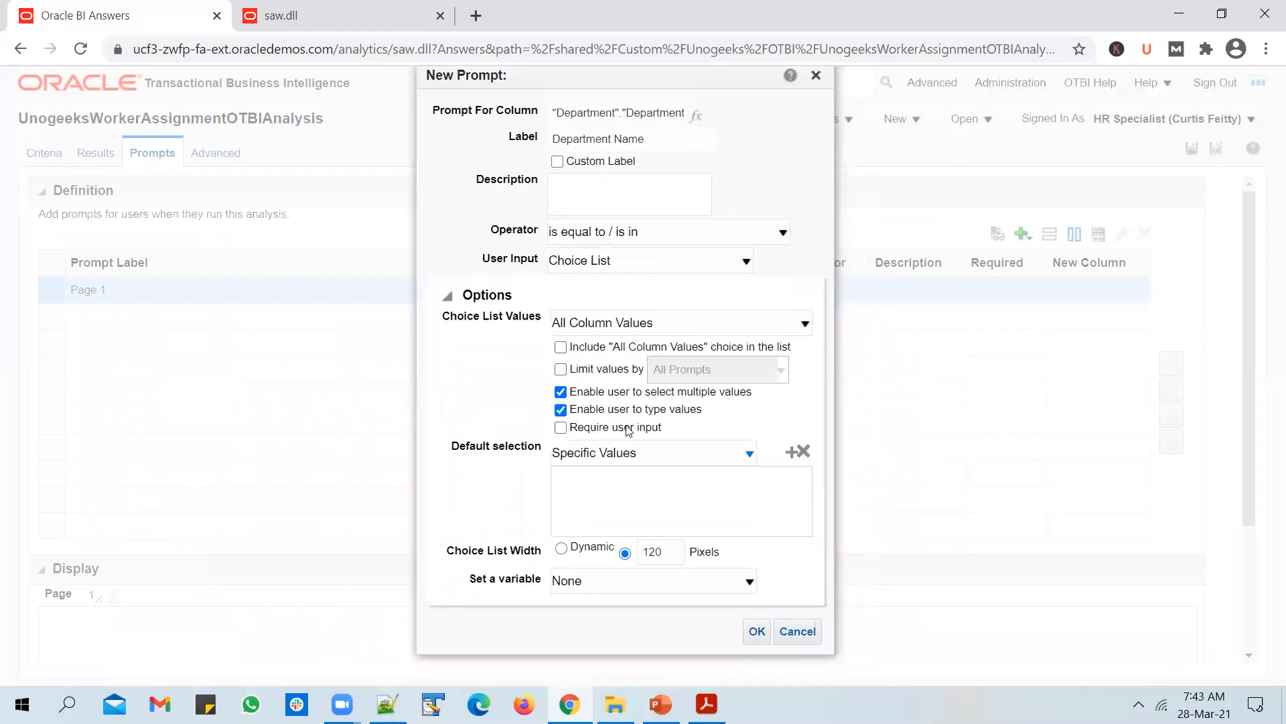
# Step: Search the available department values for "Human Resources US" and add Human Resources US to the prompt's default values
pyautogui.click(793, 447)
pyautogui.click(756, 449)
pyautogui.write('Human Resources US')
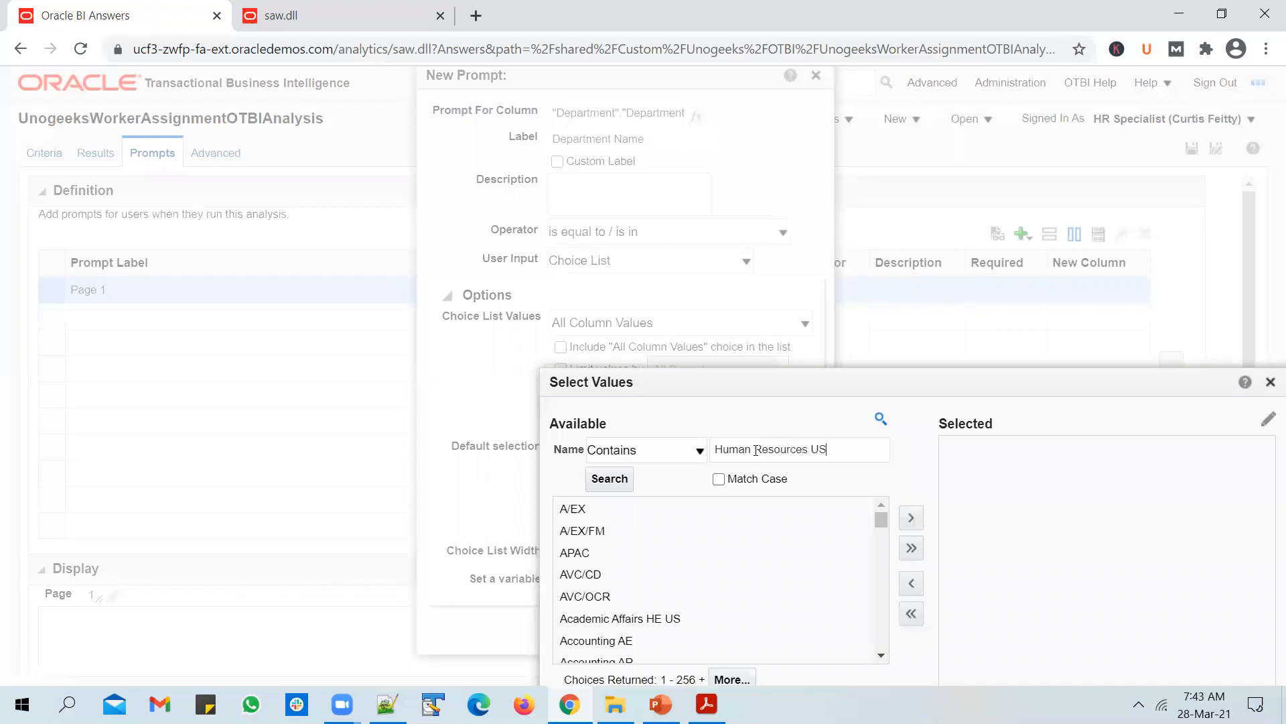
pyautogui.press('Return')
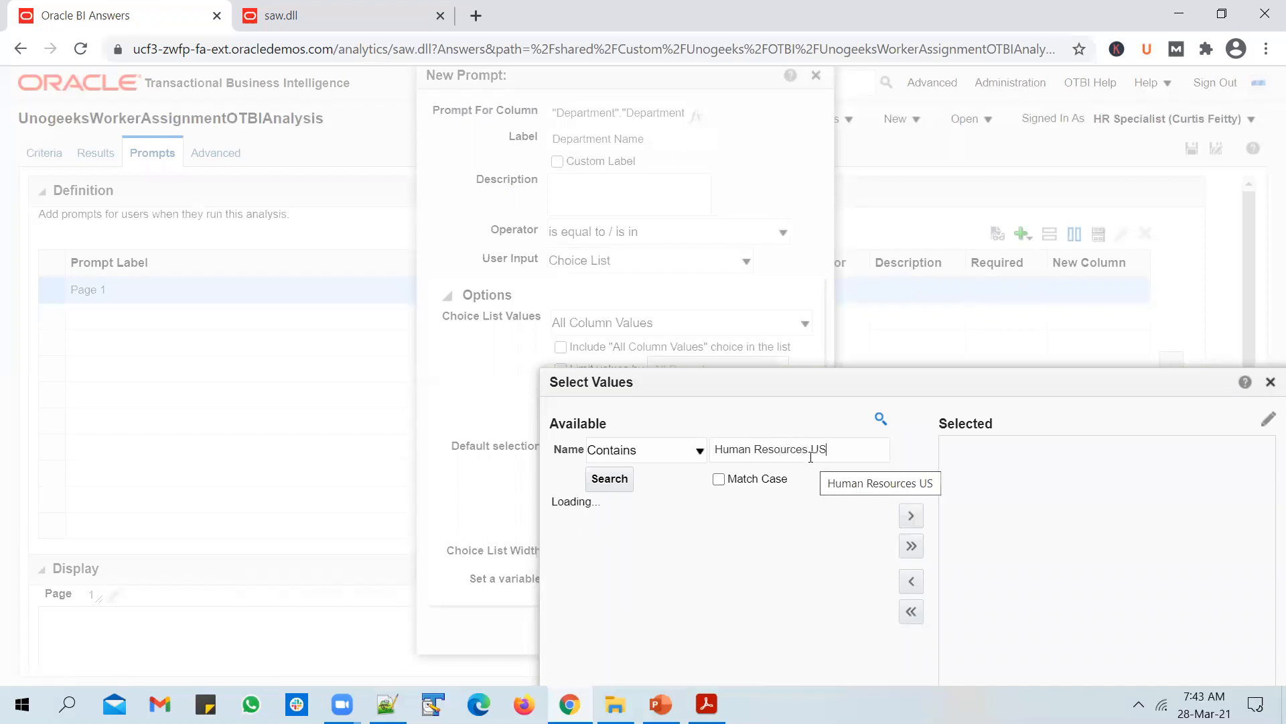
pyautogui.press('BackSpace')
pyautogui.click(618, 481)
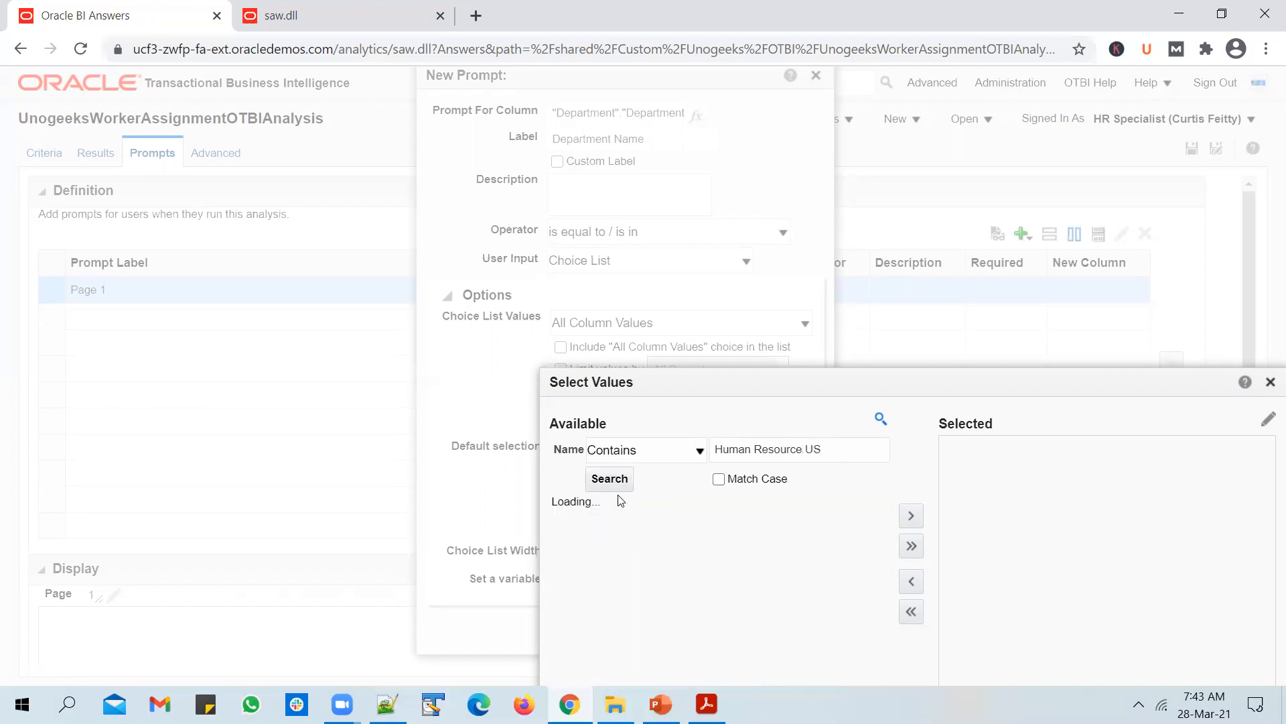
pyautogui.click(804, 444)
pyautogui.write('s')
pyautogui.click(612, 481)
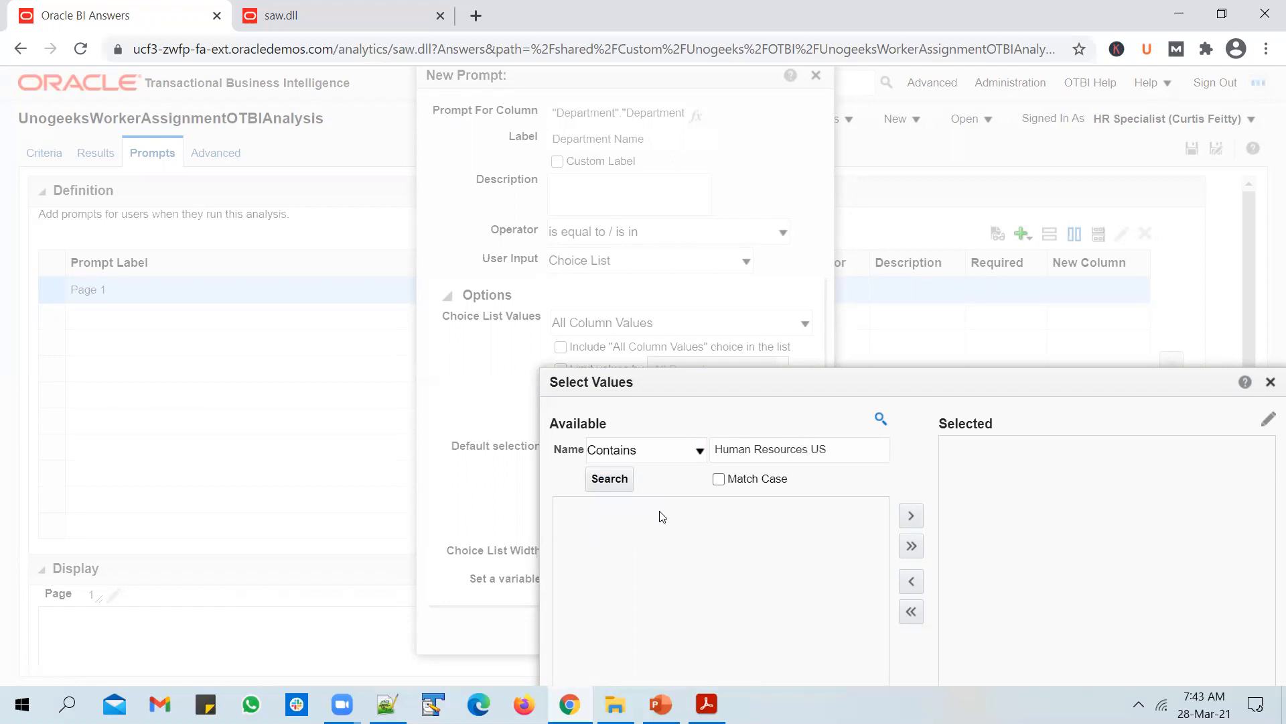
pyautogui.click(609, 478)
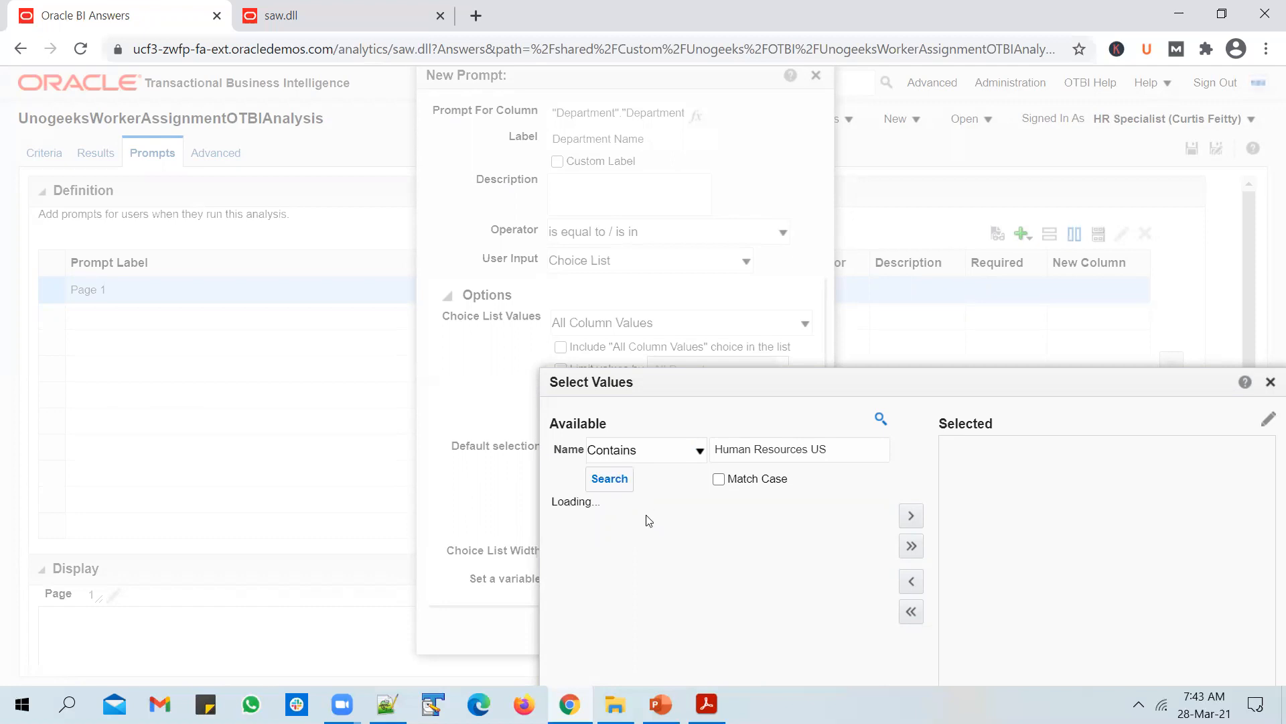
pyautogui.click(912, 515)
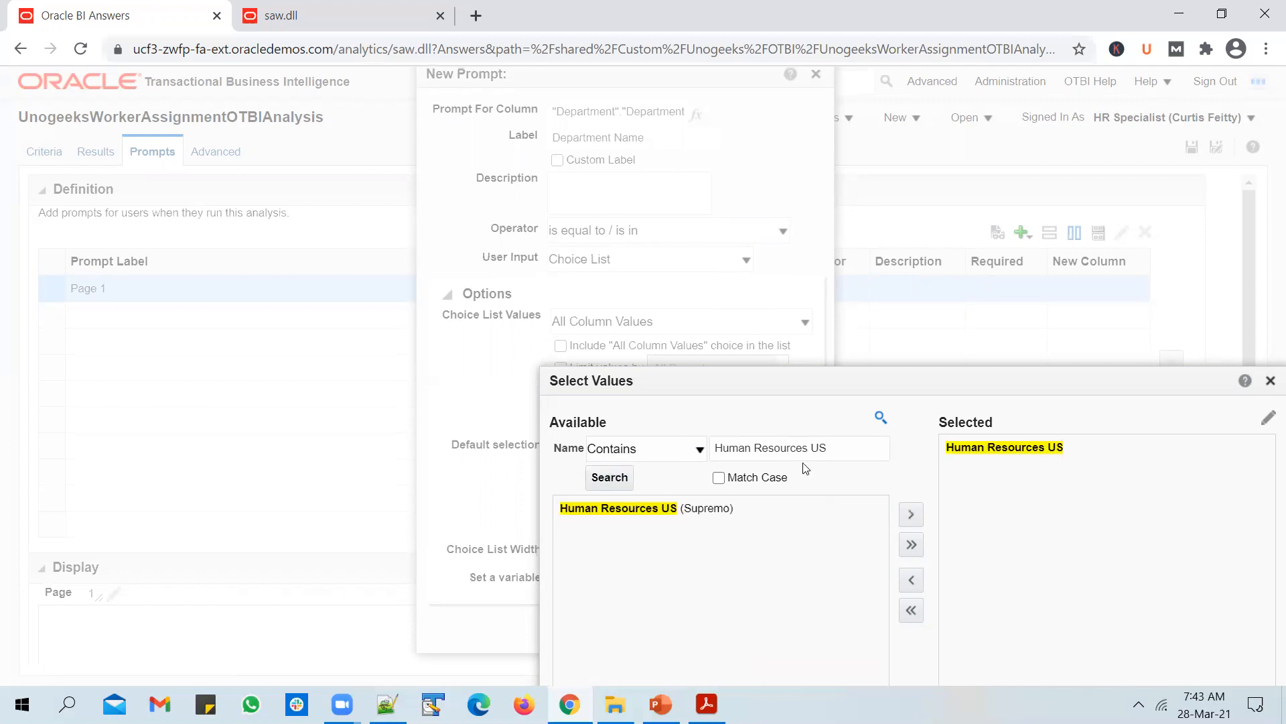
# Step: Search for "Manufacturing US" and add Manufacturing US to the selected default values
pyautogui.moveTo(807, 448); pyautogui.dragTo(674, 446)
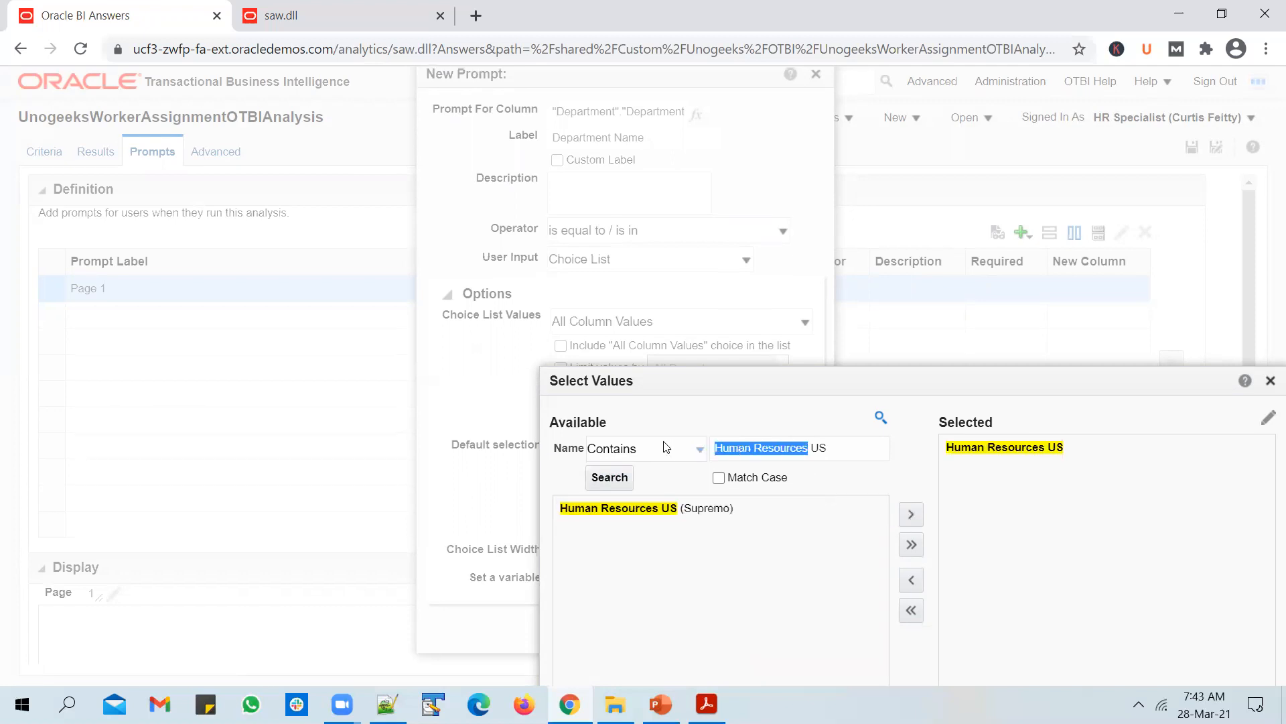
pyautogui.write('Man')
pyautogui.press('BackSpace')
pyautogui.press('BackSpace')
pyautogui.write('anufacturing')
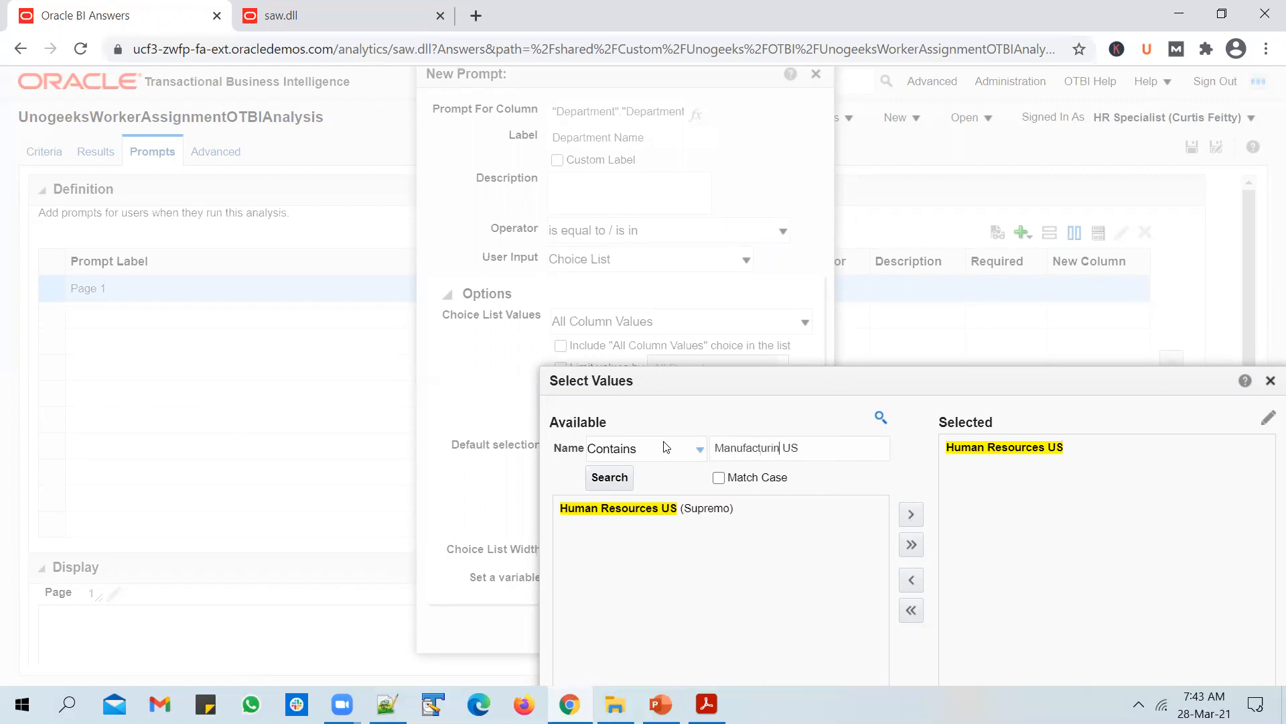
pyautogui.press('Return')
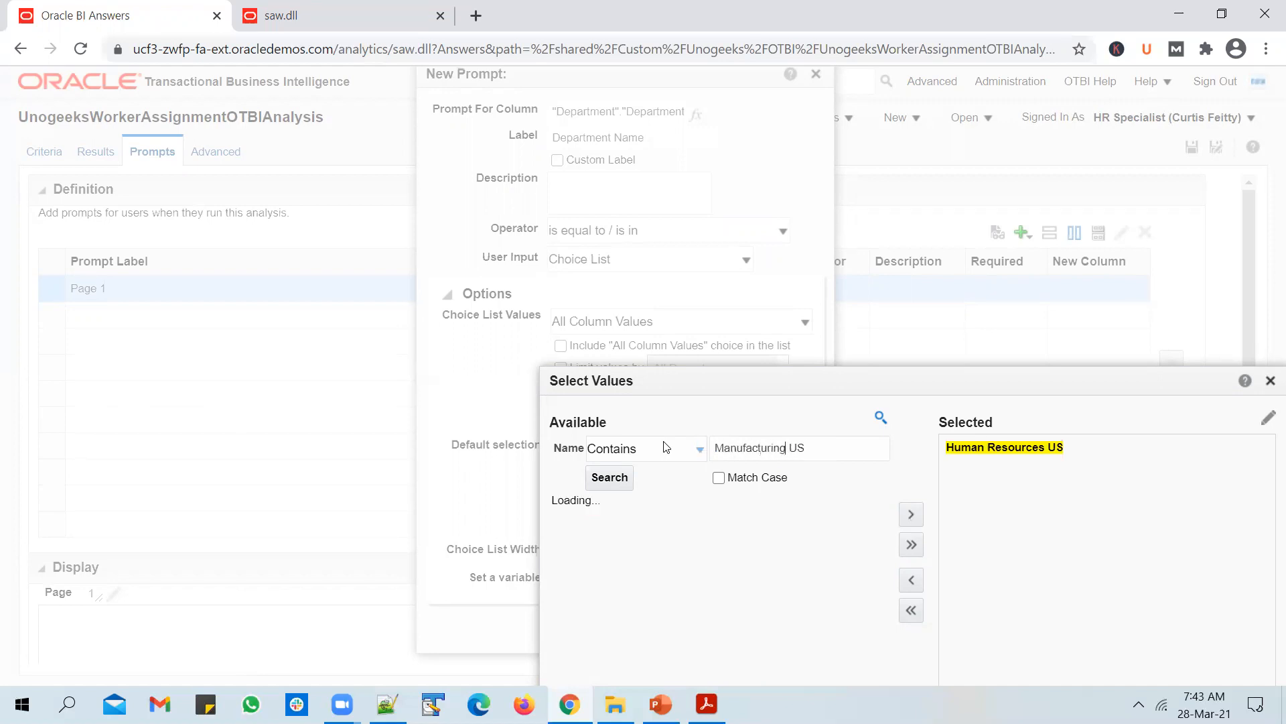
pyautogui.click(627, 508)
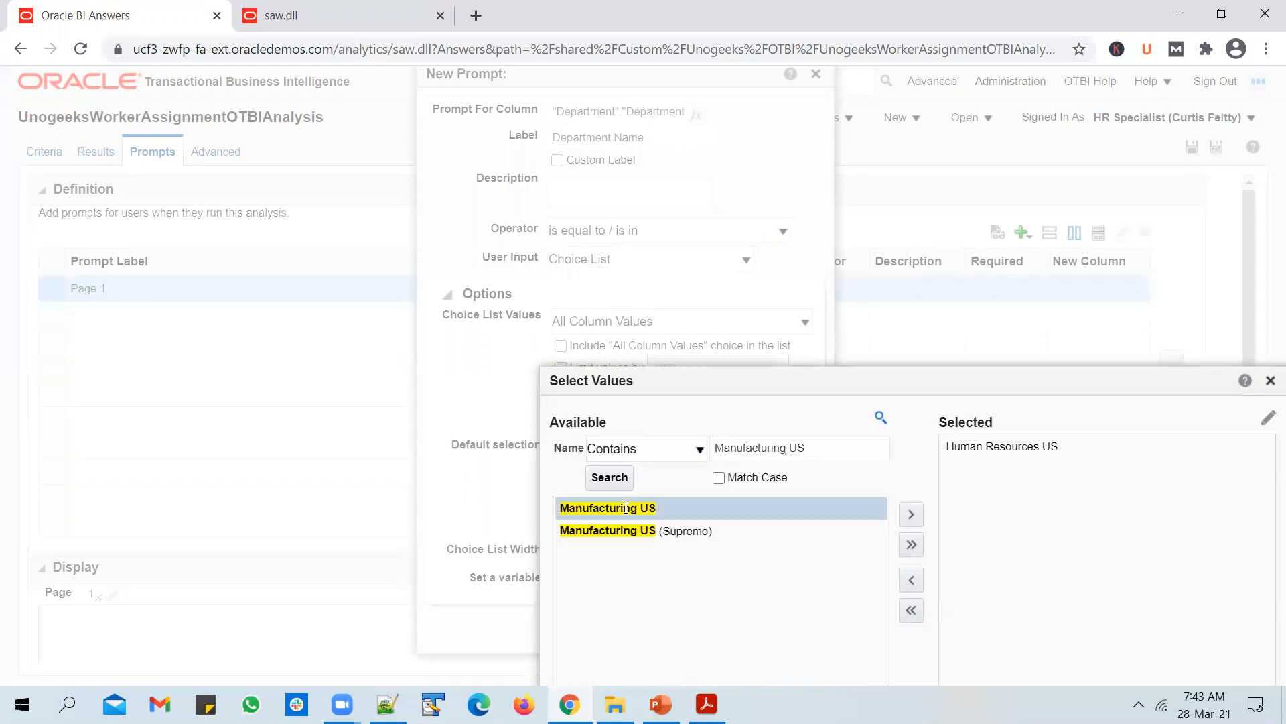
pyautogui.click(911, 514)
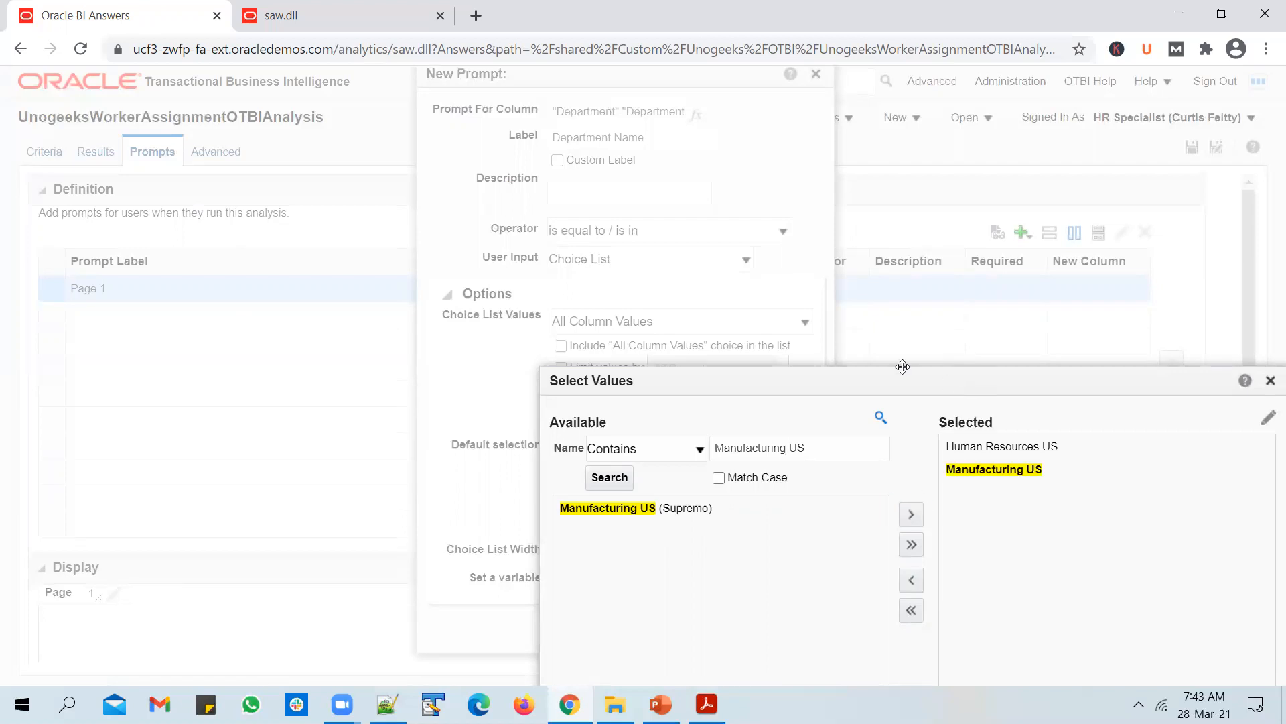
# Step: Confirm the selected default departments and the new Department Name prompt, and save the analysis
pyautogui.hotkey('ctrl', 'a')
pyautogui.moveTo(1076, 382); pyautogui.dragTo(712, 193)
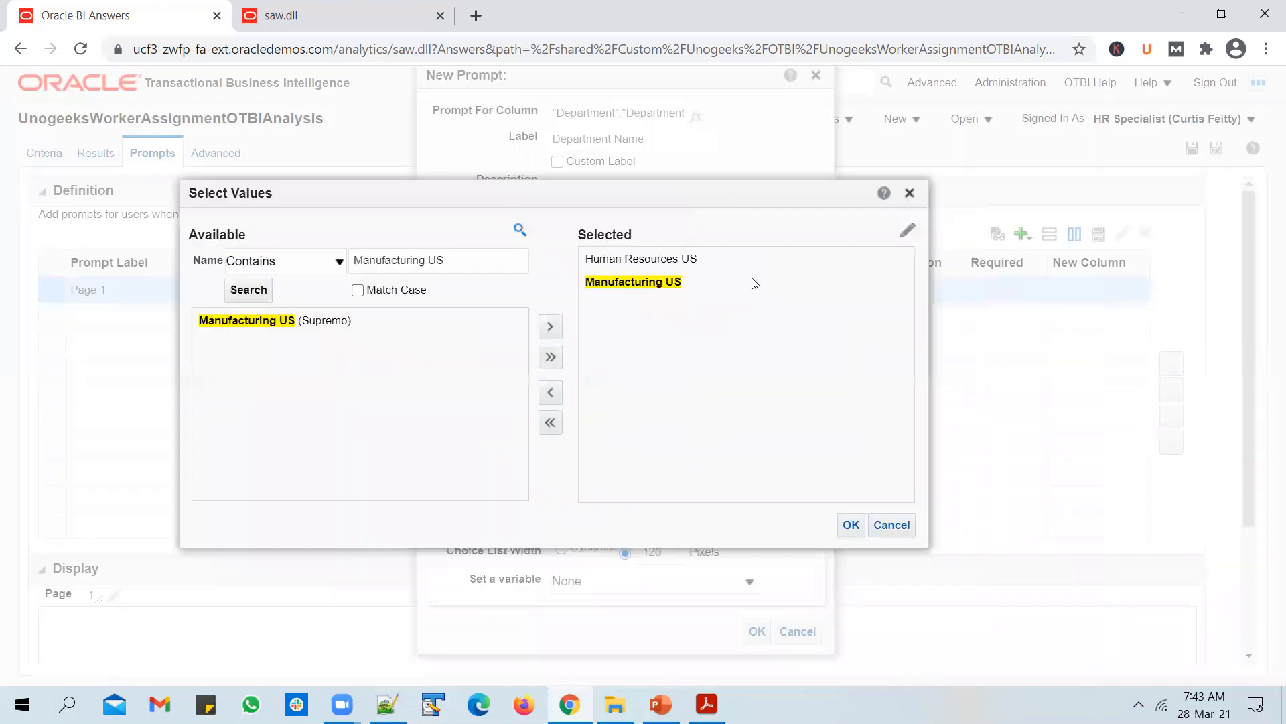
pyautogui.click(855, 527)
pyautogui.click(757, 631)
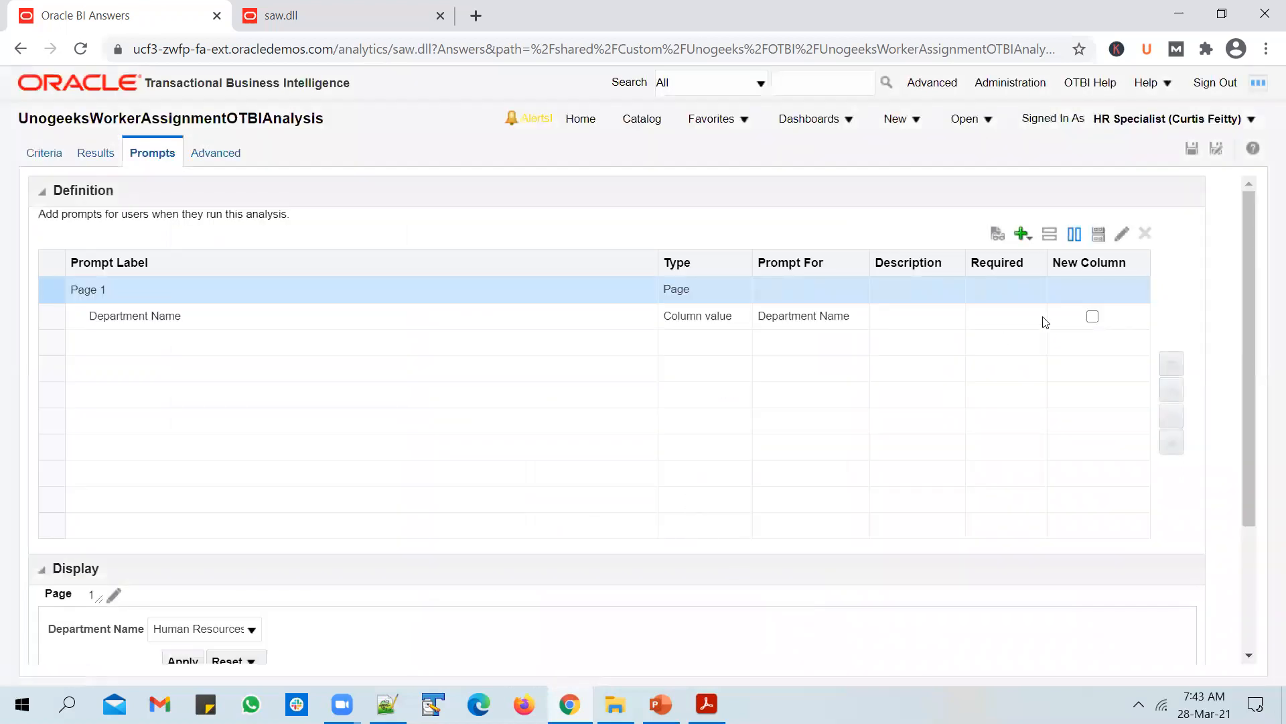
pyautogui.click(1191, 148)
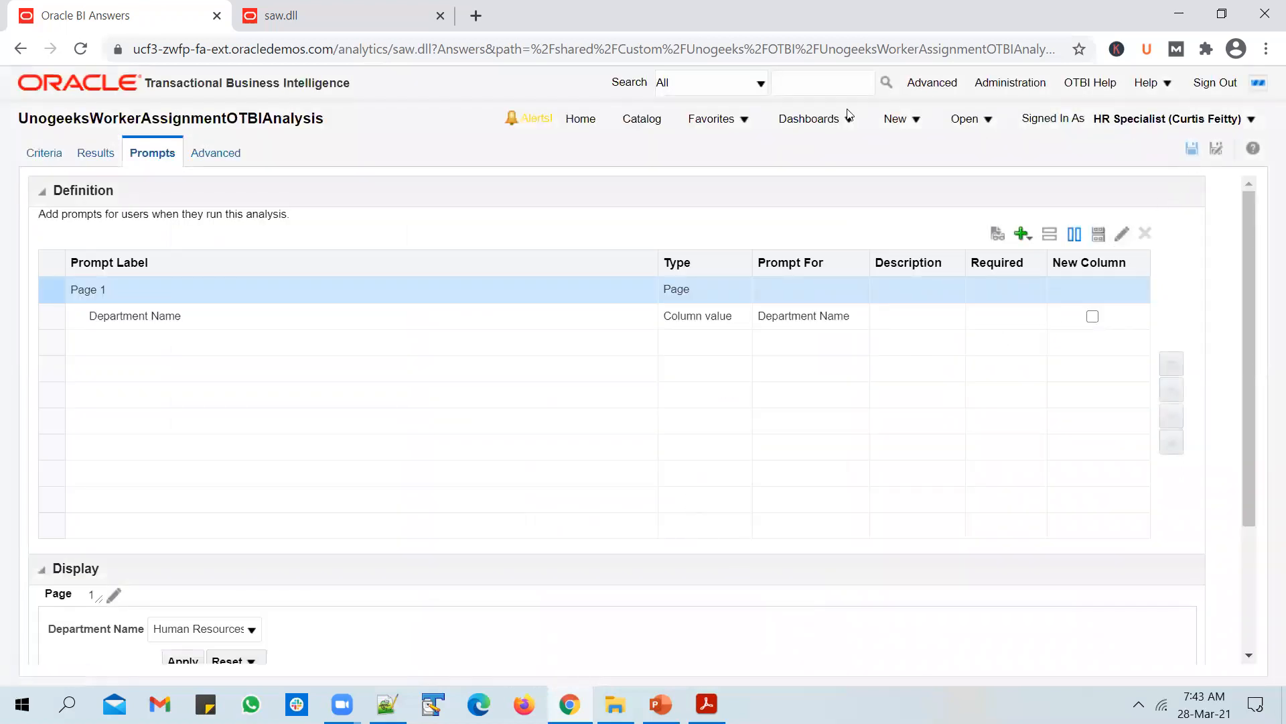
# Step: Open UnogeeksWorkerAssignmentOTBIAnalysis from the catalog, check the default Department Name values in the prompt, and run the report with them
pyautogui.click(639, 121)
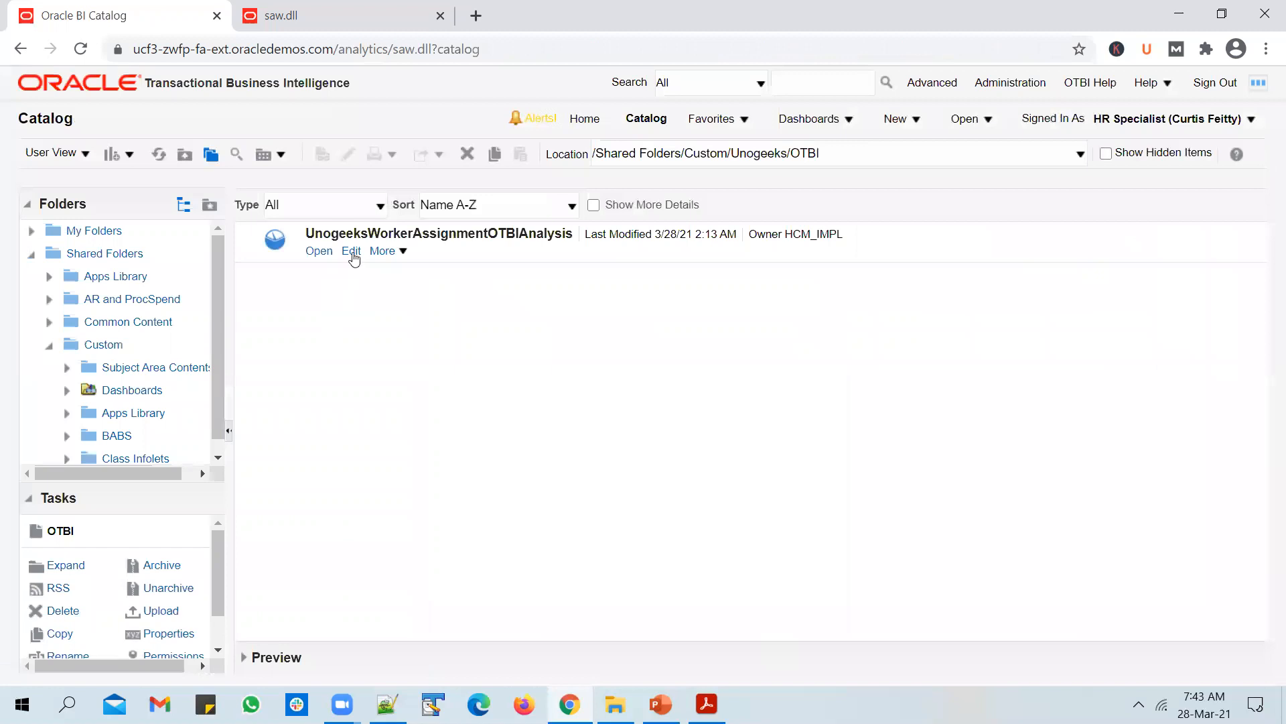
pyautogui.click(319, 252)
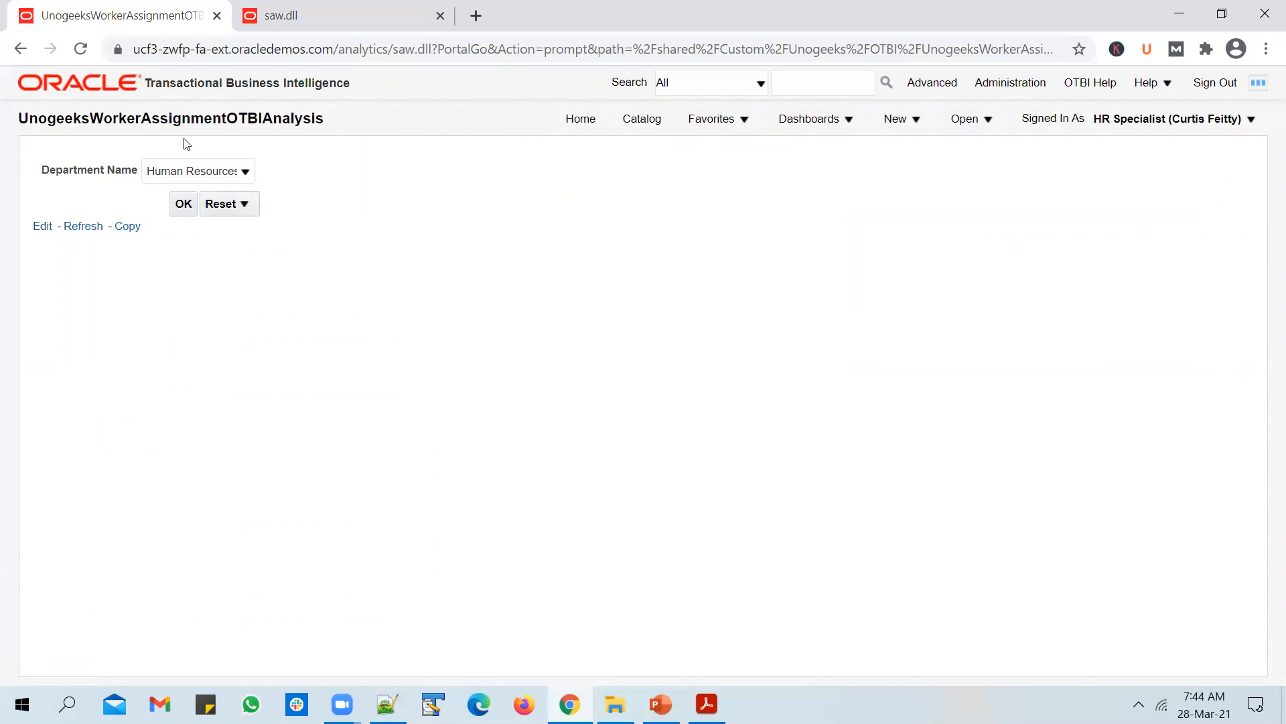
pyautogui.click(156, 174)
pyautogui.click(155, 173)
pyautogui.moveTo(181, 176); pyautogui.dragTo(237, 181)
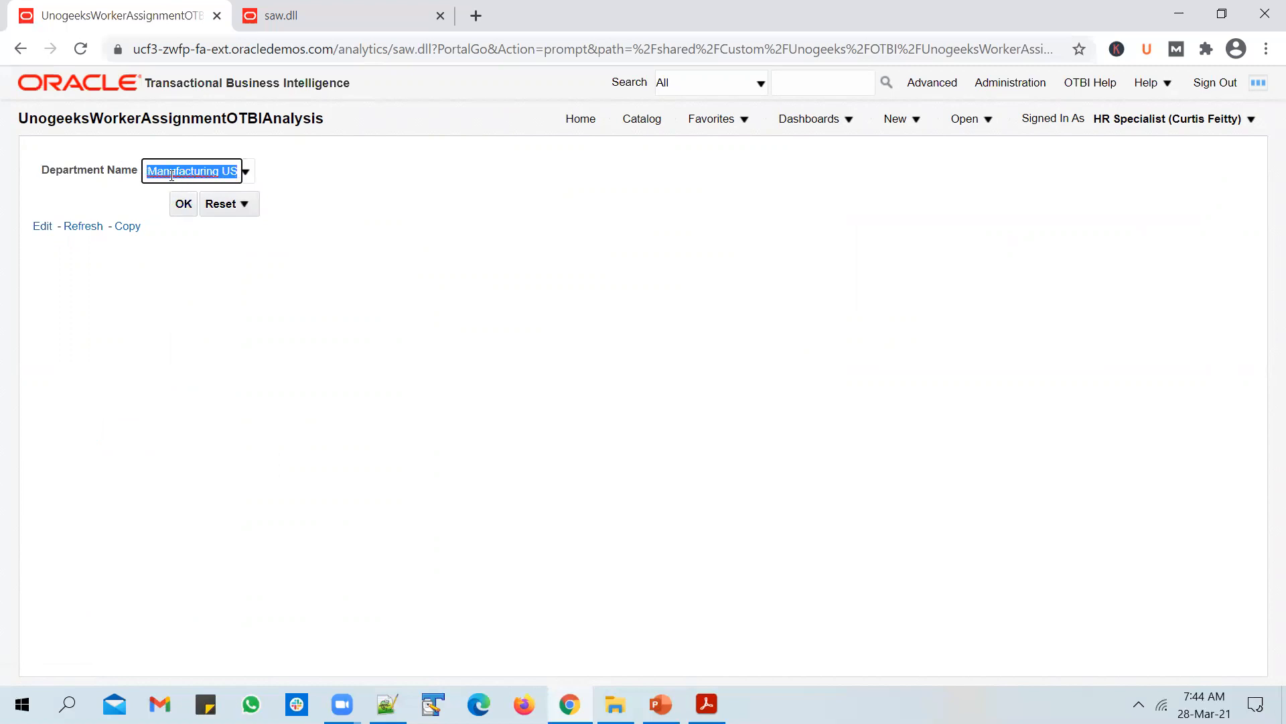
pyautogui.click(172, 175)
pyautogui.click(184, 204)
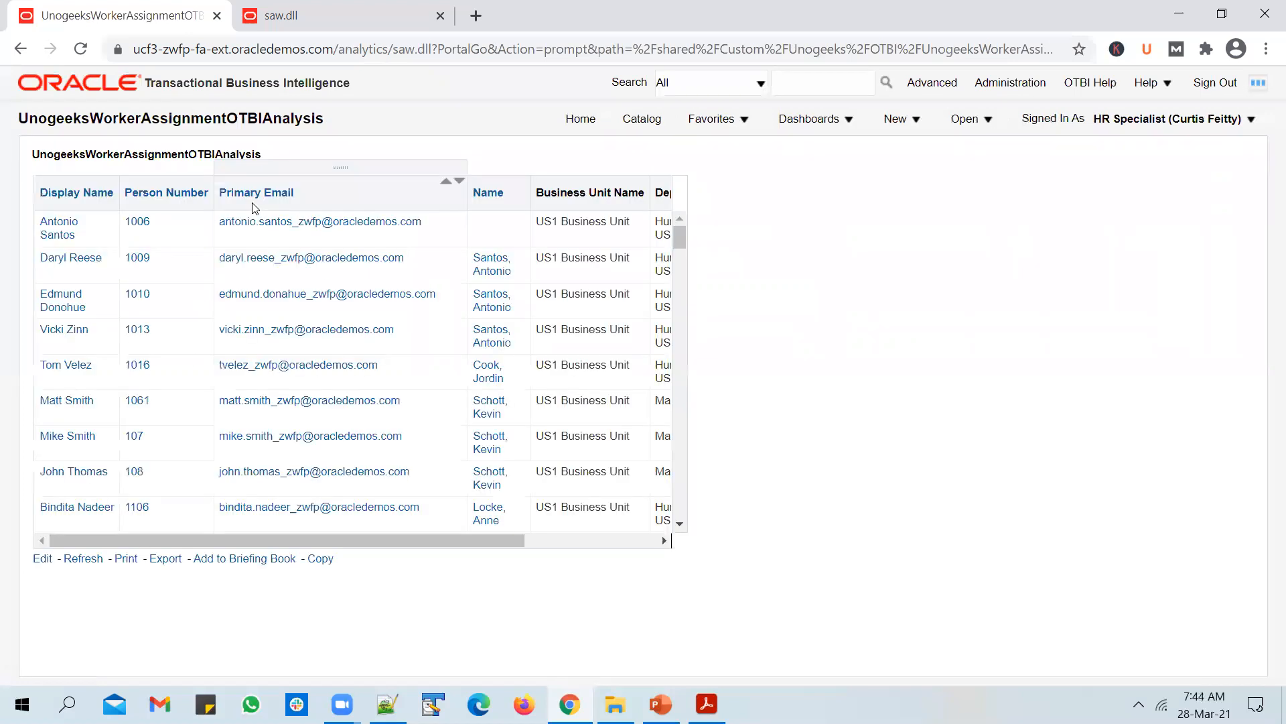
# Step: Check the Department Name column across the report rows against the departments chosen in the prompt
pyautogui.moveTo(454, 540); pyautogui.dragTo(585, 540)
pyautogui.scroll(-3, 570, 382)
pyautogui.scroll(-10, 570, 382)
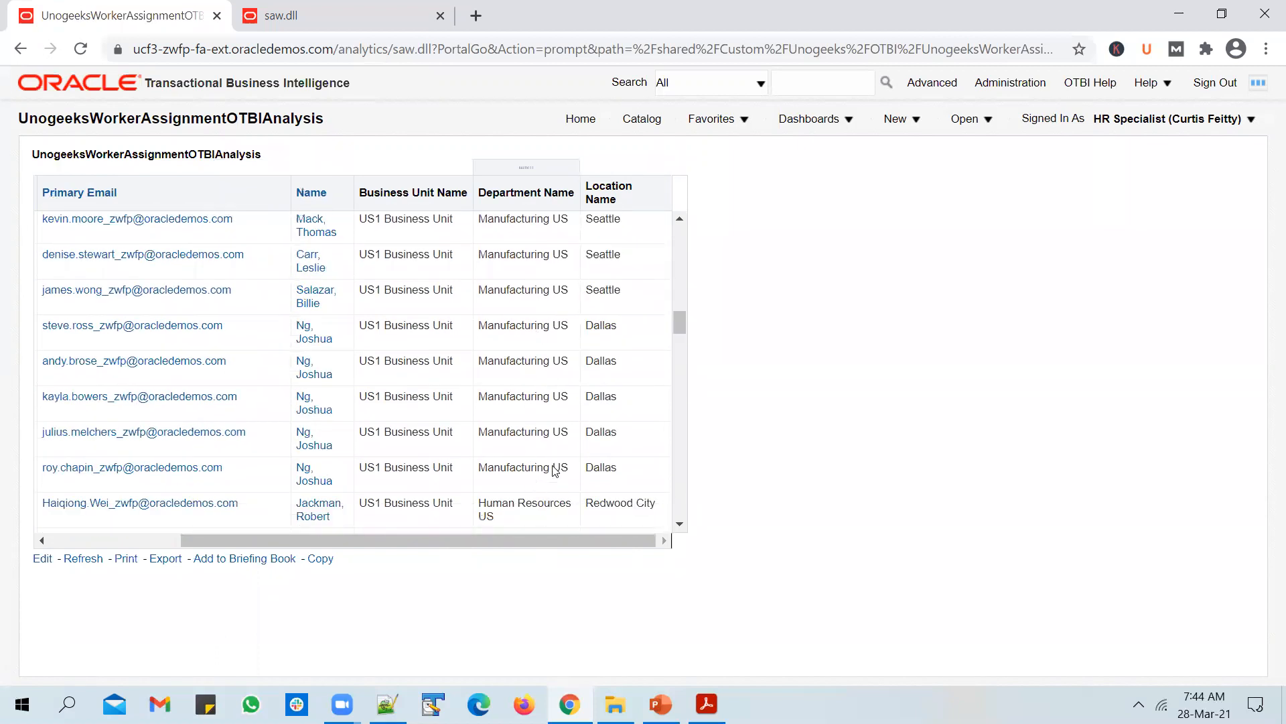
pyautogui.scroll(10, 555, 471)
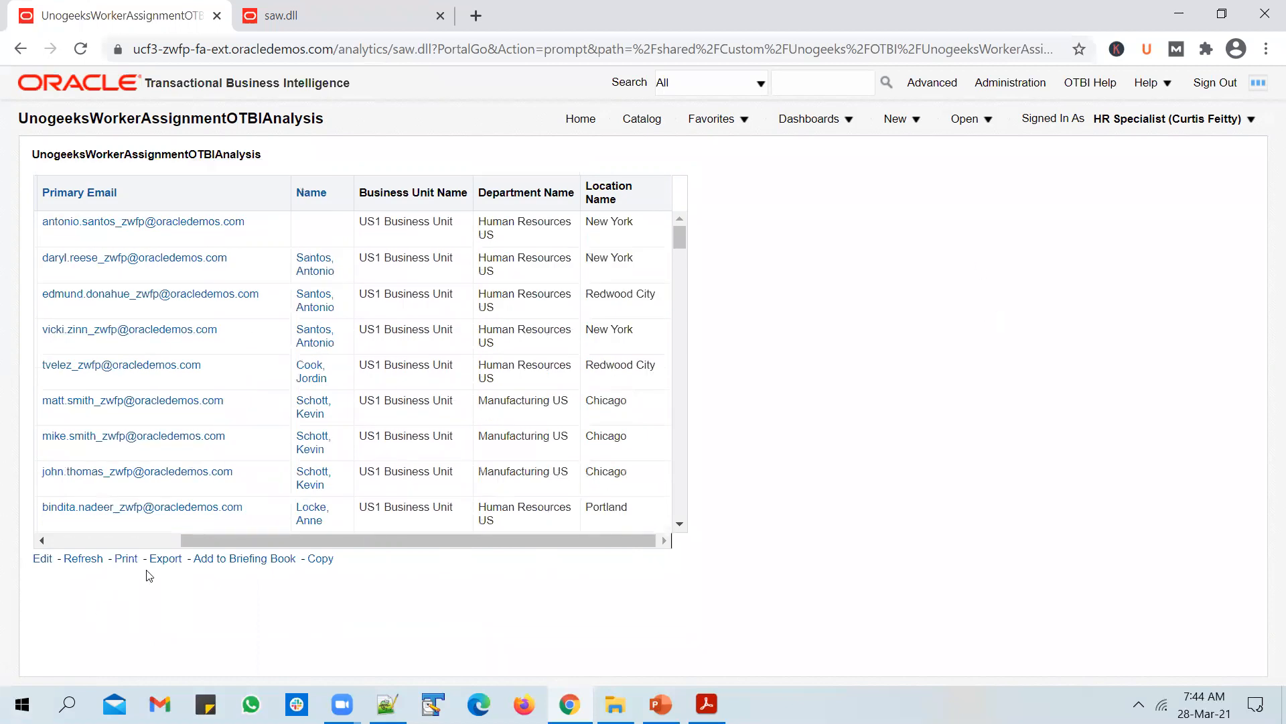
# Step: Review the export formats offered for the report, including the data formats, without exporting
pyautogui.click(165, 558)
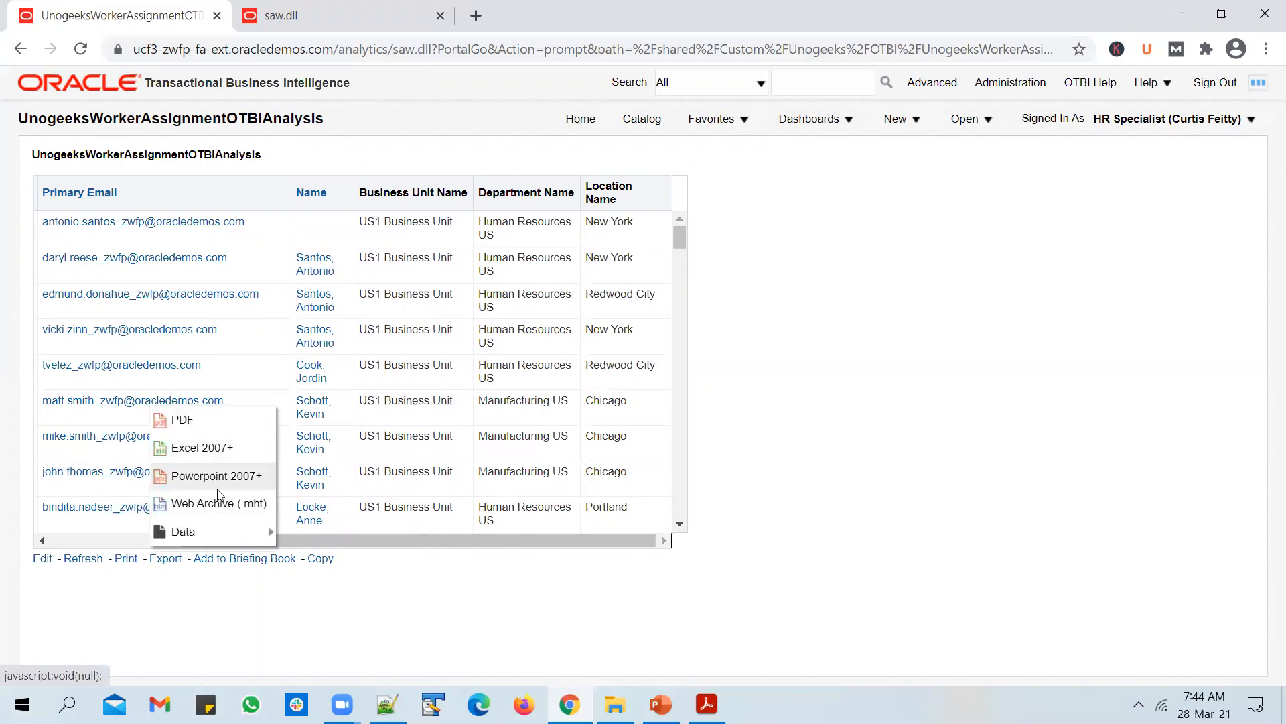
pyautogui.click(179, 632)
pyautogui.click(168, 554)
pyautogui.moveTo(227, 531)
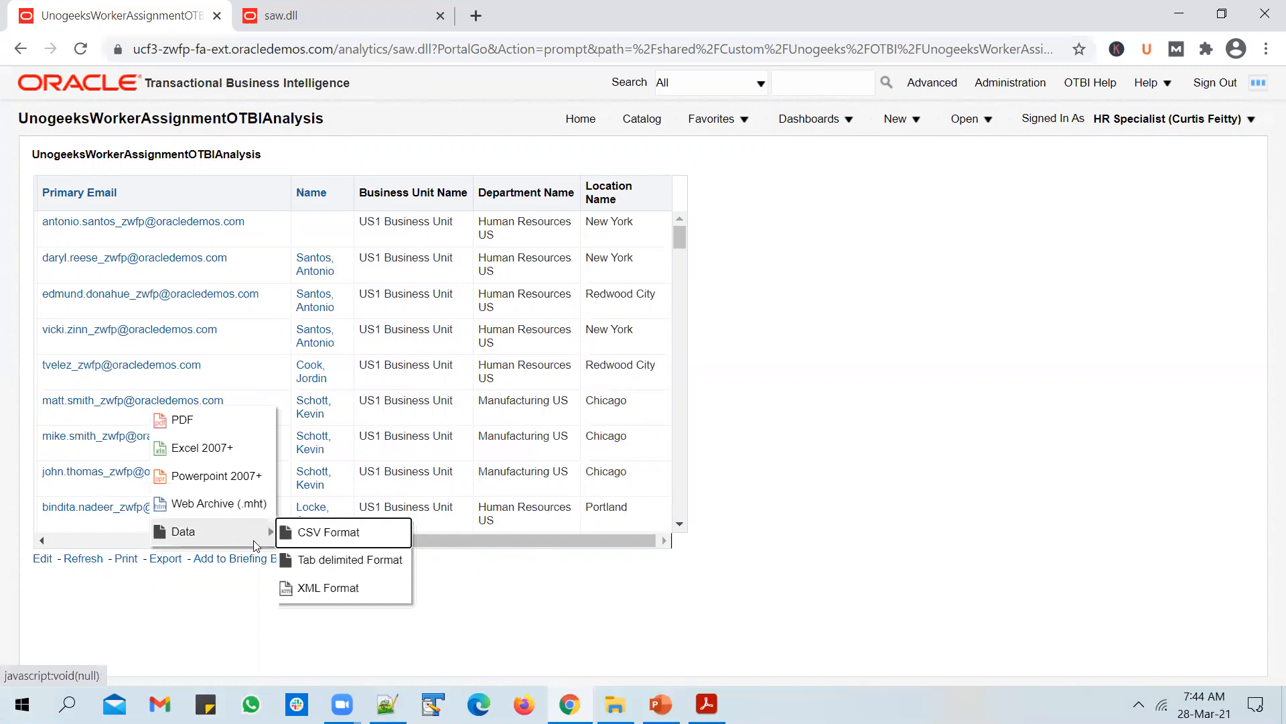
pyautogui.click(864, 388)
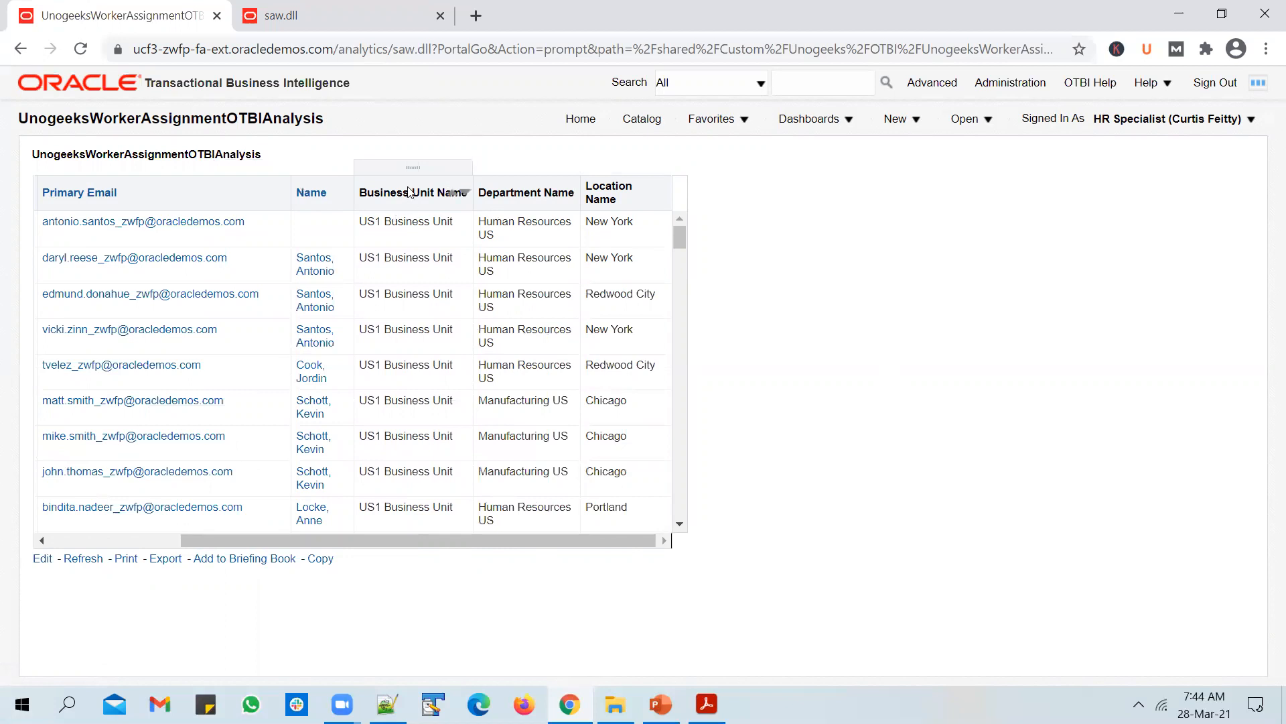
# Step: Move the Person Number column in front of the Display Name column and check the remaining columns of the table
pyautogui.moveTo(439, 540); pyautogui.dragTo(309, 540)
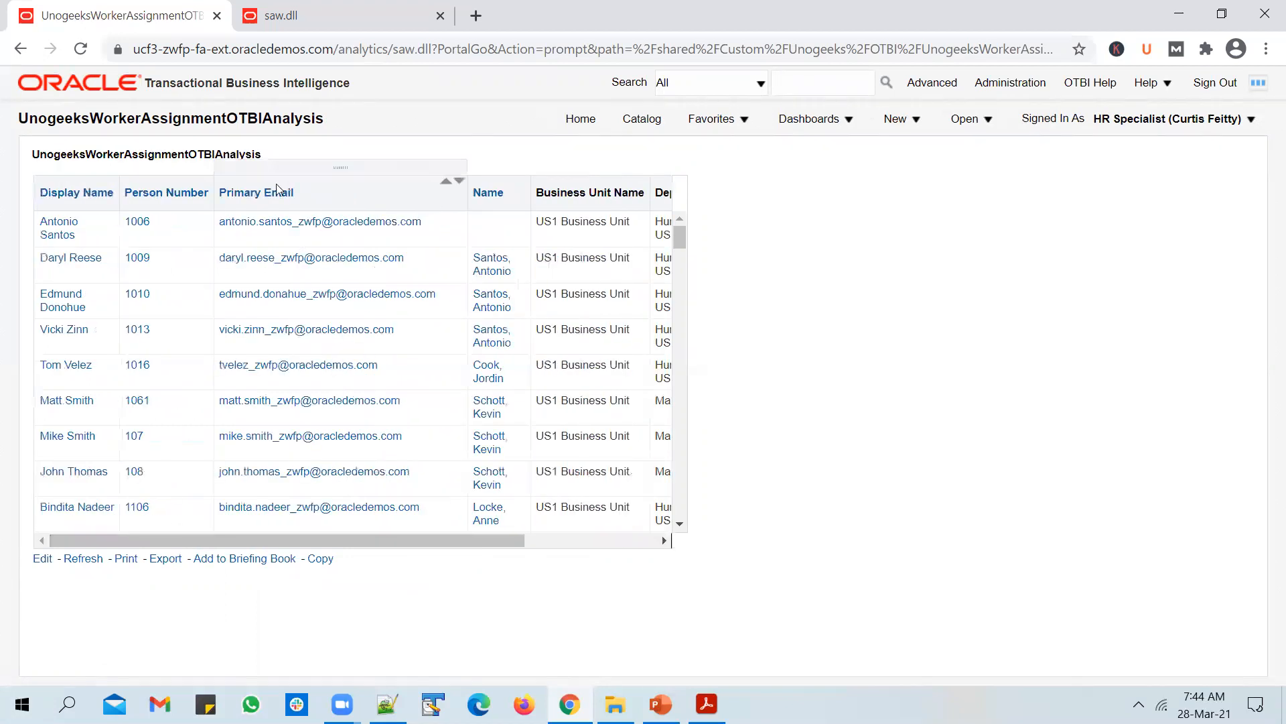
pyautogui.moveTo(171, 167); pyautogui.dragTo(35, 205)
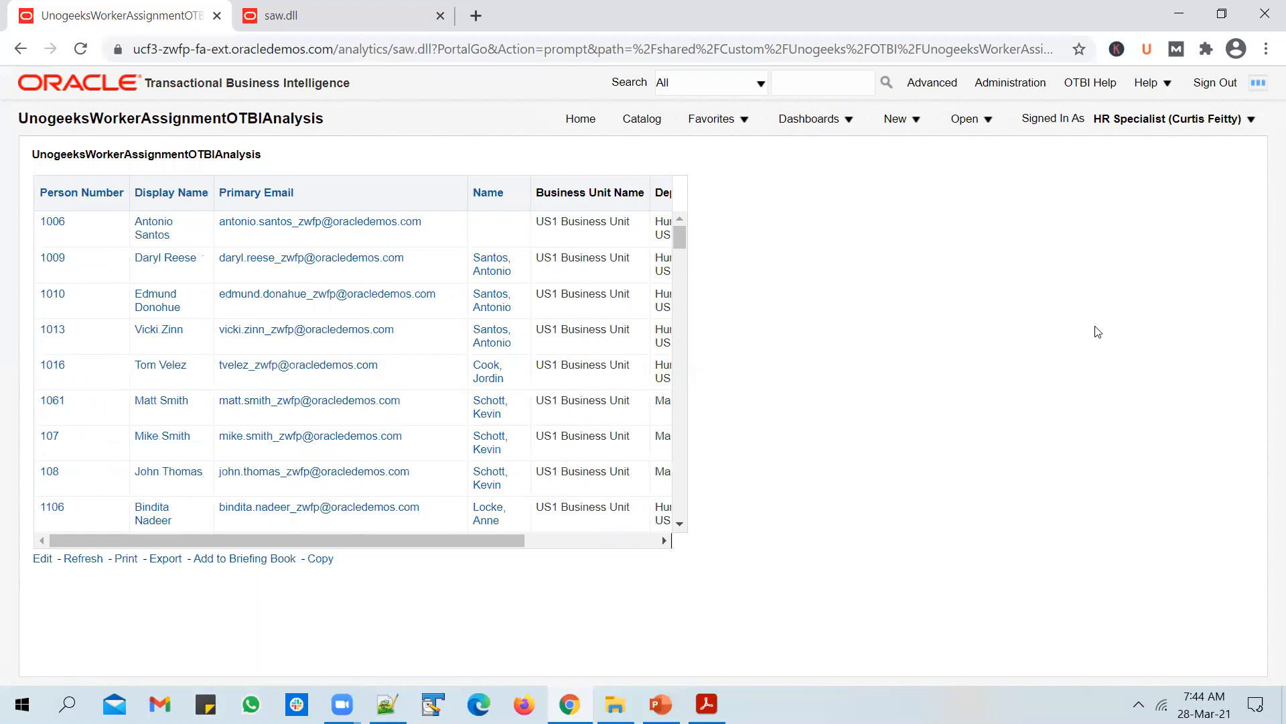
pyautogui.moveTo(476, 540); pyautogui.dragTo(610, 540)
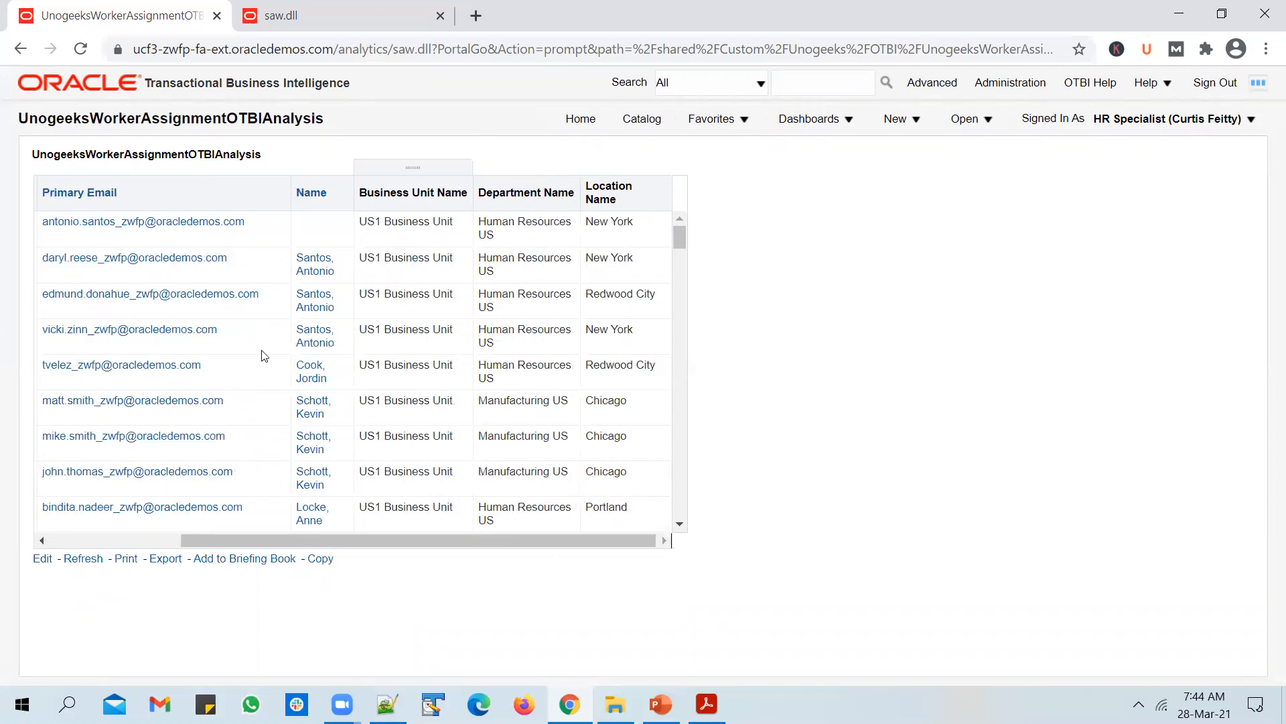
# Step: Try Department Name as a table prompt, review its department choices, and return it to the table ahead of Business Unit Name
pyautogui.scroll(-5, 529, 282)
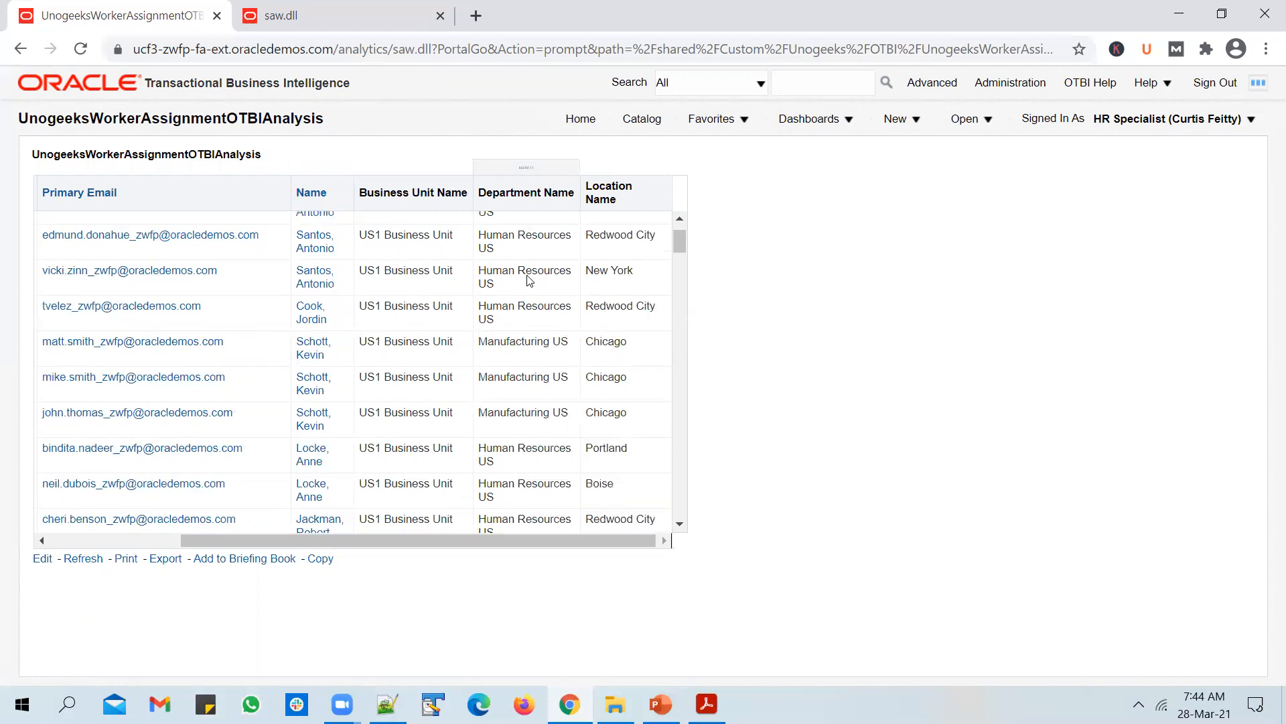
pyautogui.scroll(3, 542, 393)
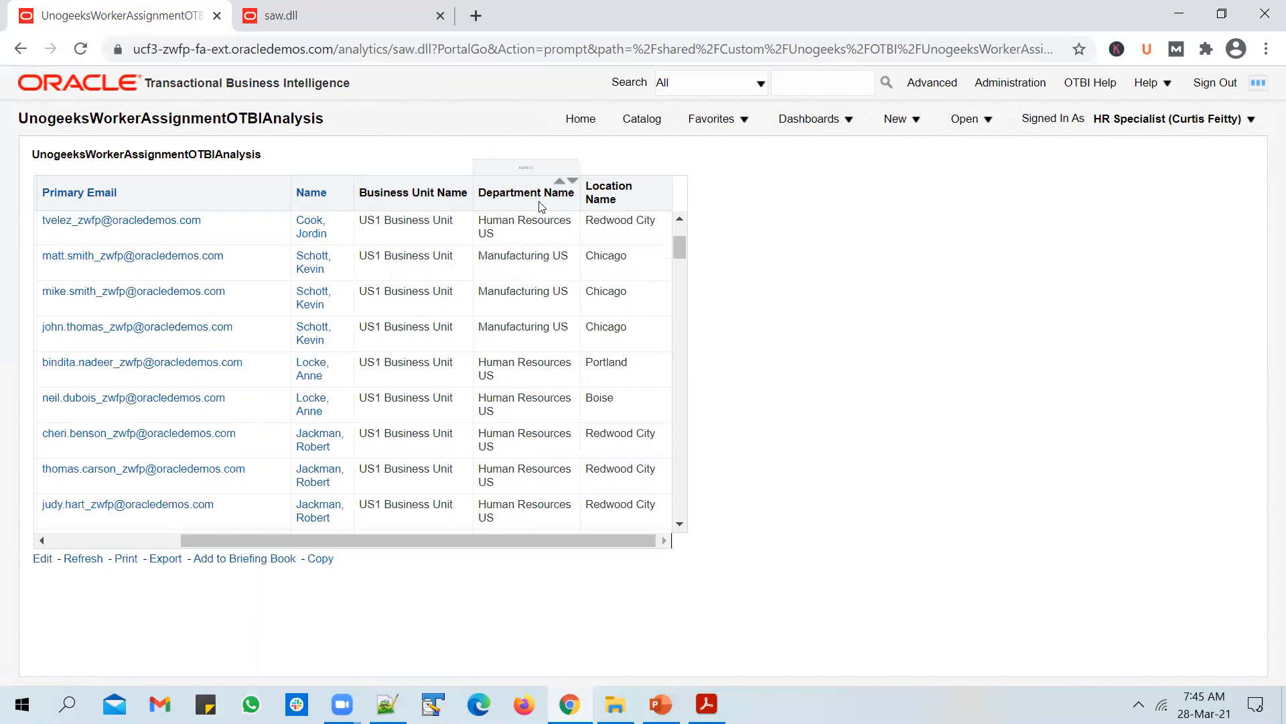
pyautogui.scroll(1, 675, 318)
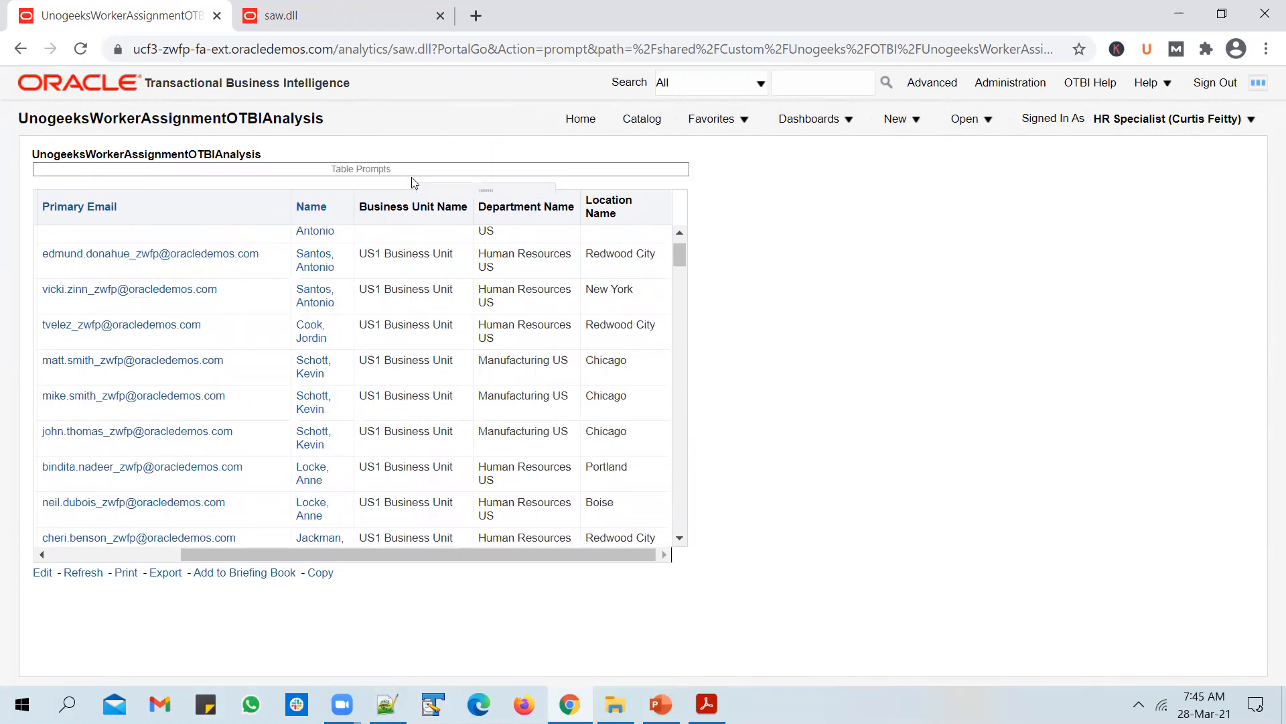
pyautogui.moveTo(414, 183); pyautogui.dragTo(414, 182)
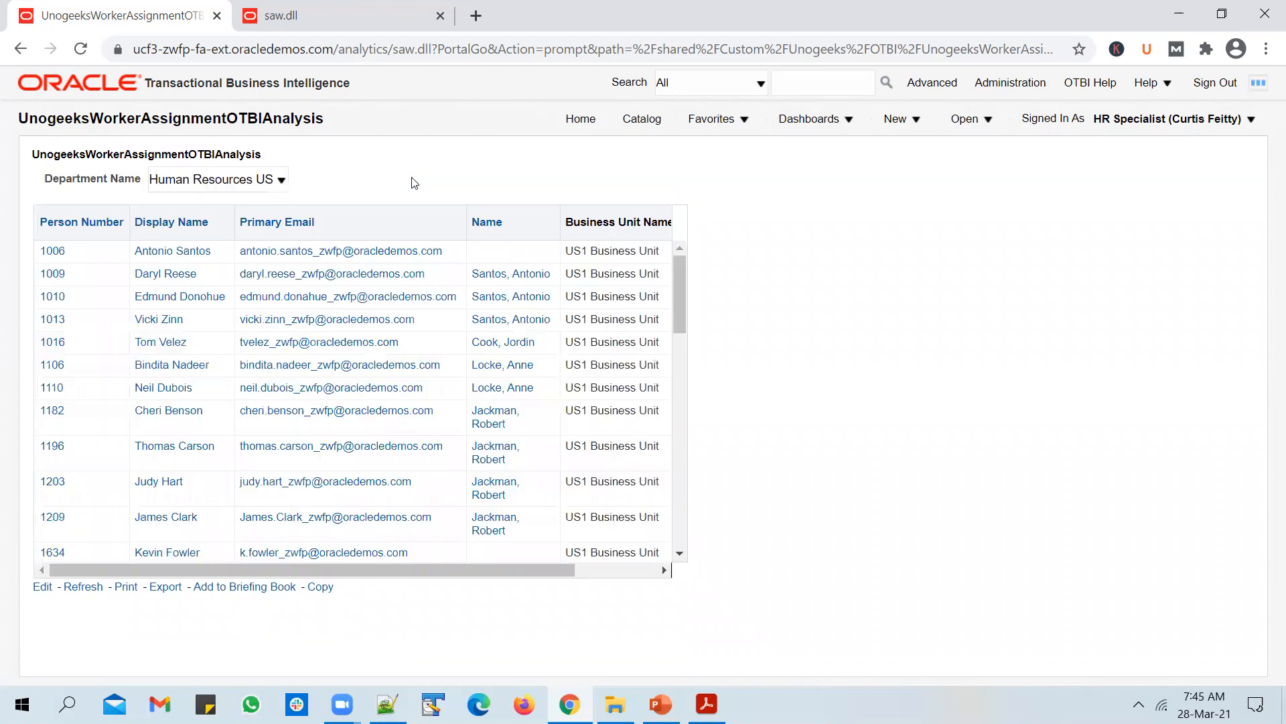
pyautogui.click(282, 179)
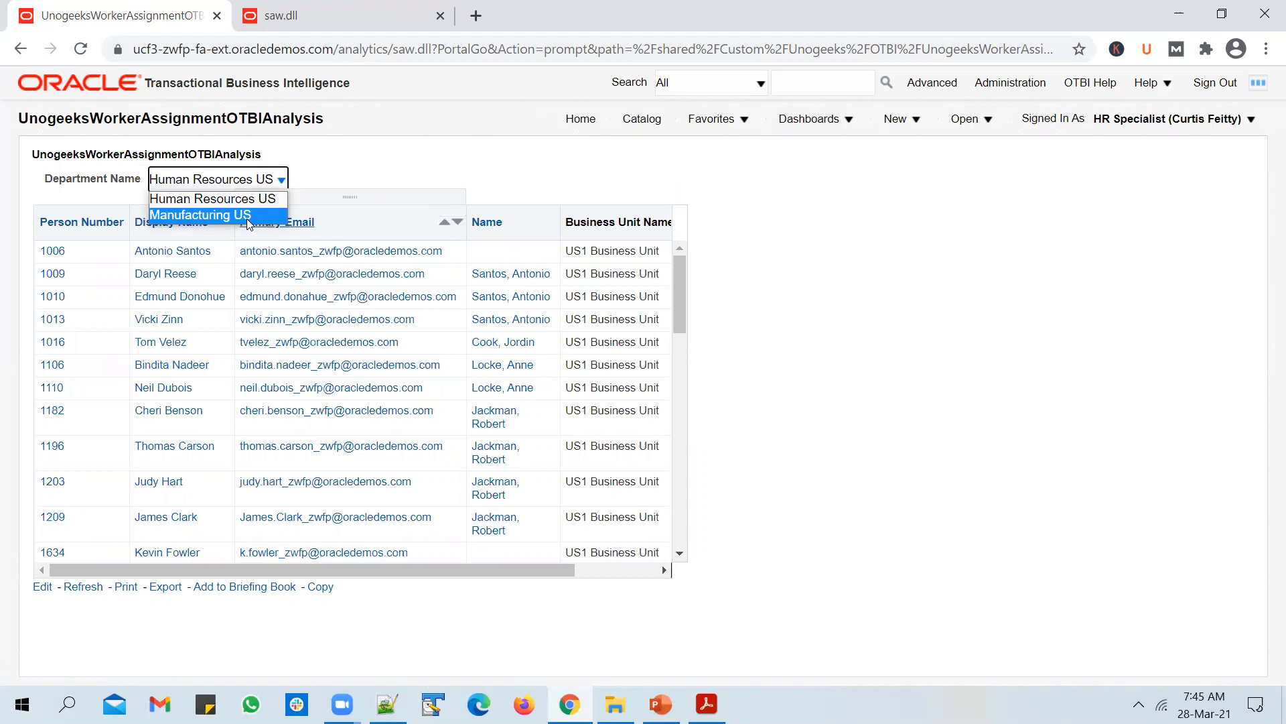
pyautogui.click(213, 199)
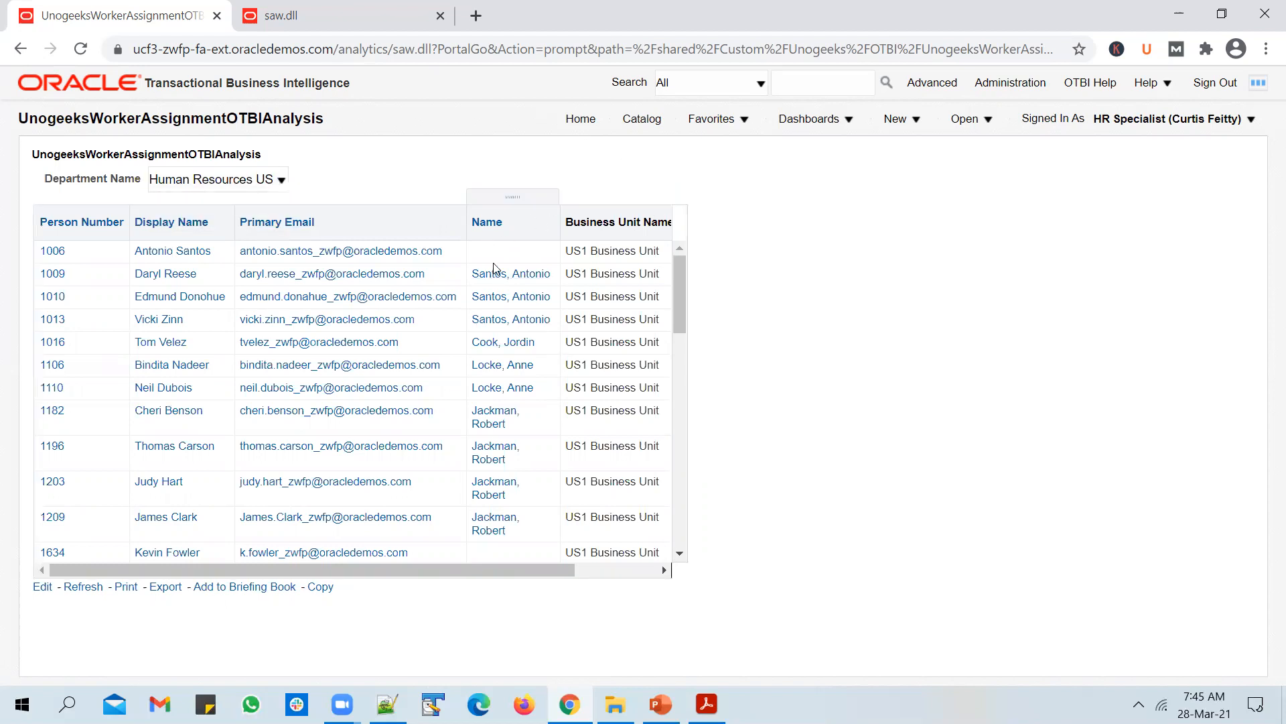
pyautogui.moveTo(38, 178)
pyautogui.mouseDown()
pyautogui.moveTo(451, 193)
pyautogui.moveTo(528, 207)
pyautogui.moveTo(555, 231)
pyautogui.mouseUp()
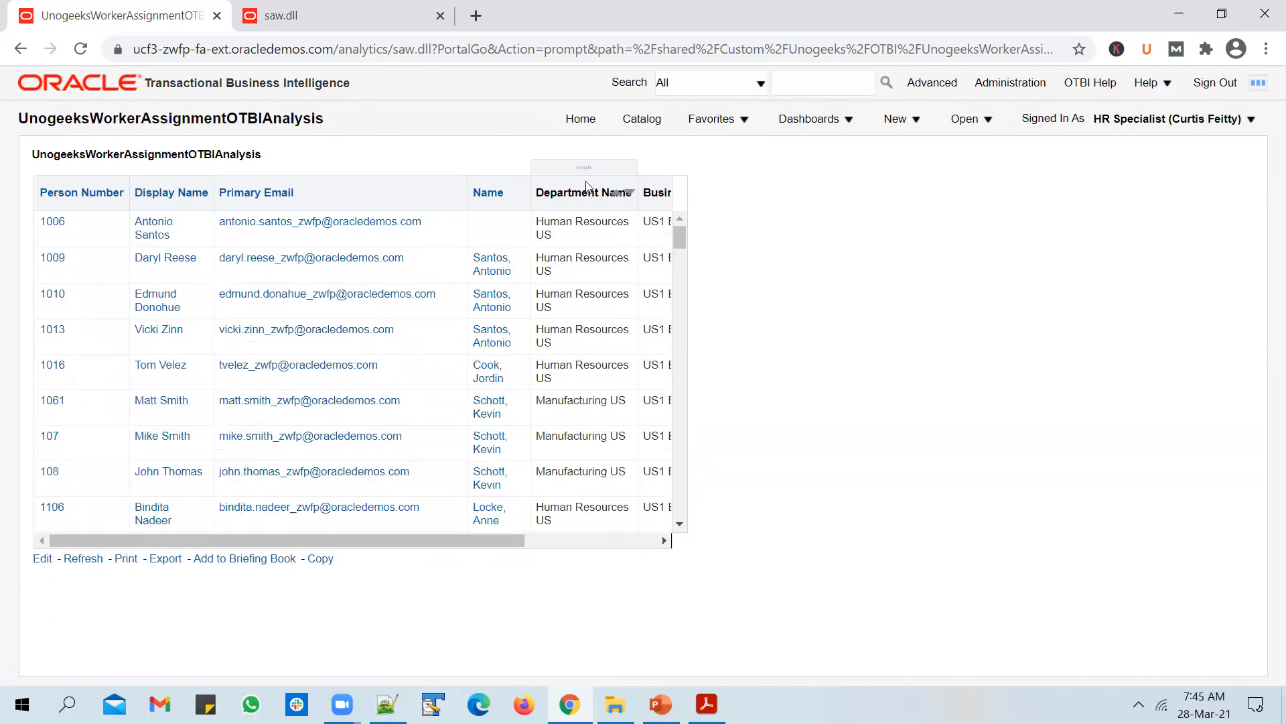
# Step: Move the Department Name column into the table's sections area and examine the separate Human Resources US and Manufacturing US tables
pyautogui.moveTo(444, 181); pyautogui.dragTo(444, 194)
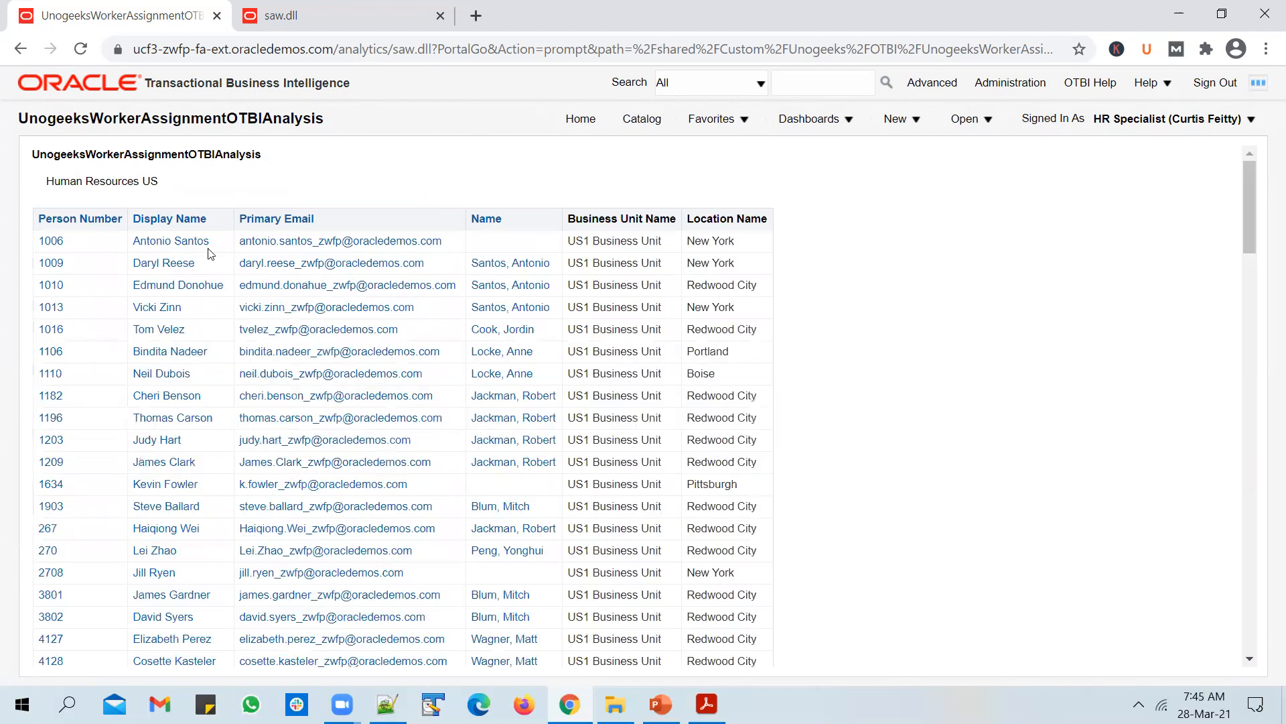
pyautogui.moveTo(142, 193)
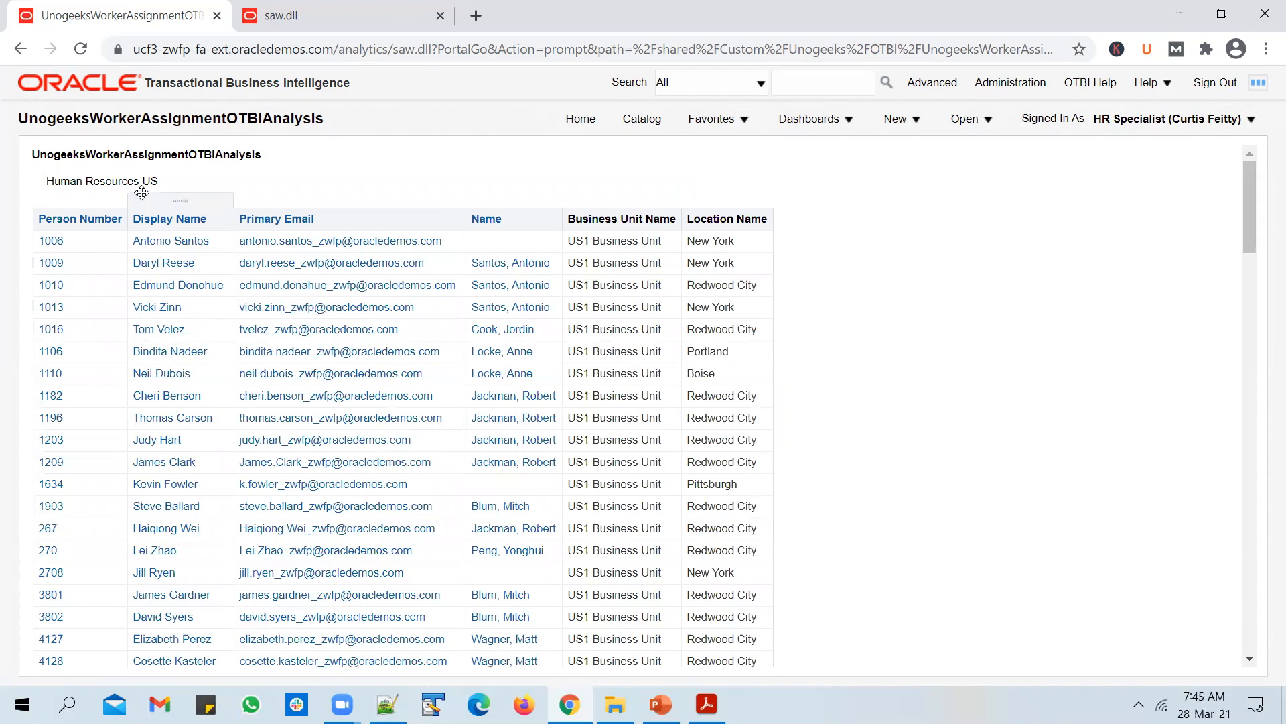
pyautogui.scroll(-20, 278, 360)
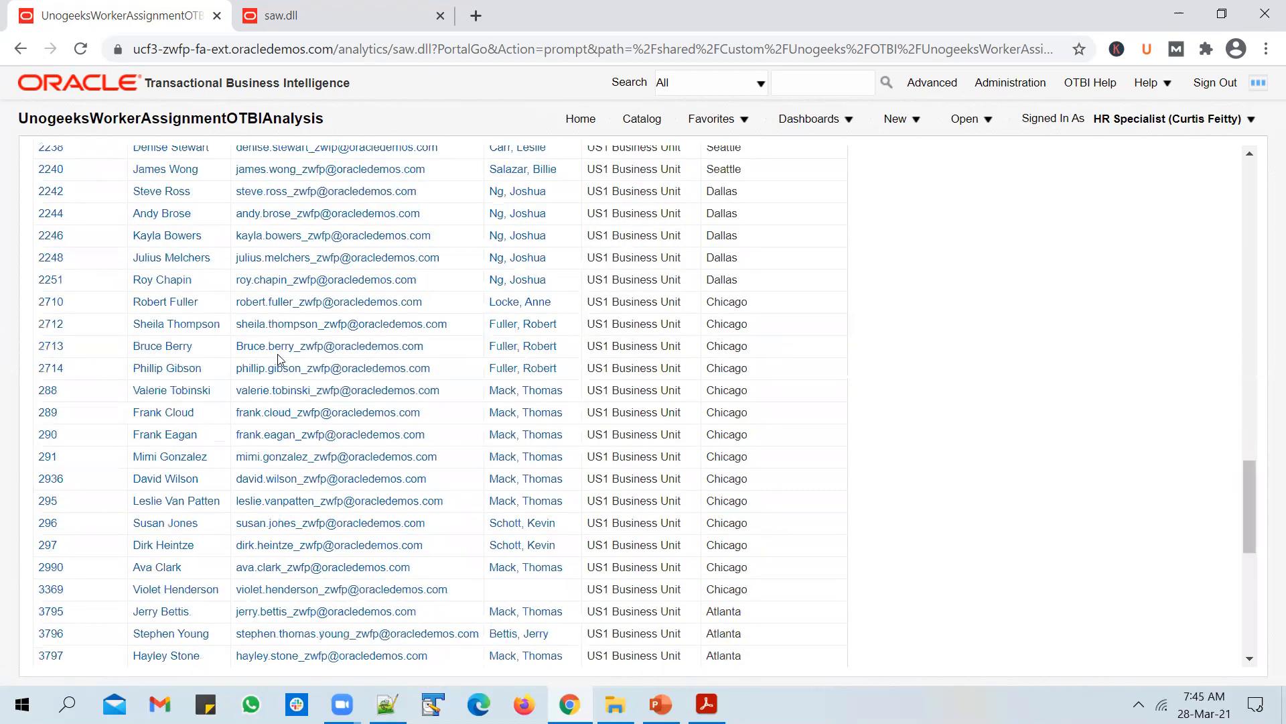
pyautogui.scroll(8, 279, 360)
pyautogui.scroll(4, 120, 443)
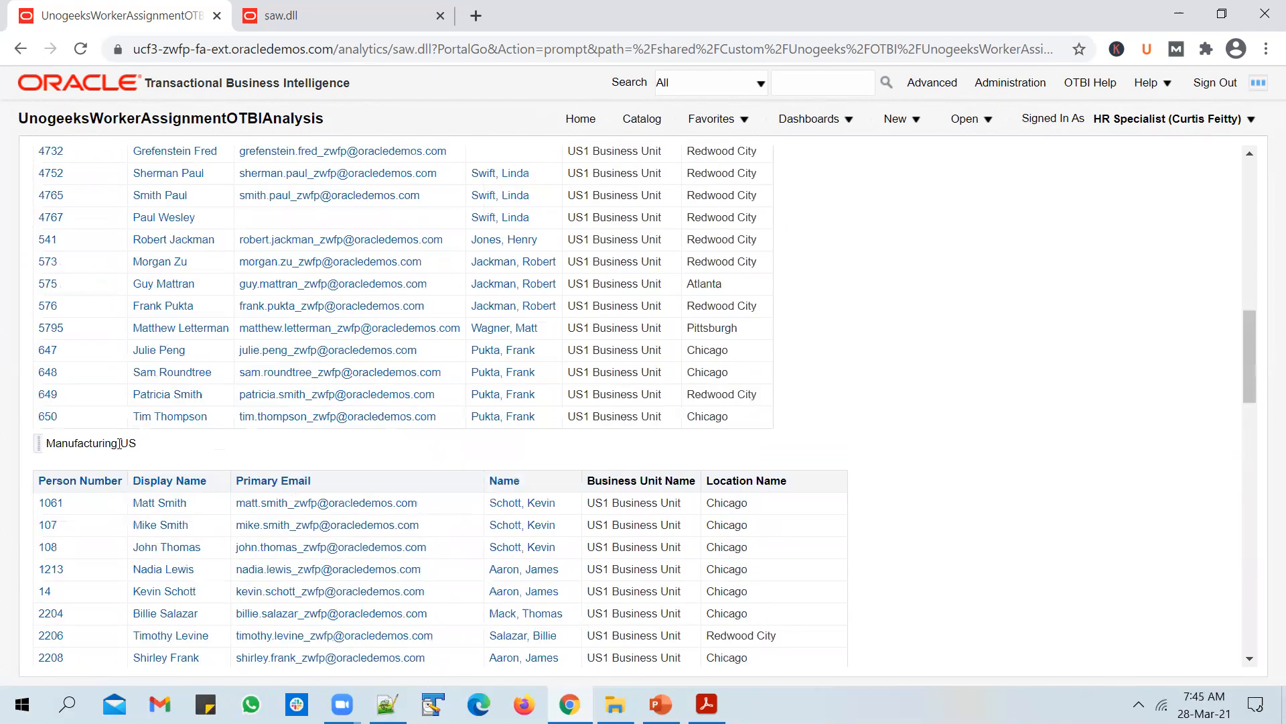
pyautogui.scroll(-8, 120, 443)
pyautogui.scroll(-10, 432, 456)
pyautogui.scroll(-2, 432, 456)
pyautogui.scroll(15, 422, 456)
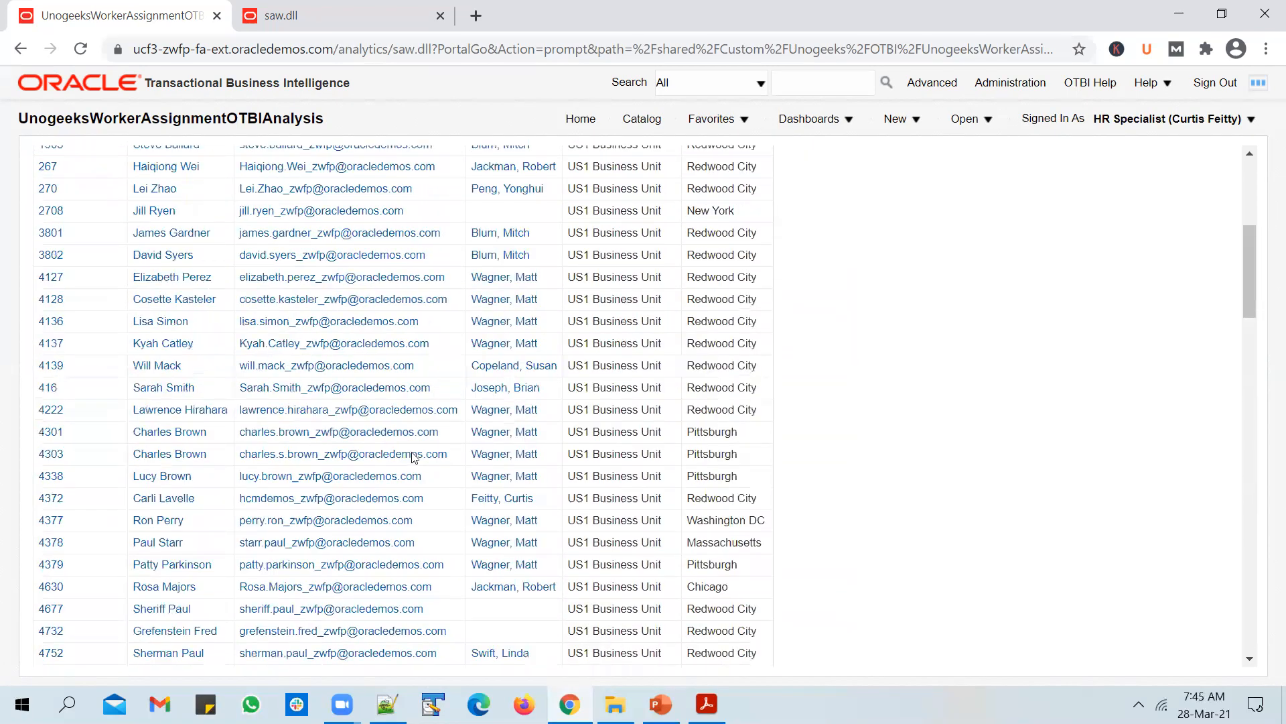
pyautogui.scroll(5, 414, 457)
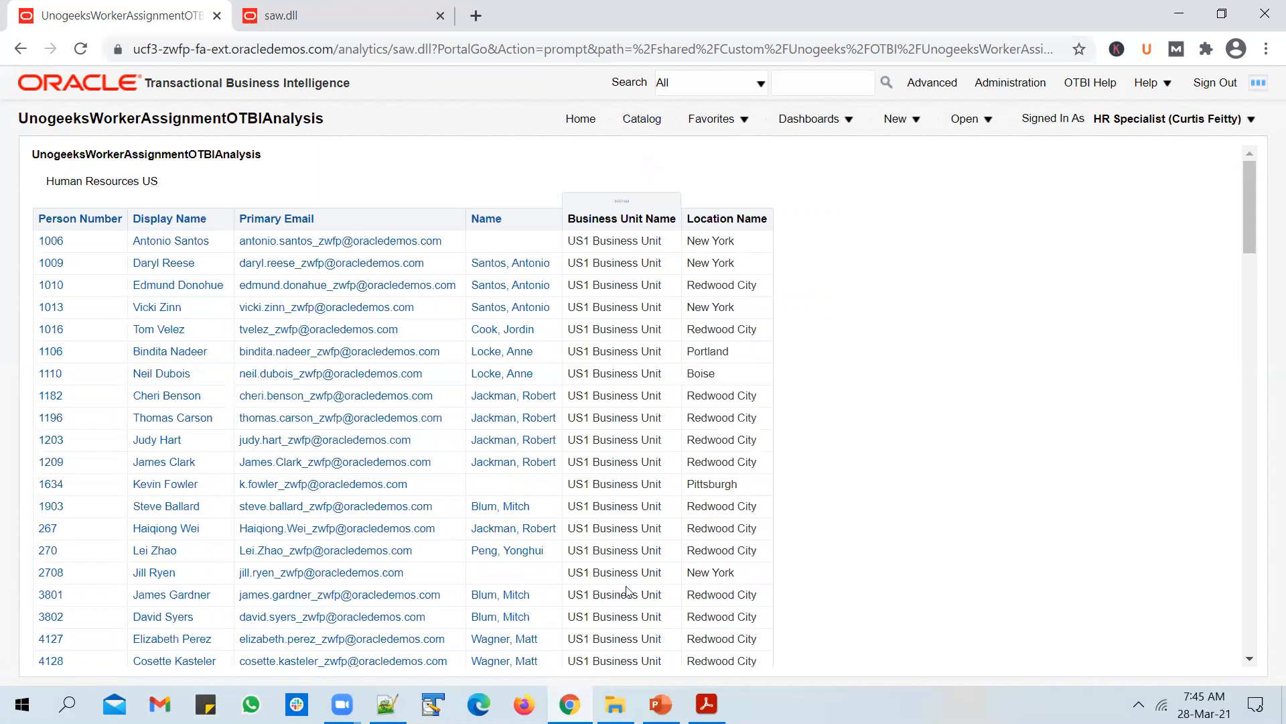
# Step: Export the department-sectioned report as PDF, view the file, and return to the report to dismiss the export confirmation
pyautogui.scroll(-10, 412, 490)
pyautogui.scroll(-10, 415, 496)
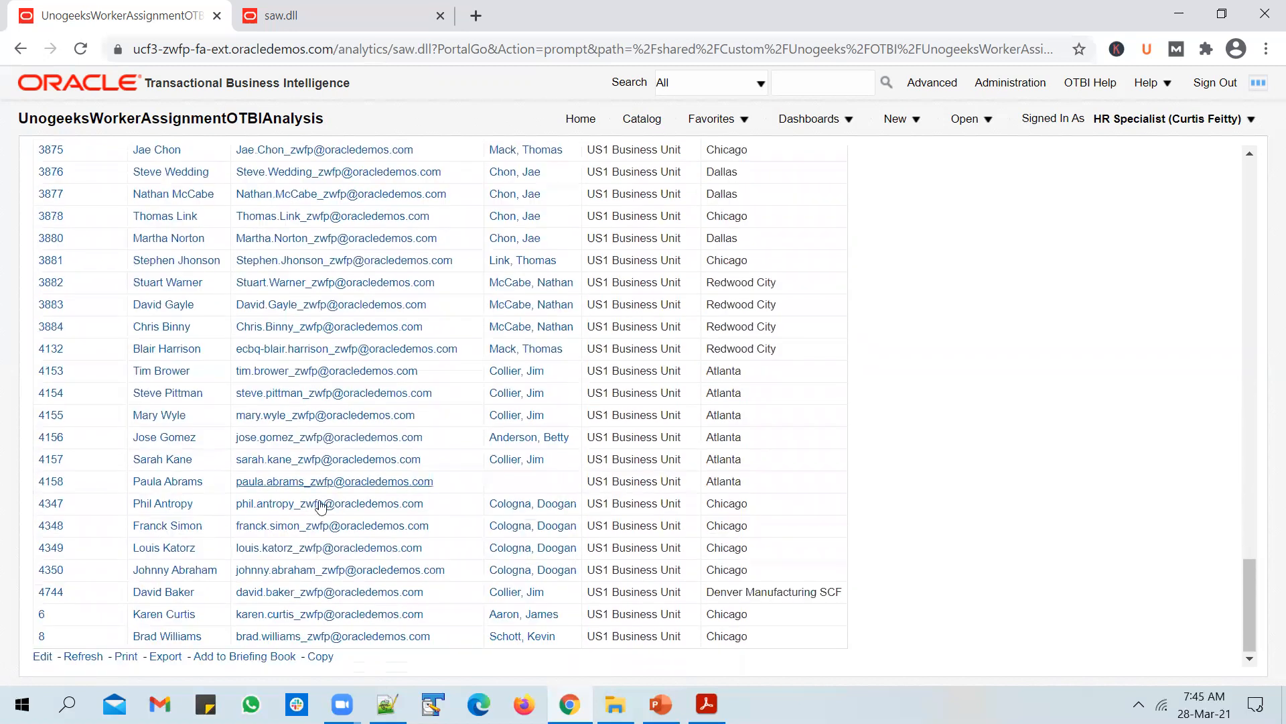
pyautogui.click(174, 662)
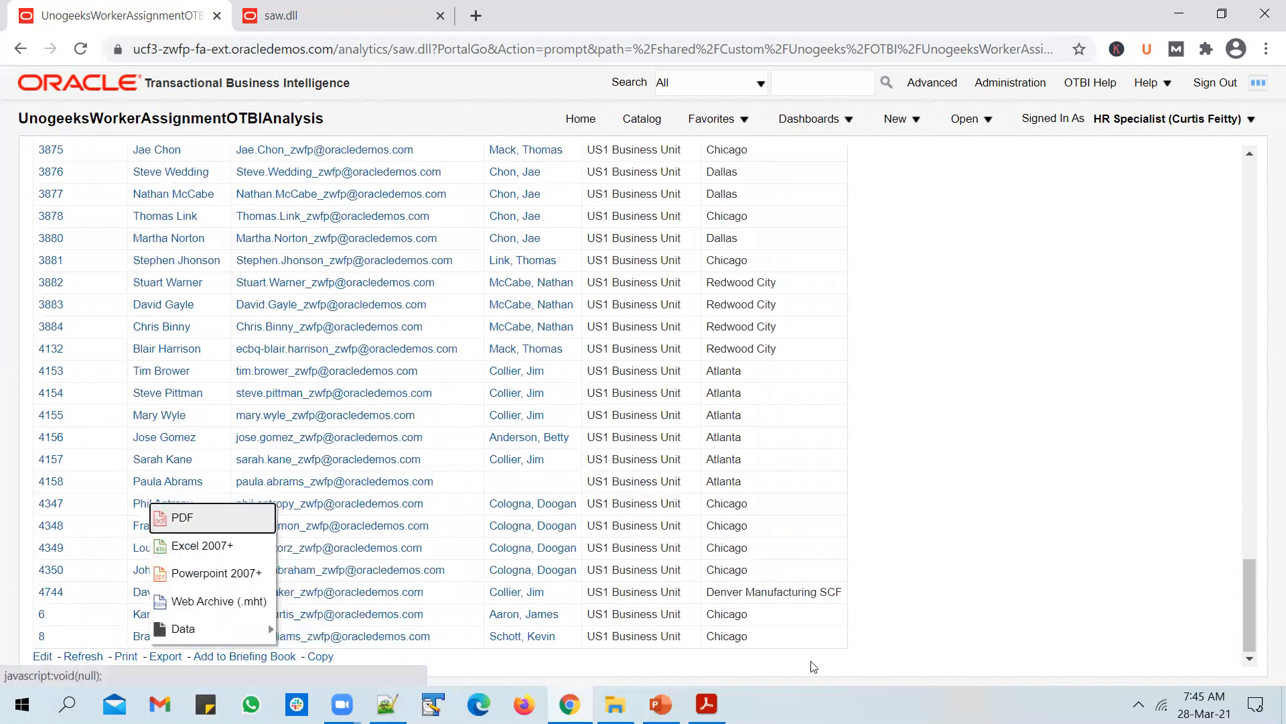
pyautogui.click(194, 510)
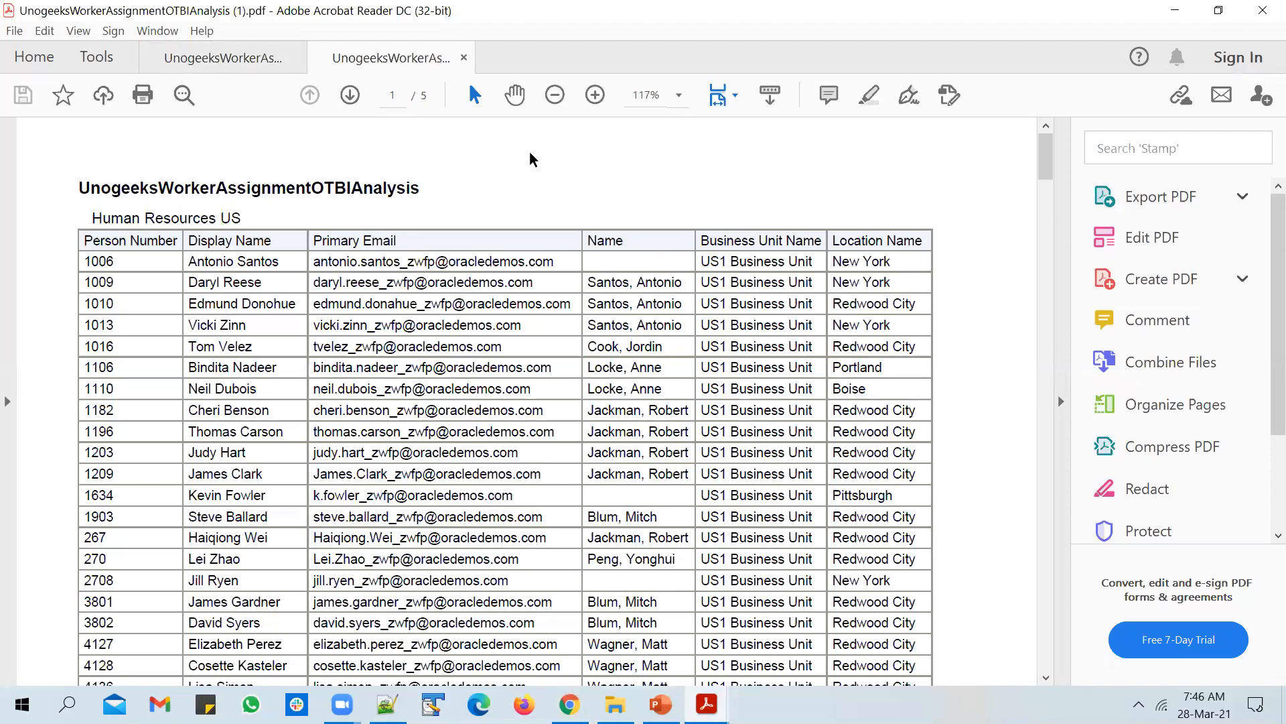
pyautogui.hotkey('alt', 'Tab')
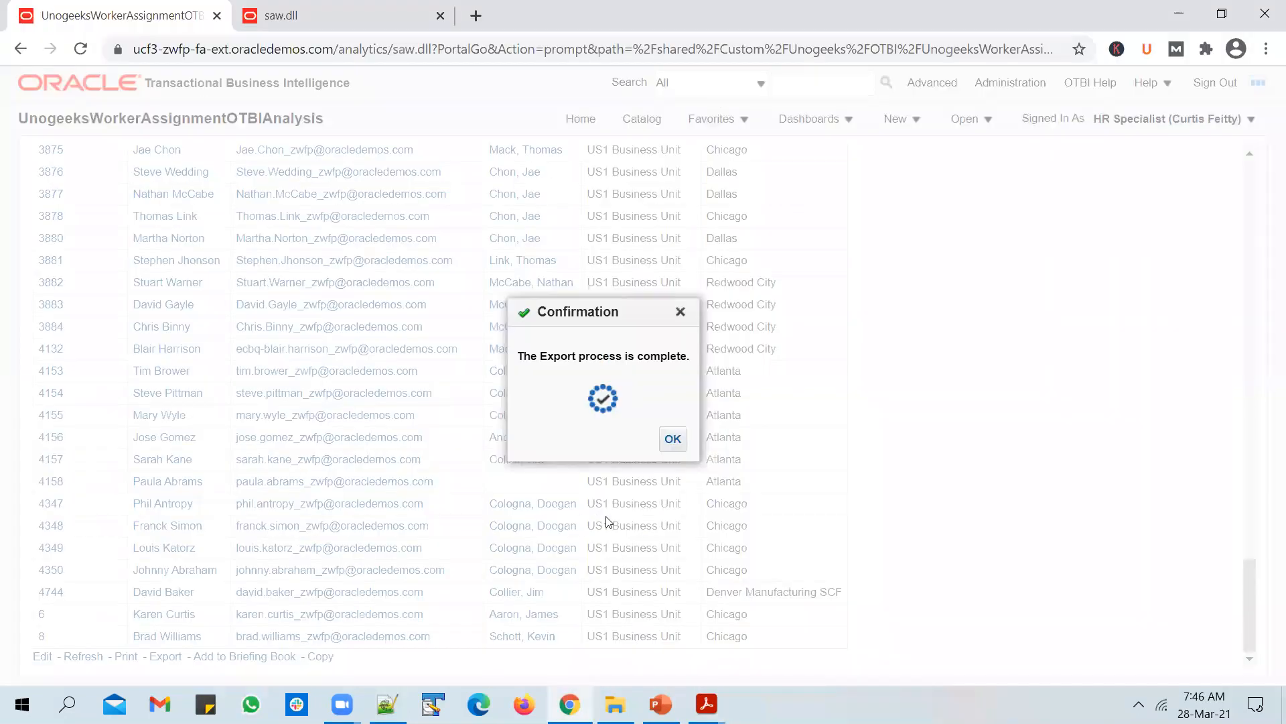
pyautogui.click(673, 439)
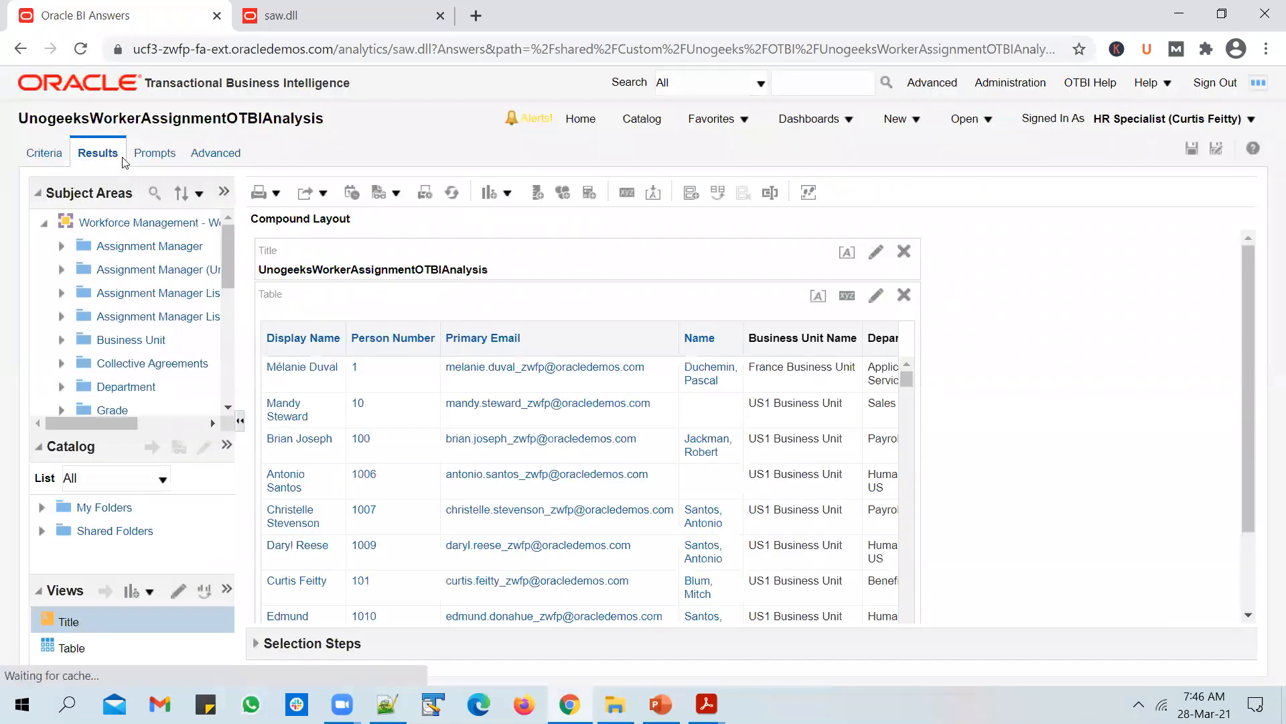
# Step: Set the analysis title to "Employee Assignment Details" in the Title view and turn off displaying the saved name
pyautogui.click(877, 254)
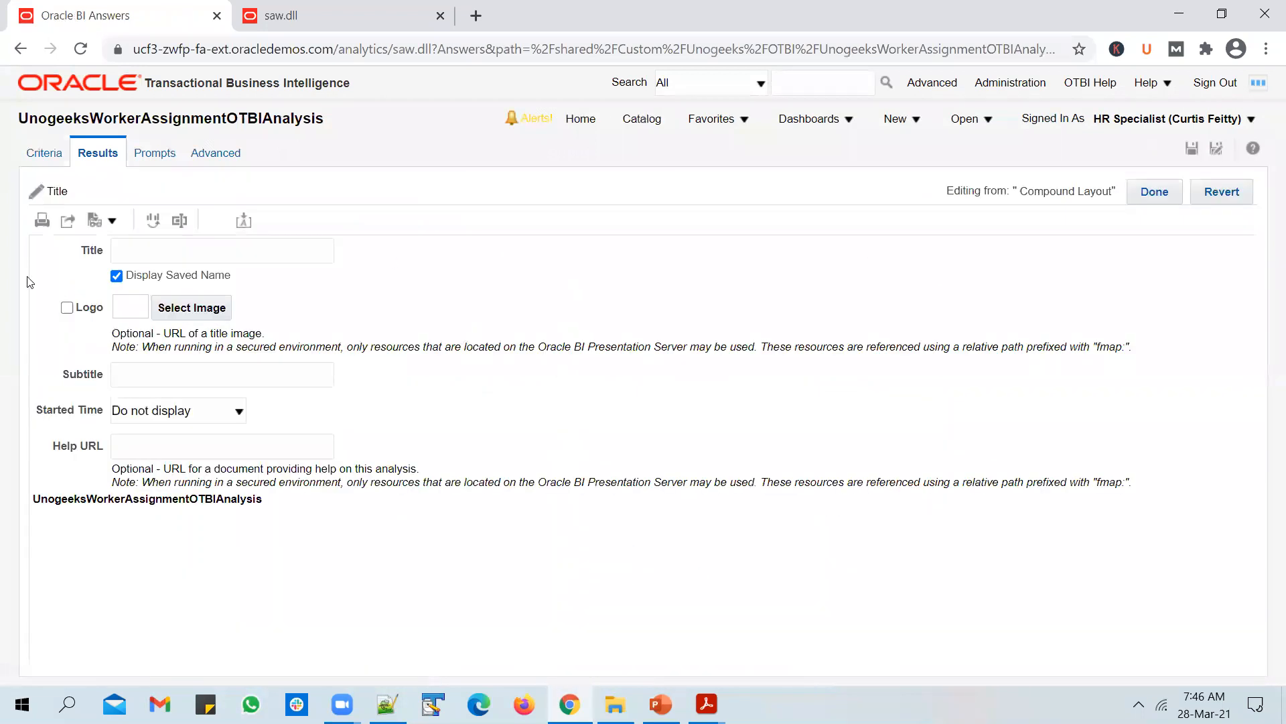
pyautogui.click(147, 243)
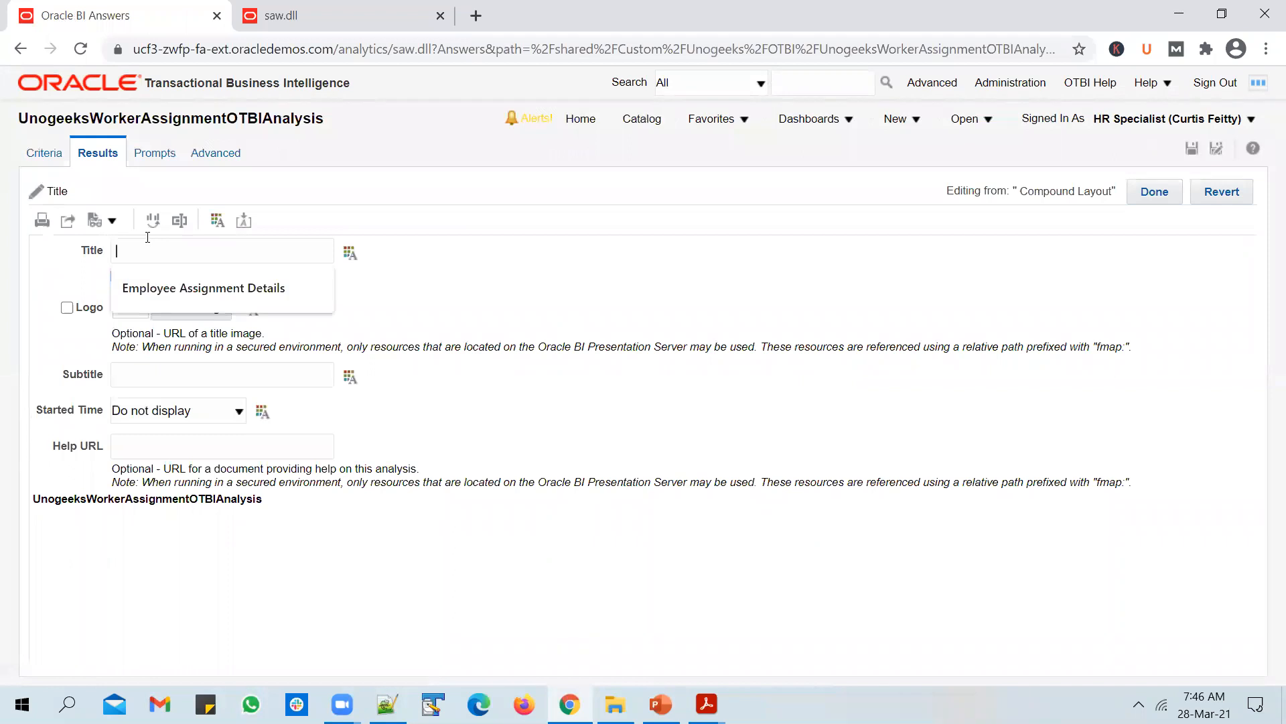
pyautogui.click(173, 274)
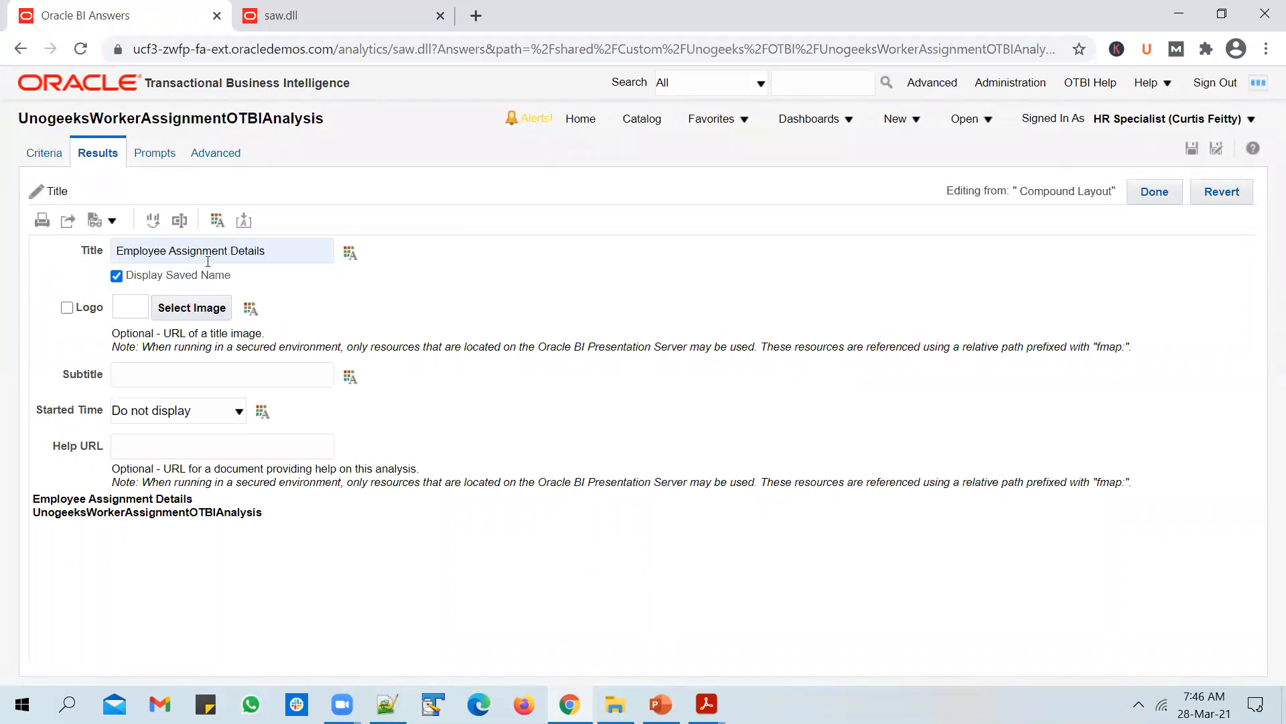
pyautogui.click(116, 276)
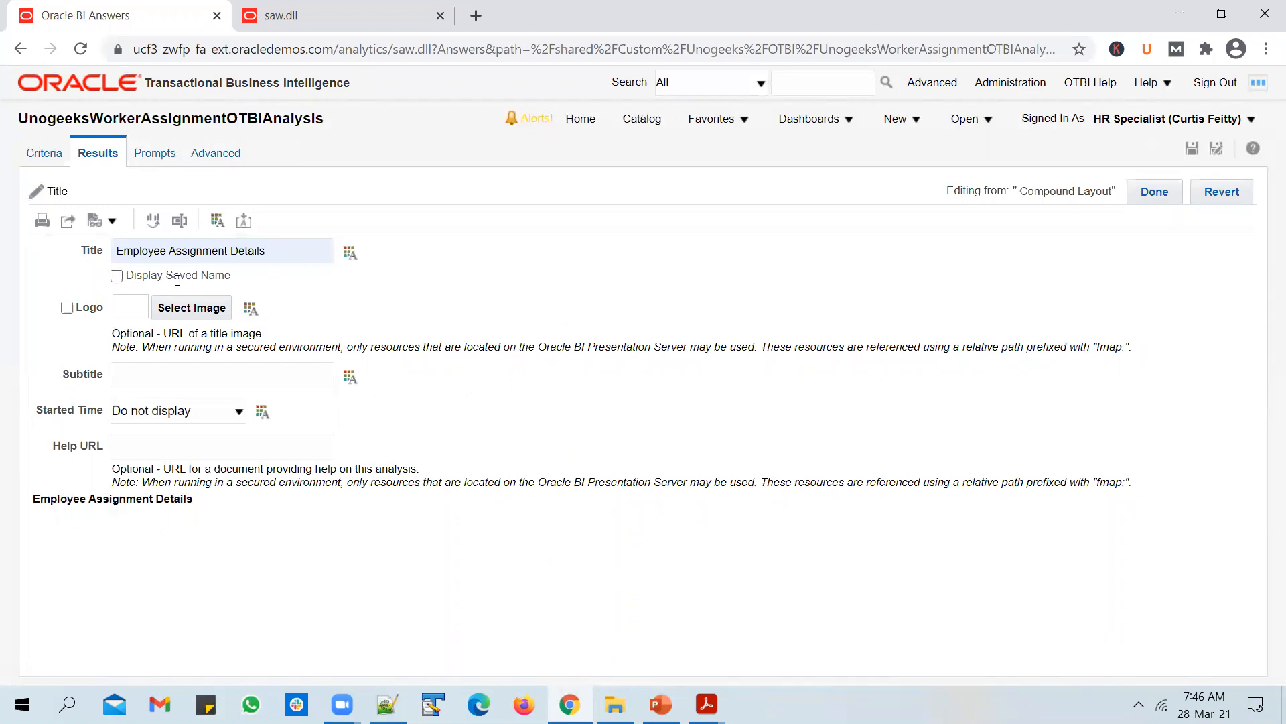
# Step: Enable the title logo and use the teal Learning badge from the Custom Images as its picture
pyautogui.click(68, 309)
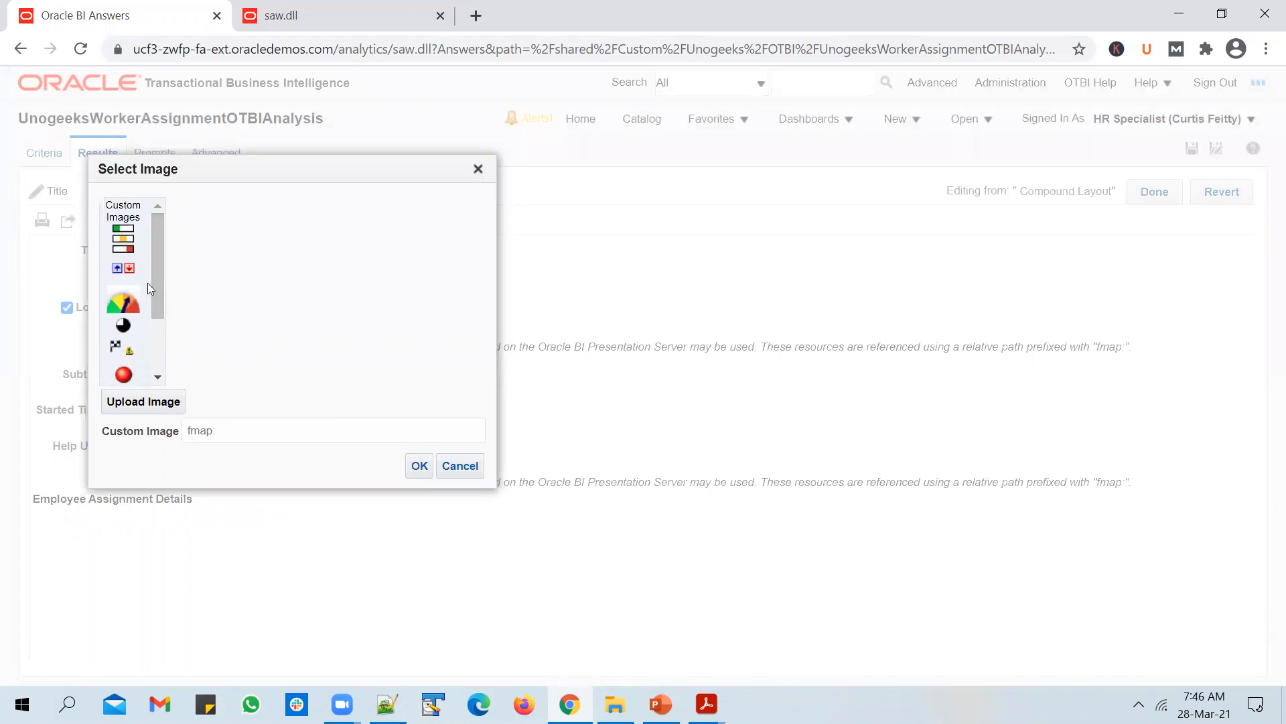
pyautogui.moveTo(158, 274); pyautogui.dragTo(152, 310)
pyautogui.click(122, 211)
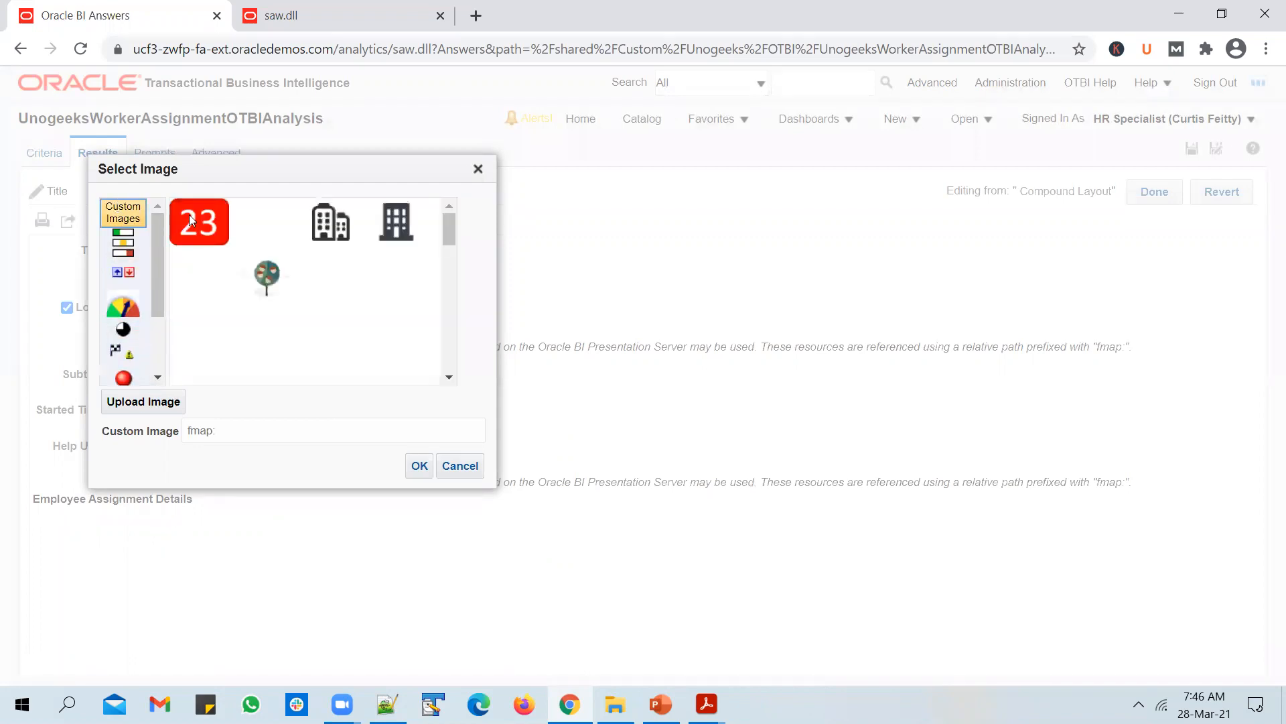
pyautogui.scroll(-3, 288, 295)
pyautogui.scroll(-1, 288, 299)
pyautogui.scroll(2, 290, 294)
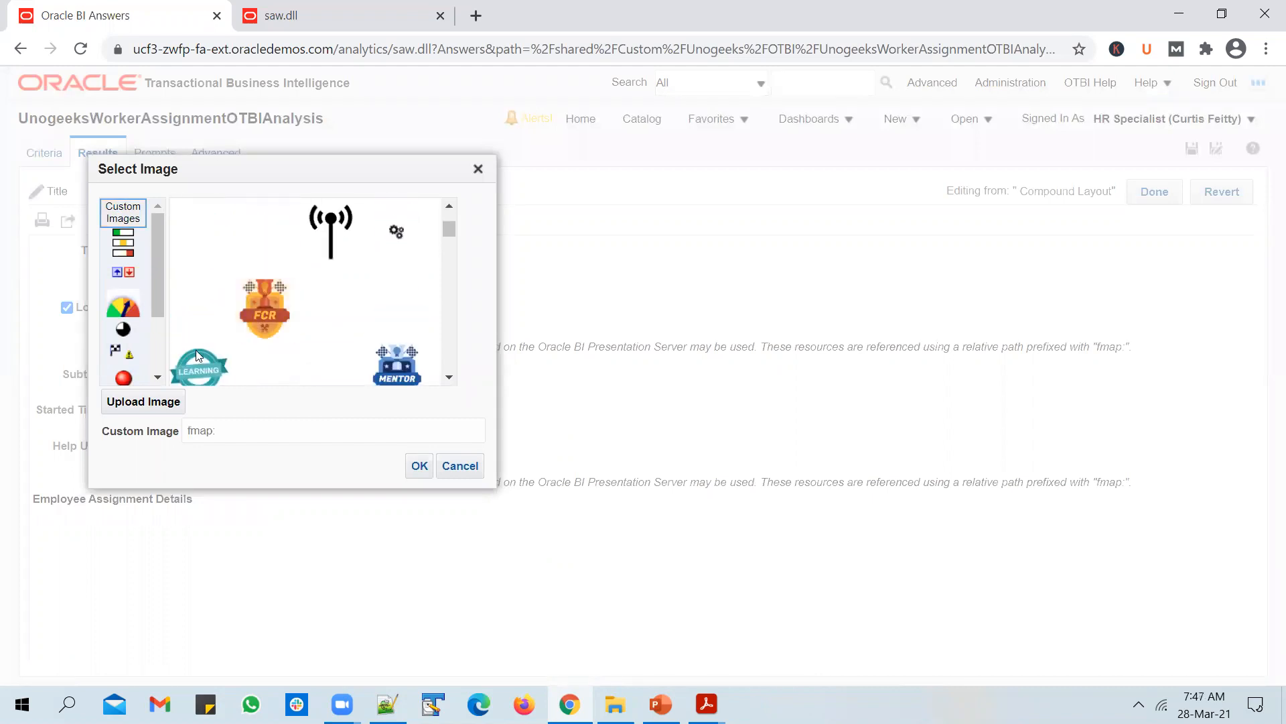
pyautogui.click(420, 465)
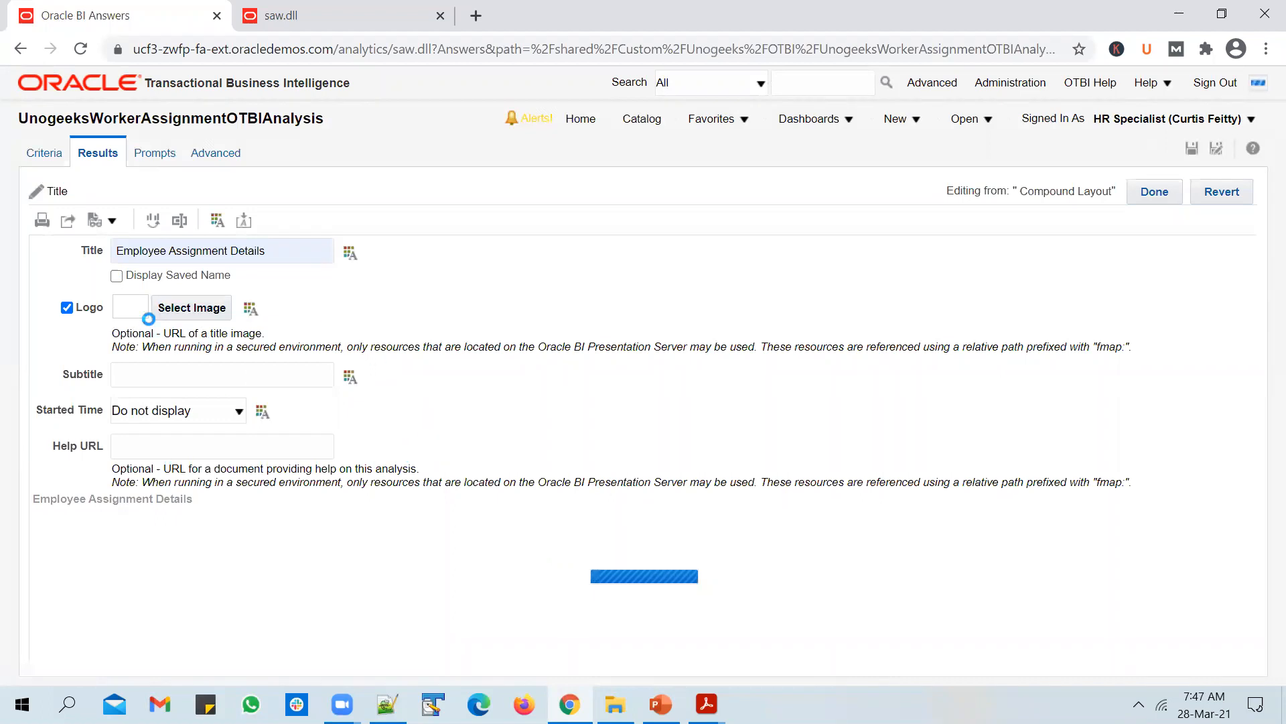
pyautogui.scroll(-1, 201, 345)
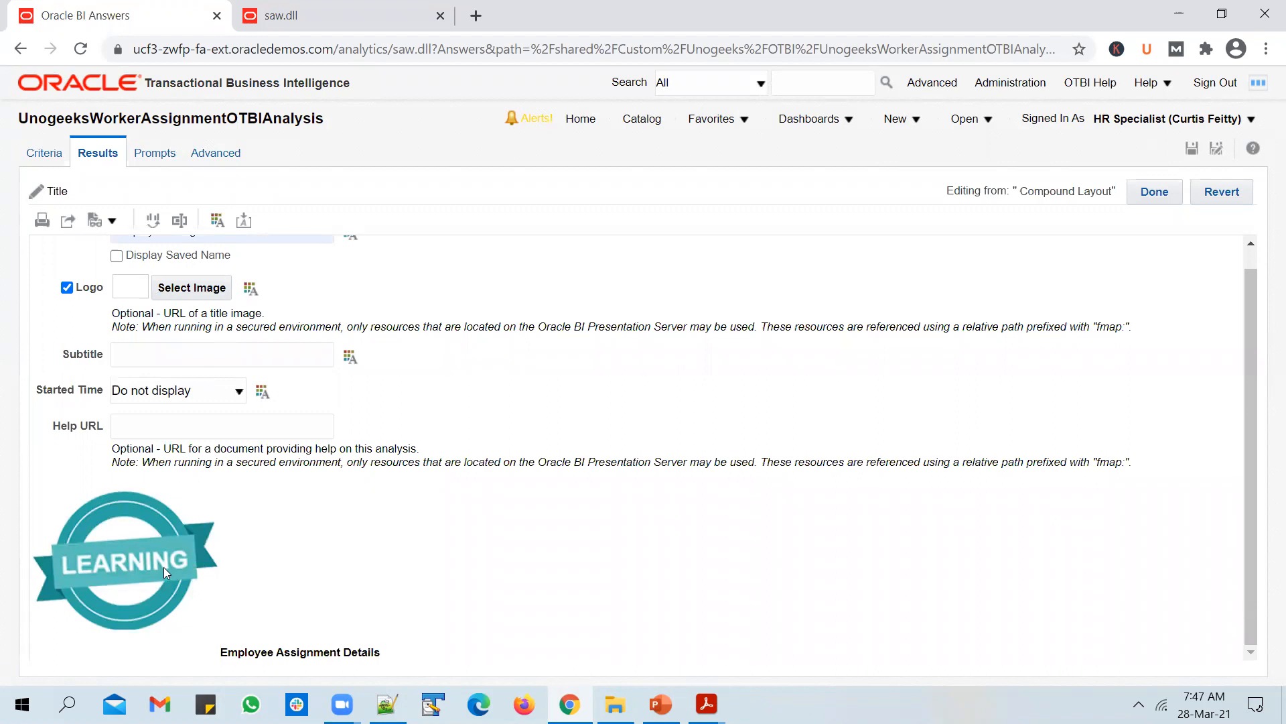
# Step: Set the title's subtitle to "This report contains employee personal and assignment details" and check the full text
pyautogui.click(146, 353)
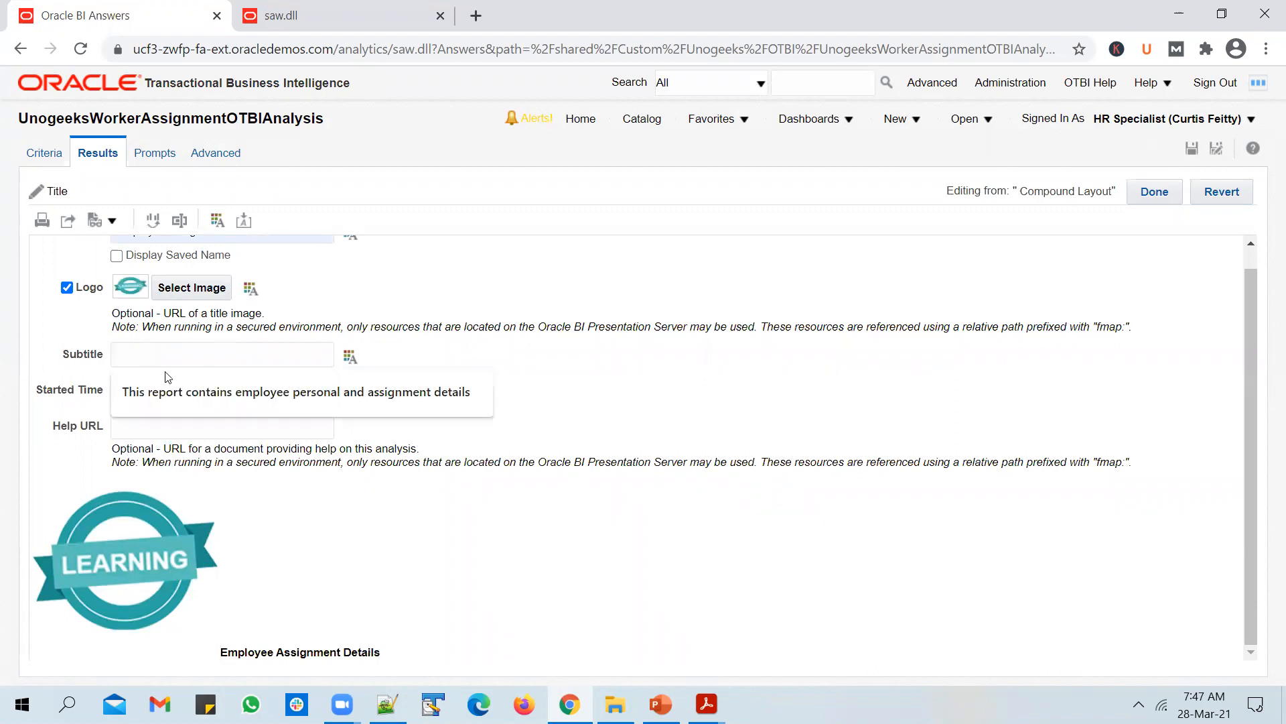
pyautogui.press('Down')
pyautogui.press('Return')
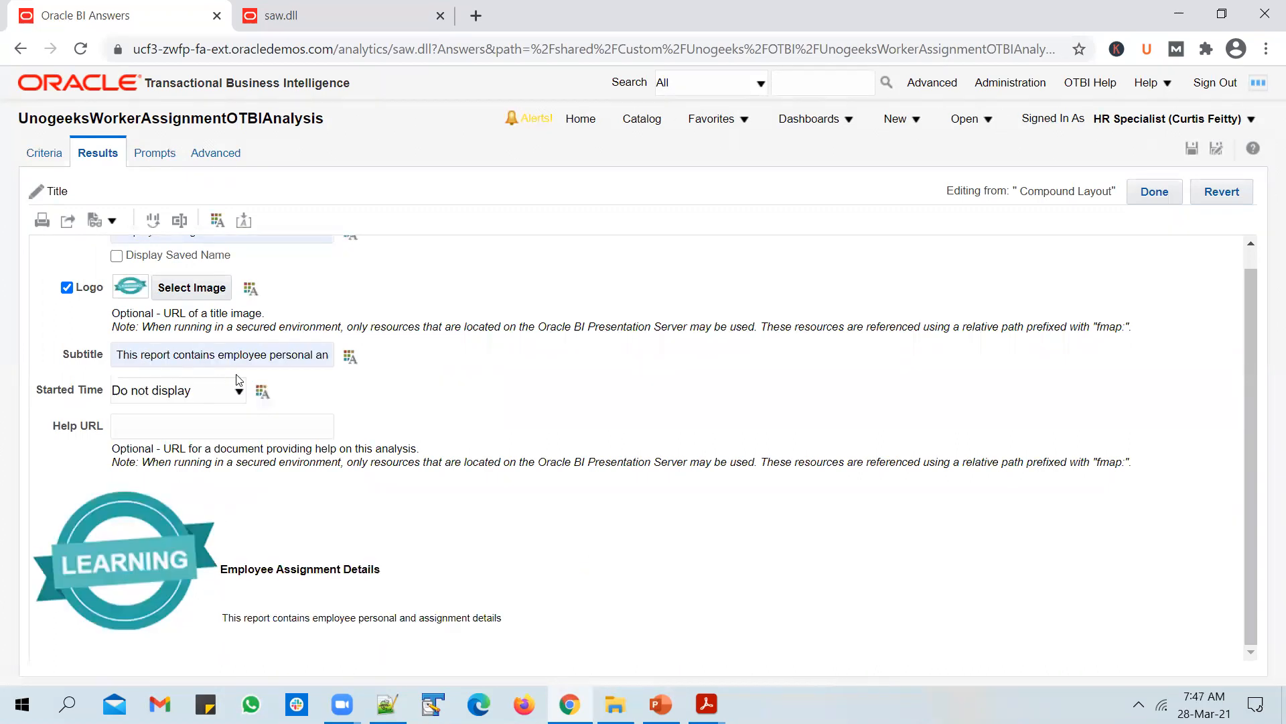
pyautogui.moveTo(240, 355); pyautogui.dragTo(384, 362)
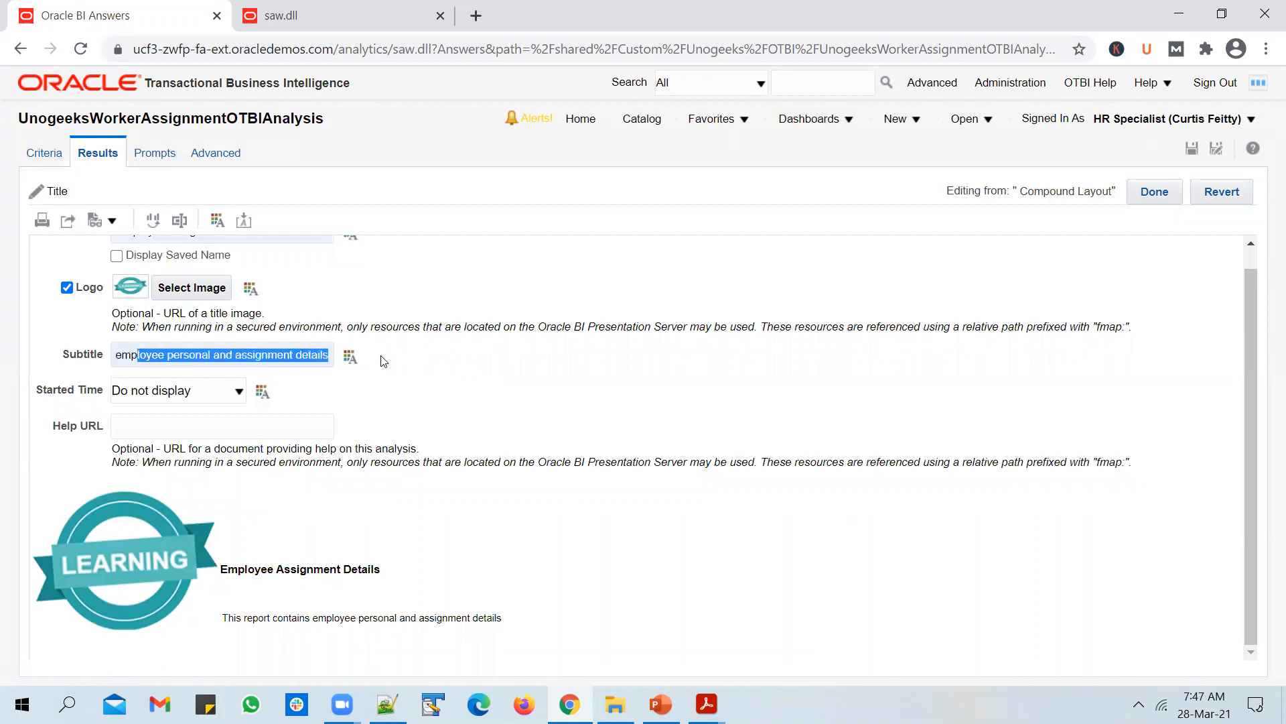
pyautogui.click(505, 406)
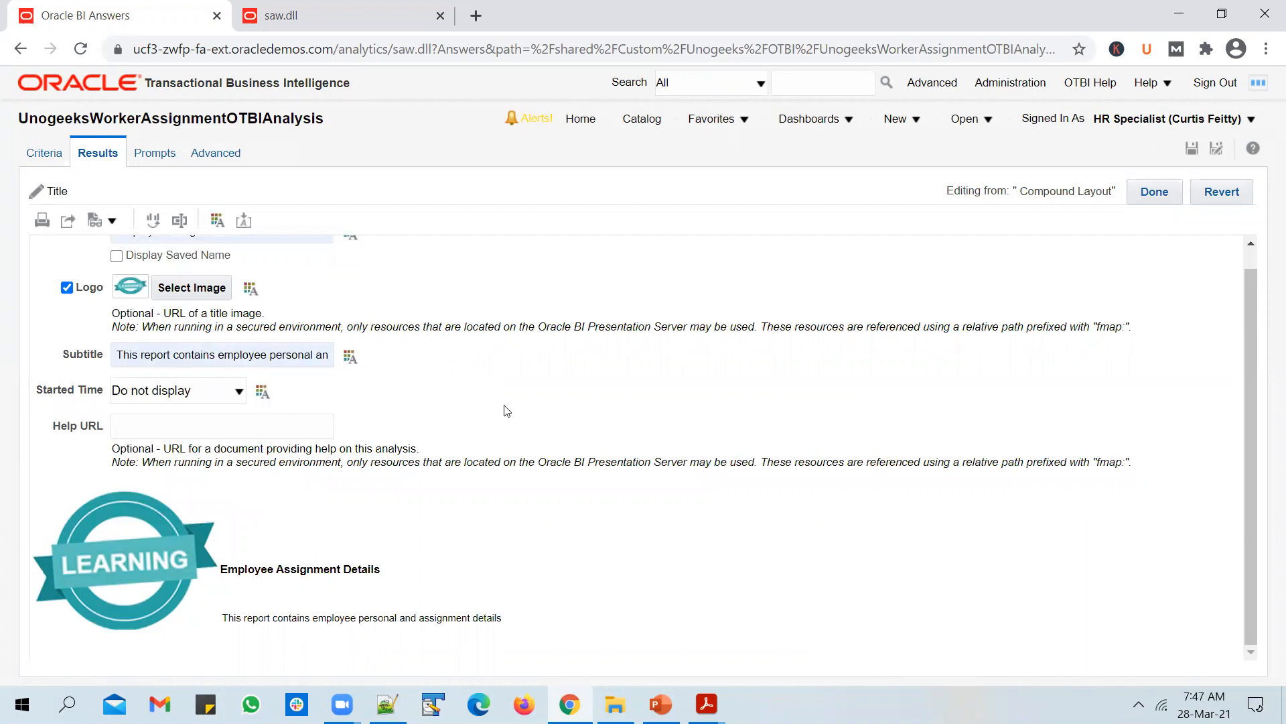
# Step: Set the title's Started Time to "Display date and time" and finish editing the Title view
pyautogui.click(239, 393)
pyautogui.click(201, 462)
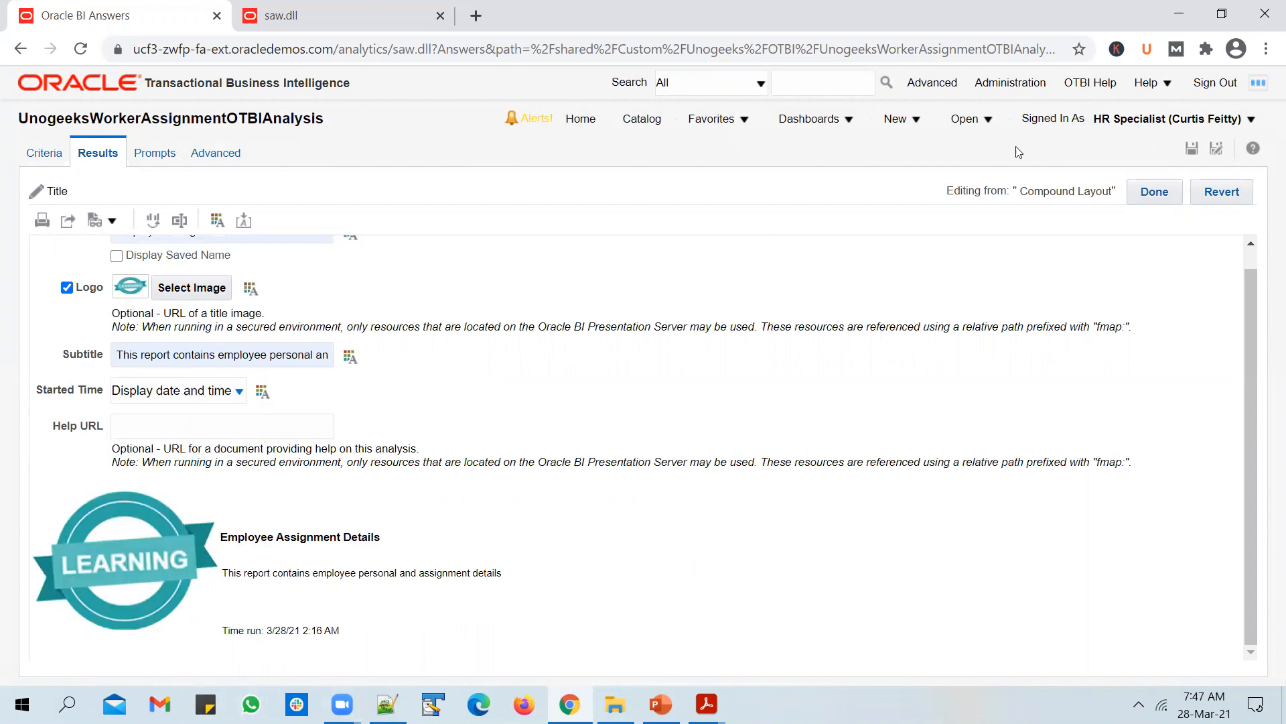
pyautogui.click(1155, 191)
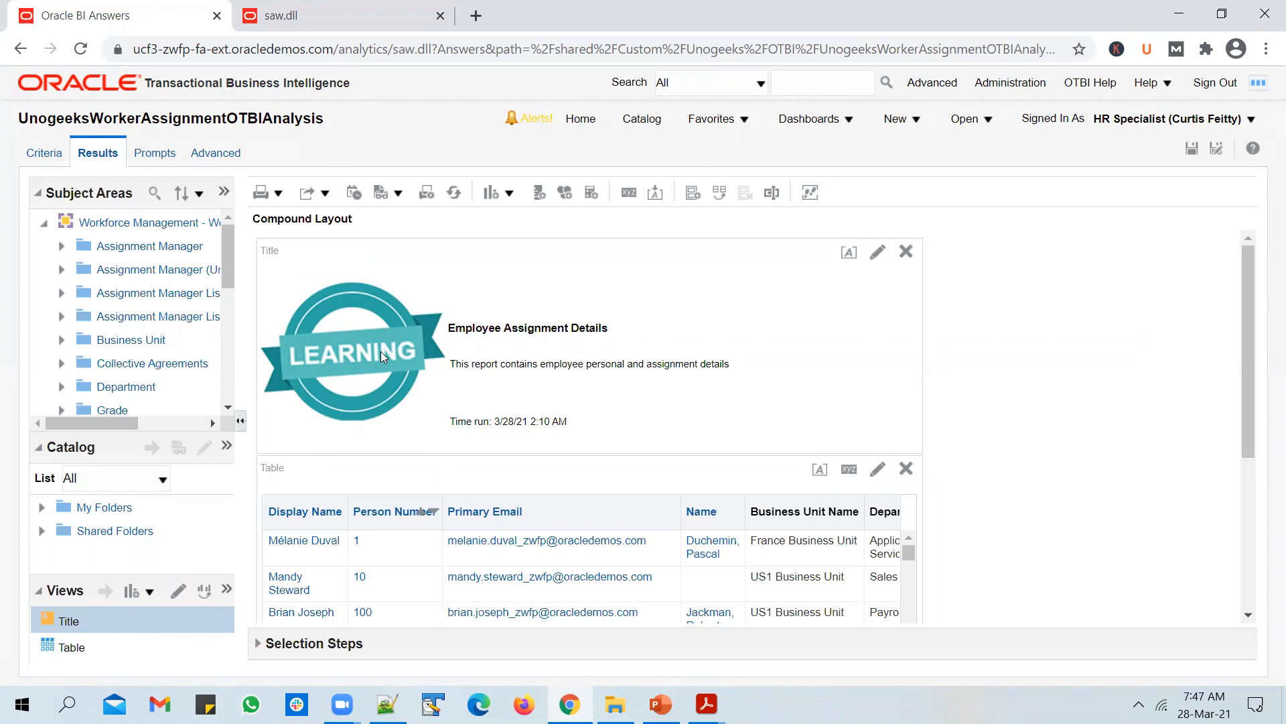
# Step: Replace the title logo with the custom Oracle Cloud image showing a blue cloud and gear, and save the analysis
pyautogui.click(877, 252)
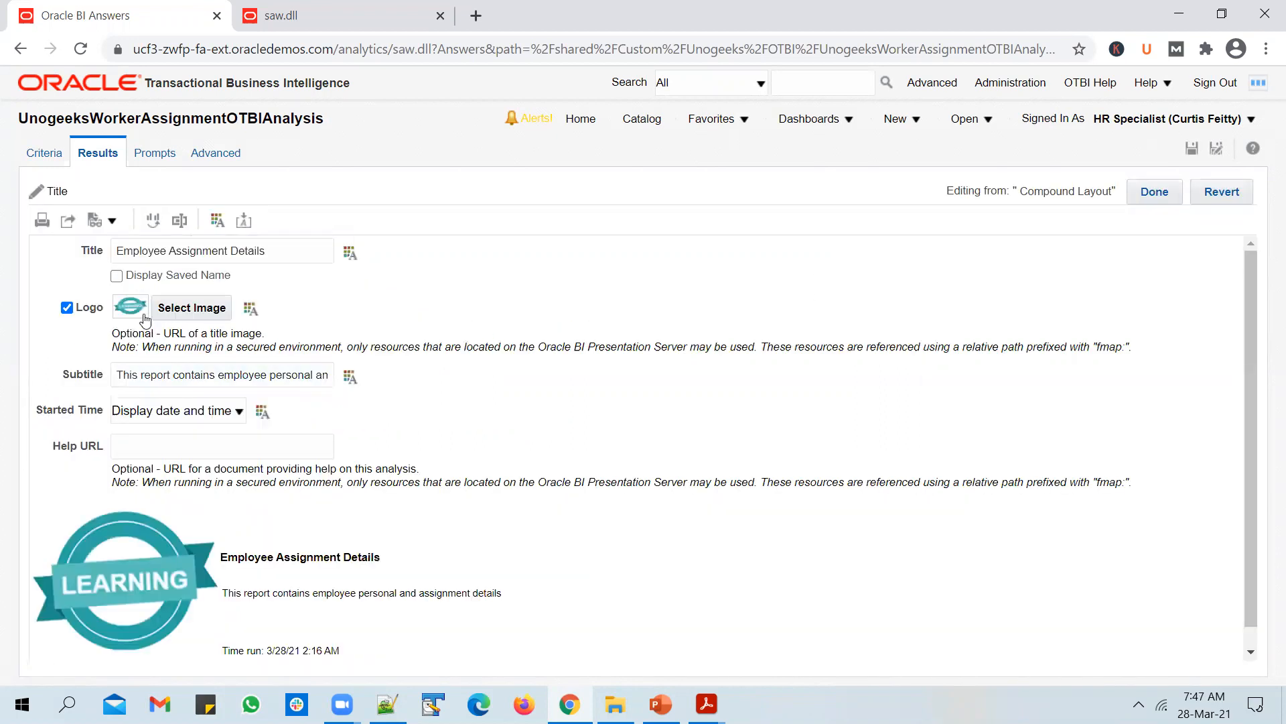
pyautogui.click(181, 310)
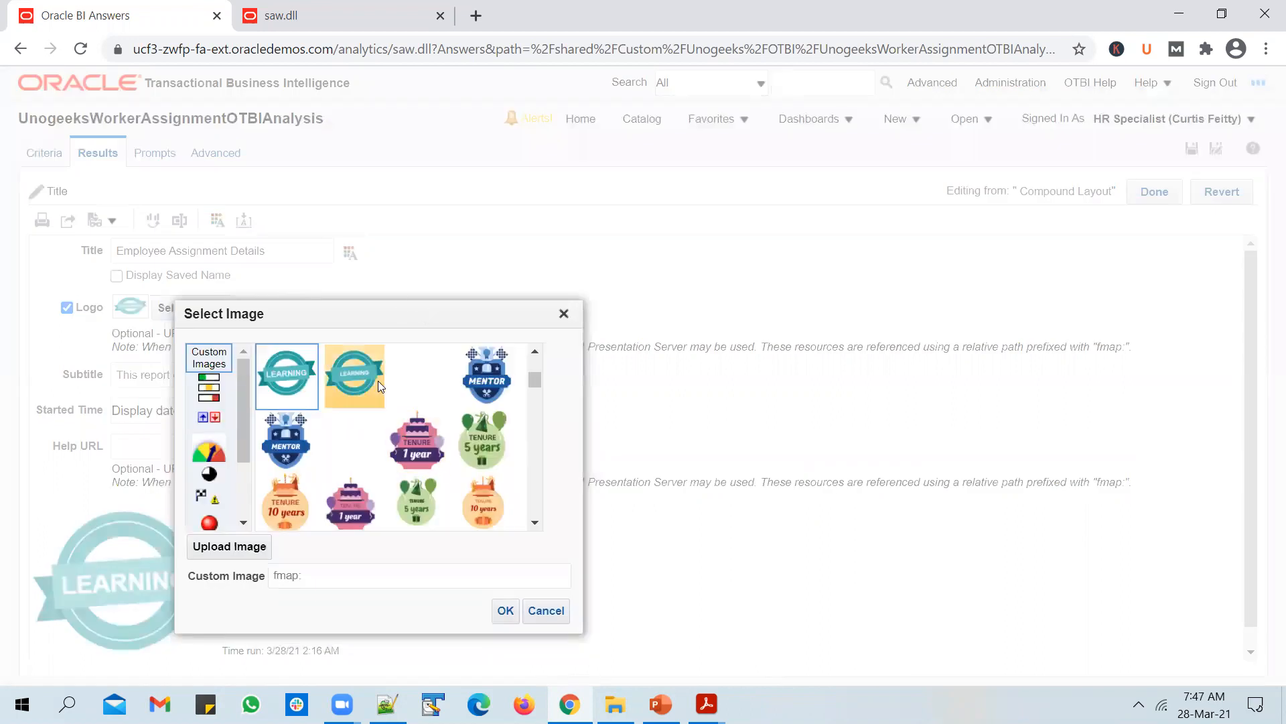
pyautogui.scroll(-5, 378, 392)
pyautogui.scroll(-5, 379, 392)
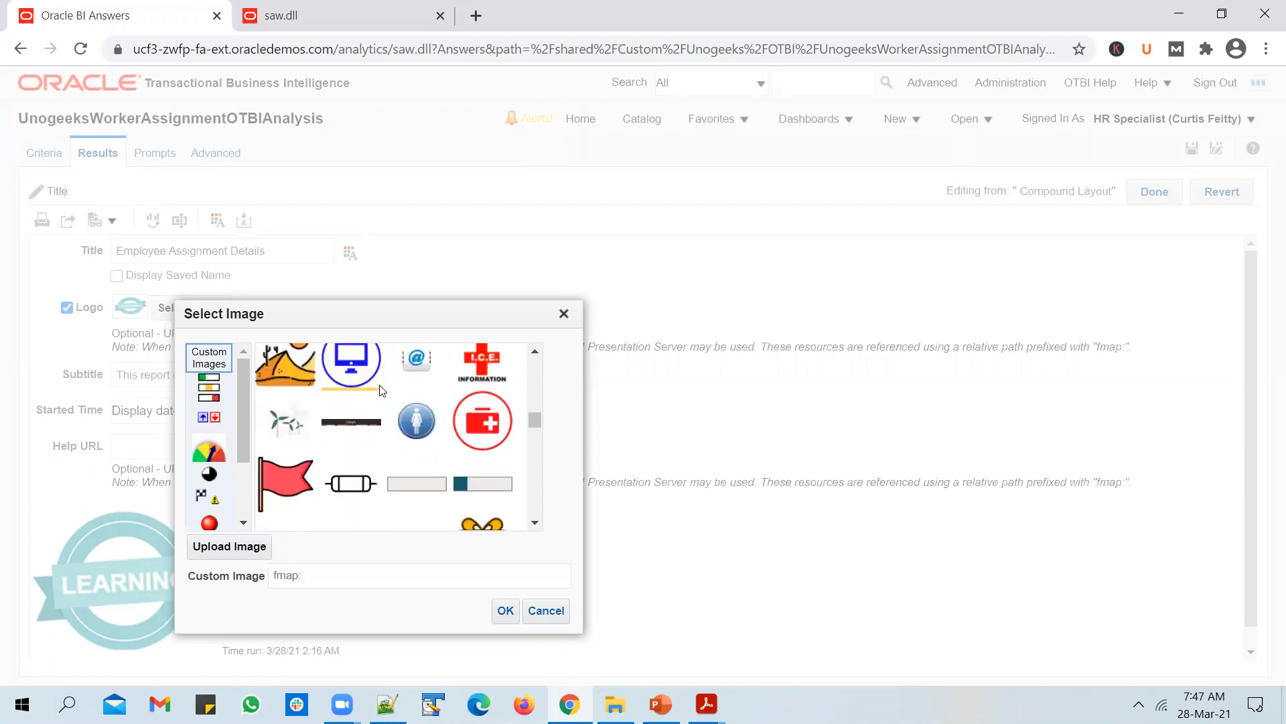
pyautogui.scroll(-10, 383, 391)
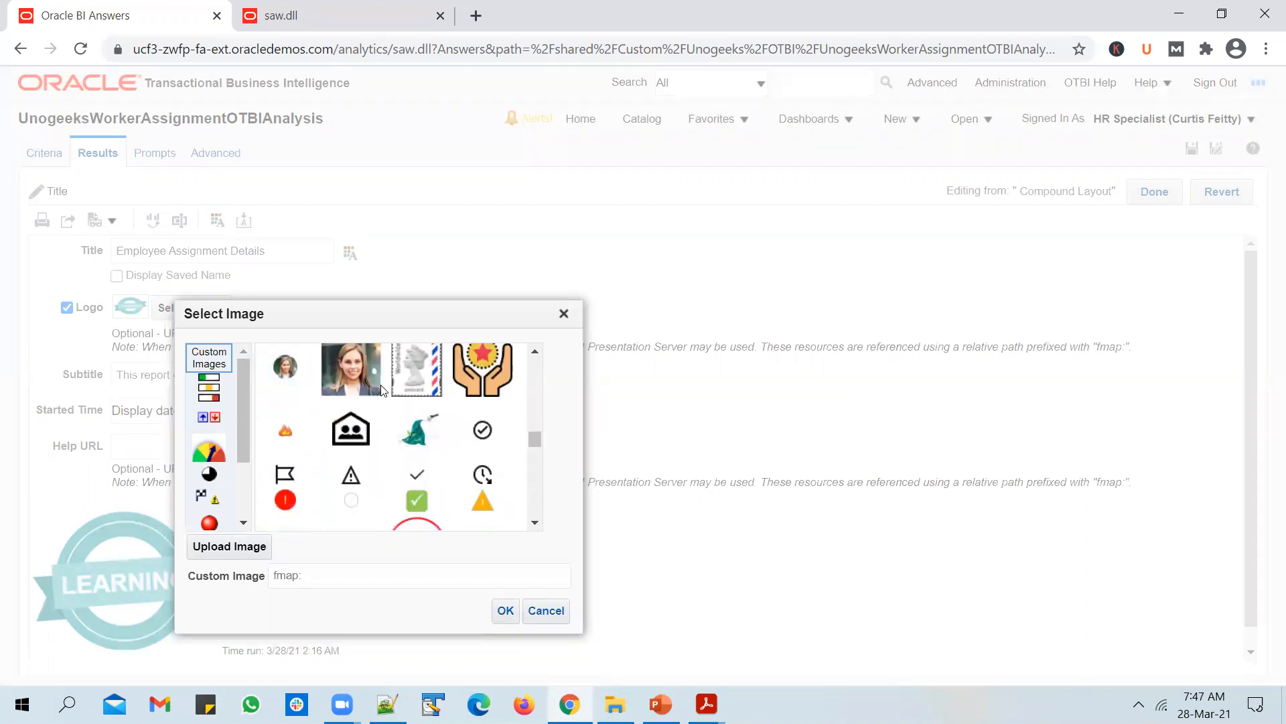
pyautogui.scroll(-10, 386, 391)
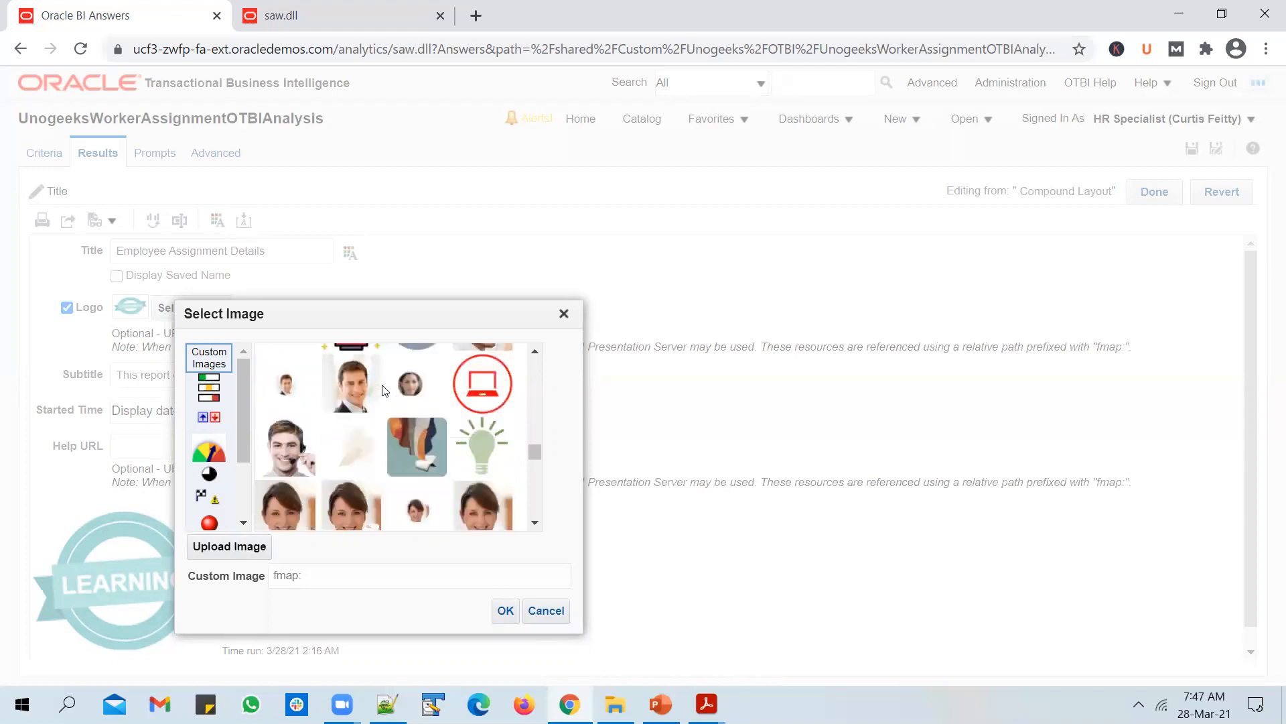
pyautogui.scroll(-3, 386, 391)
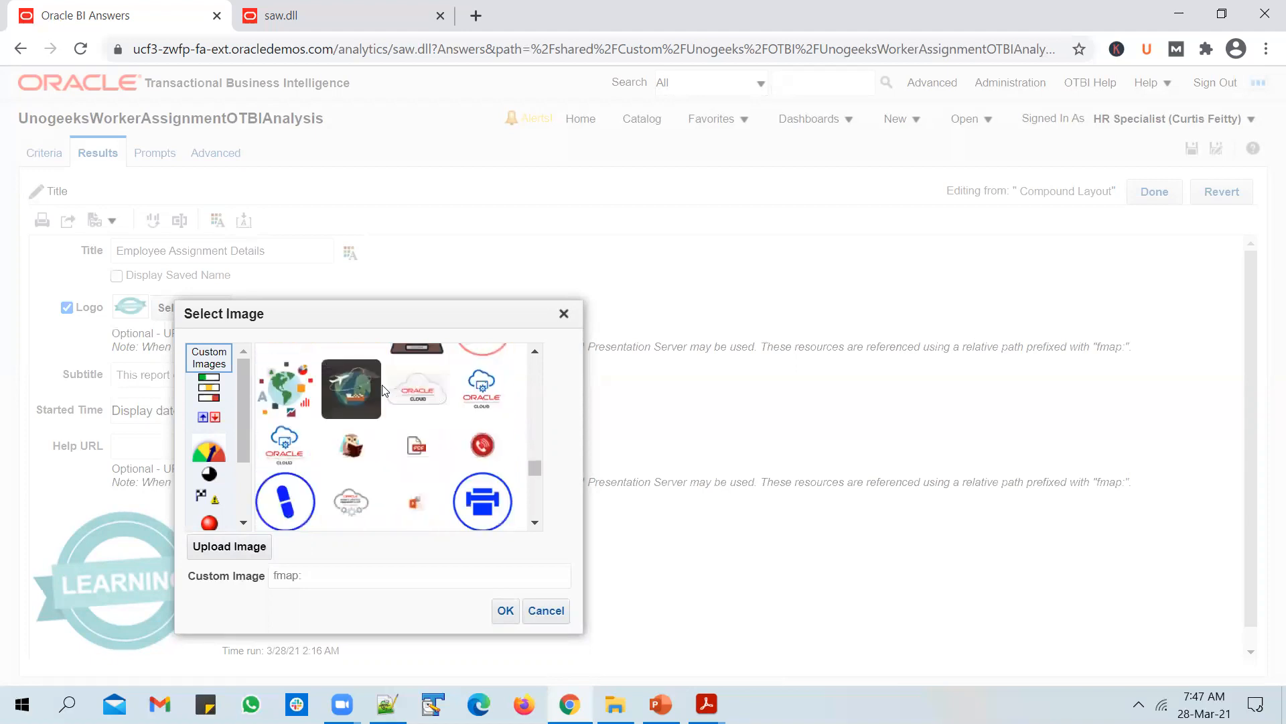
pyautogui.click(423, 396)
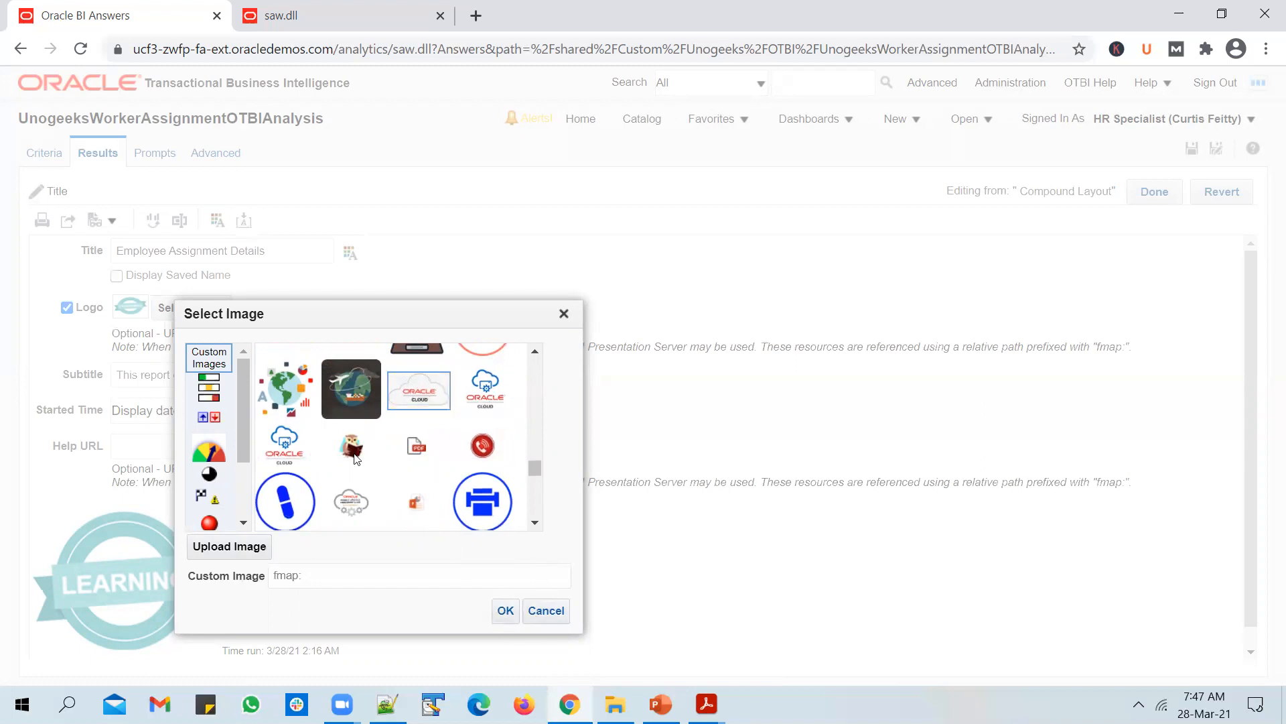
pyautogui.click(499, 393)
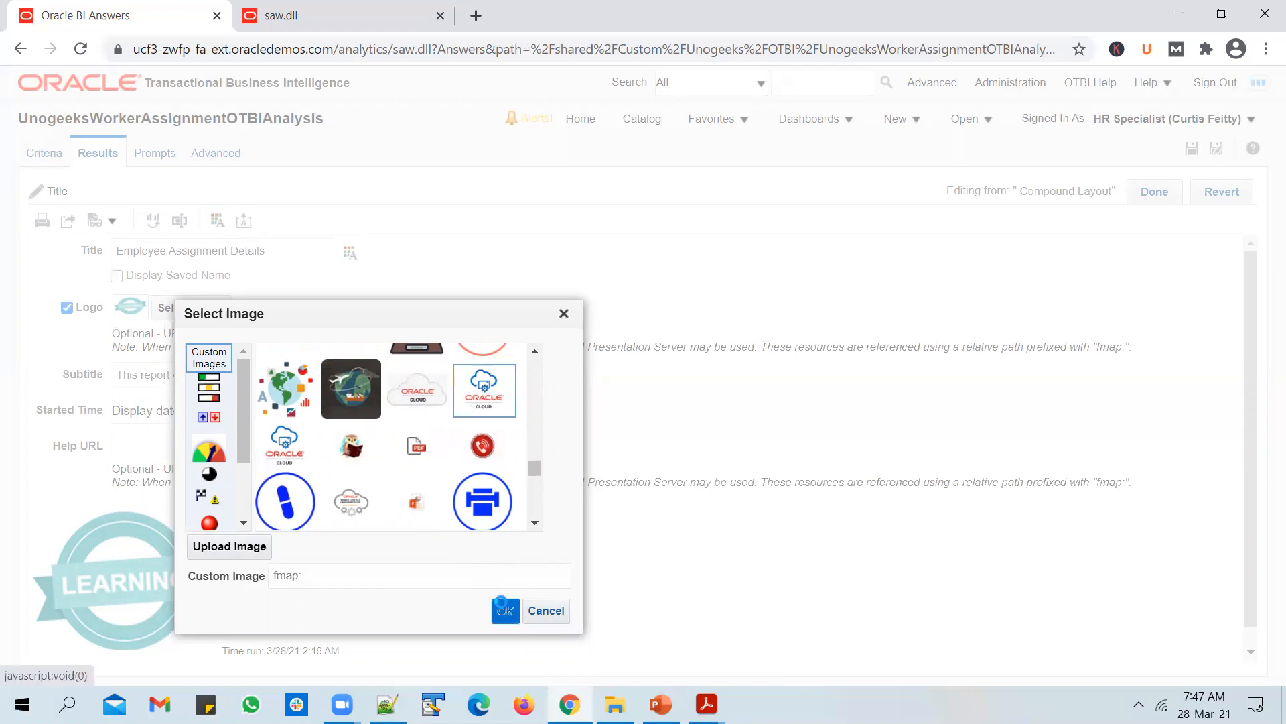
pyautogui.click(505, 609)
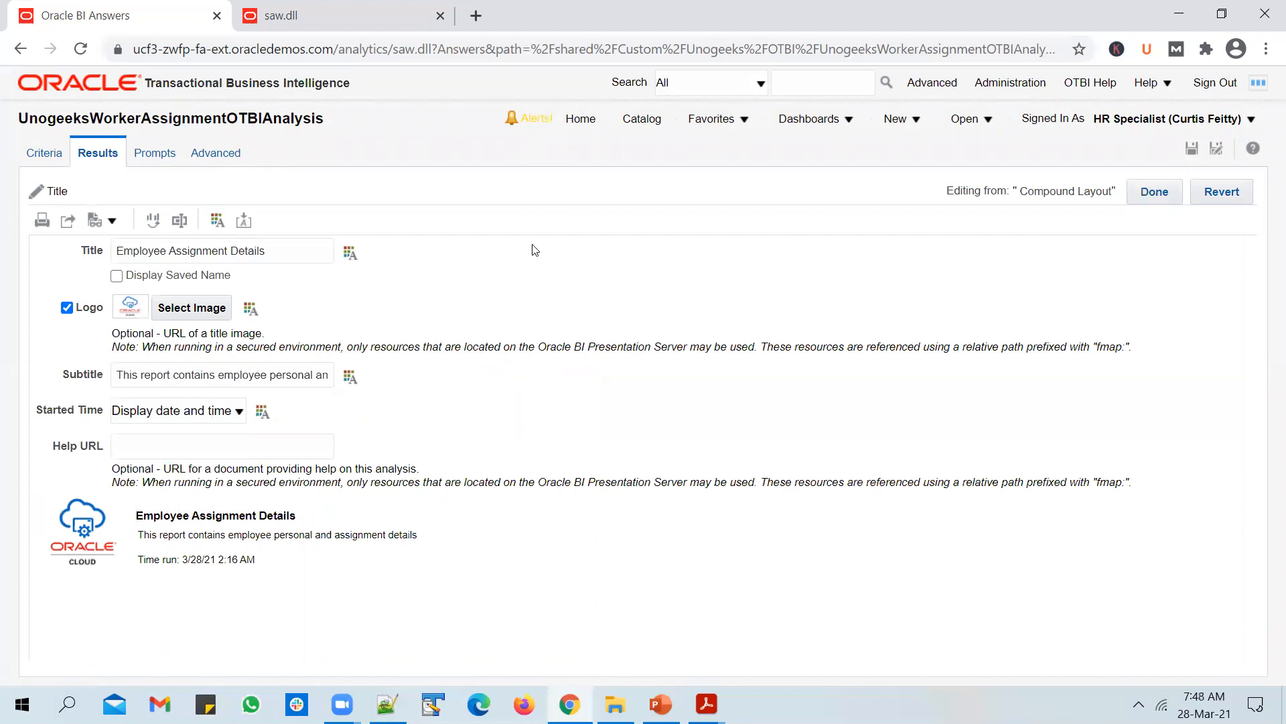
pyautogui.click(1165, 193)
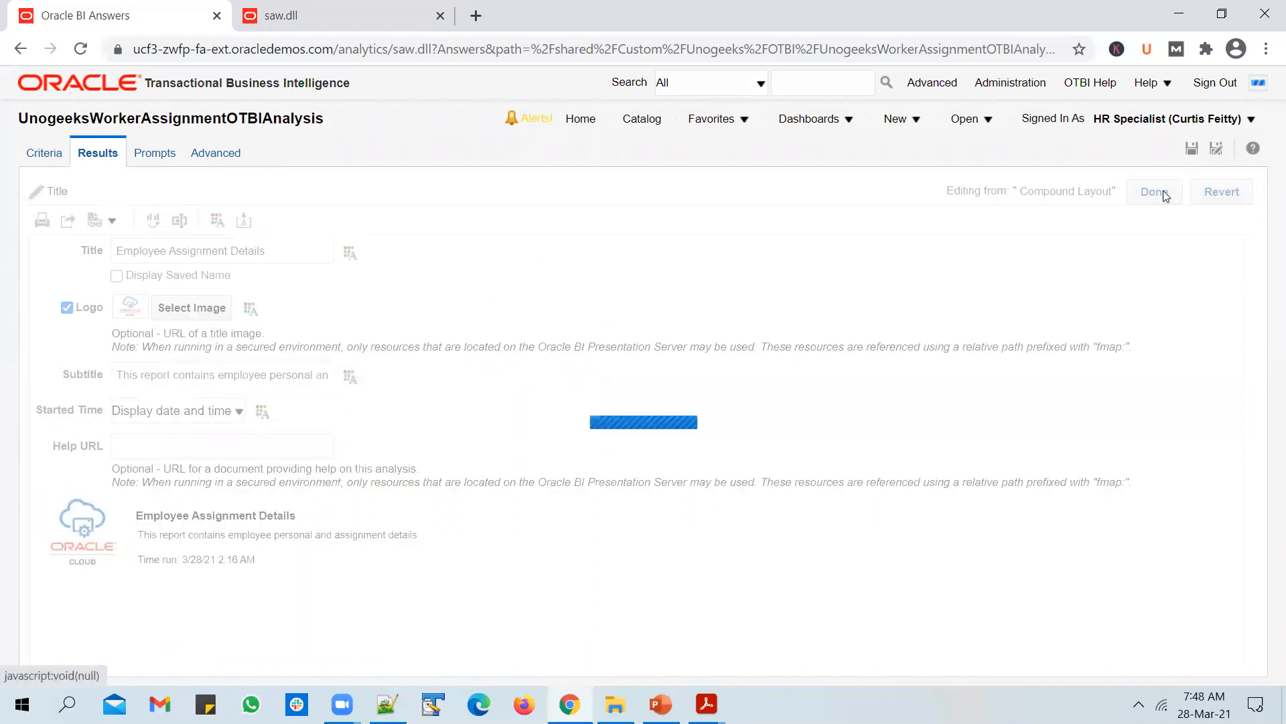
pyautogui.click(1192, 148)
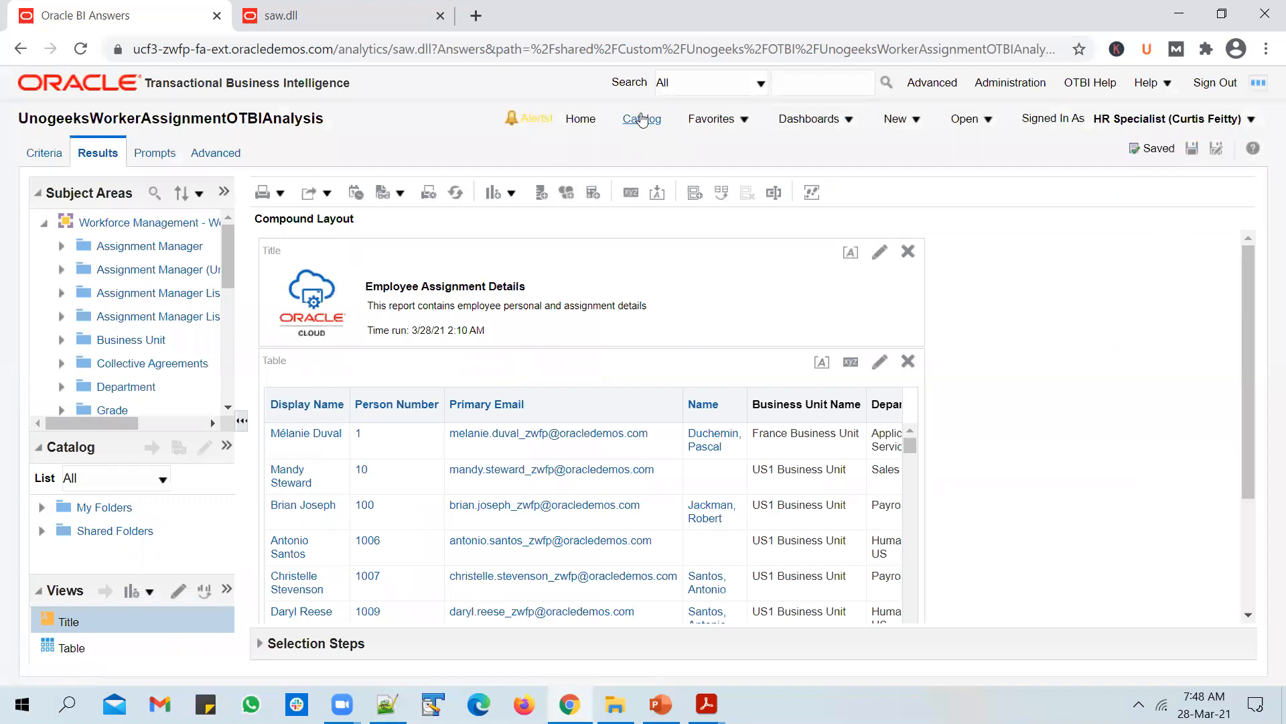
# Step: Open UnogeeksWorkerAssignmentOTBIAnalysis from the catalog, run it with the preset Department Name selection, and check the run time in the heading
pyautogui.click(641, 118)
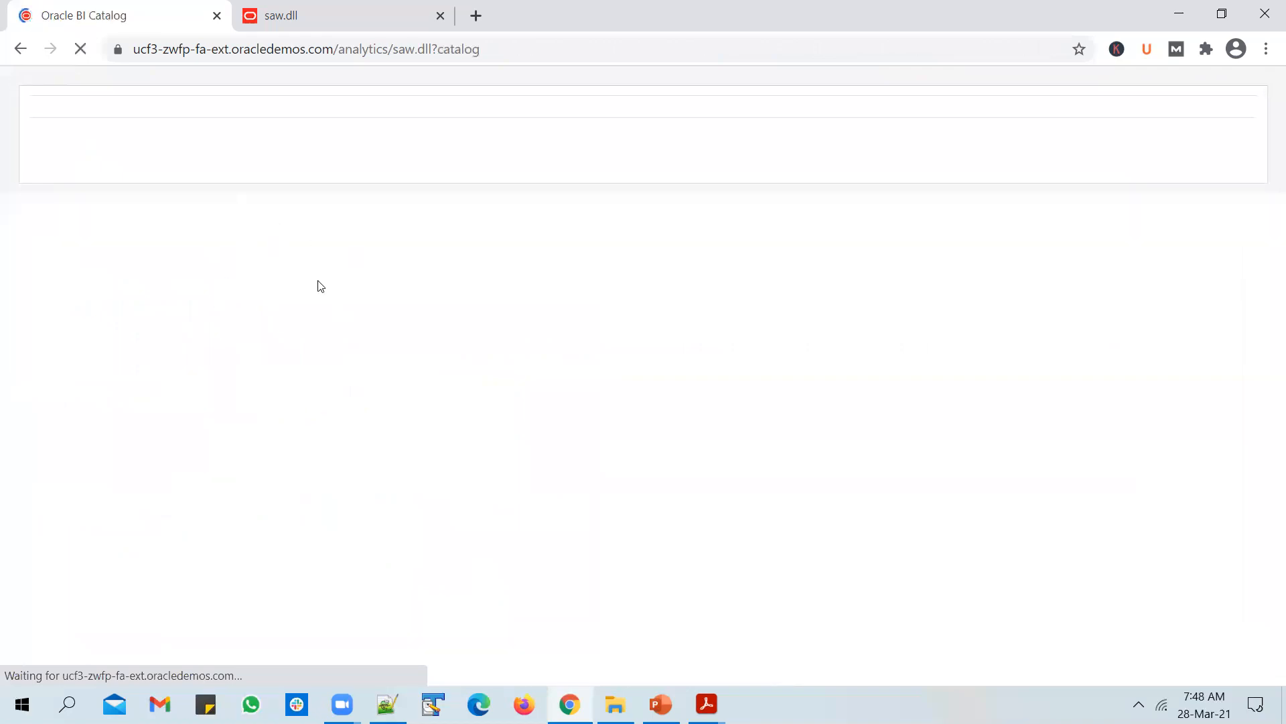
pyautogui.click(320, 251)
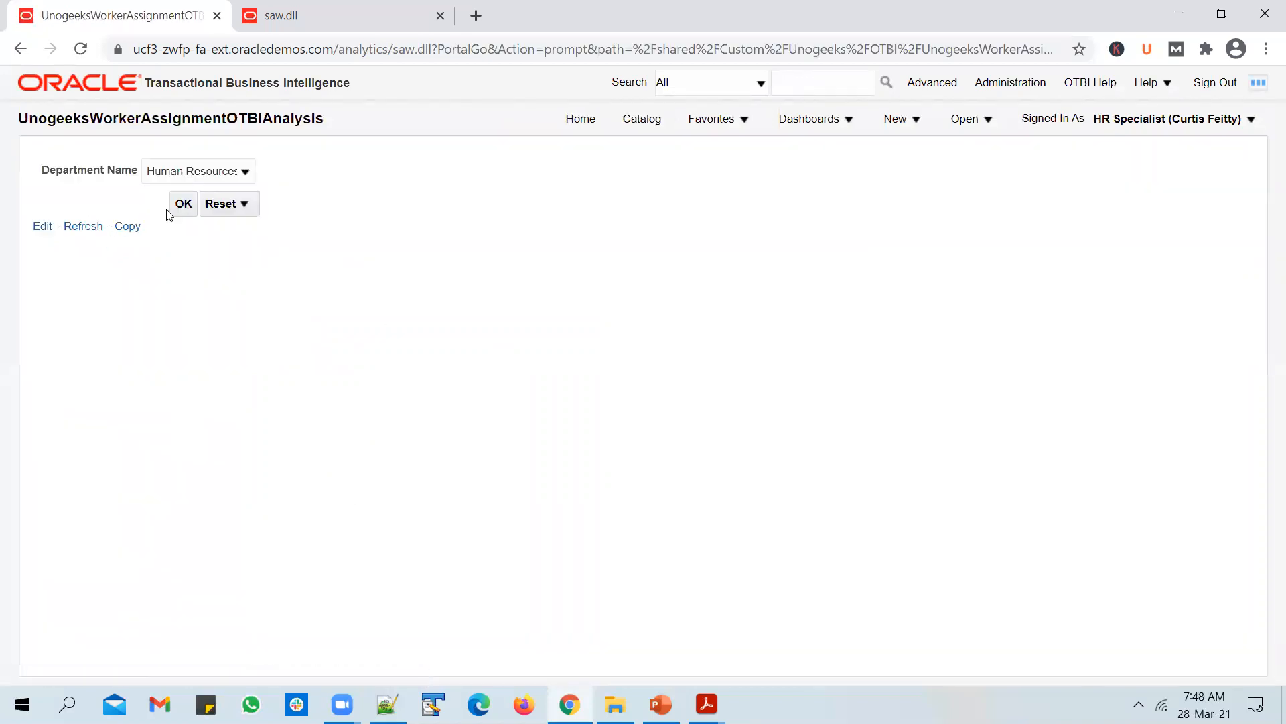
pyautogui.click(180, 204)
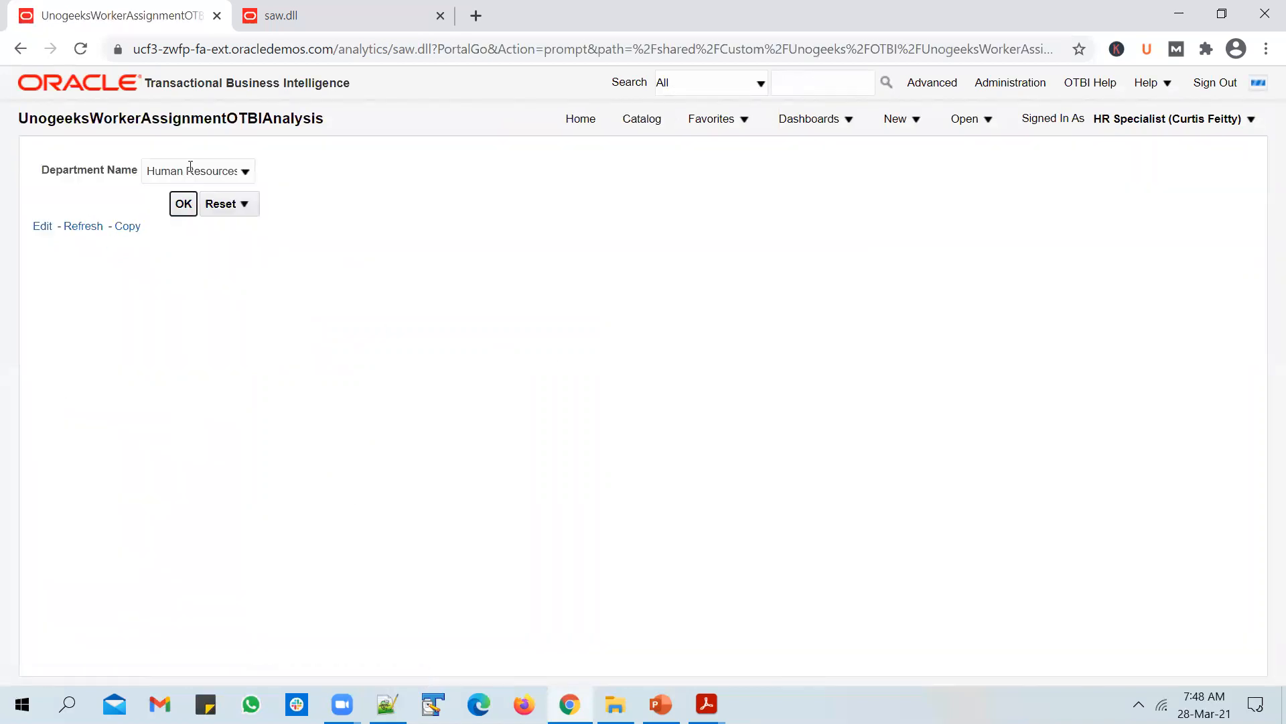
pyautogui.click(180, 204)
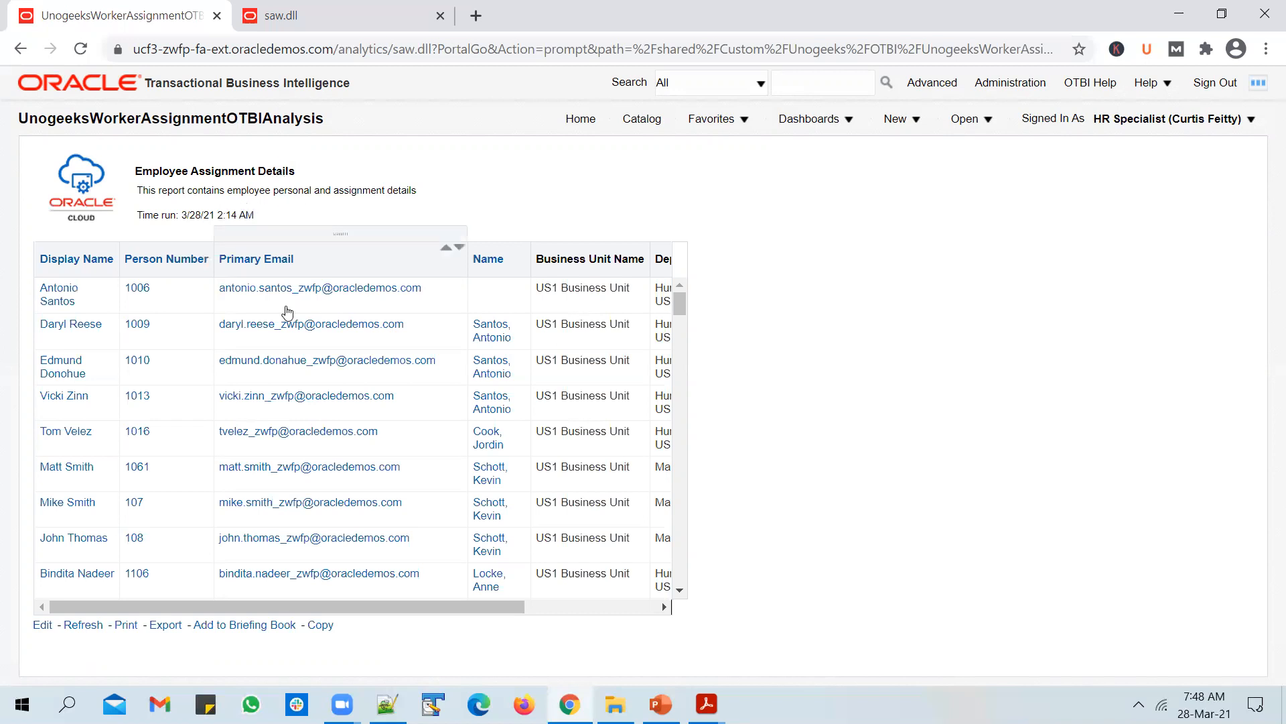
pyautogui.moveTo(136, 215); pyautogui.dragTo(253, 219)
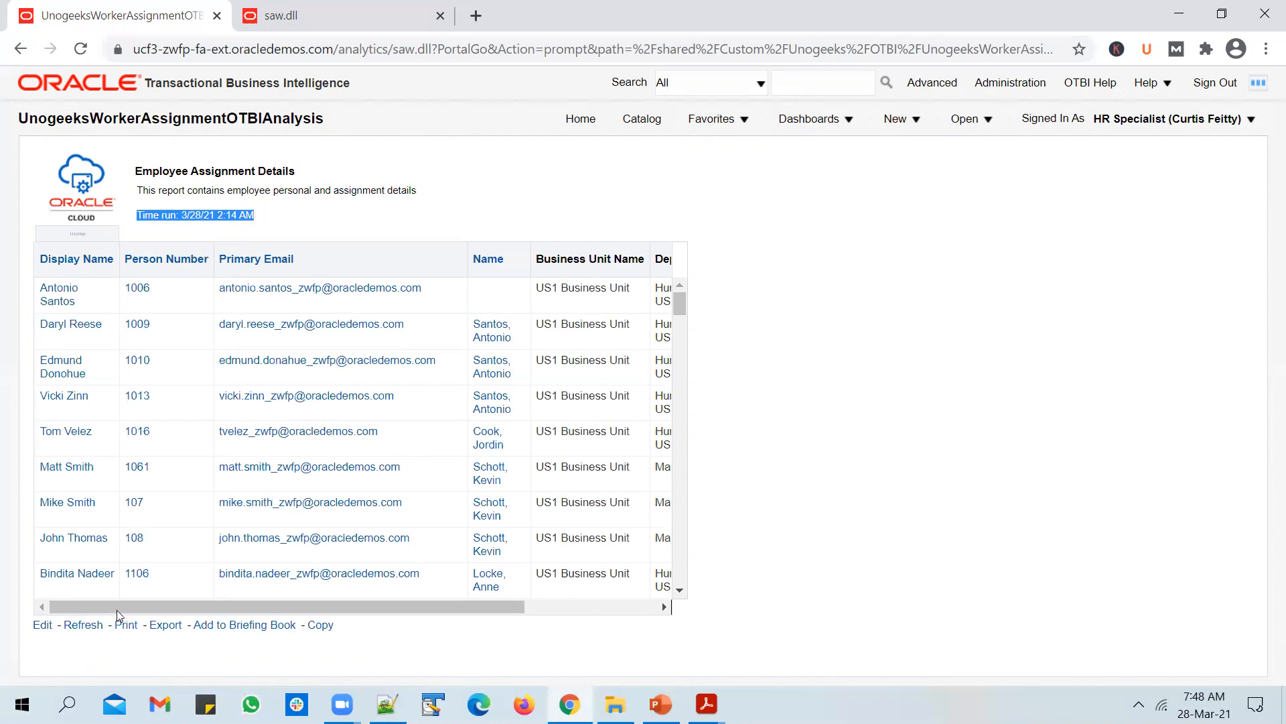
# Step: Export the Employee Assignment Details report as a PDF and view it in Adobe Acrobat Reader
pyautogui.click(132, 625)
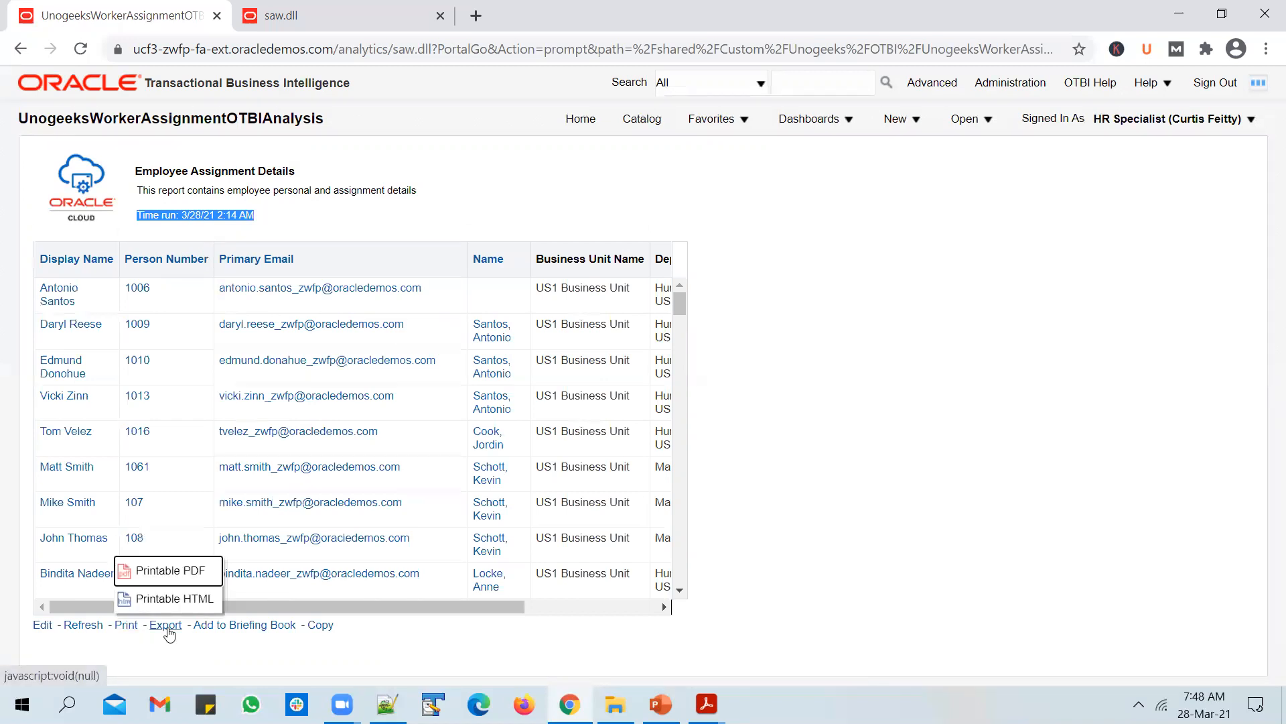
pyautogui.click(166, 625)
pyautogui.click(222, 487)
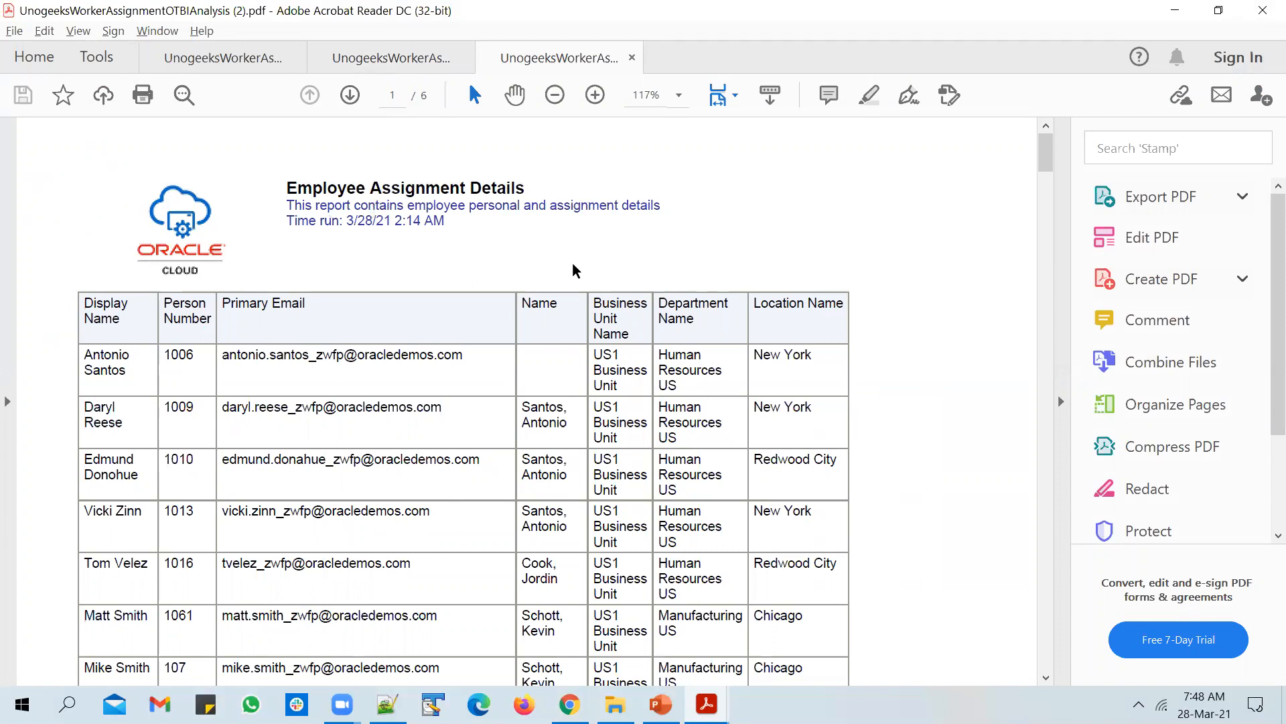
# Step: Switch to PowerPoint and present the "Create OTBI Detail Report" slide as a full-screen slide show
pyautogui.click(662, 704)
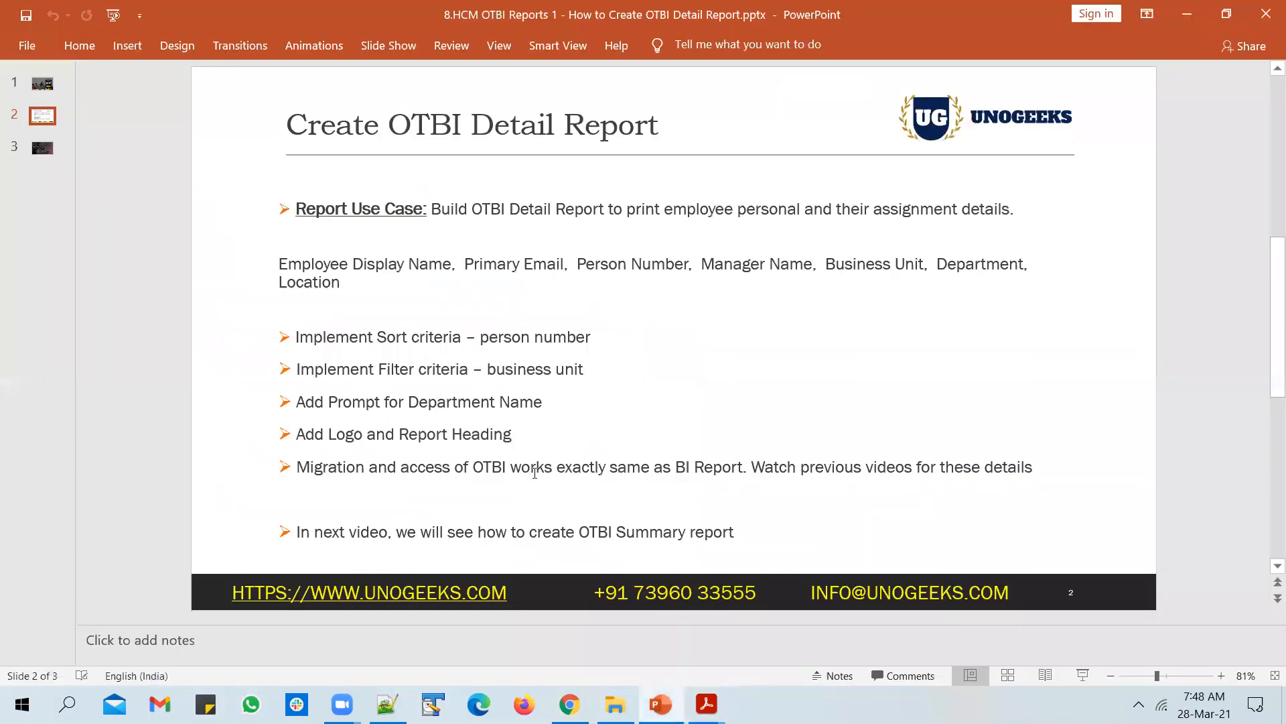
pyautogui.click(1083, 674)
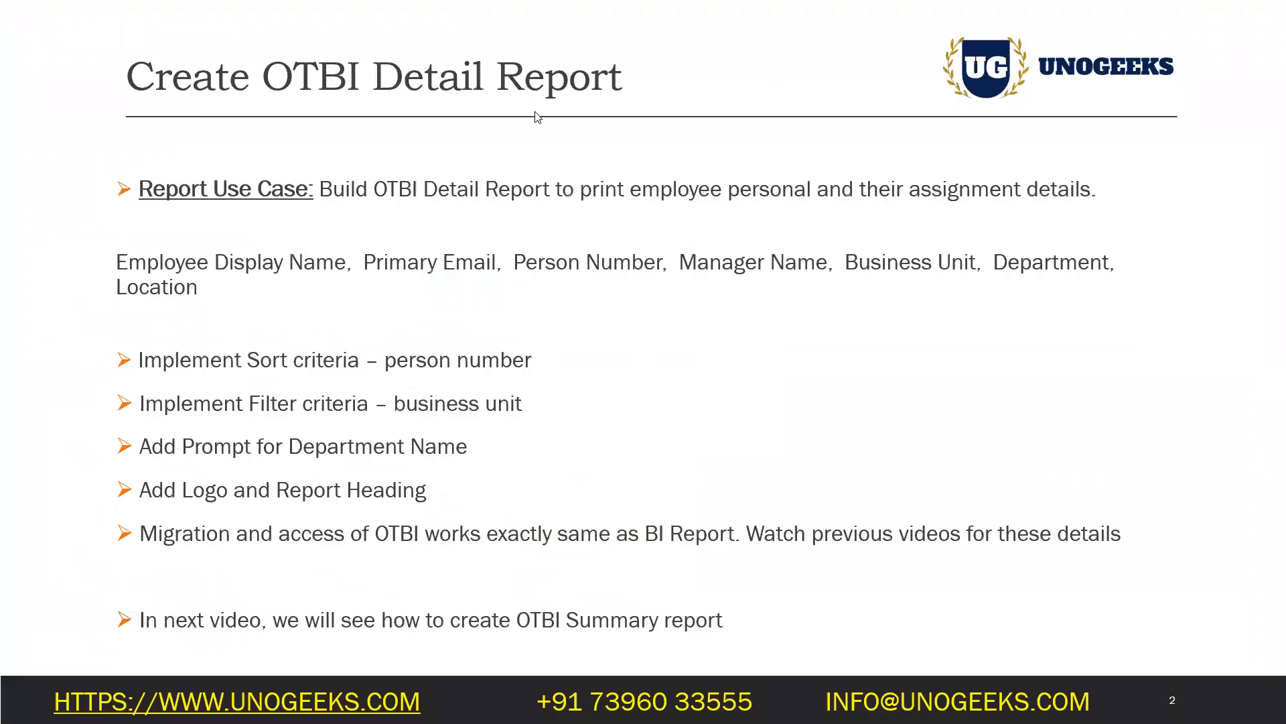